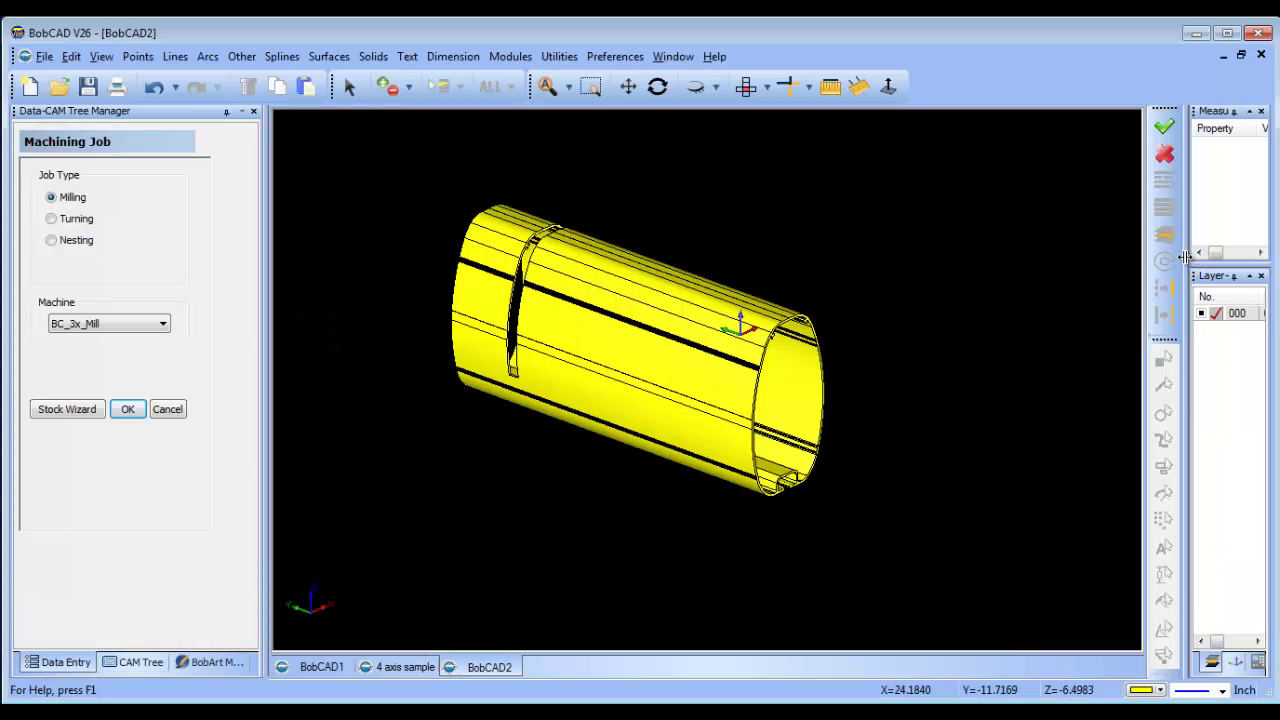
Add a new layer named 'Stock' and make it the current layer
{"action": "left_click_drag", "start_coordinate": [1136, 257], "coordinate": [1065, 255]}
{"action": "right_click", "coordinate": [1128, 326]}
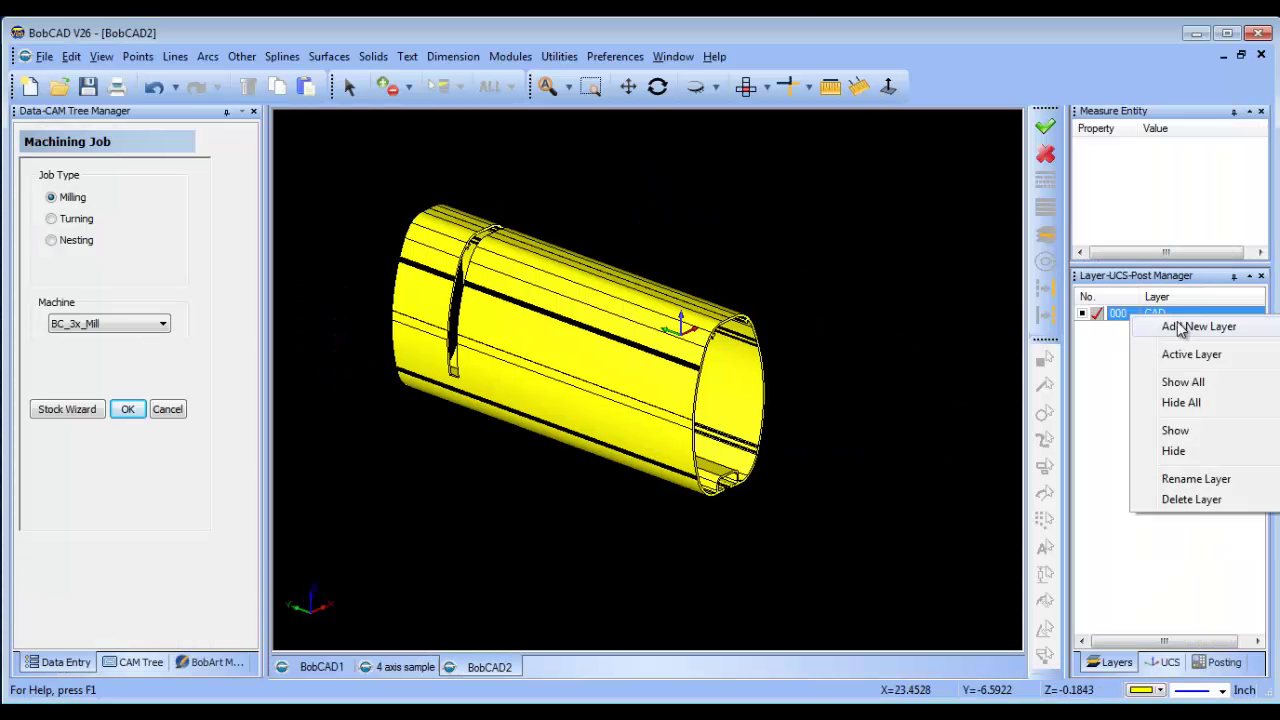
{"action": "left_click", "coordinate": [1180, 328]}
{"action": "type", "text": "Stock"}
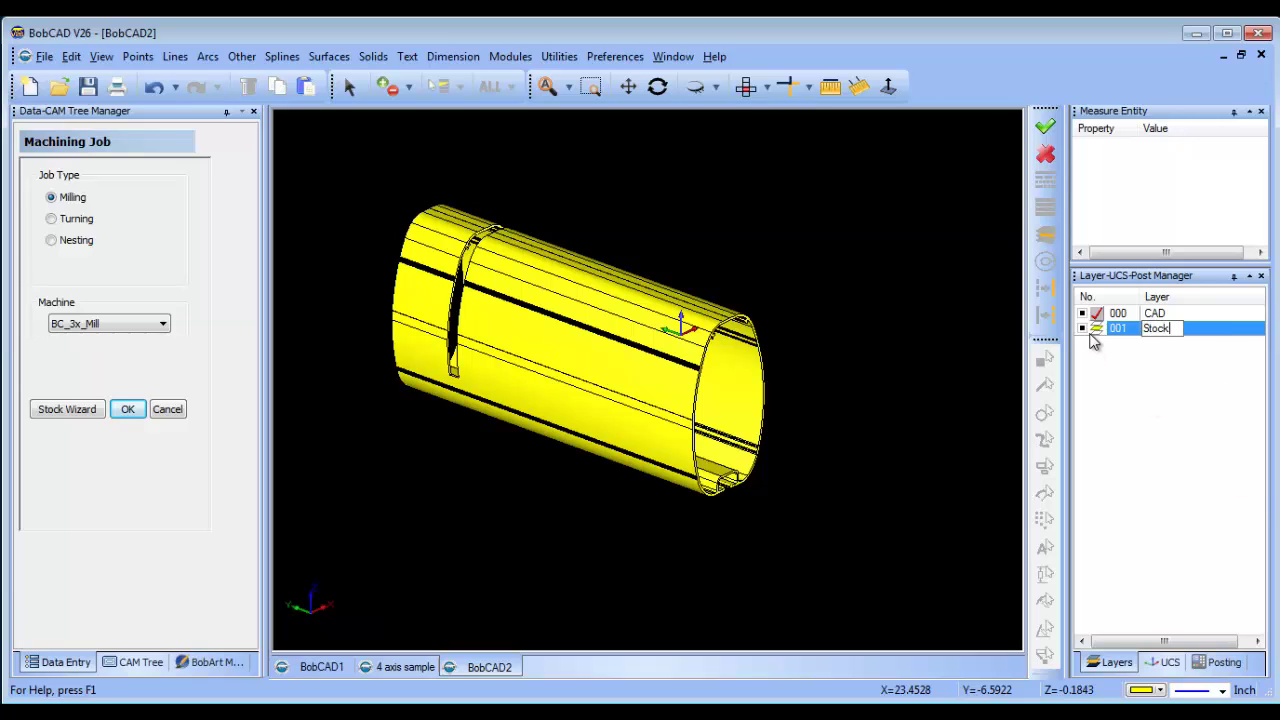
{"action": "left_click", "coordinate": [1097, 329]}
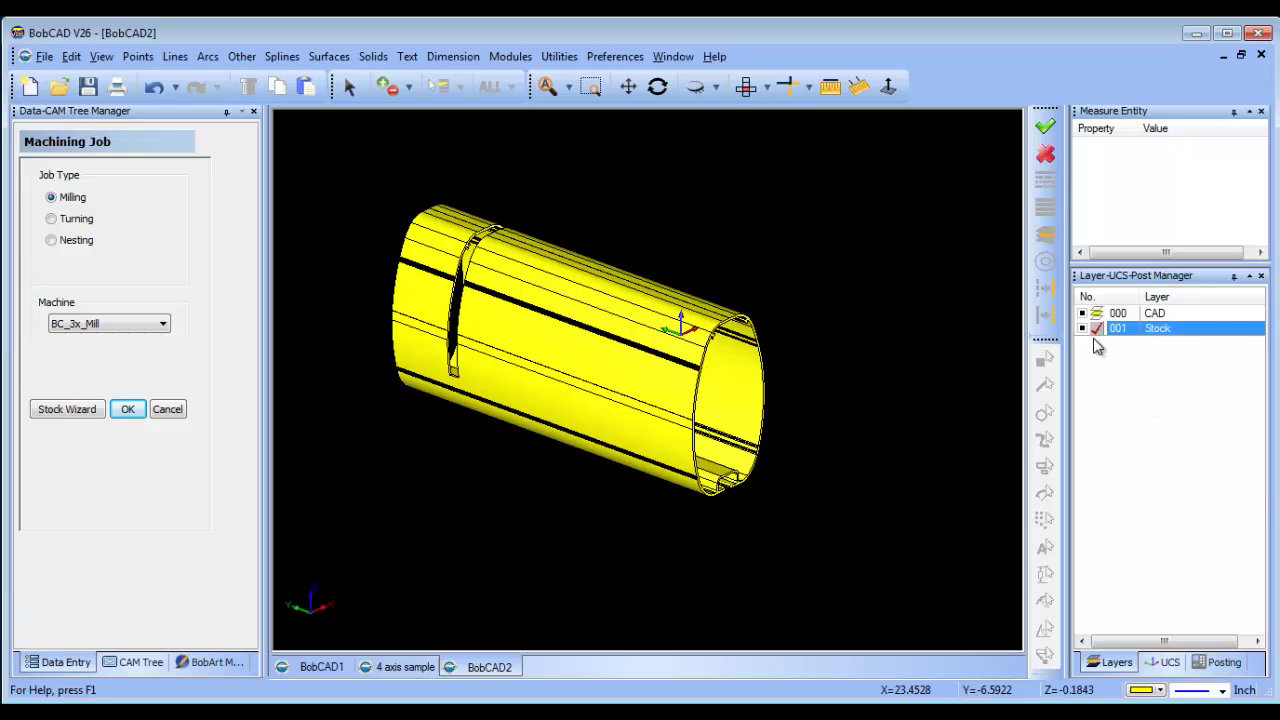
{"action": "left_click", "coordinate": [803, 395]}
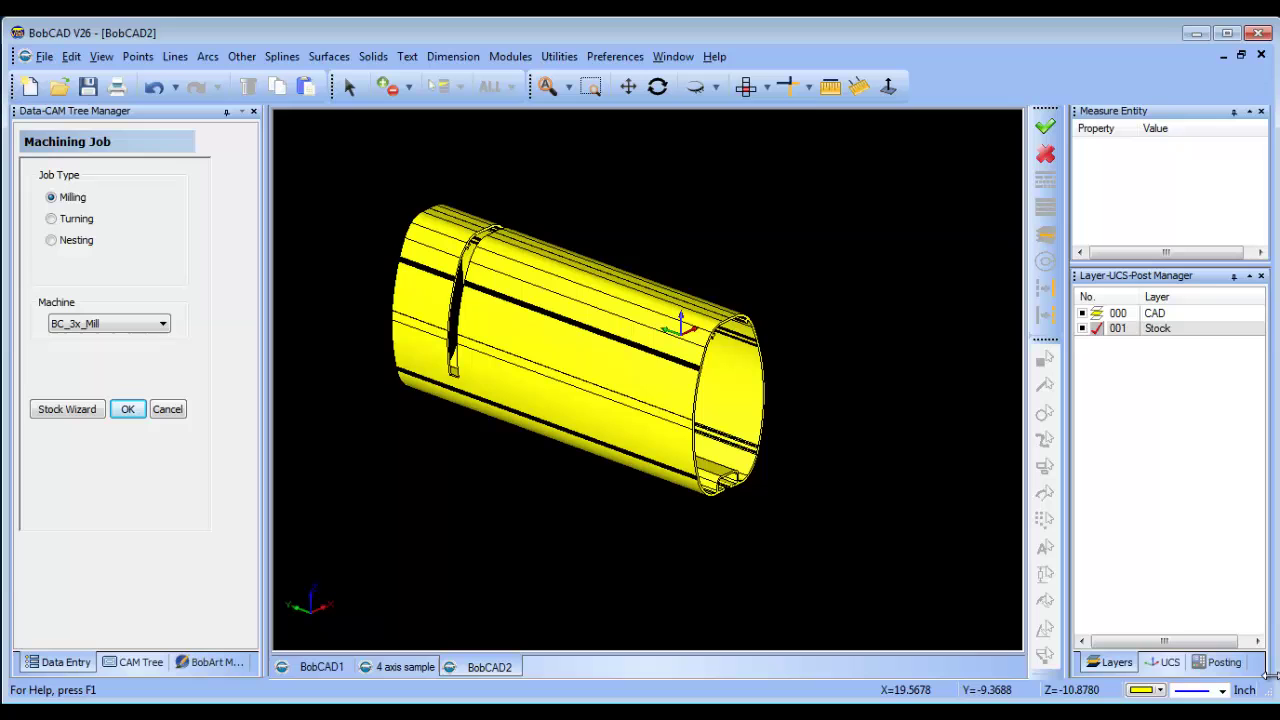
Set the current drawing colour to light purple
{"action": "left_click", "coordinate": [1163, 692]}
{"action": "left_click", "coordinate": [1157, 445]}
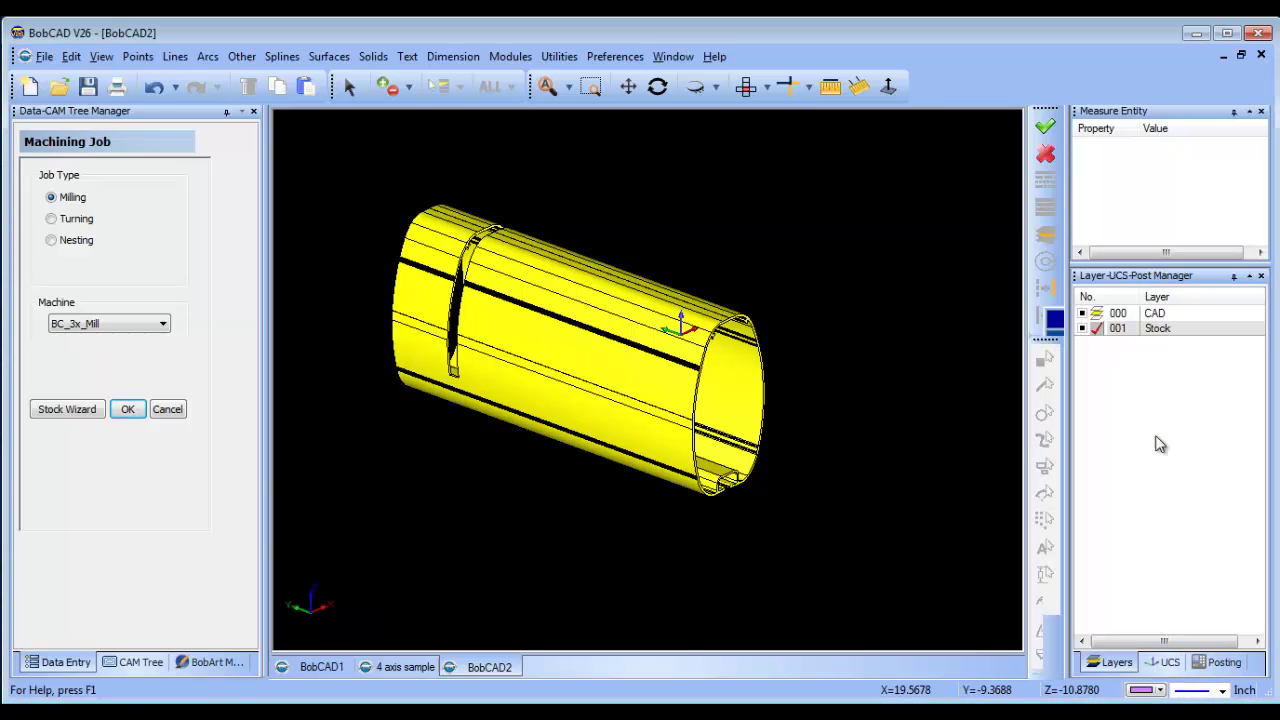
{"action": "scroll", "coordinate": [889, 314], "scroll_direction": "up", "scroll_amount": 10}
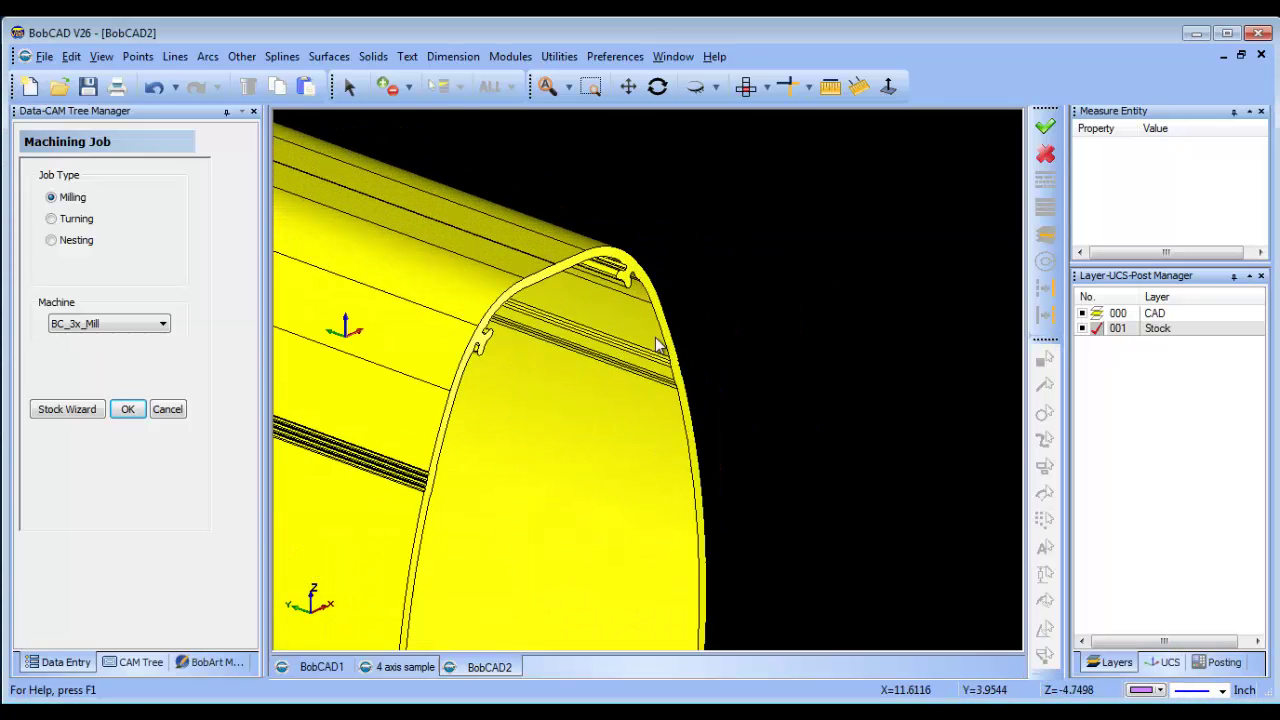
Extract the cylinder's end edge as a single curve and hide the CAD layer 000
{"action": "left_click", "coordinate": [559, 56]}
{"action": "mouse_move", "coordinate": [700, 212]}
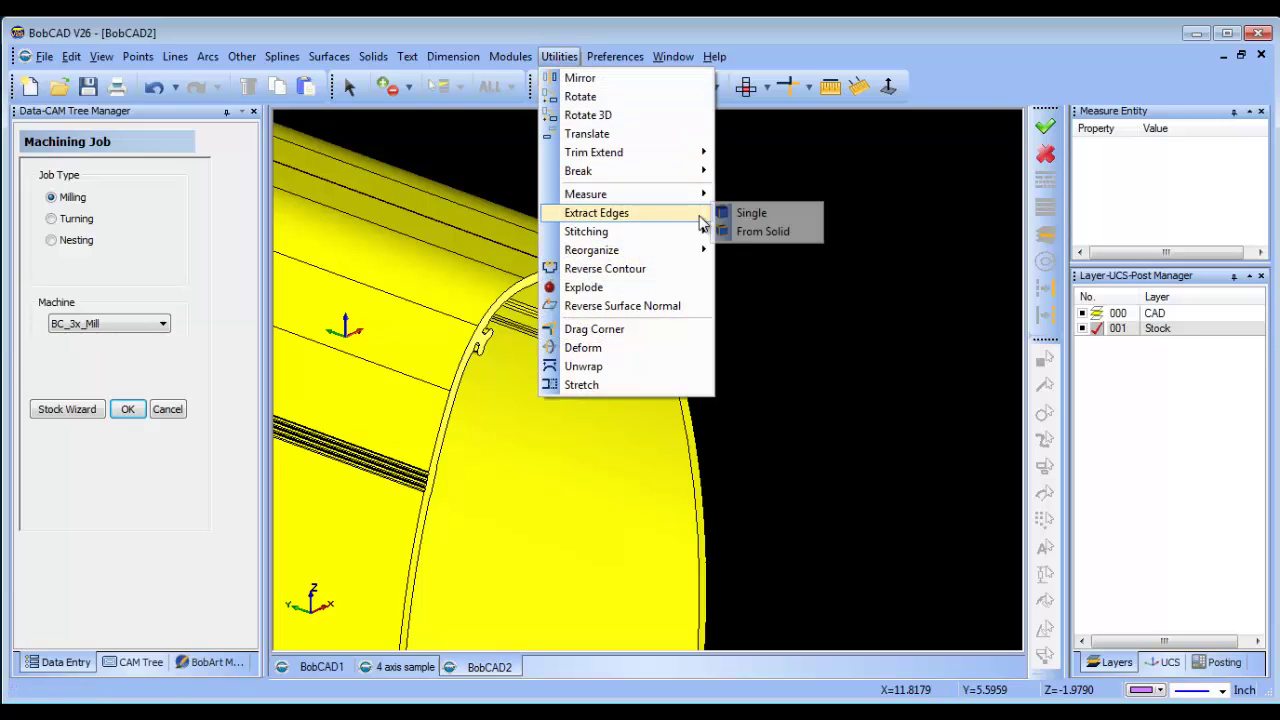
{"action": "left_click", "coordinate": [750, 211]}
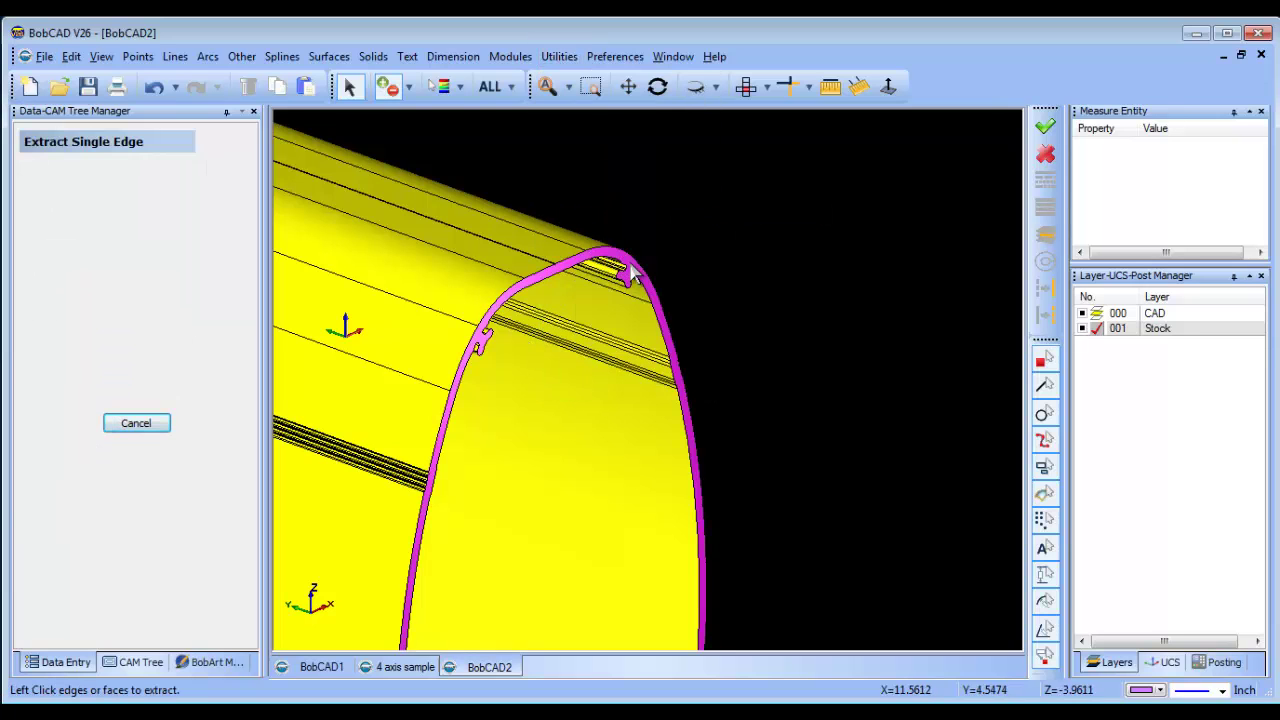
{"action": "left_click", "coordinate": [622, 262]}
{"action": "right_click", "coordinate": [727, 254]}
{"action": "left_click", "coordinate": [760, 254]}
{"action": "left_click", "coordinate": [1082, 313]}
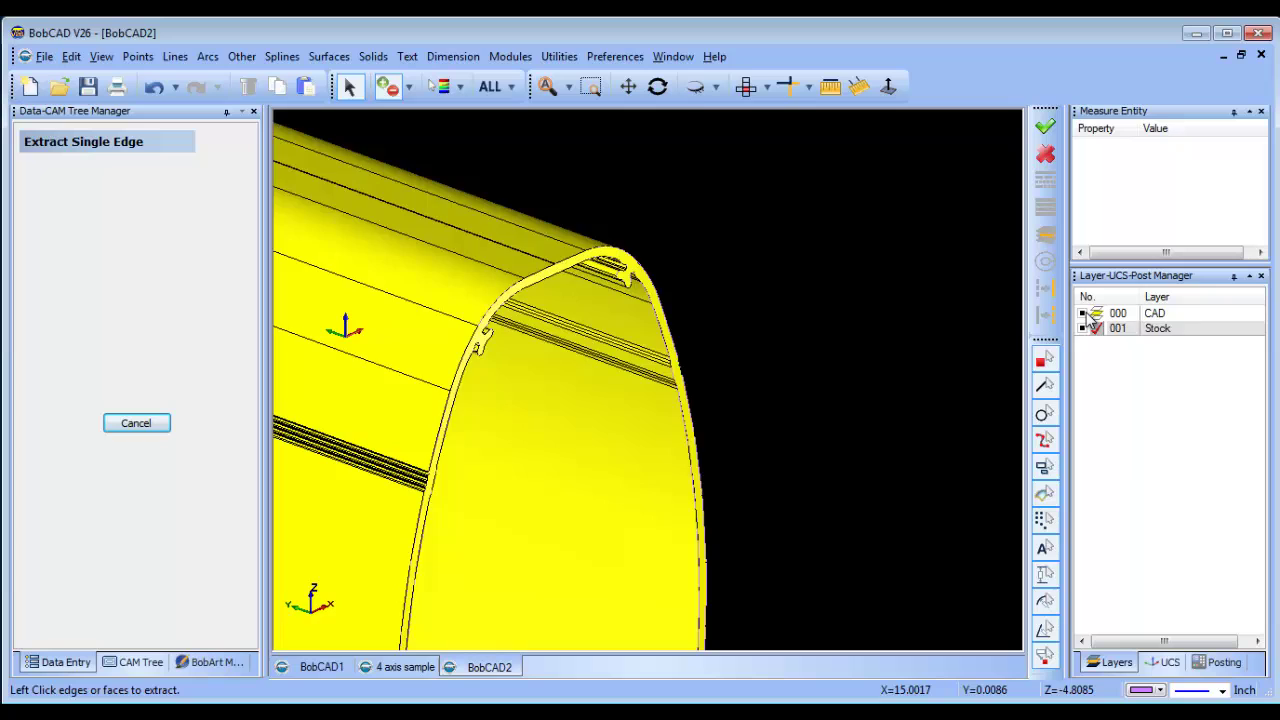
{"action": "right_click", "coordinate": [628, 222]}
{"action": "left_click", "coordinate": [703, 246]}
Build a planar surface bounded by the extracted oval end curve
{"action": "mouse_move", "coordinate": [723, 293]}
{"action": "middle_mouse_down"}
{"action": "mouse_move", "coordinate": [762, 350]}
{"action": "mouse_move", "coordinate": [728, 380]}
{"action": "mouse_move", "coordinate": [771, 346]}
{"action": "mouse_move", "coordinate": [791, 348]}
{"action": "middle_mouse_up"}
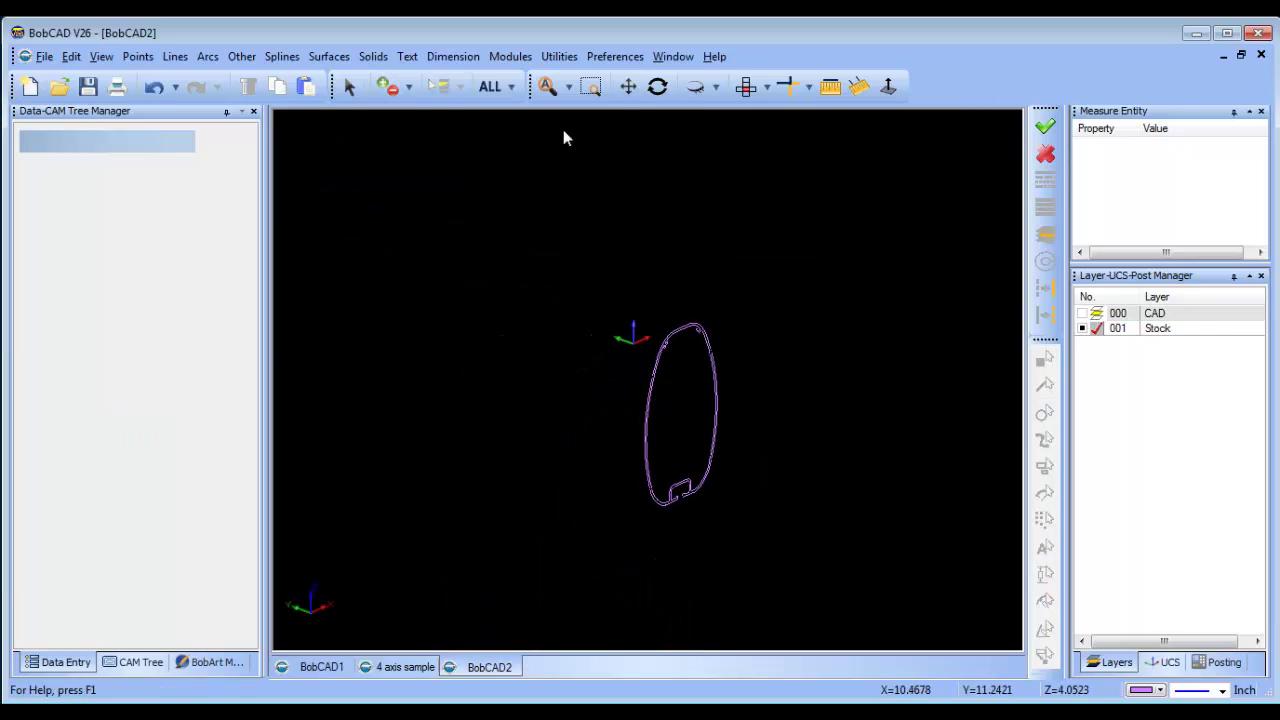
{"action": "left_click", "coordinate": [329, 56]}
{"action": "left_click", "coordinate": [350, 115]}
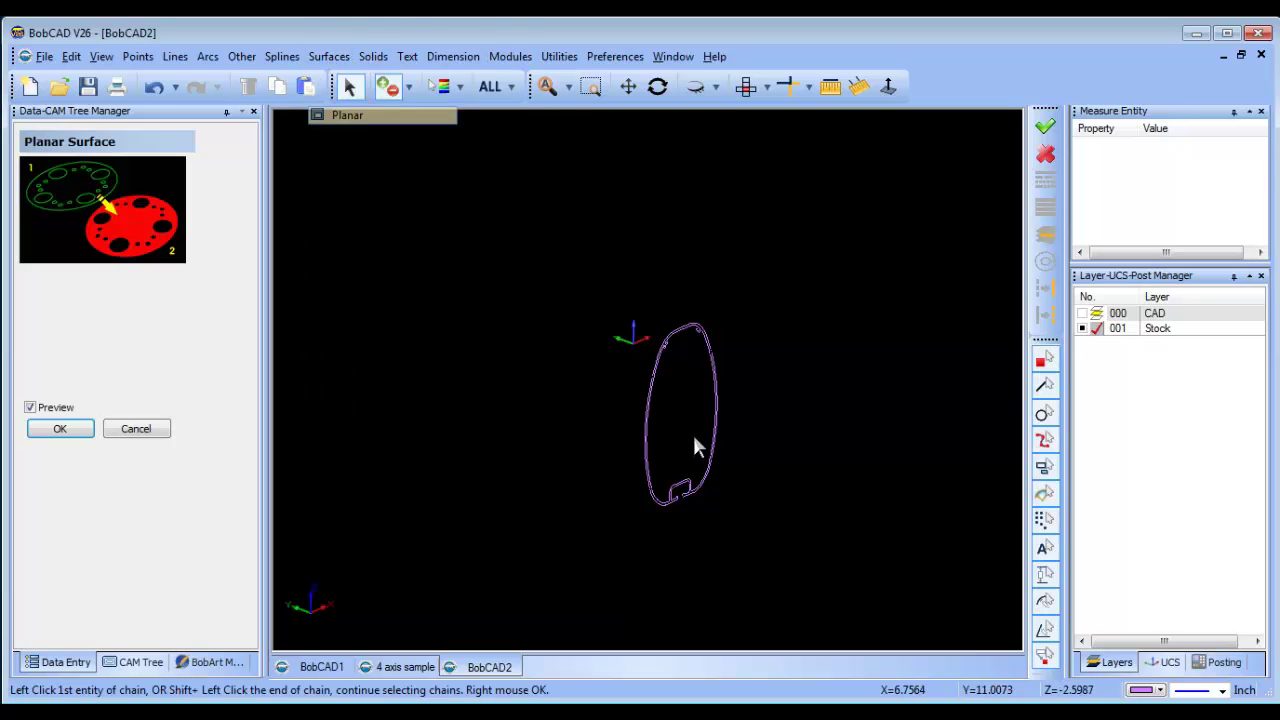
{"action": "left_click", "coordinate": [713, 460]}
{"action": "right_click", "coordinate": [786, 604]}
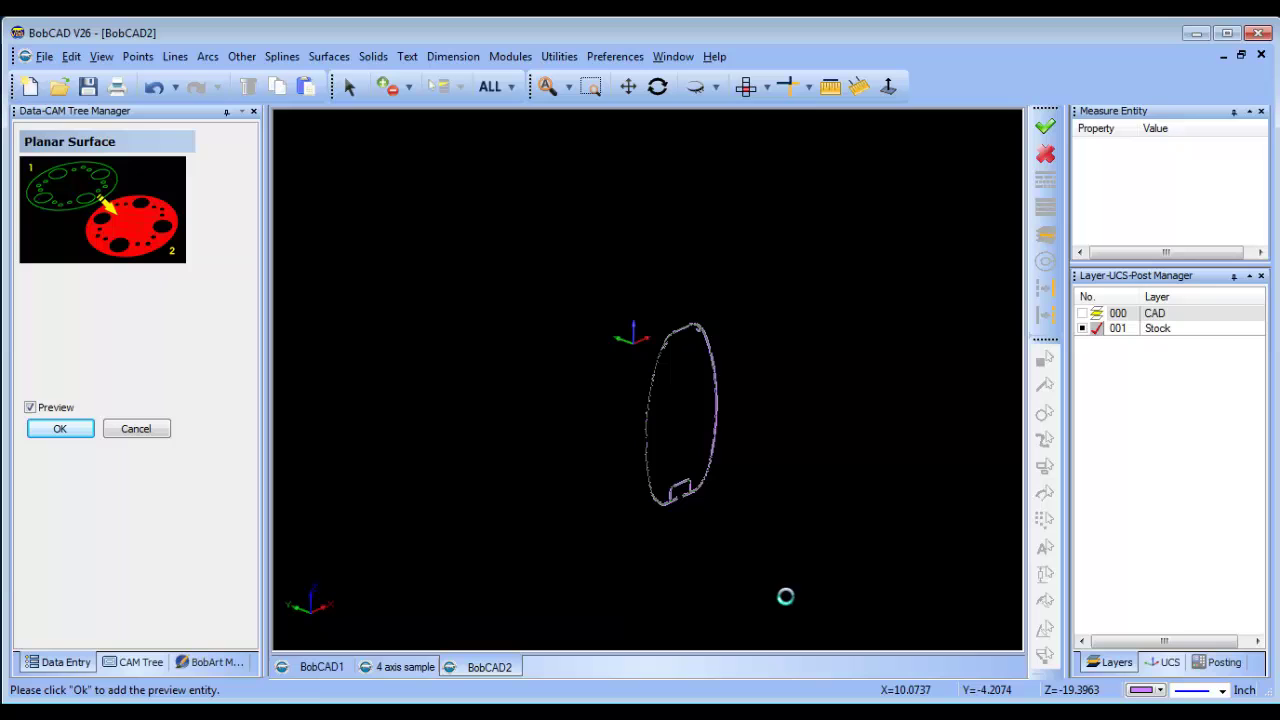
{"action": "right_click", "coordinate": [788, 322]}
{"action": "left_click", "coordinate": [810, 353]}
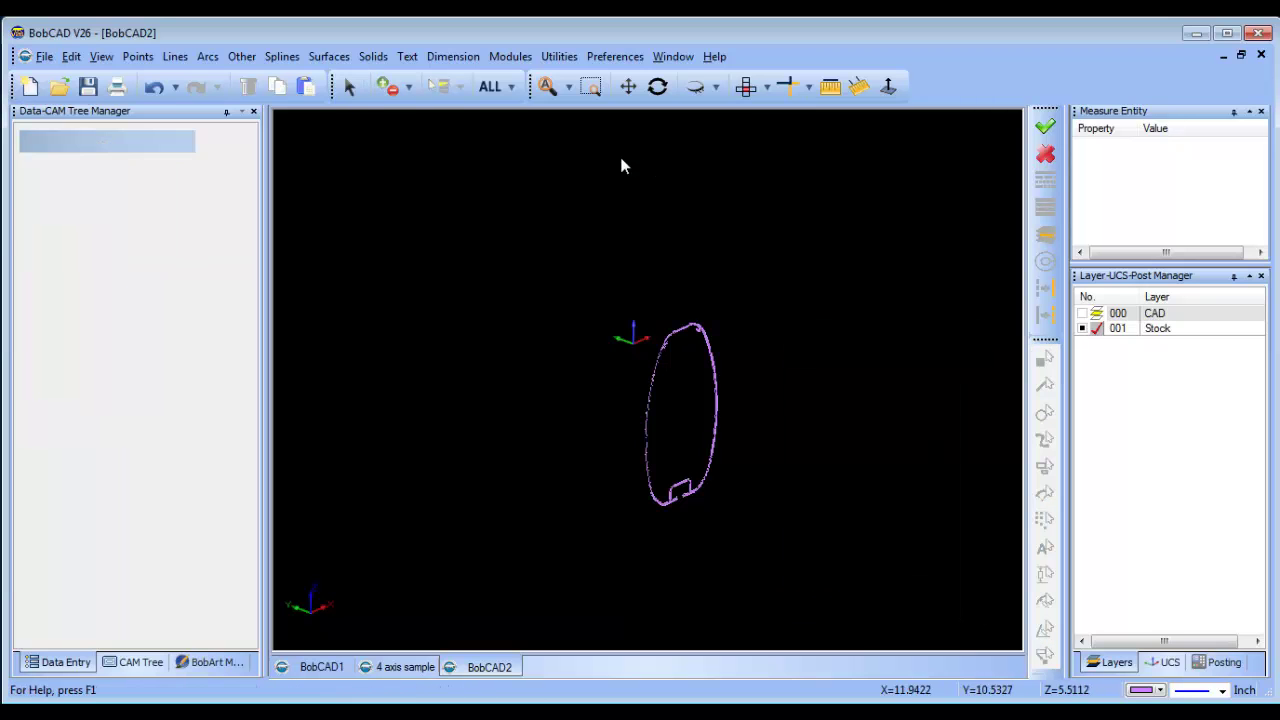
{"action": "left_click", "coordinate": [345, 58]}
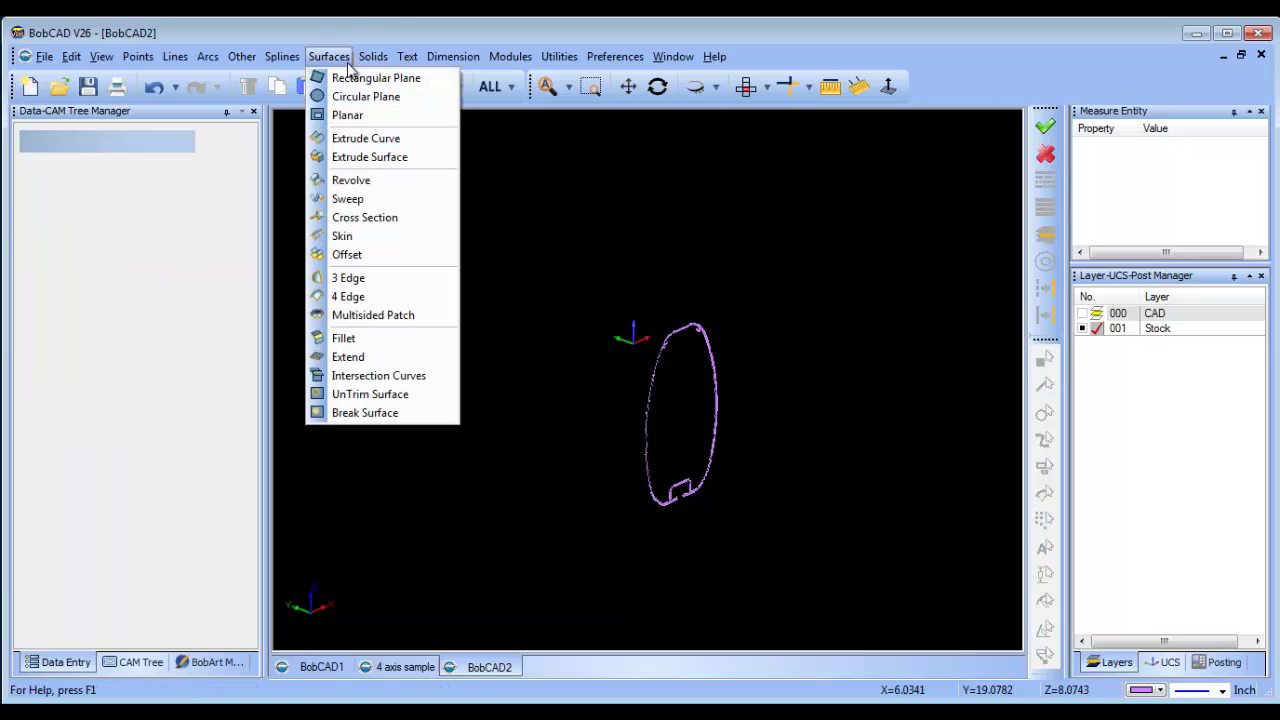
Start an extruded surface using the oval curve as its profile
{"action": "left_click", "coordinate": [390, 157]}
{"action": "scroll", "coordinate": [697, 505], "scroll_direction": "up", "scroll_amount": 3}
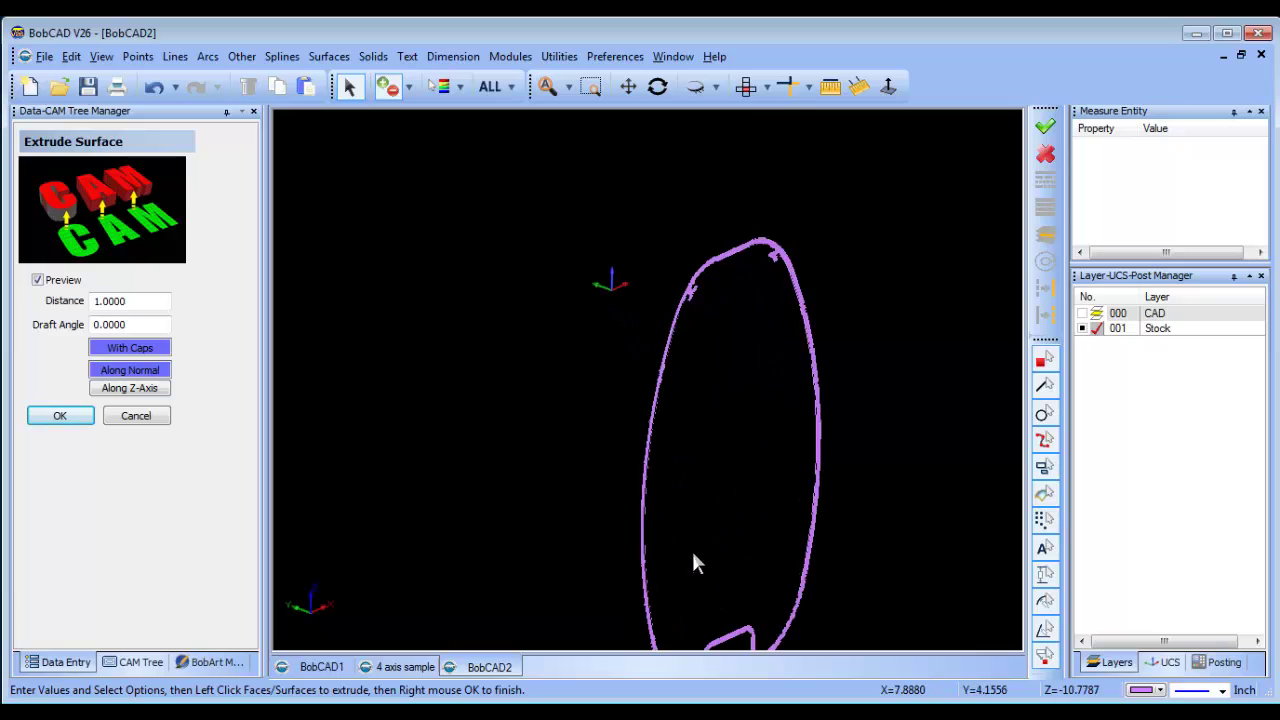
{"action": "middle_click_drag", "start_coordinate": [709, 515], "coordinate": [731, 257]}
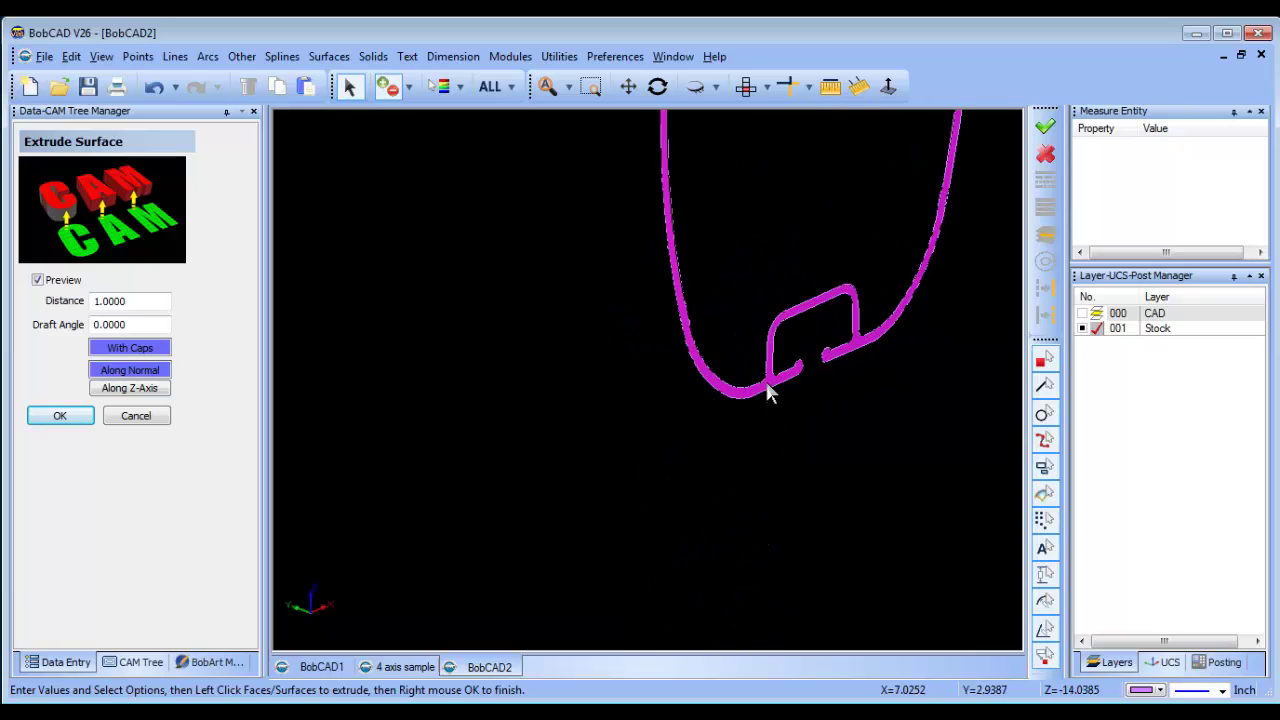
{"action": "left_click", "coordinate": [764, 387]}
{"action": "right_click", "coordinate": [746, 260]}
{"action": "left_click", "coordinate": [768, 265]}
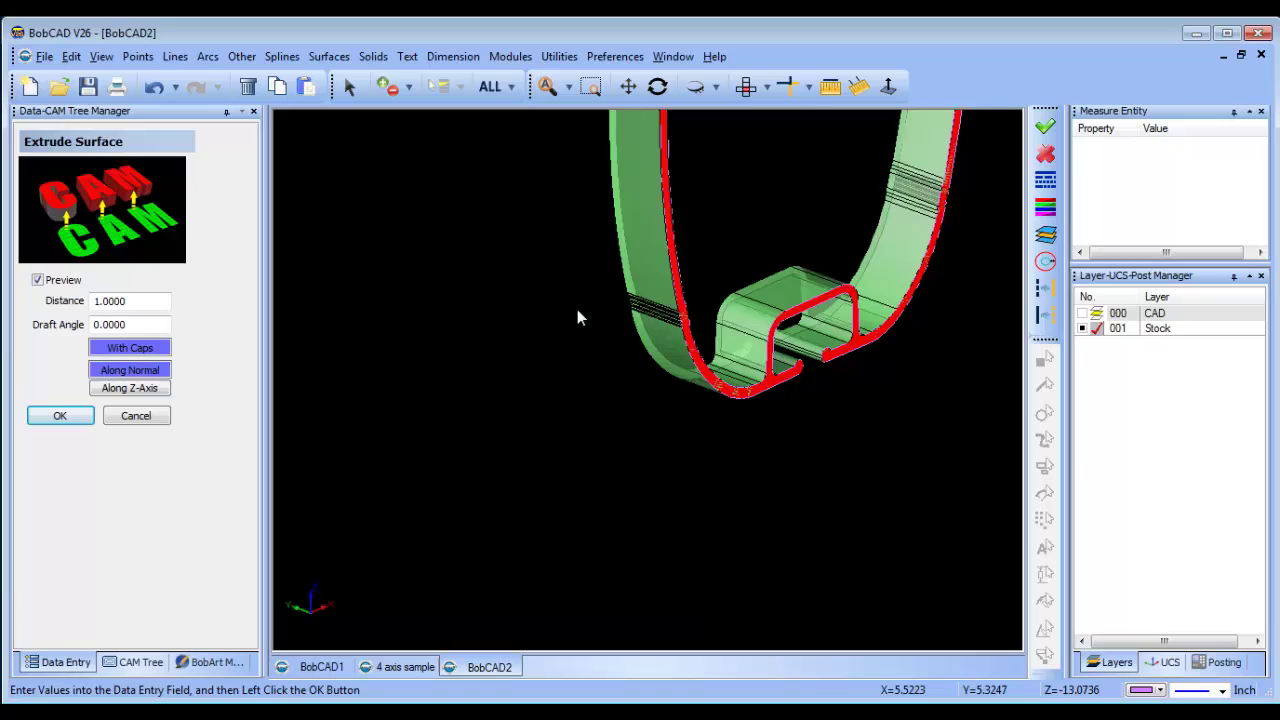
Set the extrusion distance to 25 and accept the tubular stock surface
{"action": "scroll", "coordinate": [577, 312], "scroll_direction": "down", "scroll_amount": 5}
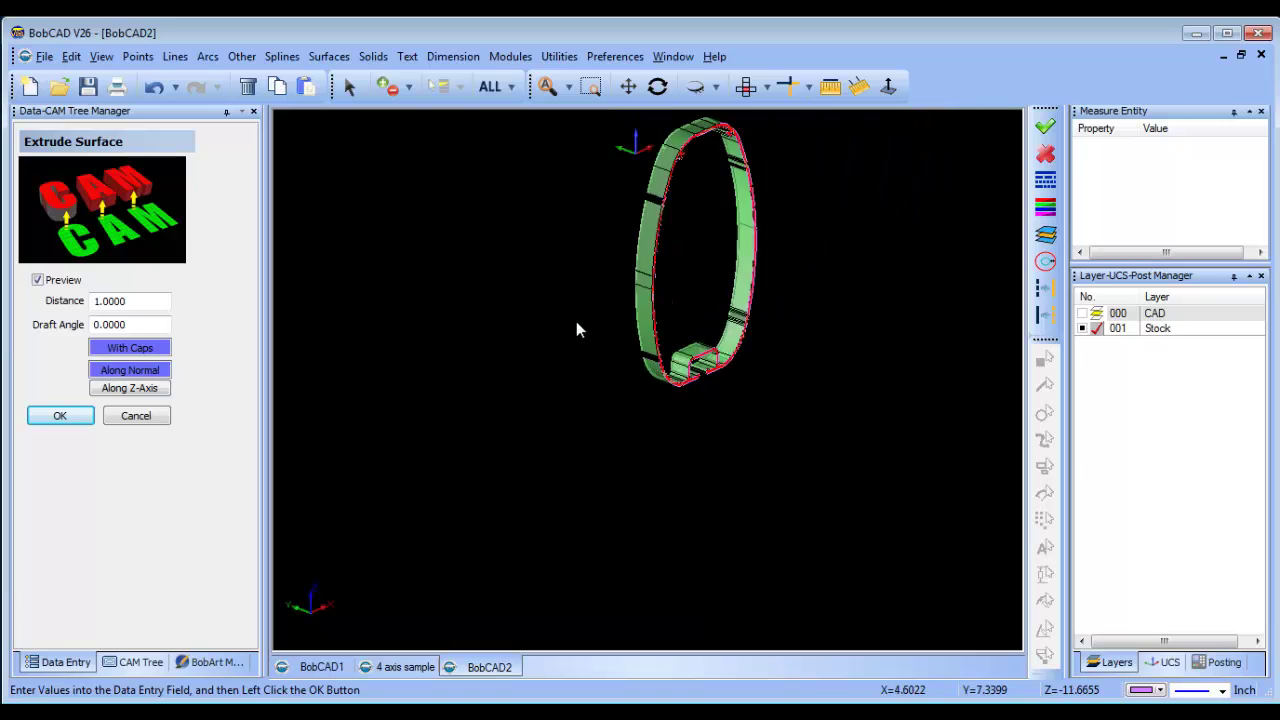
{"action": "left_click", "coordinate": [92, 300]}
{"action": "type", "text": "25"}
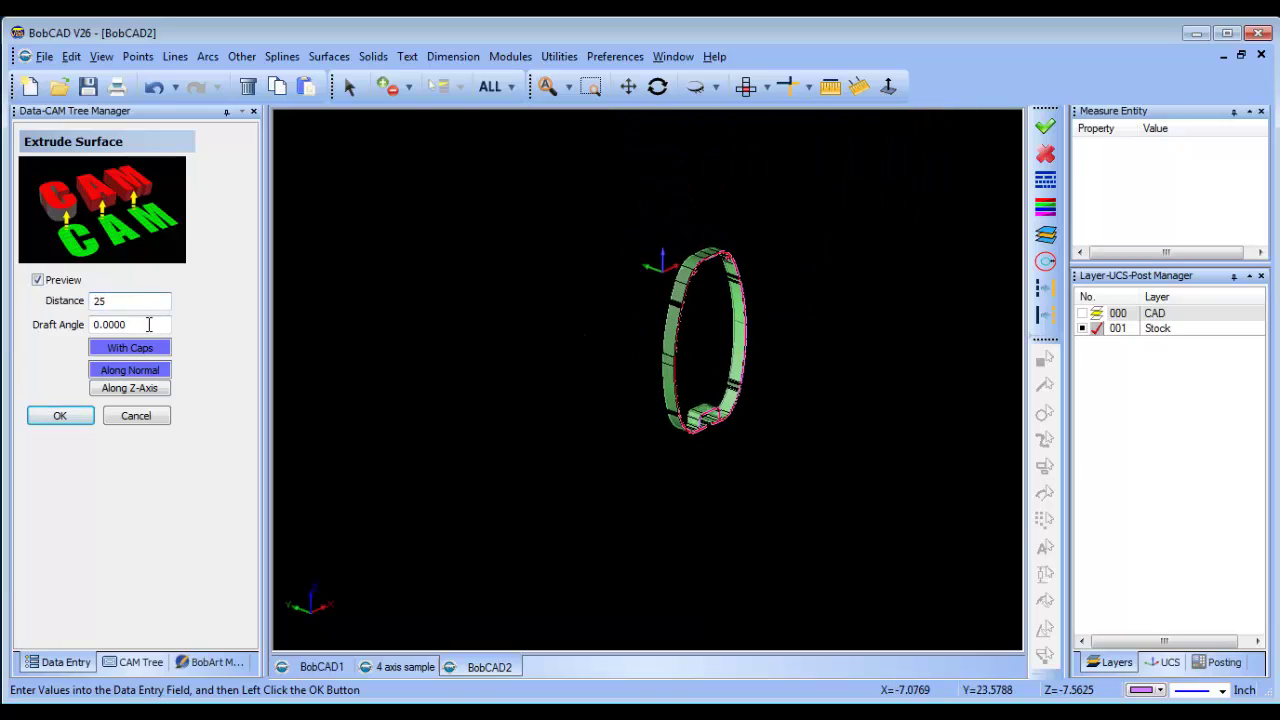
{"action": "left_click", "coordinate": [148, 324]}
{"action": "left_click", "coordinate": [1090, 316]}
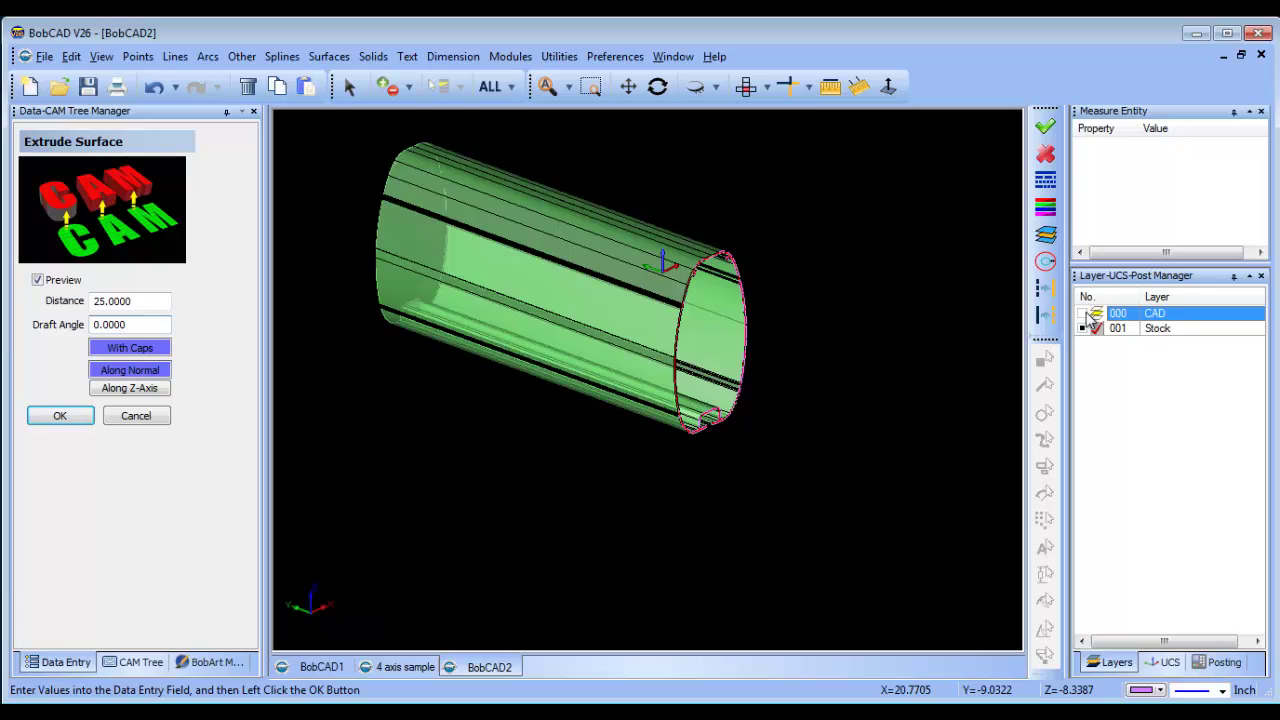
{"action": "left_click", "coordinate": [1090, 316]}
{"action": "left_click", "coordinate": [1084, 316]}
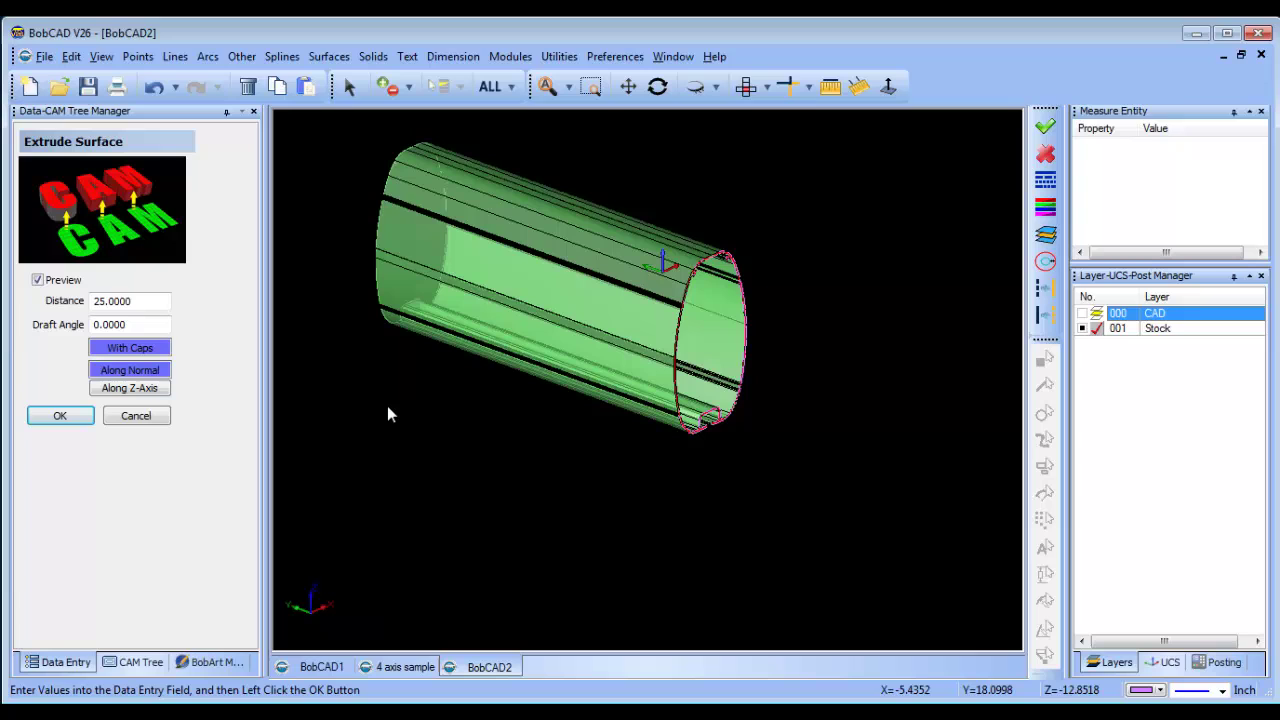
{"action": "right_click", "coordinate": [422, 398]}
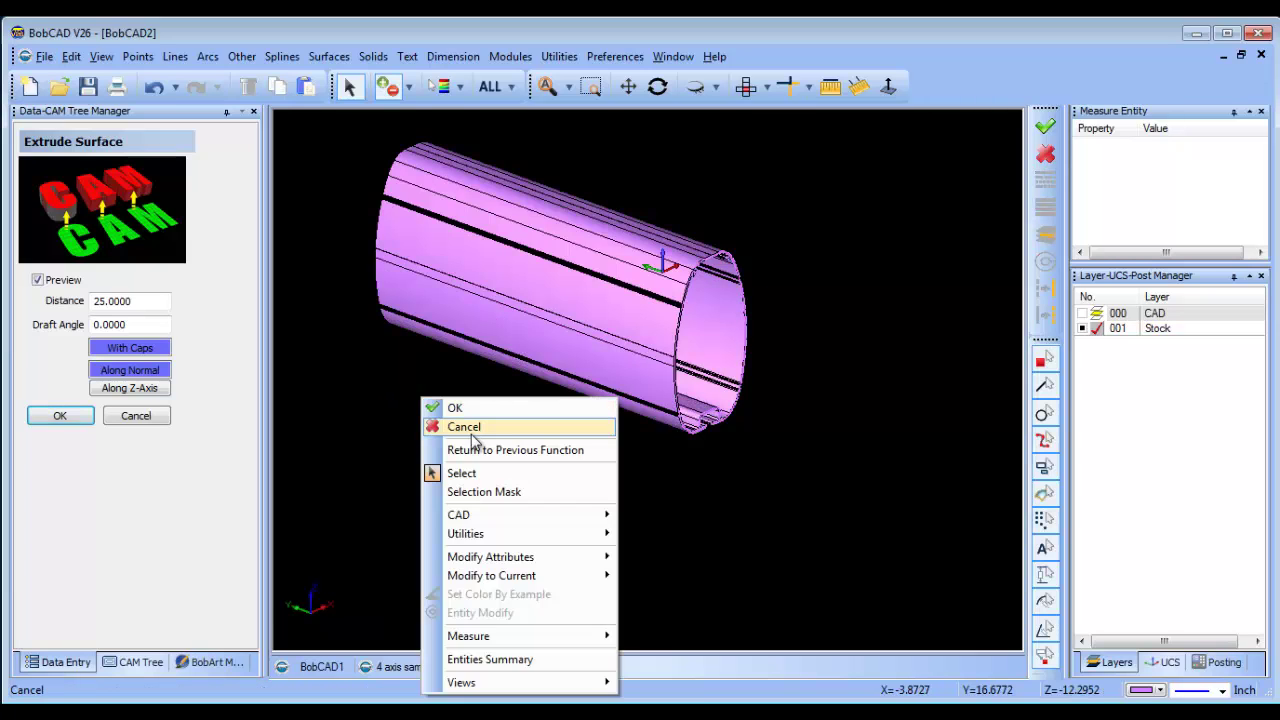
{"action": "left_click", "coordinate": [474, 433]}
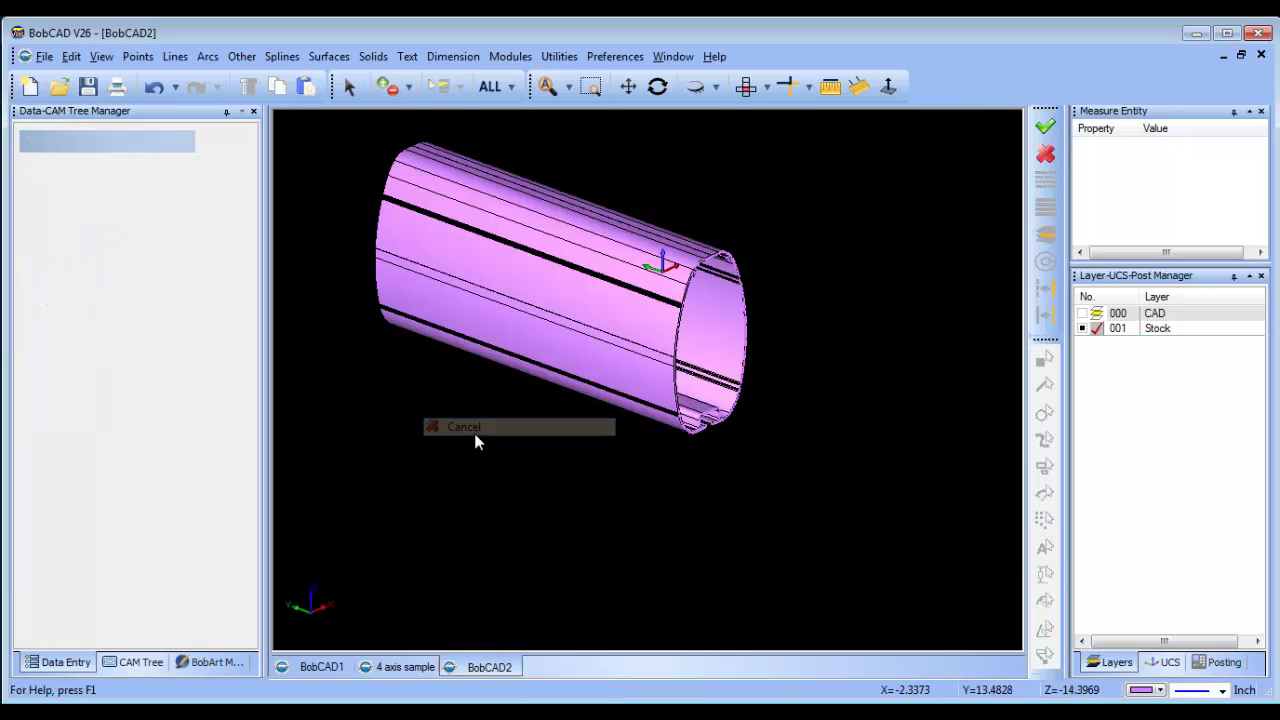
Add a new layer 002, make it current, hide Stock and show CAD
{"action": "right_click", "coordinate": [1160, 341]}
{"action": "left_click", "coordinate": [1200, 346]}
{"action": "left_click", "coordinate": [1097, 344]}
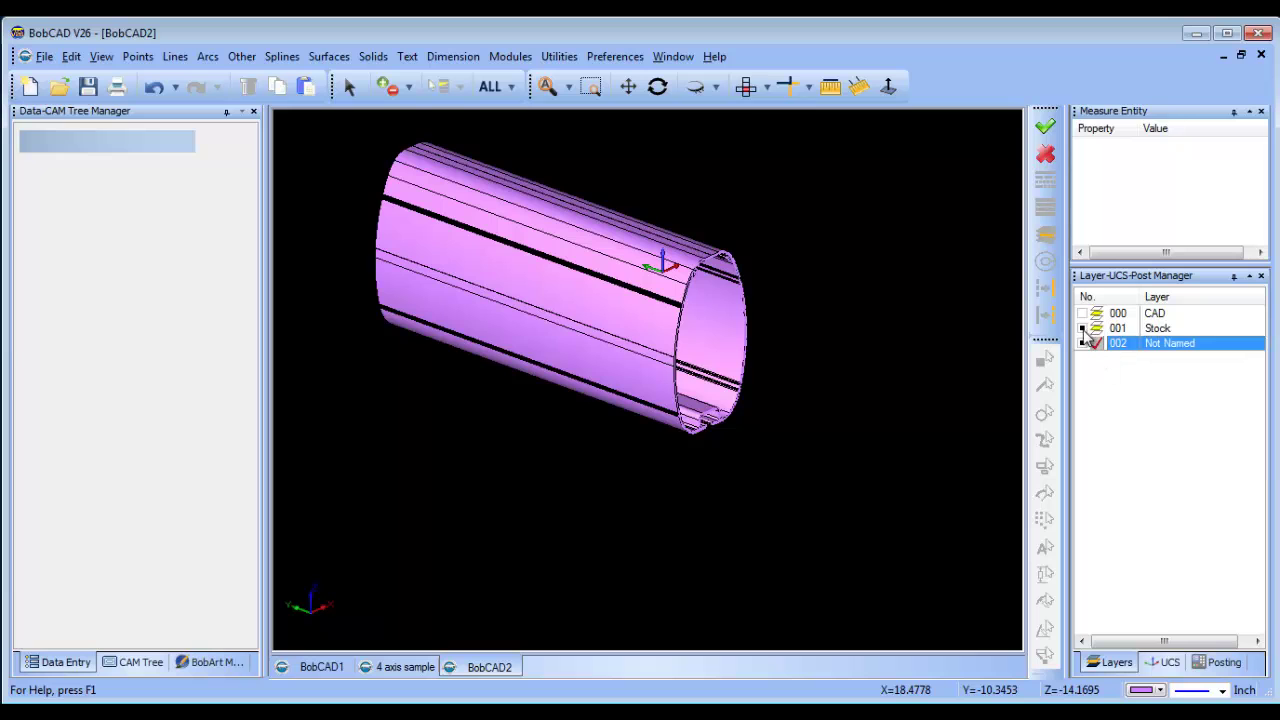
{"action": "left_click", "coordinate": [1082, 328]}
{"action": "left_click", "coordinate": [1082, 313]}
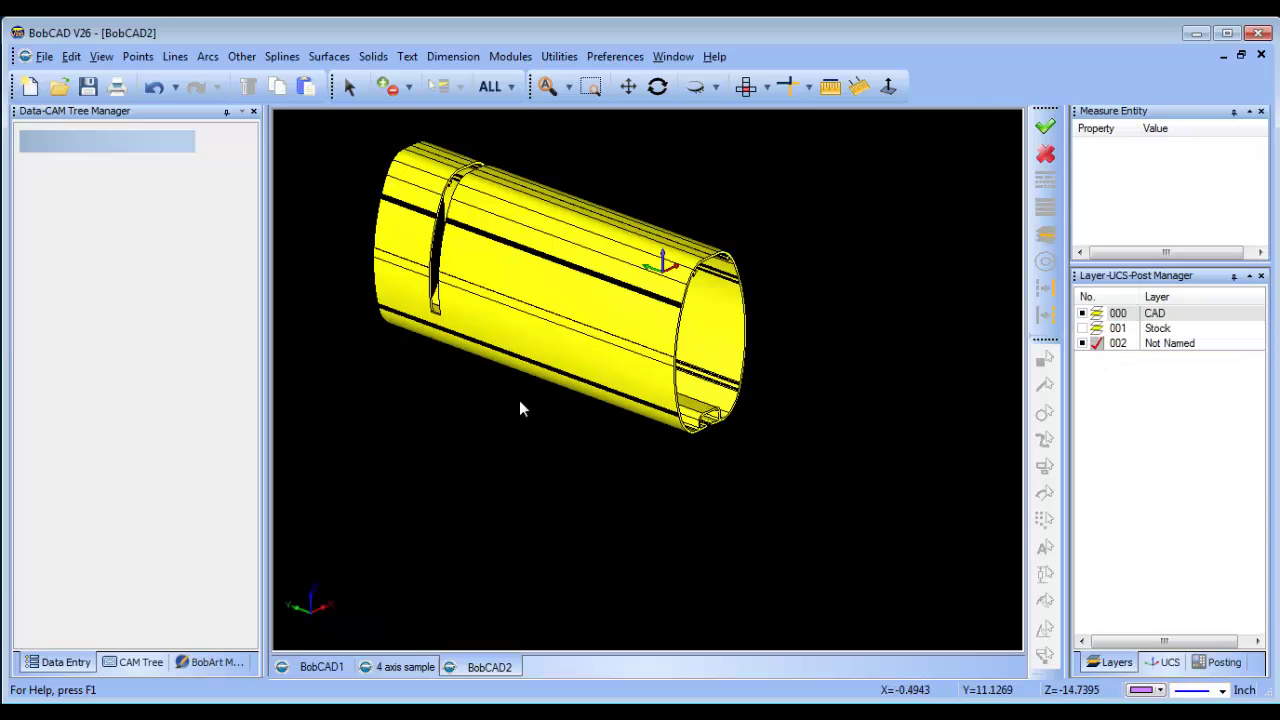
Set the current drawing colour to orange
{"action": "scroll", "coordinate": [507, 362], "scroll_direction": "up", "scroll_amount": 3}
{"action": "scroll", "coordinate": [507, 362], "scroll_direction": "down", "scroll_amount": 4}
{"action": "scroll", "coordinate": [516, 360], "scroll_direction": "up", "scroll_amount": 2}
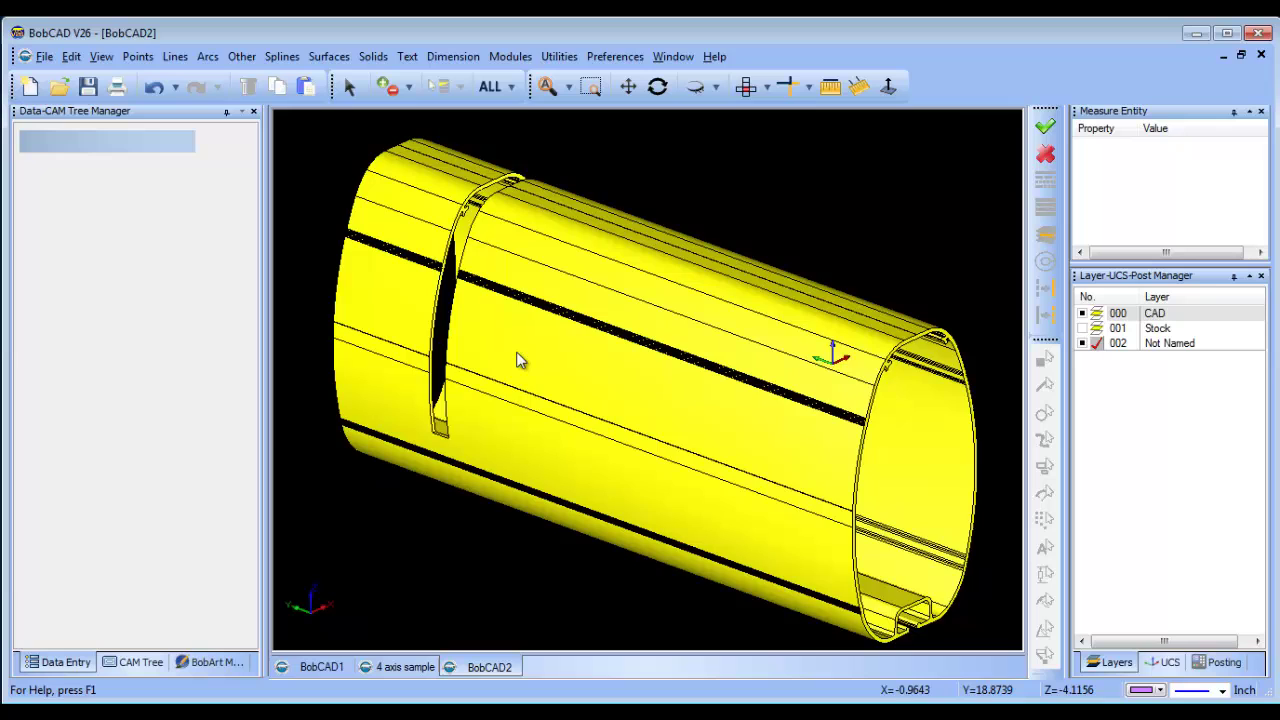
{"action": "scroll", "coordinate": [518, 362], "scroll_direction": "up", "scroll_amount": 1}
{"action": "scroll", "coordinate": [550, 398], "scroll_direction": "up", "scroll_amount": 3}
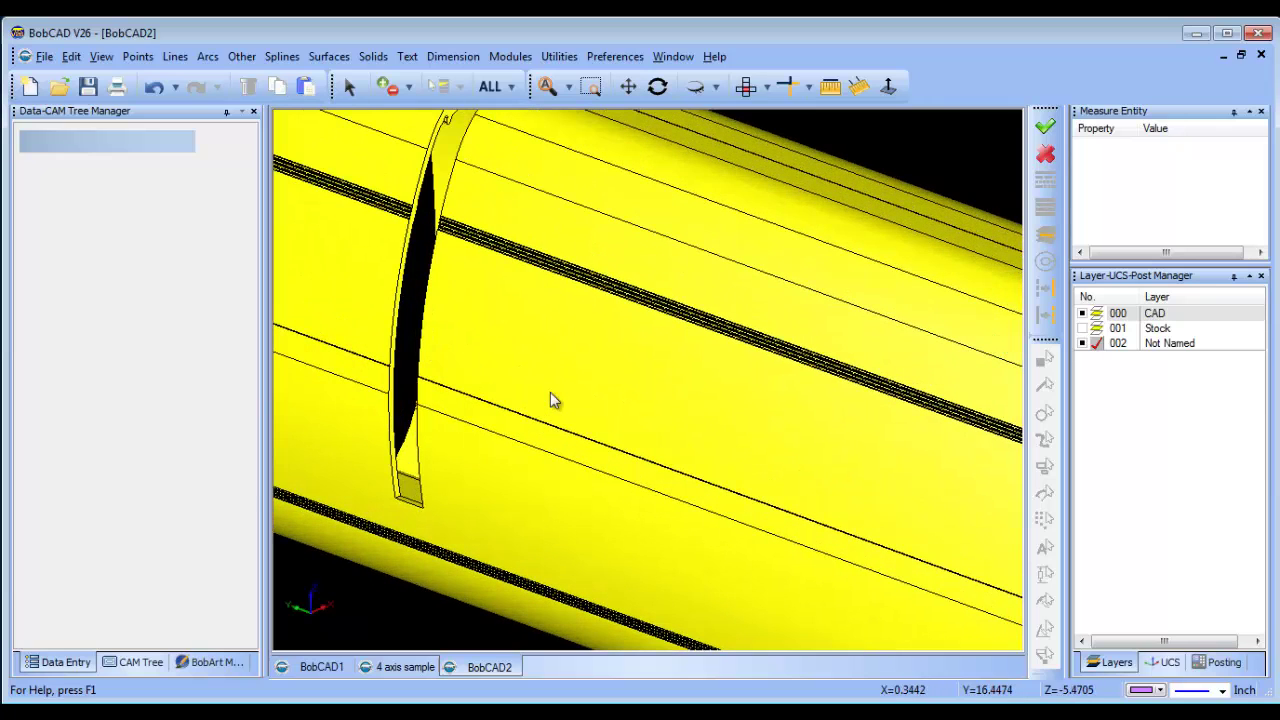
{"action": "scroll", "coordinate": [550, 400], "scroll_direction": "down", "scroll_amount": 2}
{"action": "left_click", "coordinate": [1160, 690]}
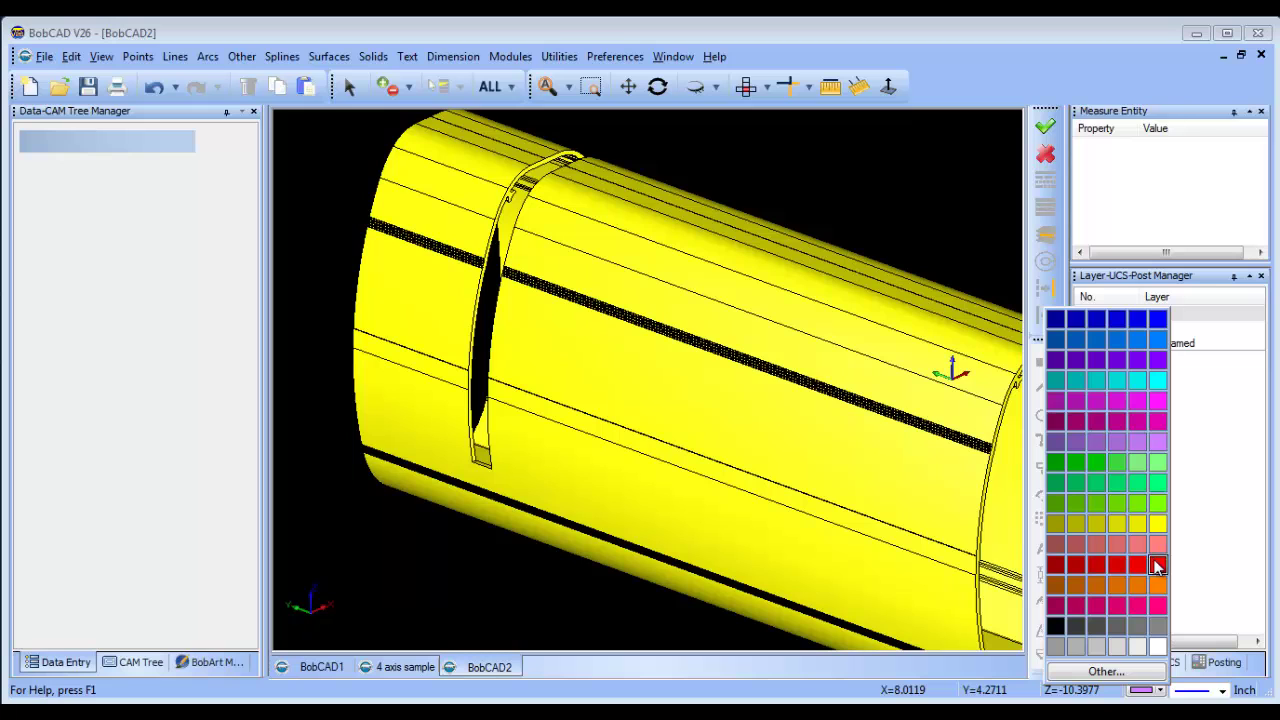
{"action": "left_click", "coordinate": [1157, 584]}
Extract the slot's curved edge as a single curve, then hide the CAD layer
{"action": "scroll", "coordinate": [743, 437], "scroll_direction": "up", "scroll_amount": 2}
{"action": "middle_click_drag", "start_coordinate": [743, 437], "coordinate": [600, 419]}
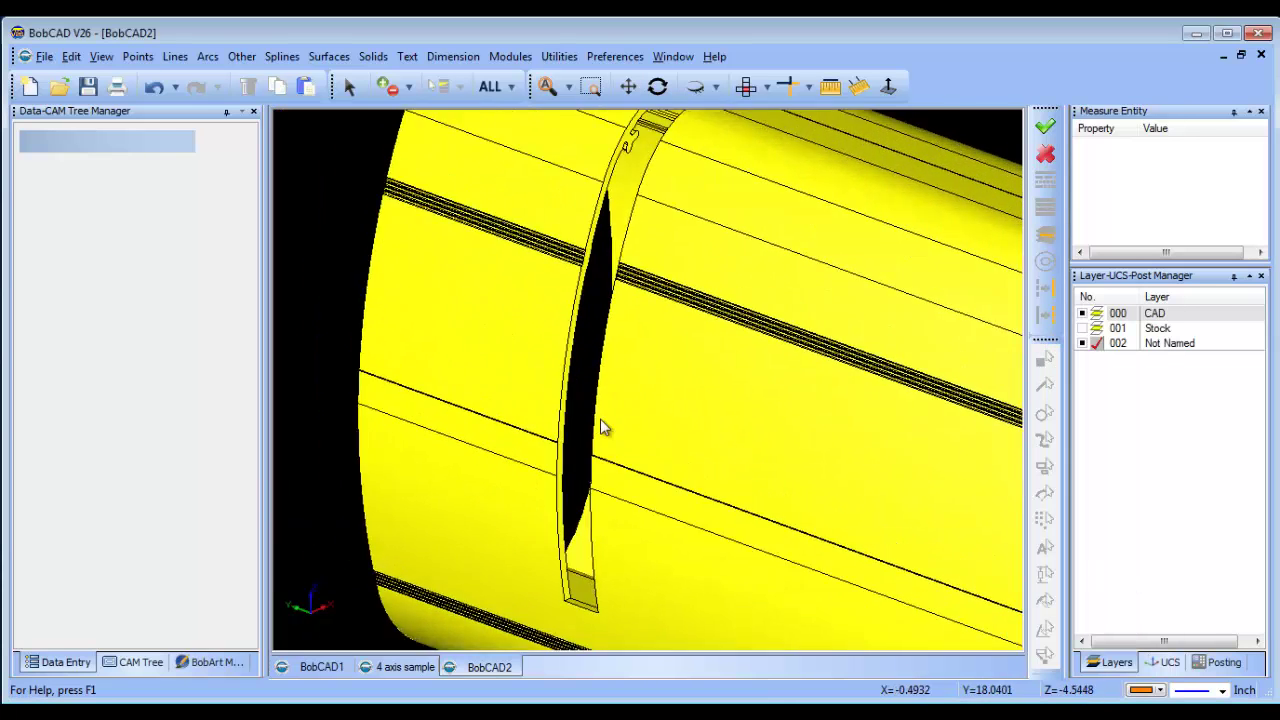
{"action": "scroll", "coordinate": [600, 419], "scroll_direction": "up", "scroll_amount": 2}
{"action": "left_click", "coordinate": [551, 57]}
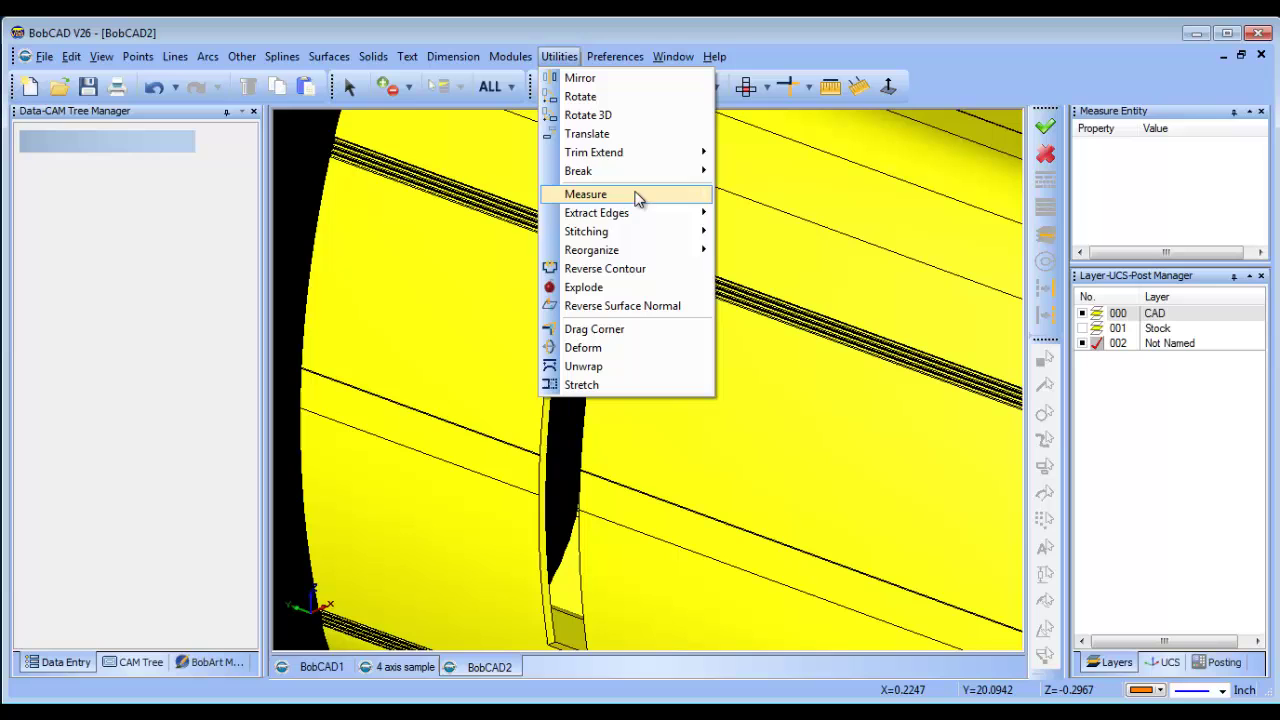
{"action": "mouse_move", "coordinate": [651, 211]}
{"action": "left_click", "coordinate": [745, 212]}
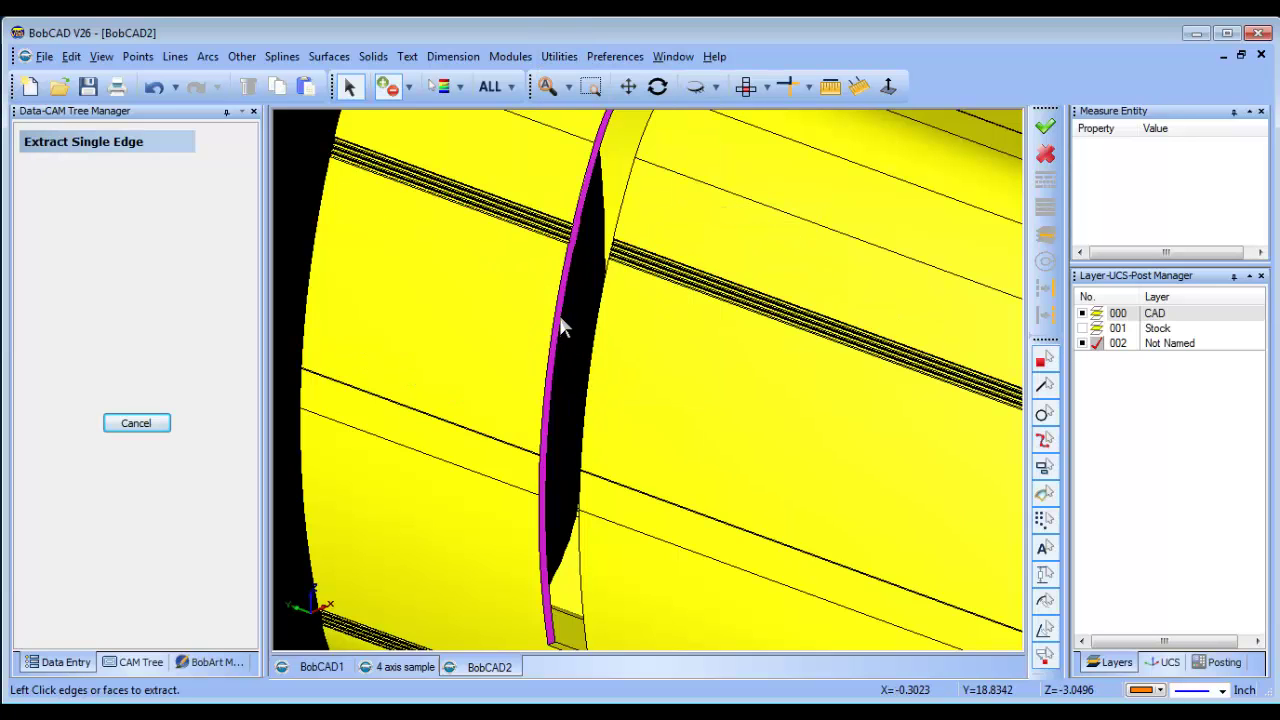
{"action": "scroll", "coordinate": [571, 374], "scroll_direction": "up", "scroll_amount": 2}
{"action": "middle_click_drag", "start_coordinate": [529, 426], "coordinate": [446, 332]}
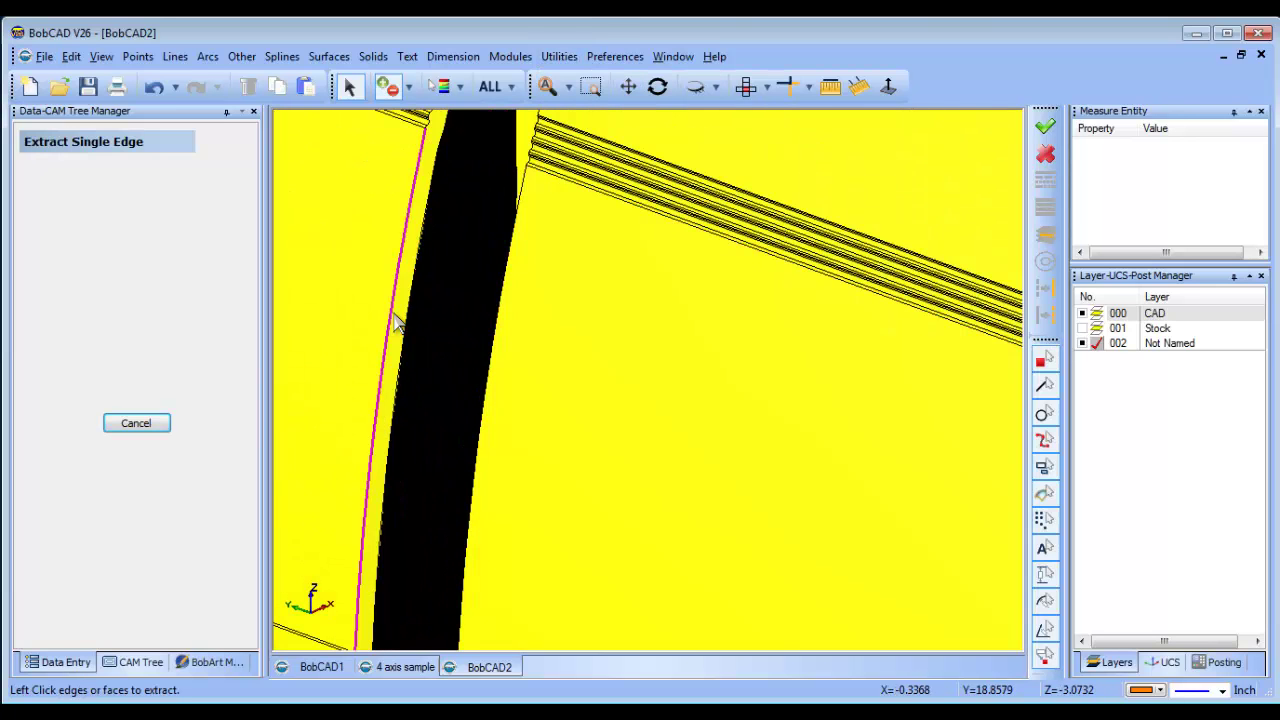
{"action": "left_click", "coordinate": [398, 323]}
{"action": "scroll", "coordinate": [502, 345], "scroll_direction": "down", "scroll_amount": 3}
{"action": "scroll", "coordinate": [503, 345], "scroll_direction": "down", "scroll_amount": 2}
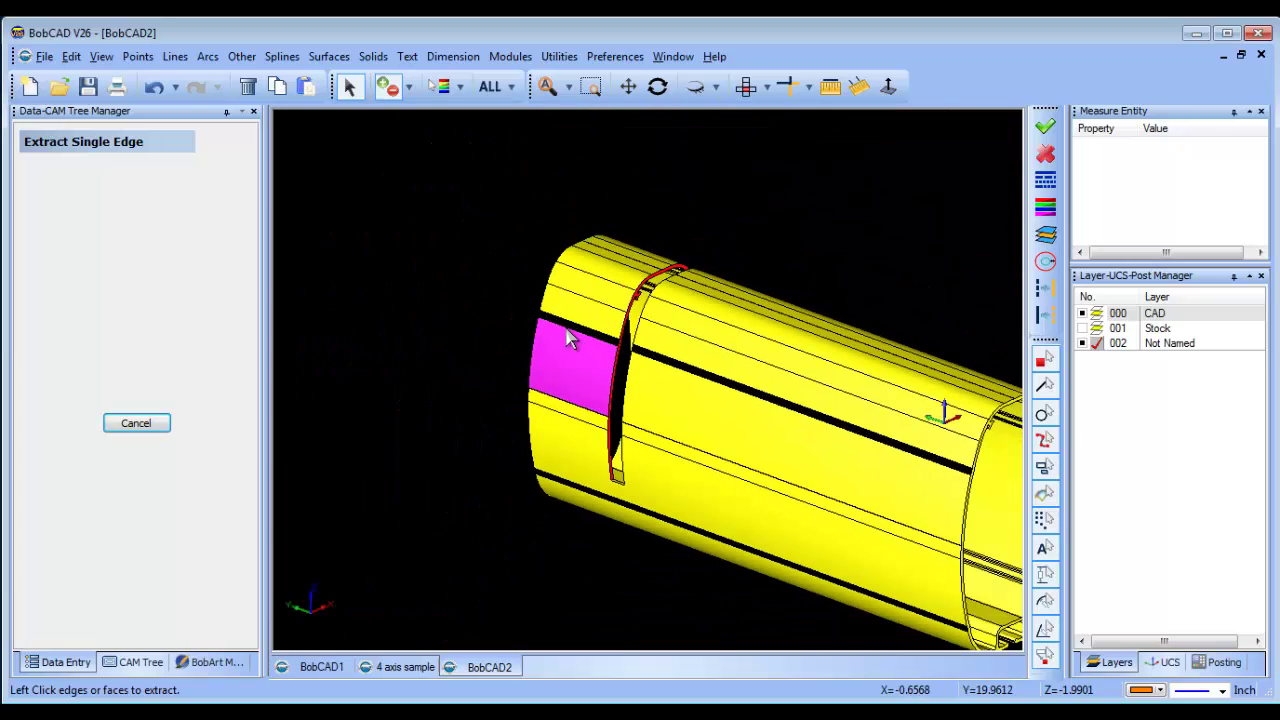
{"action": "right_click", "coordinate": [726, 193]}
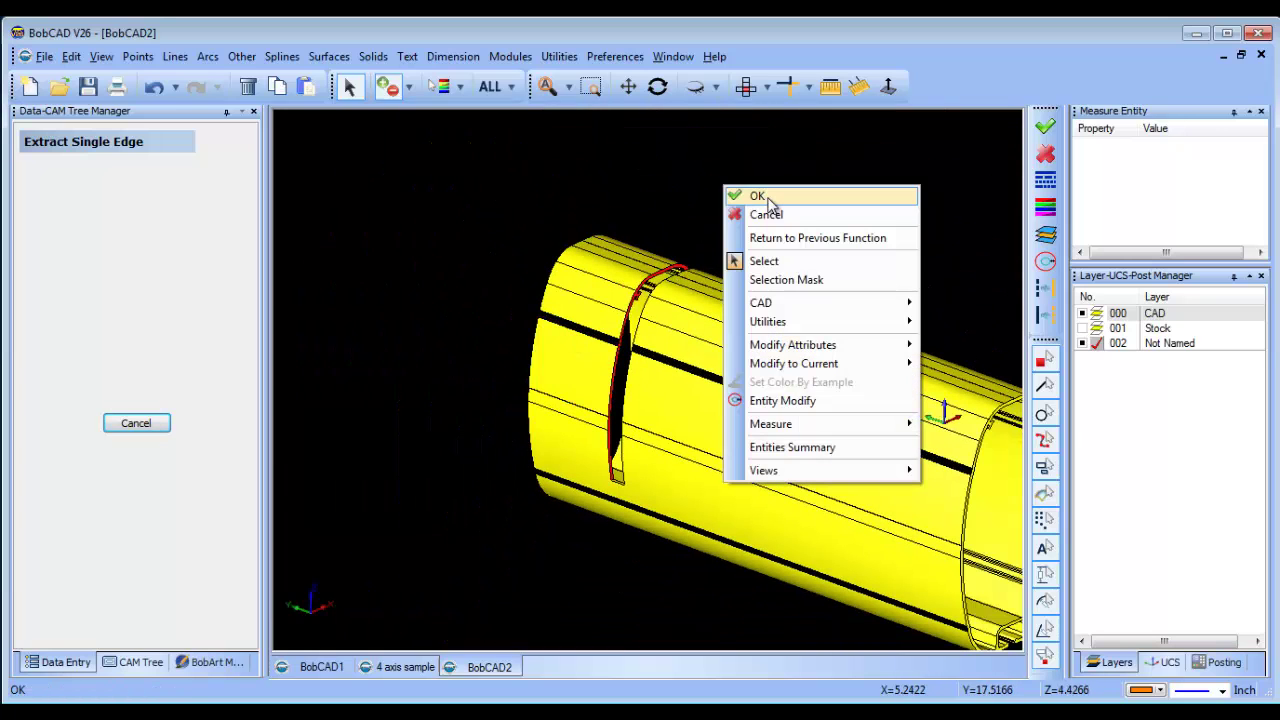
{"action": "left_click", "coordinate": [760, 197]}
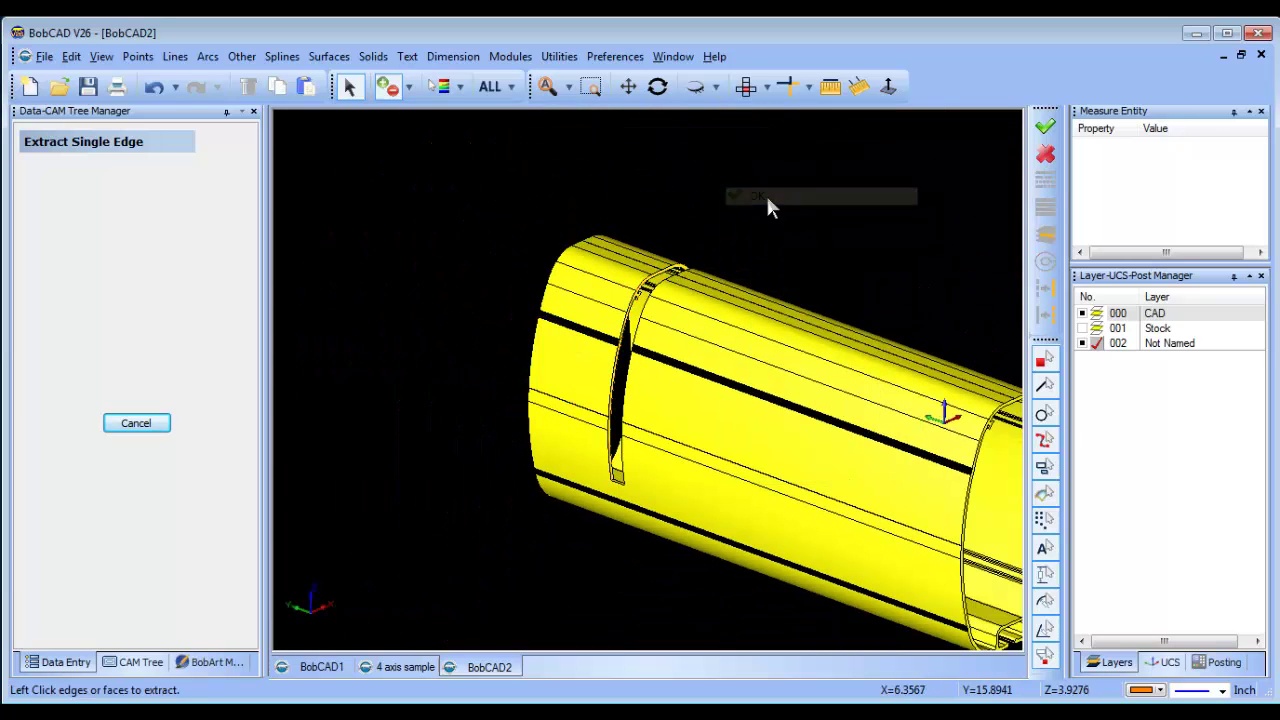
{"action": "left_click", "coordinate": [1082, 313]}
End edge extraction and centre the slot profile in the Front view
{"action": "right_click", "coordinate": [814, 230]}
{"action": "left_click", "coordinate": [852, 260]}
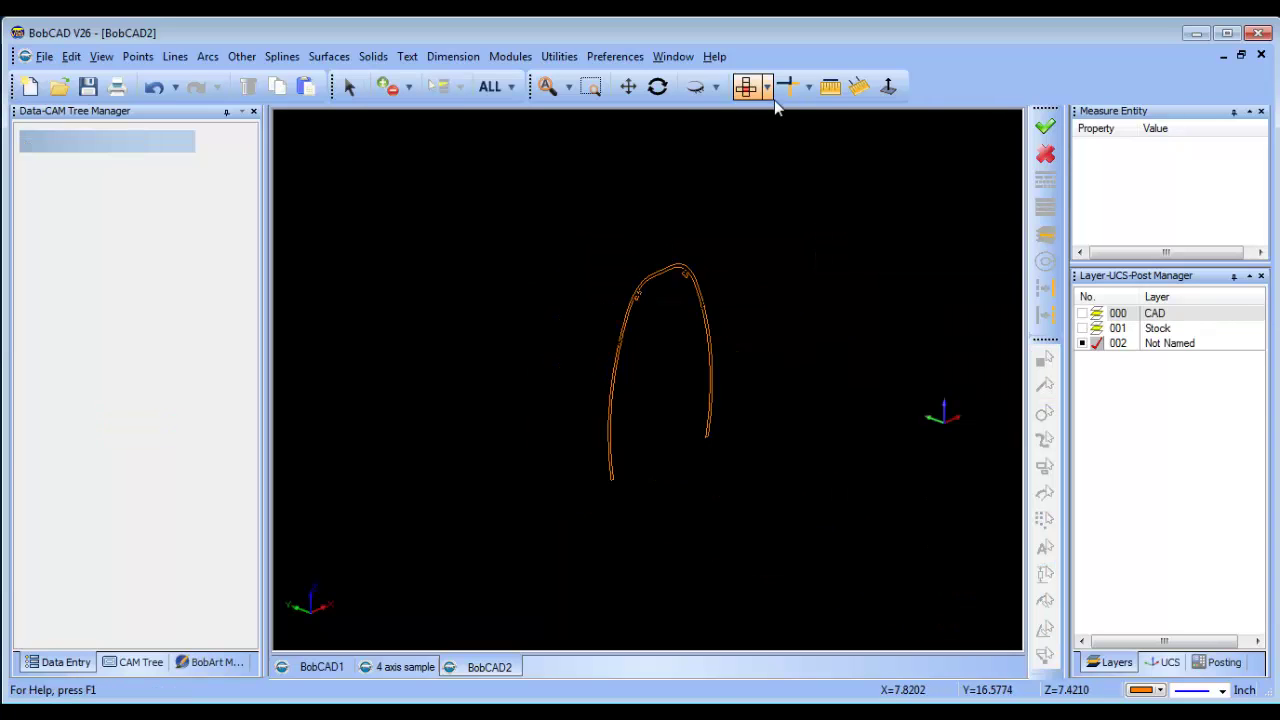
{"action": "left_click", "coordinate": [768, 88]}
{"action": "left_click", "coordinate": [774, 130]}
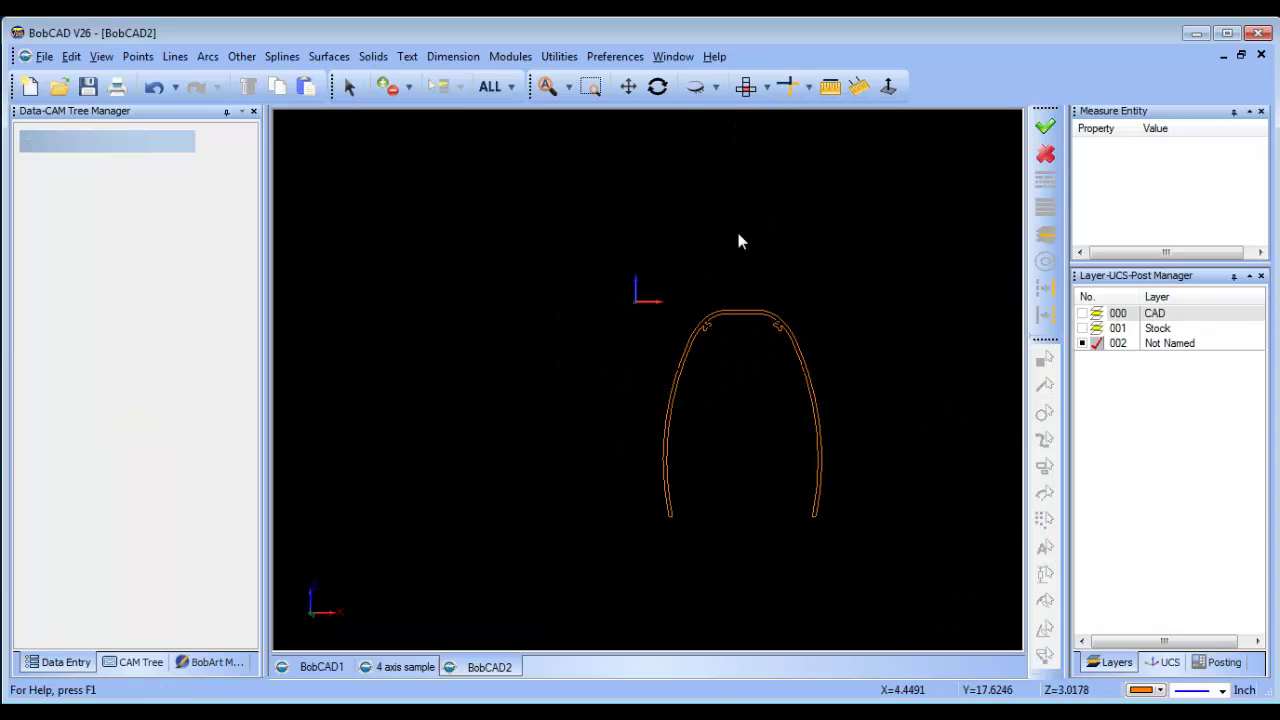
{"action": "middle_click_drag", "start_coordinate": [752, 410], "coordinate": [537, 353]}
{"action": "scroll", "coordinate": [529, 346], "scroll_direction": "up", "scroll_amount": 2}
{"action": "scroll", "coordinate": [520, 331], "scroll_direction": "down", "scroll_amount": 2}
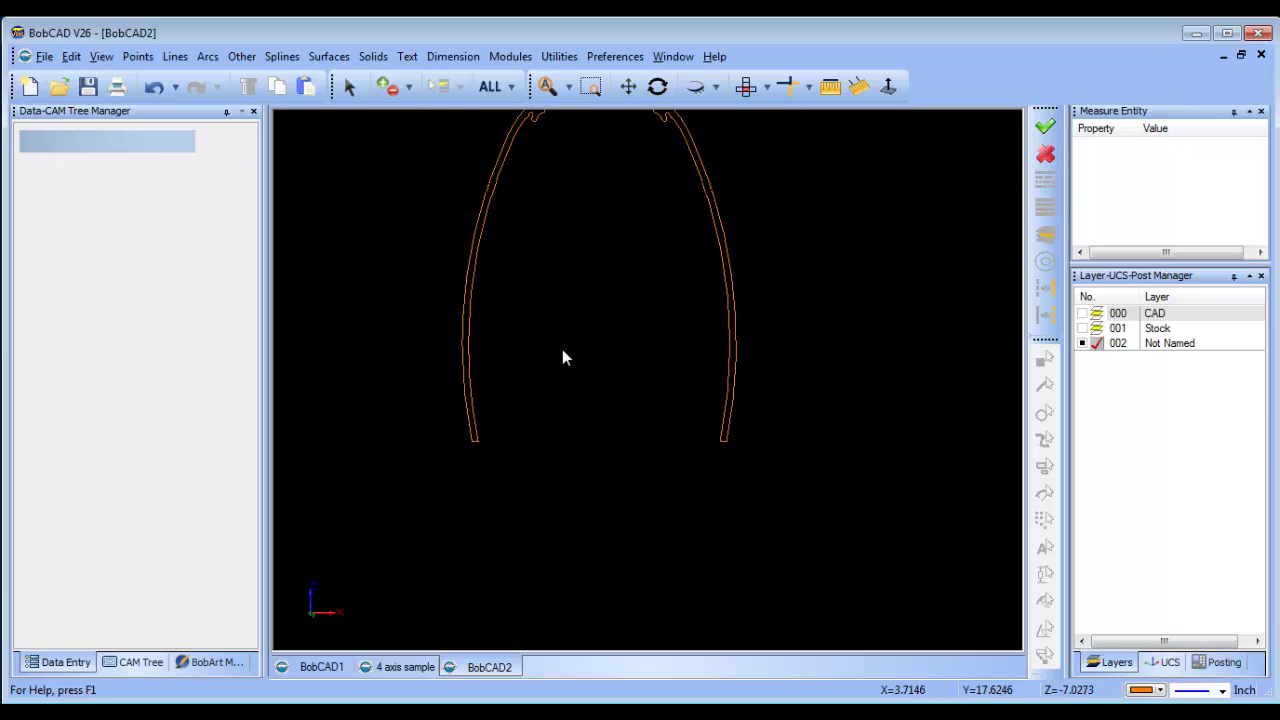
{"action": "scroll", "coordinate": [560, 365], "scroll_direction": "down", "scroll_amount": 2}
{"action": "scroll", "coordinate": [580, 398], "scroll_direction": "up", "scroll_amount": 2}
{"action": "scroll", "coordinate": [545, 412], "scroll_direction": "up", "scroll_amount": 2}
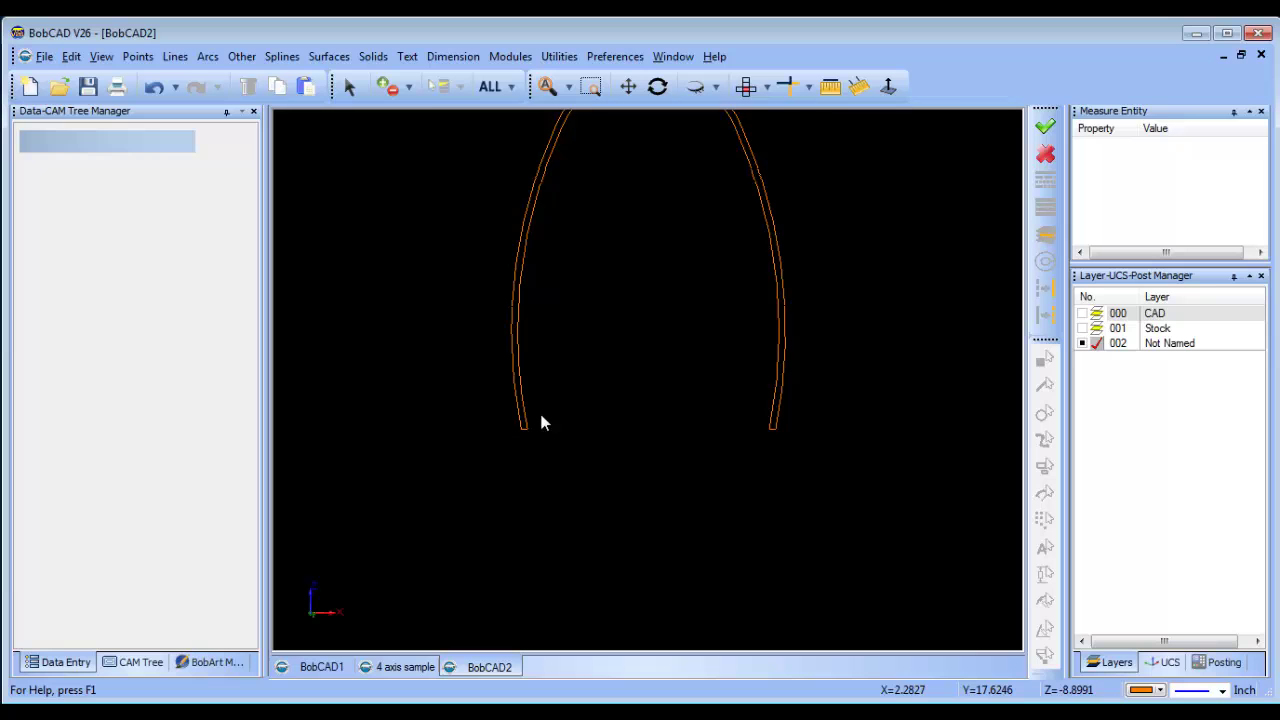
Select the extracted slot profile curve, then deselect it
{"action": "left_click", "coordinate": [350, 89]}
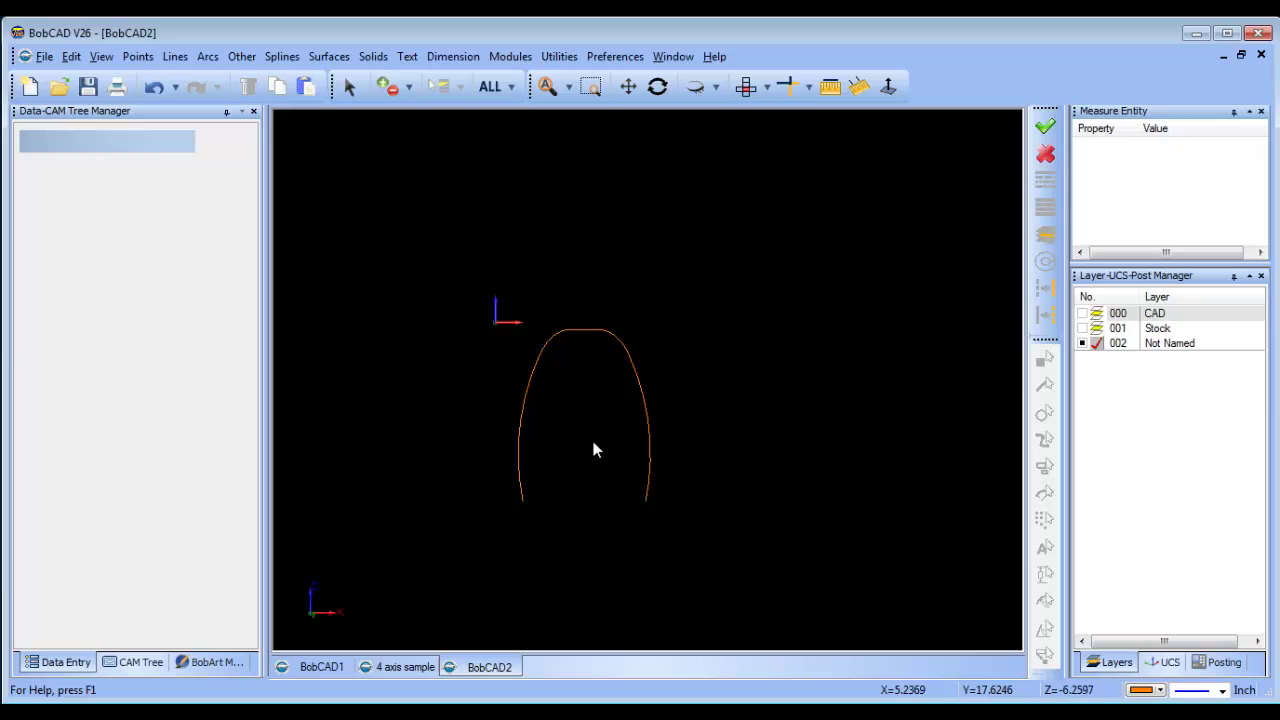
{"action": "left_click", "coordinate": [350, 89]}
{"action": "left_click", "coordinate": [521, 491]}
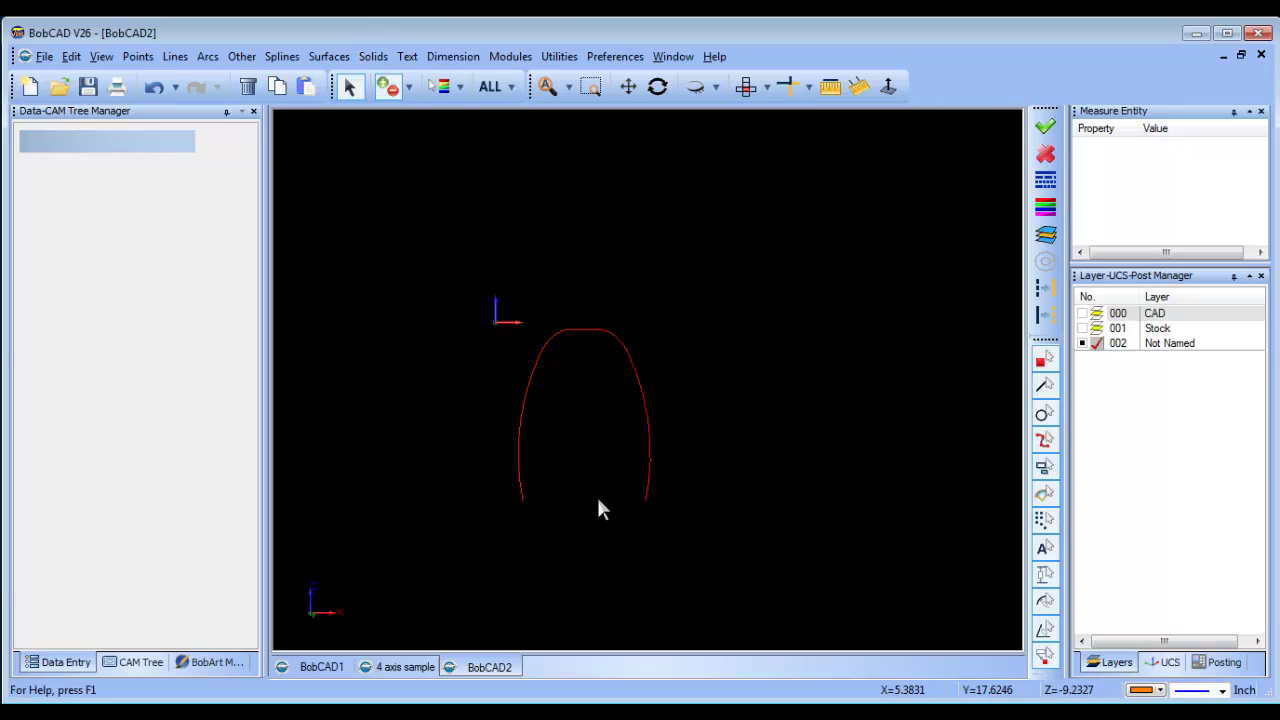
{"action": "right_click", "coordinate": [680, 340]}
{"action": "left_click", "coordinate": [720, 368]}
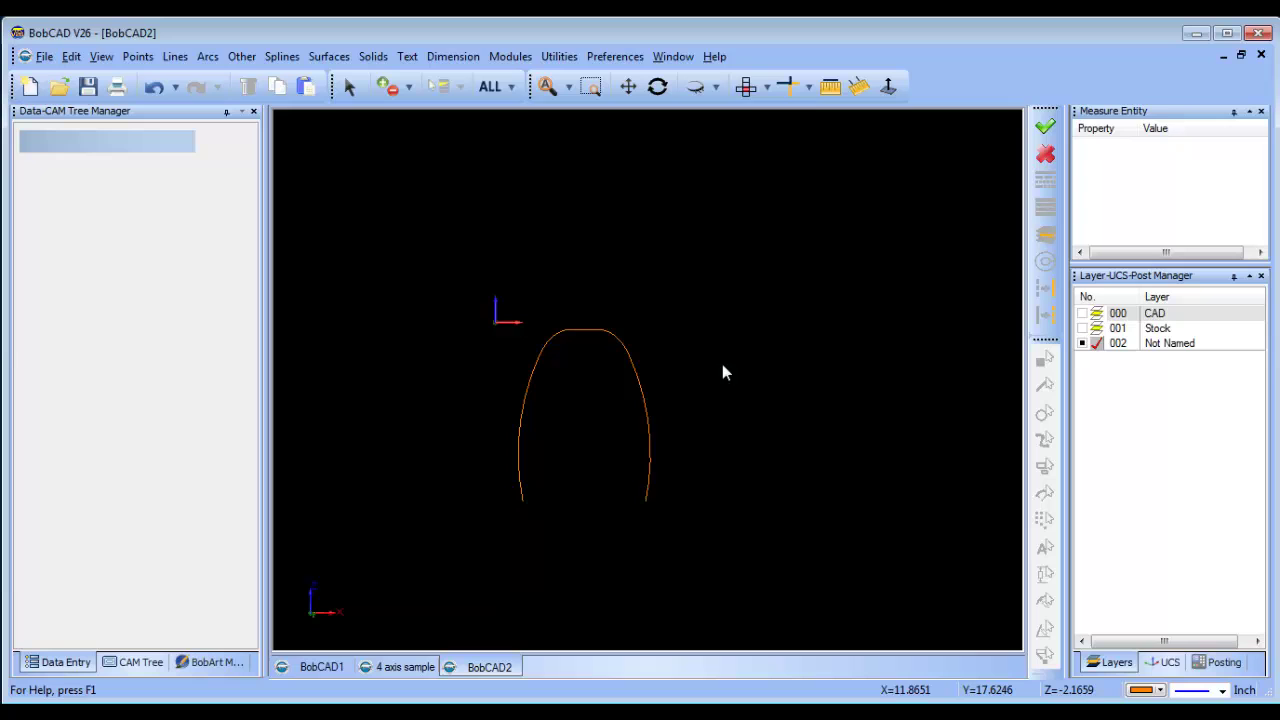
{"action": "scroll", "coordinate": [600, 440], "scroll_direction": "up", "scroll_amount": 1}
{"action": "scroll", "coordinate": [582, 395], "scroll_direction": "up", "scroll_amount": 2}
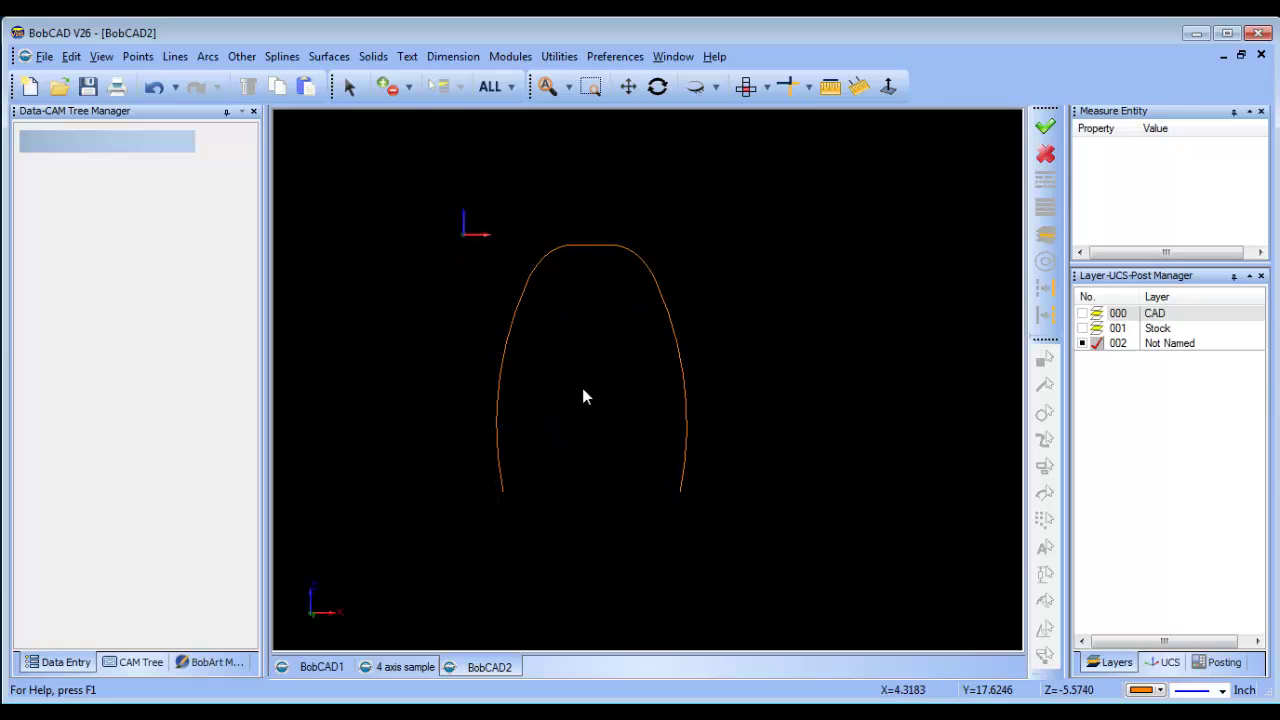
{"action": "left_click", "coordinate": [242, 56]}
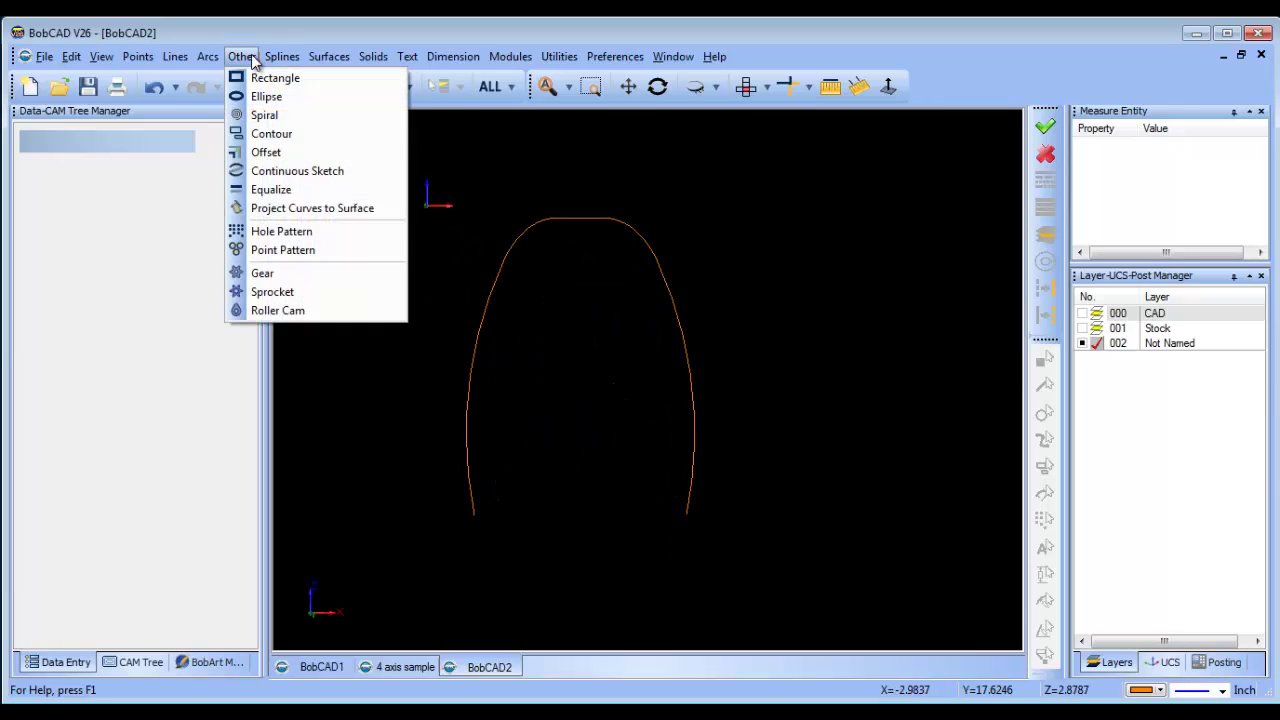
Offset the slot profile chain by 0.25 to its inner side and add the curve
{"action": "left_click", "coordinate": [310, 153]}
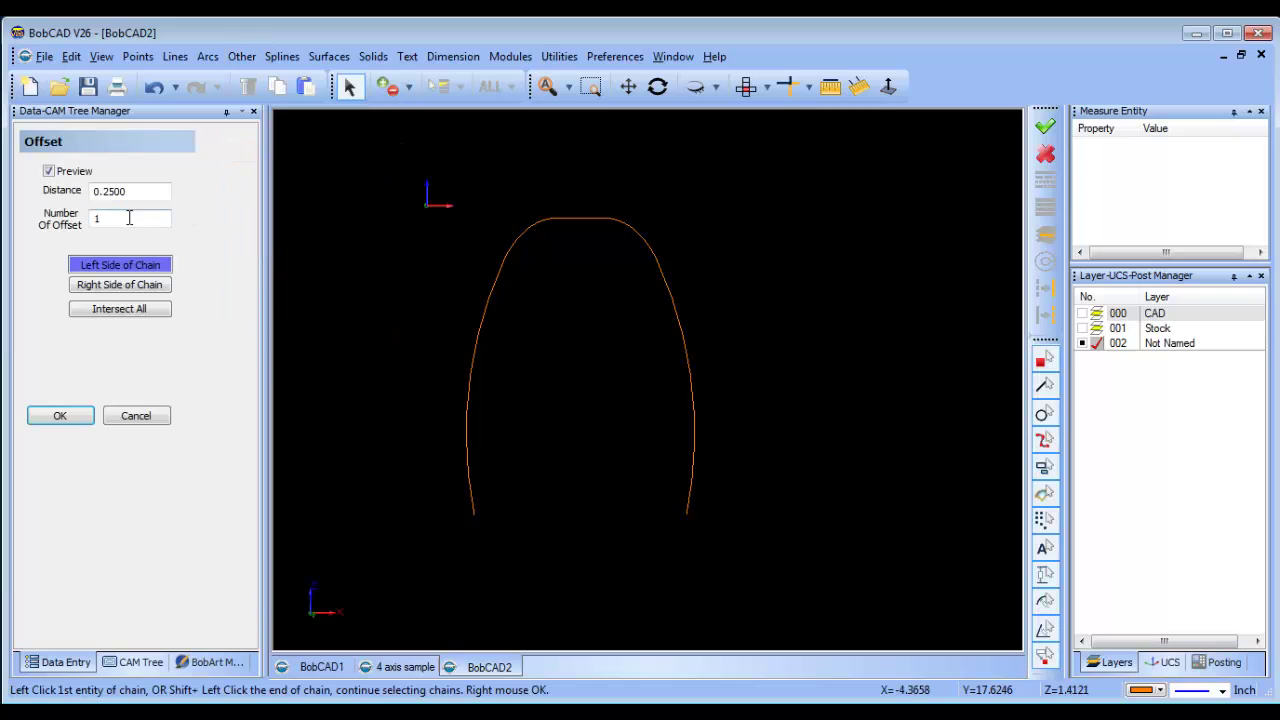
{"action": "left_click", "coordinate": [138, 284]}
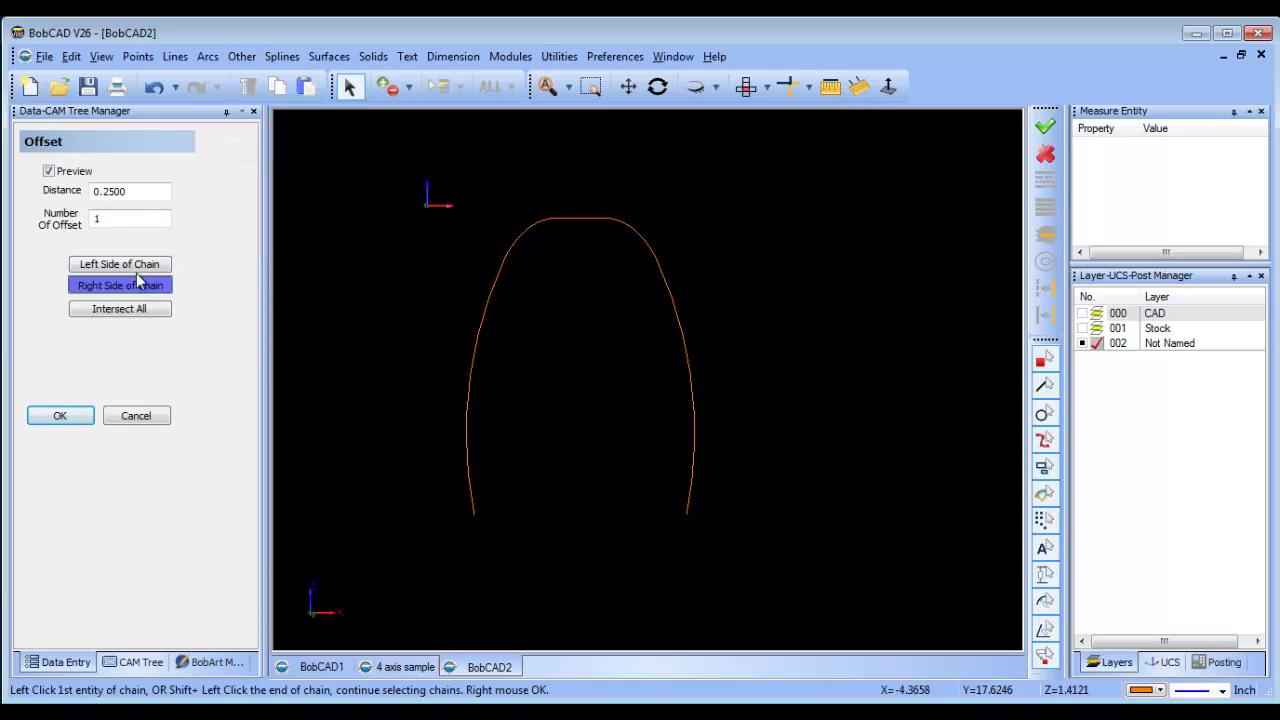
{"action": "left_click", "coordinate": [687, 508]}
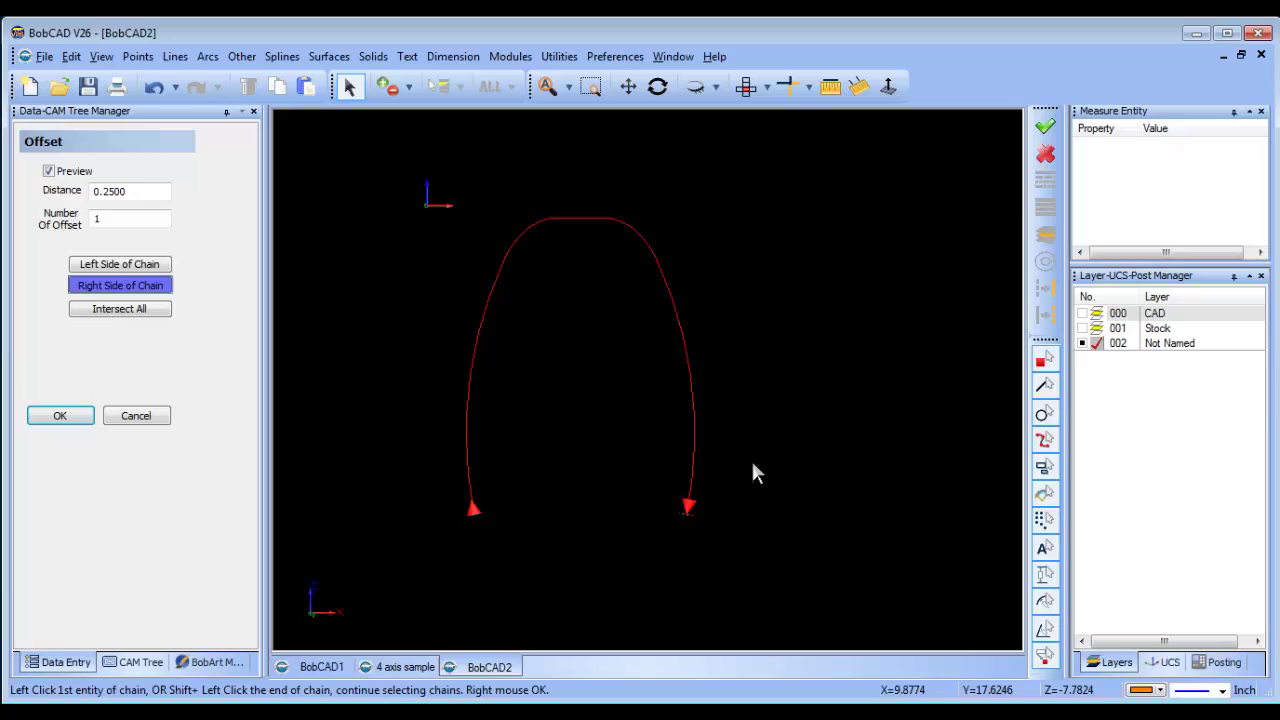
{"action": "right_click", "coordinate": [754, 474]}
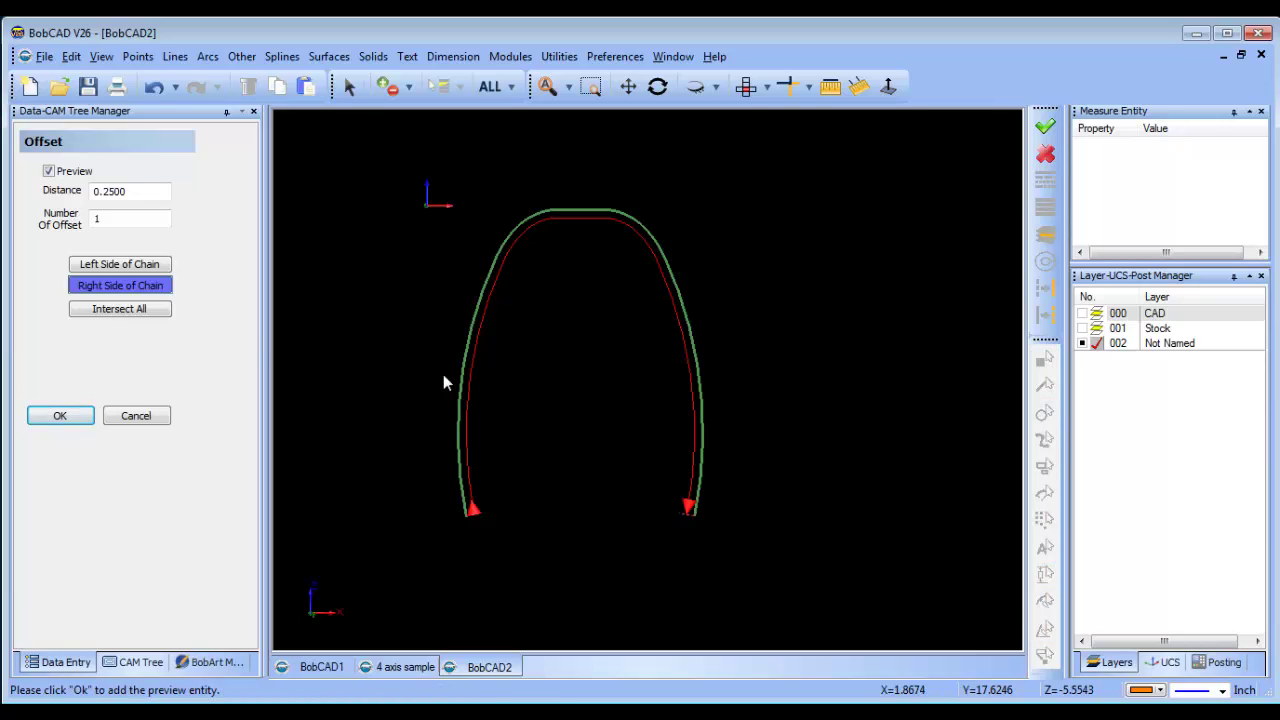
{"action": "left_click", "coordinate": [136, 263]}
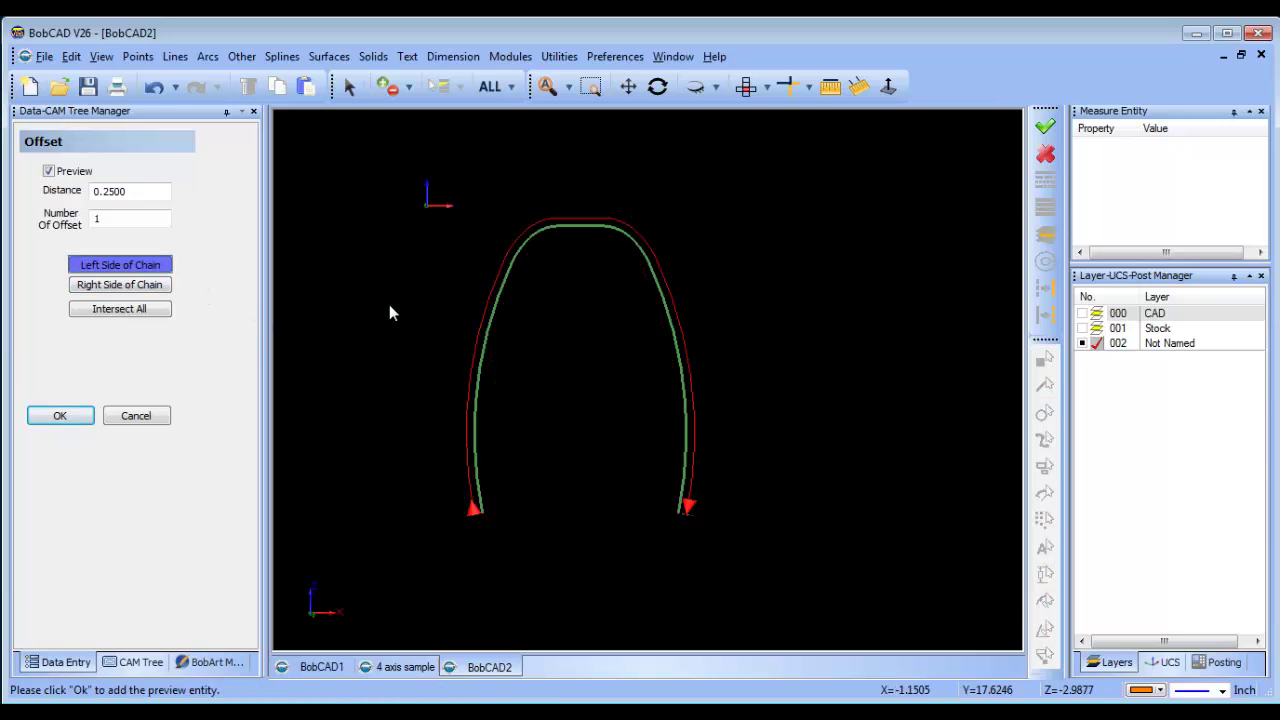
{"action": "right_click", "coordinate": [351, 284]}
{"action": "left_click", "coordinate": [375, 283]}
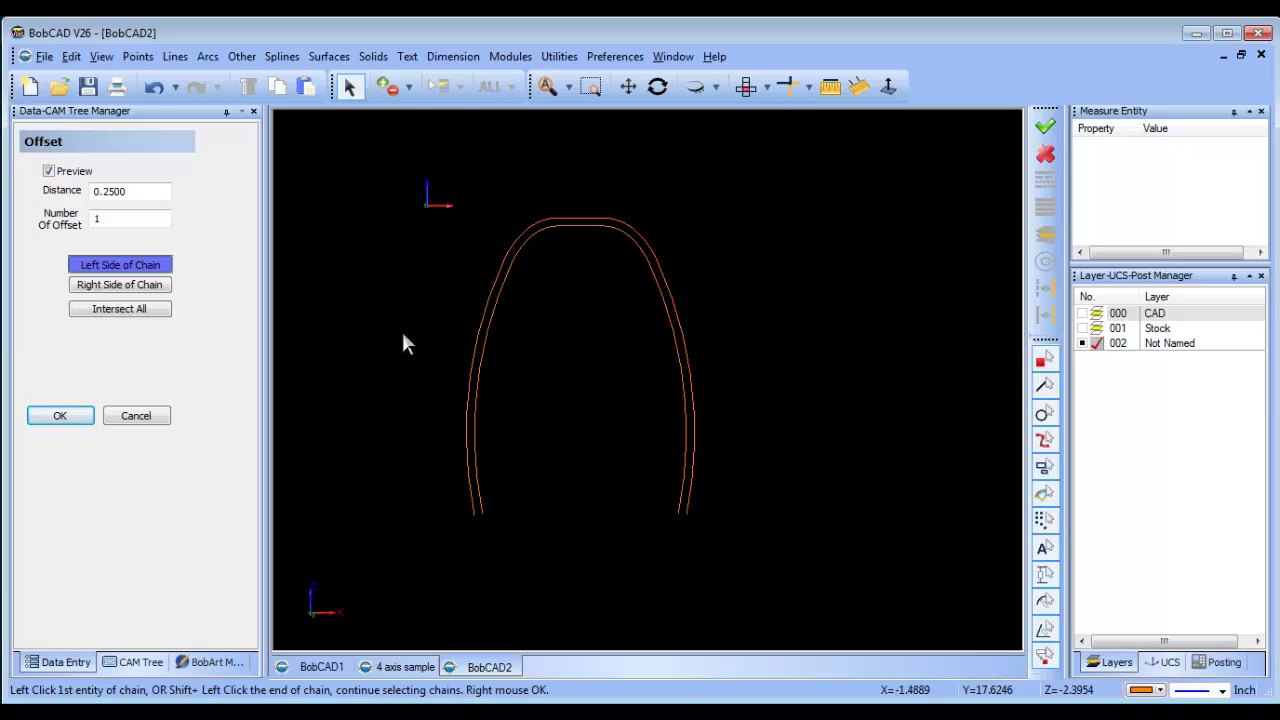
{"action": "right_click", "coordinate": [755, 265]}
View both curves from the Front and add layer 003, keeping layer 002 current
{"action": "left_click", "coordinate": [776, 281]}
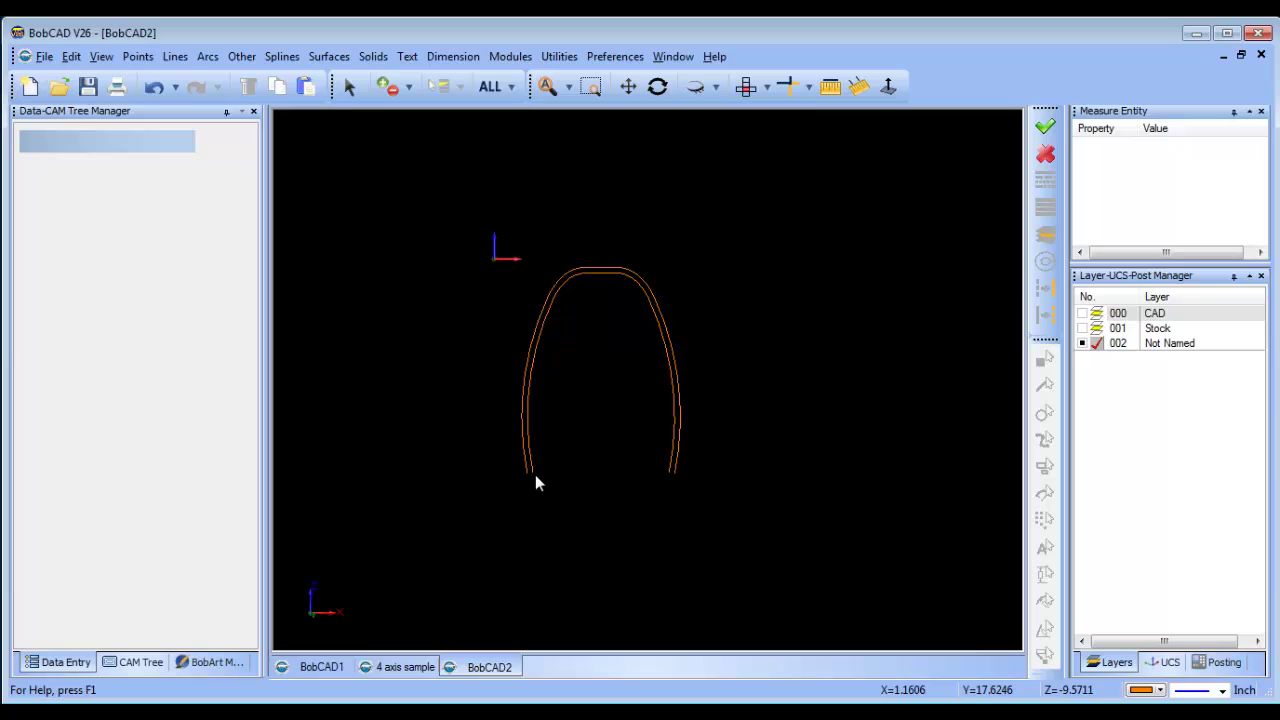
{"action": "scroll", "coordinate": [582, 460], "scroll_direction": "up", "scroll_amount": 2}
{"action": "left_click_drag", "start_coordinate": [572, 413], "coordinate": [577, 420]}
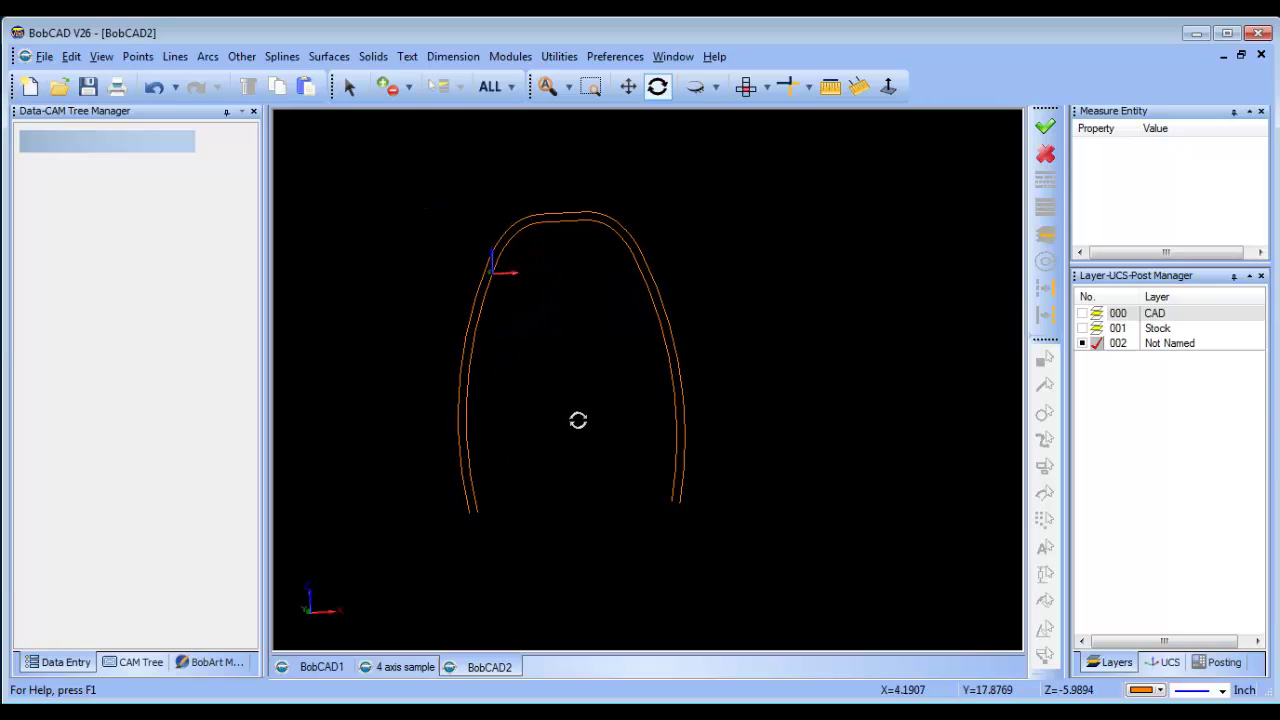
{"action": "left_click", "coordinate": [746, 86]}
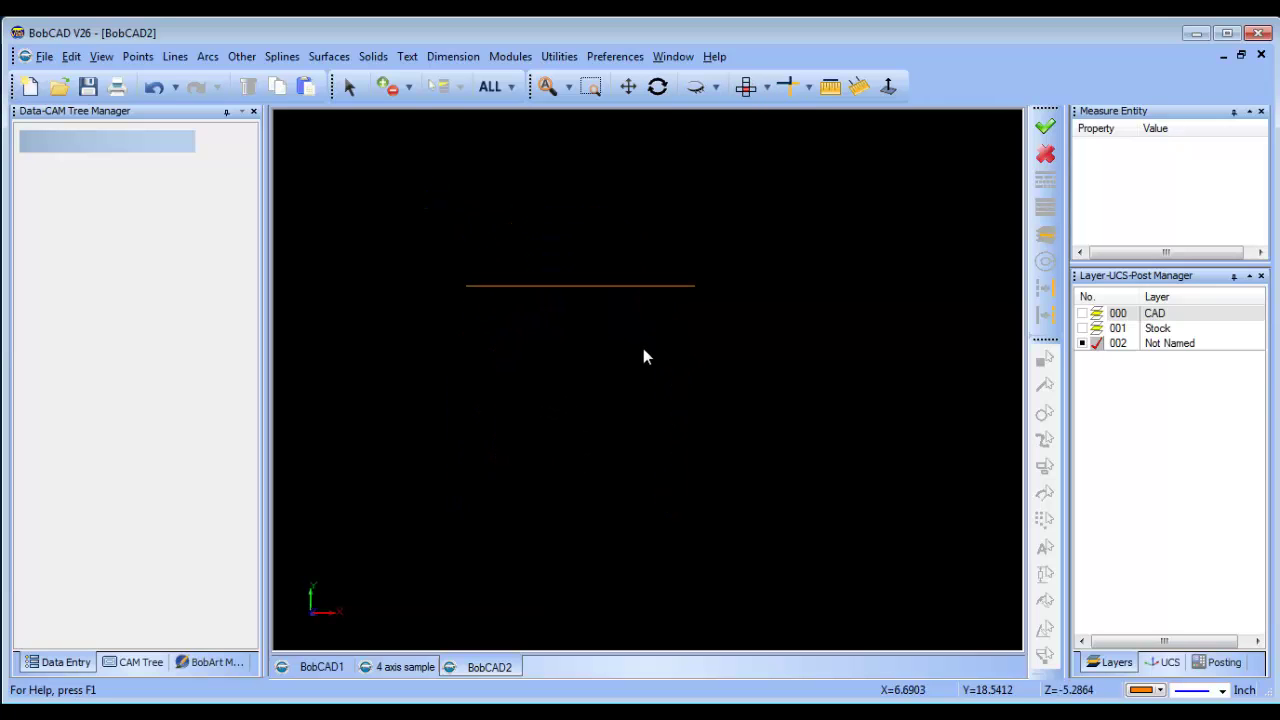
{"action": "left_click", "coordinate": [767, 86]}
{"action": "left_click", "coordinate": [765, 129]}
{"action": "left_click_drag", "start_coordinate": [589, 332], "coordinate": [593, 381]}
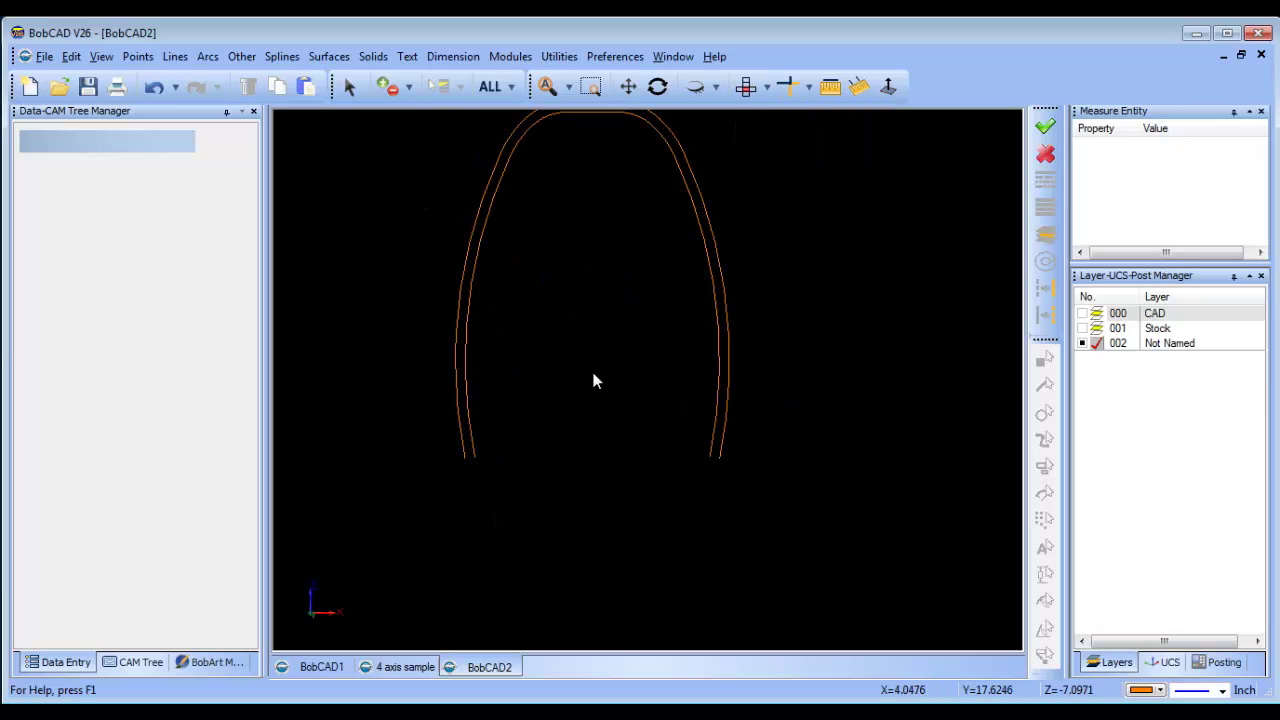
{"action": "right_click", "coordinate": [1172, 345]}
{"action": "left_click", "coordinate": [1195, 360]}
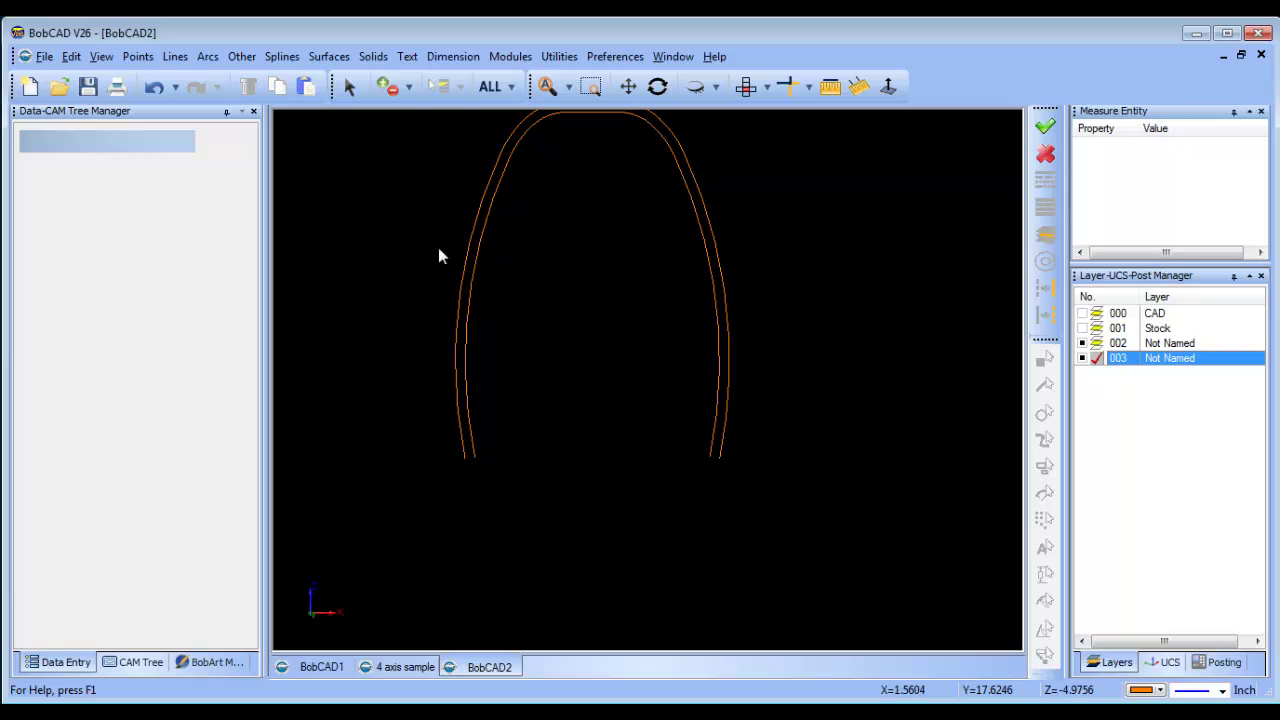
{"action": "left_click", "coordinate": [1097, 343]}
Join the left ends and the right ends of the two arch curves with lines
{"action": "left_click", "coordinate": [175, 56]}
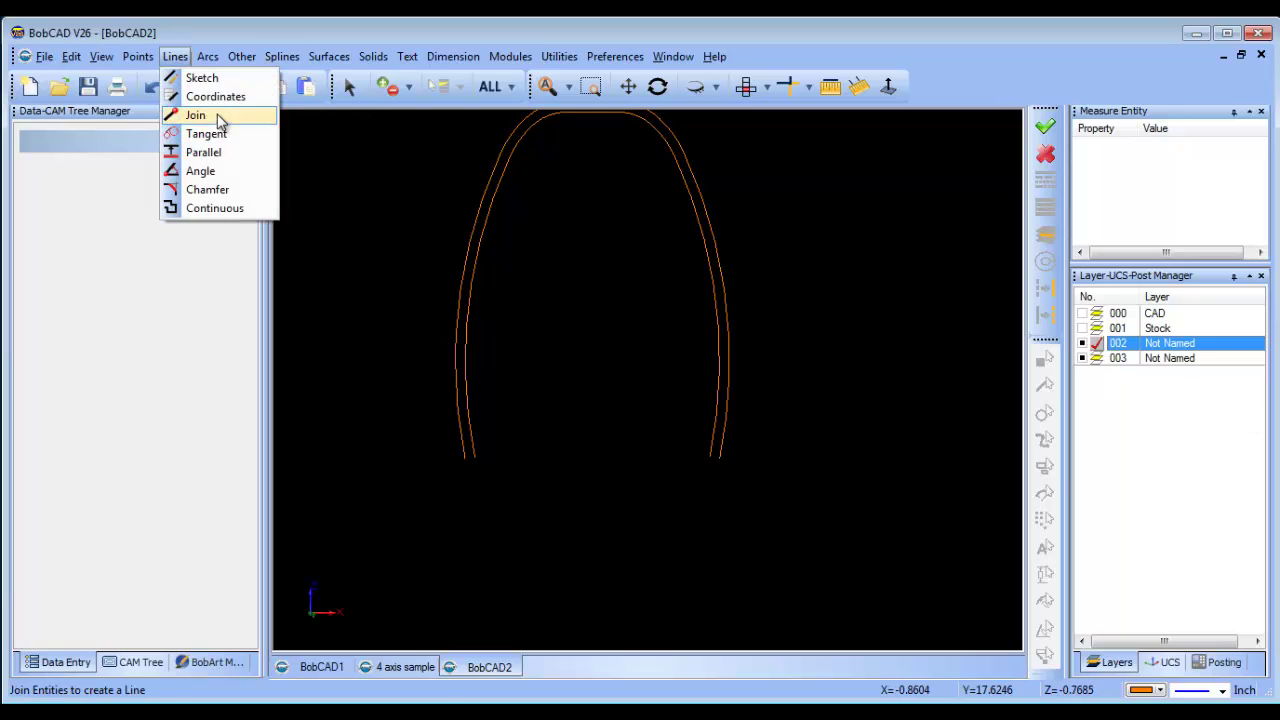
{"action": "left_click", "coordinate": [215, 116]}
{"action": "left_click", "coordinate": [463, 458]}
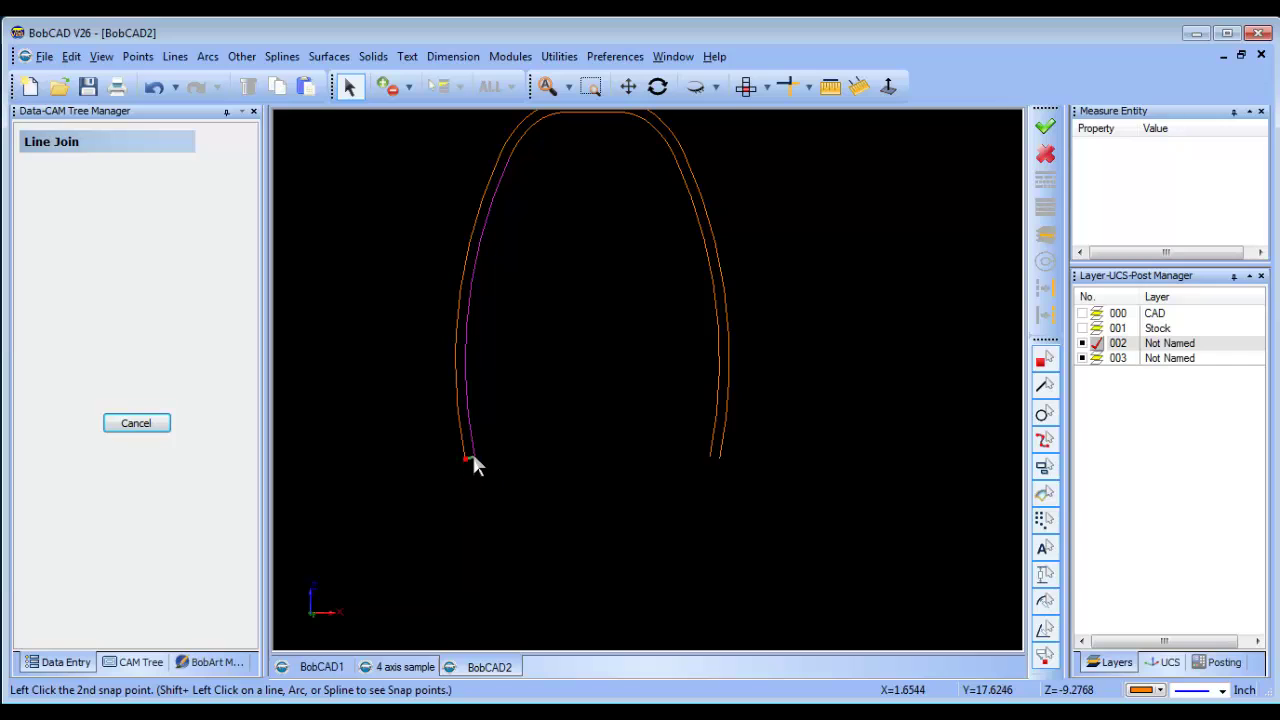
{"action": "left_click", "coordinate": [474, 457]}
{"action": "left_click", "coordinate": [710, 457]}
{"action": "left_click", "coordinate": [722, 457]}
{"action": "right_click", "coordinate": [753, 450]}
{"action": "left_click", "coordinate": [797, 455]}
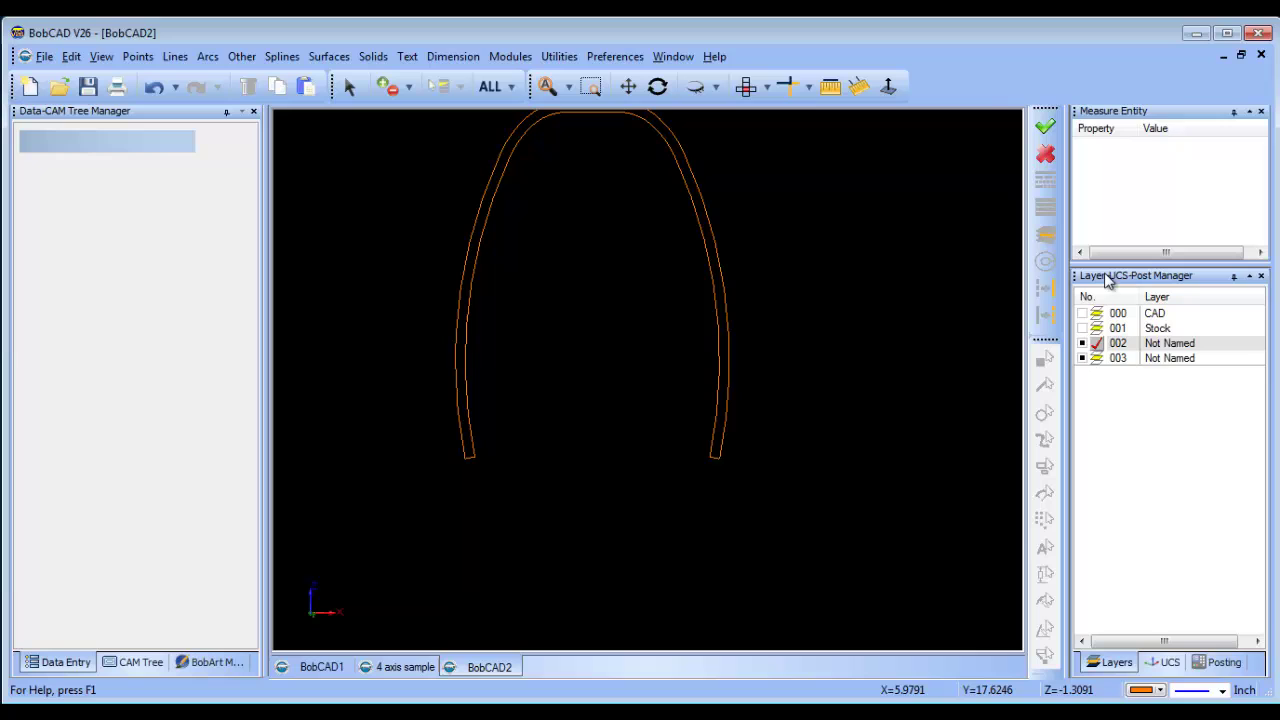
Make layer 003 current with a cyan drawing colour
{"action": "left_click", "coordinate": [1104, 359]}
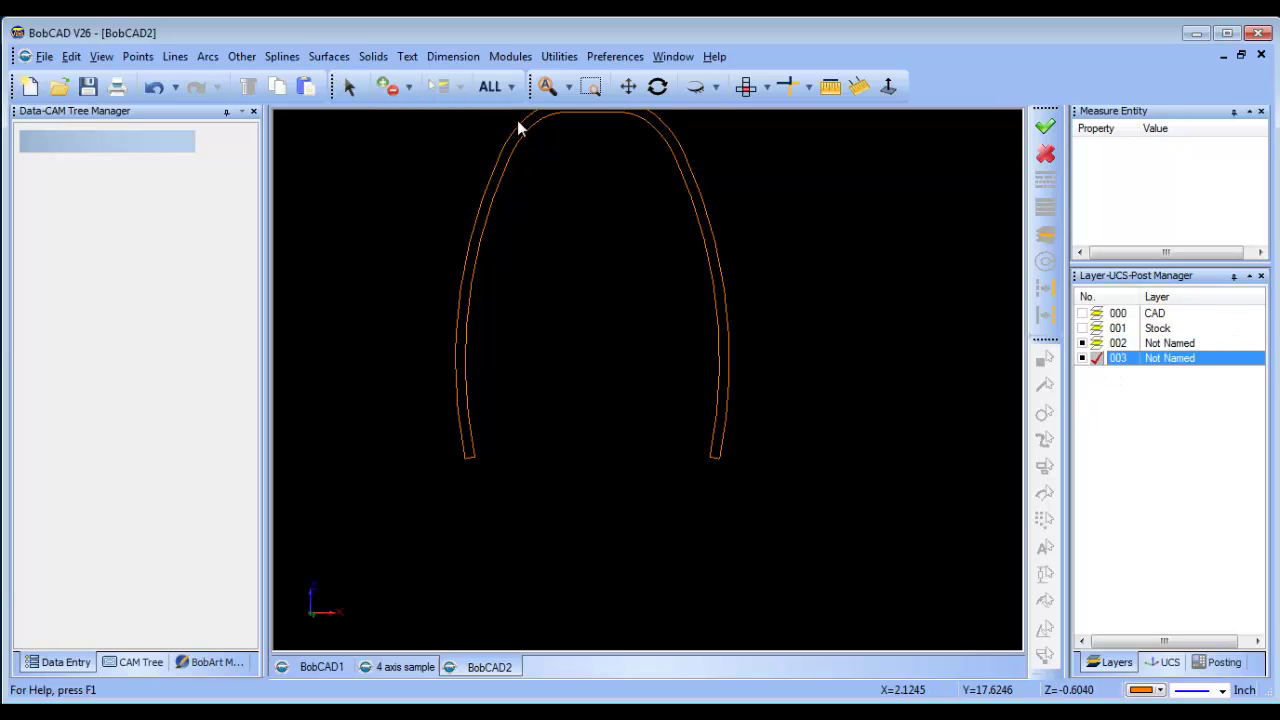
{"action": "left_click", "coordinate": [1160, 690]}
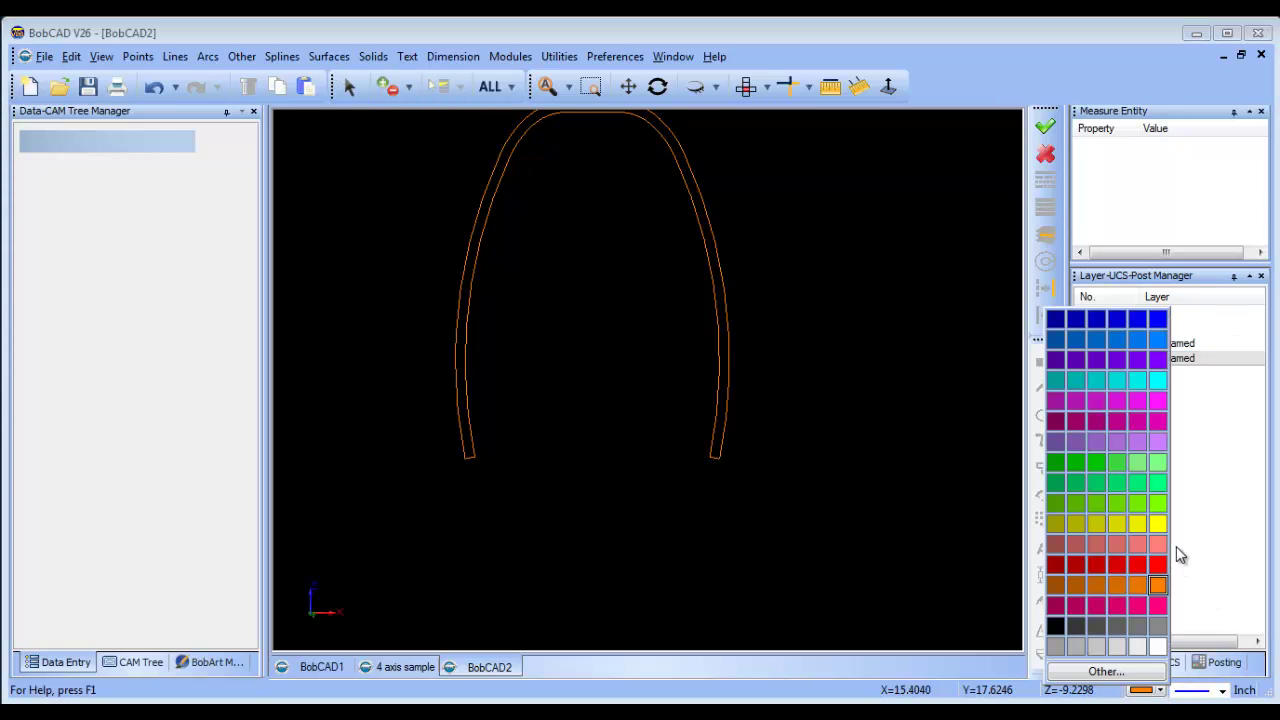
{"action": "left_click", "coordinate": [1155, 377]}
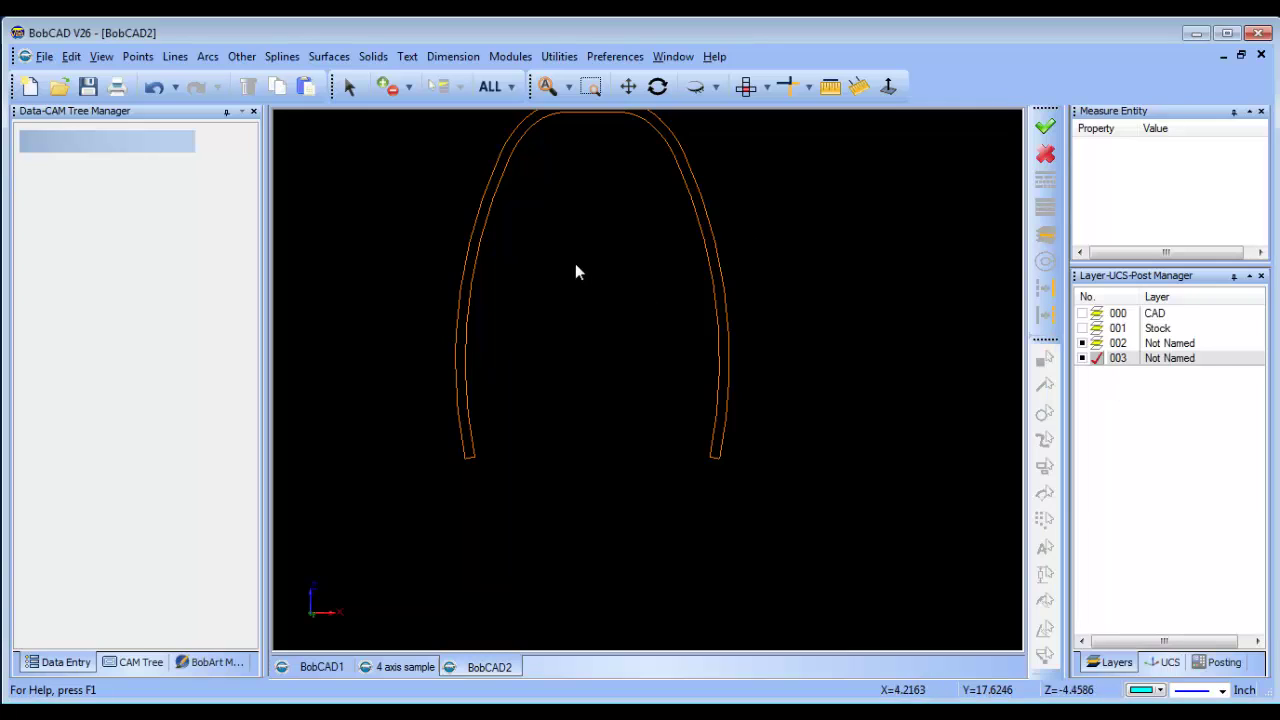
{"action": "scroll", "coordinate": [430, 156], "scroll_direction": "down", "scroll_amount": 2}
Create a planar surface from the window-selected closed slot outline
{"action": "left_click", "coordinate": [329, 56]}
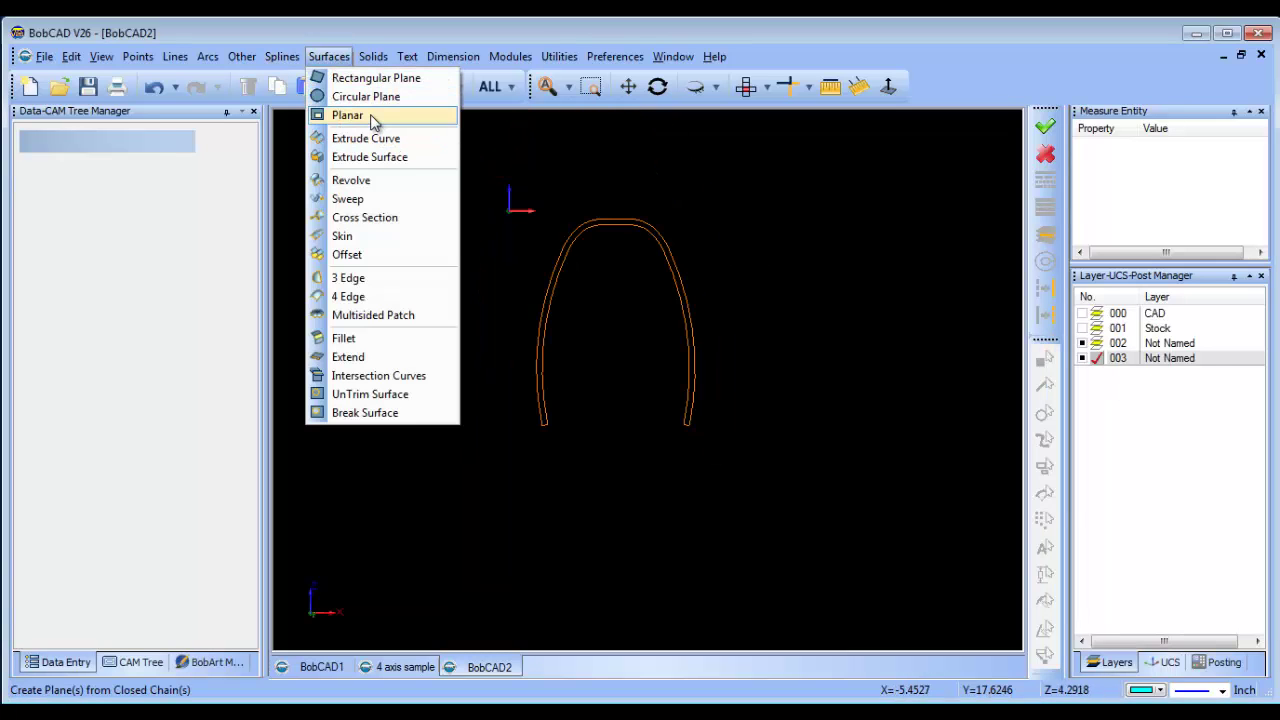
{"action": "left_click", "coordinate": [370, 118]}
{"action": "left_click_drag", "start_coordinate": [480, 178], "coordinate": [734, 465]}
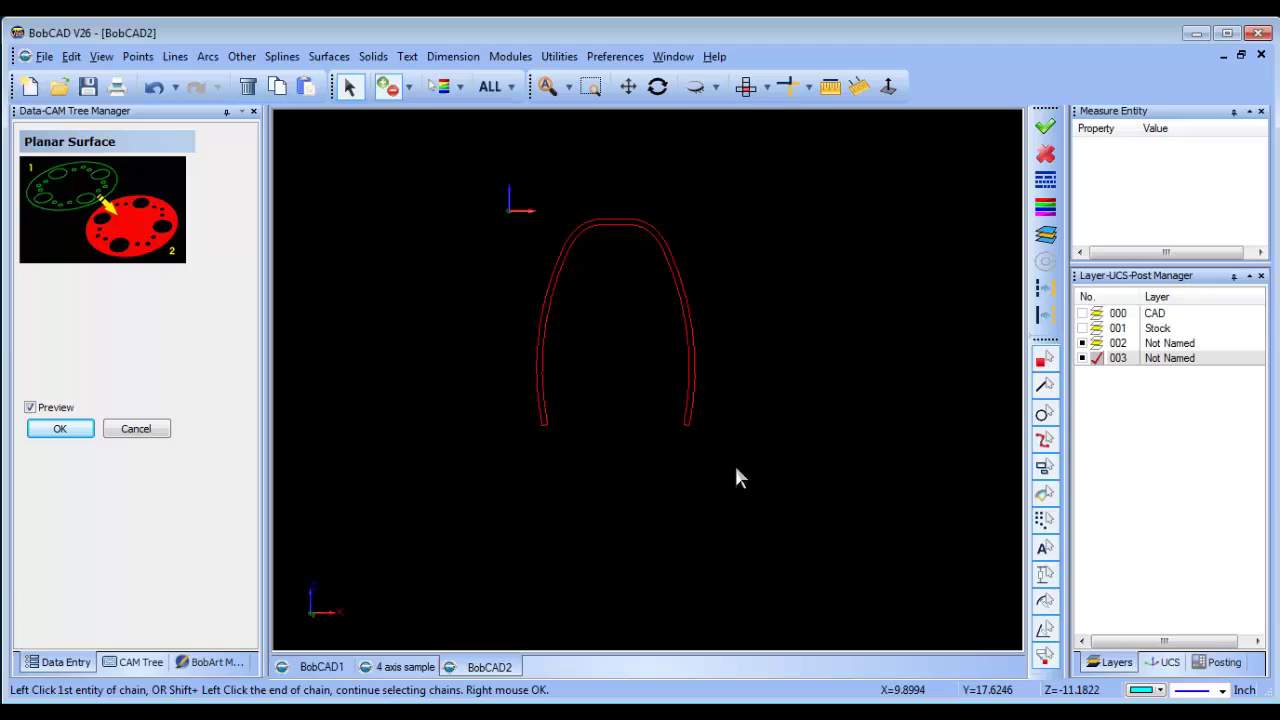
{"action": "right_click", "coordinate": [734, 465]}
{"action": "right_click", "coordinate": [776, 242]}
{"action": "left_click", "coordinate": [814, 272]}
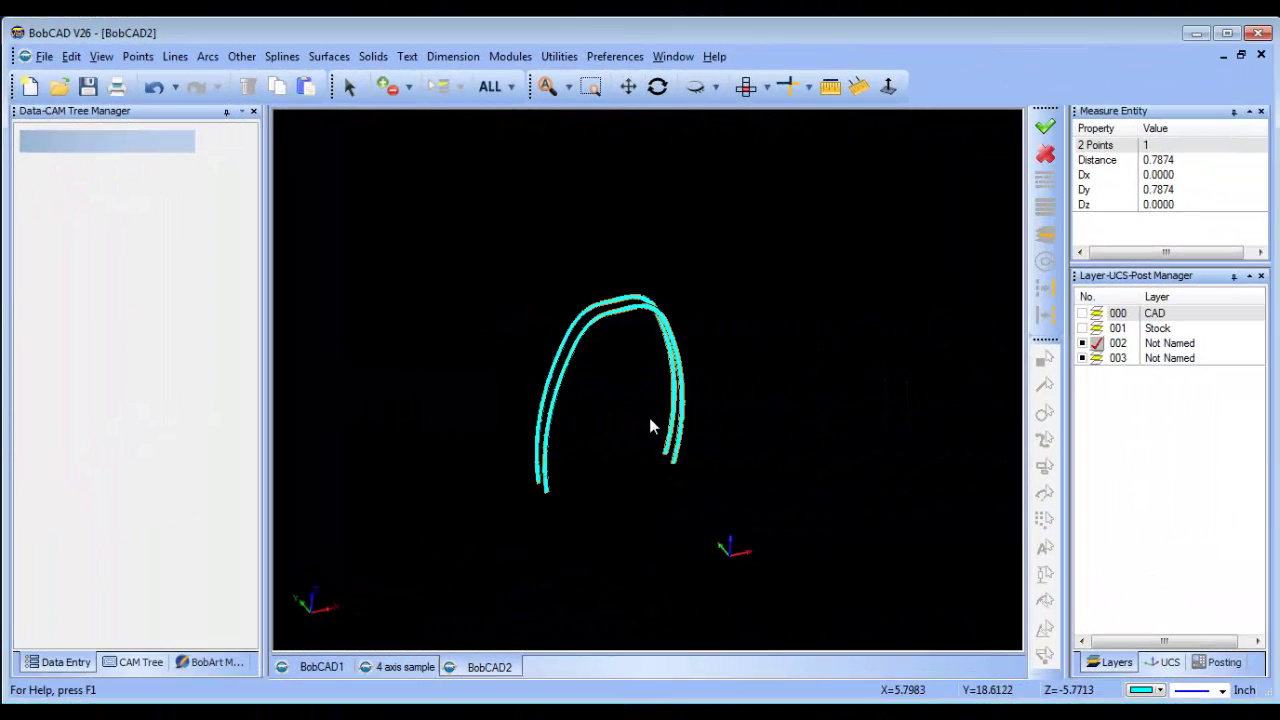
{"action": "middle_click_drag", "start_coordinate": [652, 423], "coordinate": [611, 423]}
{"action": "scroll", "coordinate": [610, 411], "scroll_direction": "up", "scroll_amount": 5}
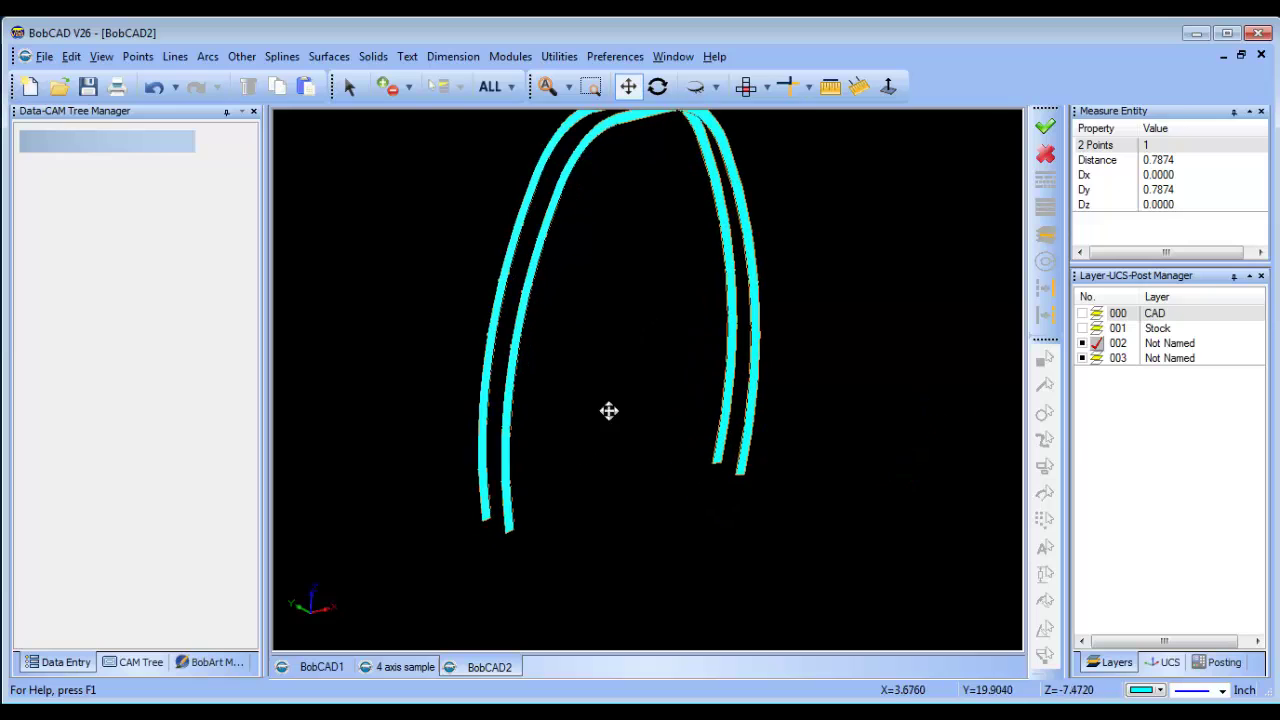
Switch the colour to orange and join the bottom ends of the left curve pair
{"action": "left_click", "coordinate": [1158, 690]}
{"action": "left_click", "coordinate": [1160, 588]}
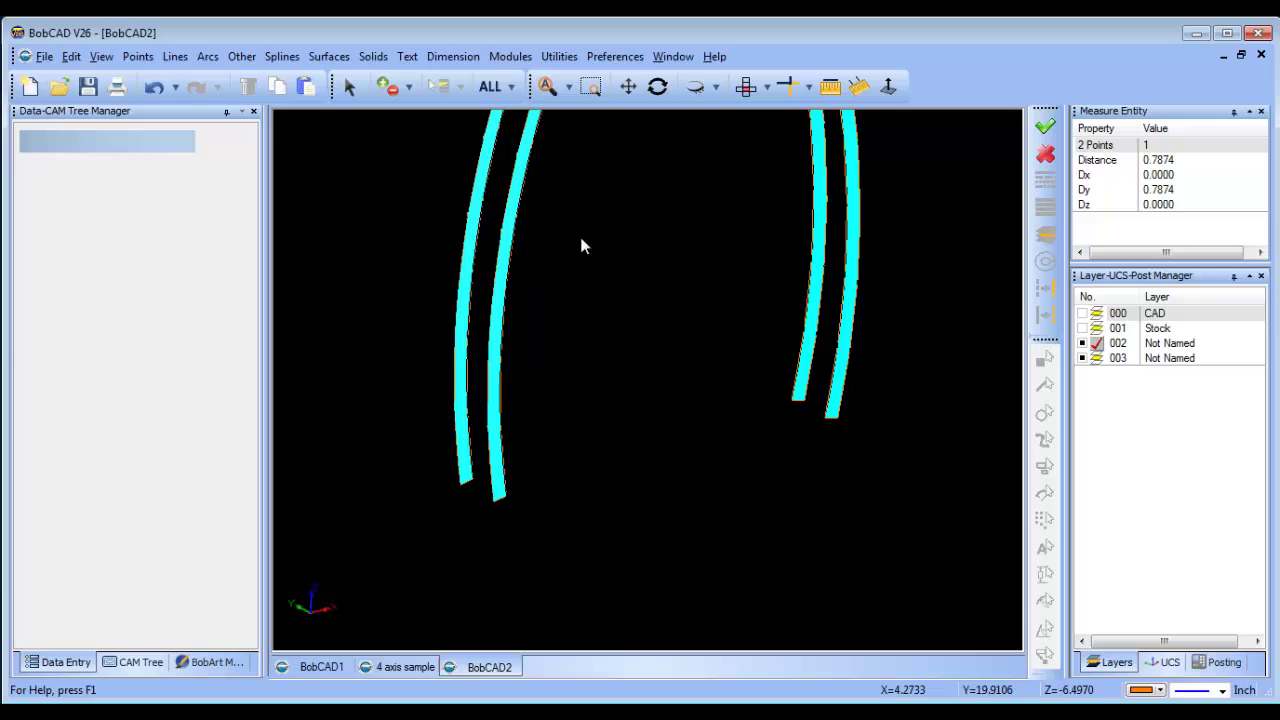
{"action": "left_click", "coordinate": [175, 56]}
{"action": "left_click", "coordinate": [200, 113]}
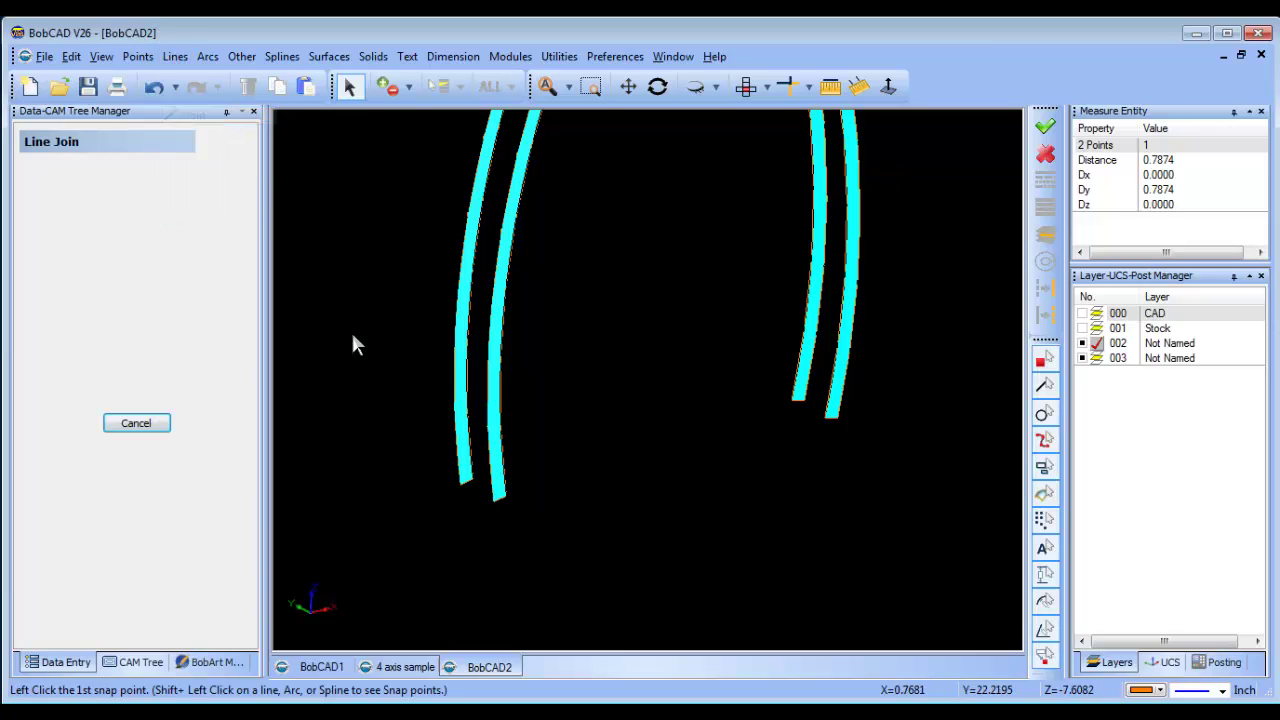
{"action": "left_click", "coordinate": [462, 484]}
{"action": "left_click", "coordinate": [499, 497]}
{"action": "left_click", "coordinate": [508, 496]}
Join the bottom ends of the right curve pair with a short line
{"action": "left_click", "coordinate": [790, 399]}
{"action": "left_click", "coordinate": [827, 420]}
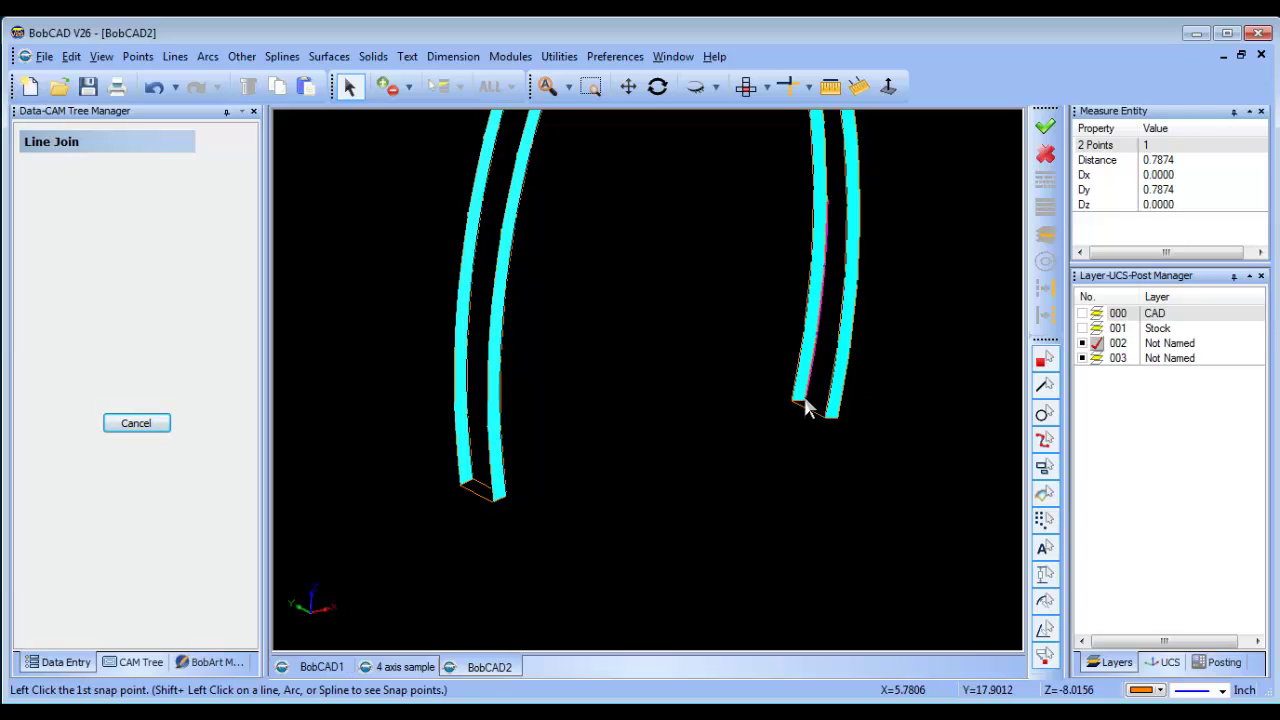
{"action": "left_click", "coordinate": [806, 402]}
{"action": "left_click", "coordinate": [841, 421]}
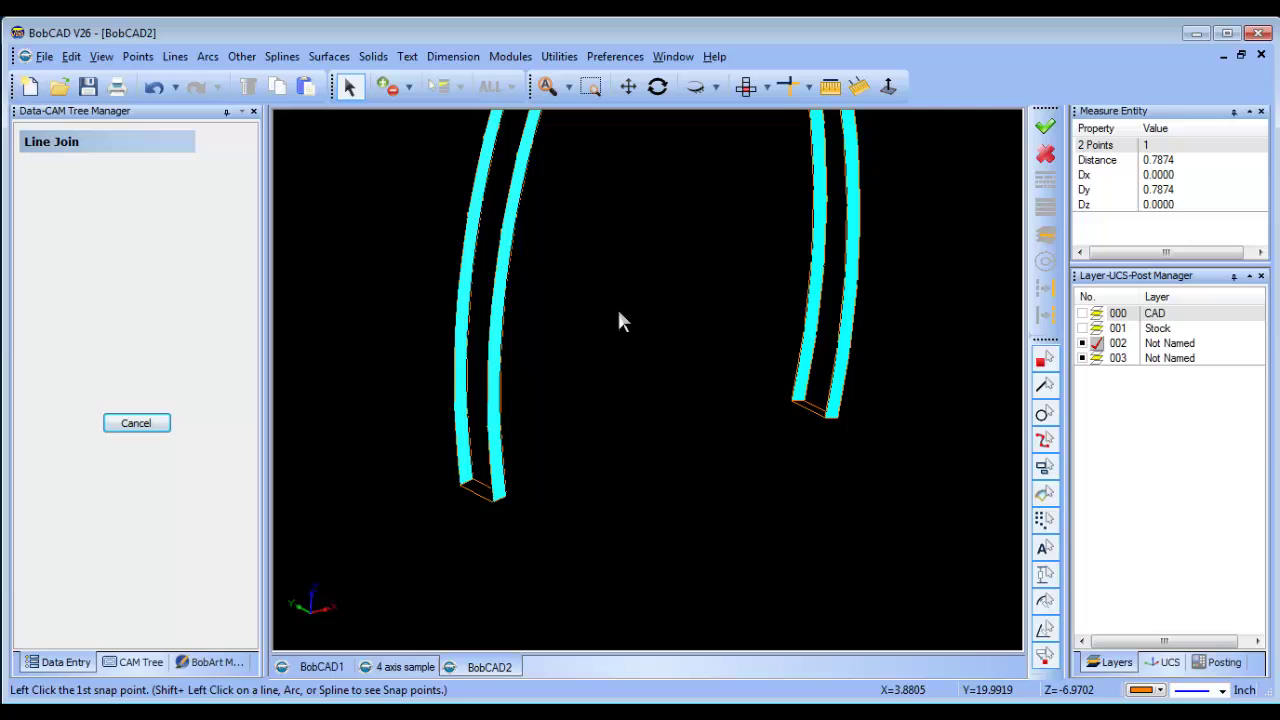
{"action": "right_click", "coordinate": [617, 307]}
{"action": "left_click", "coordinate": [652, 337]}
{"action": "middle_click_drag", "start_coordinate": [589, 402], "coordinate": [486, 283]}
Start the Surfaces > Planar command, cancelling and restarting it once
{"action": "left_click", "coordinate": [329, 56]}
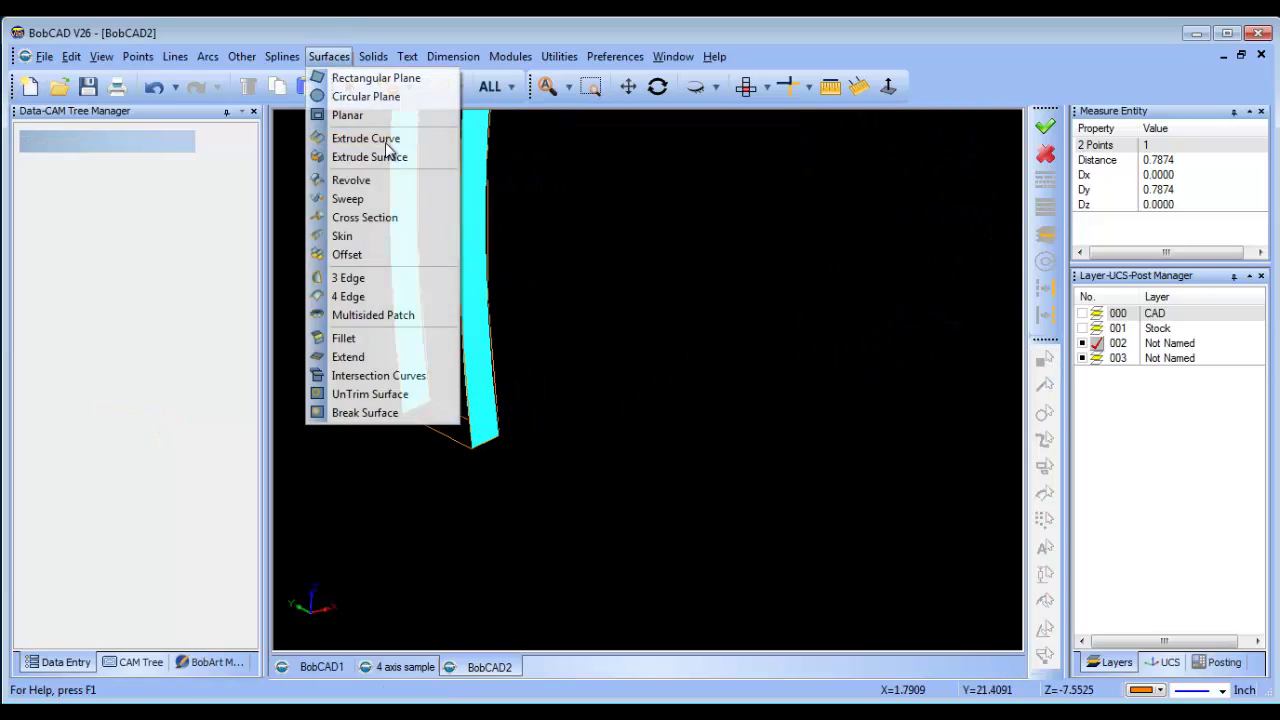
{"action": "left_click", "coordinate": [372, 116]}
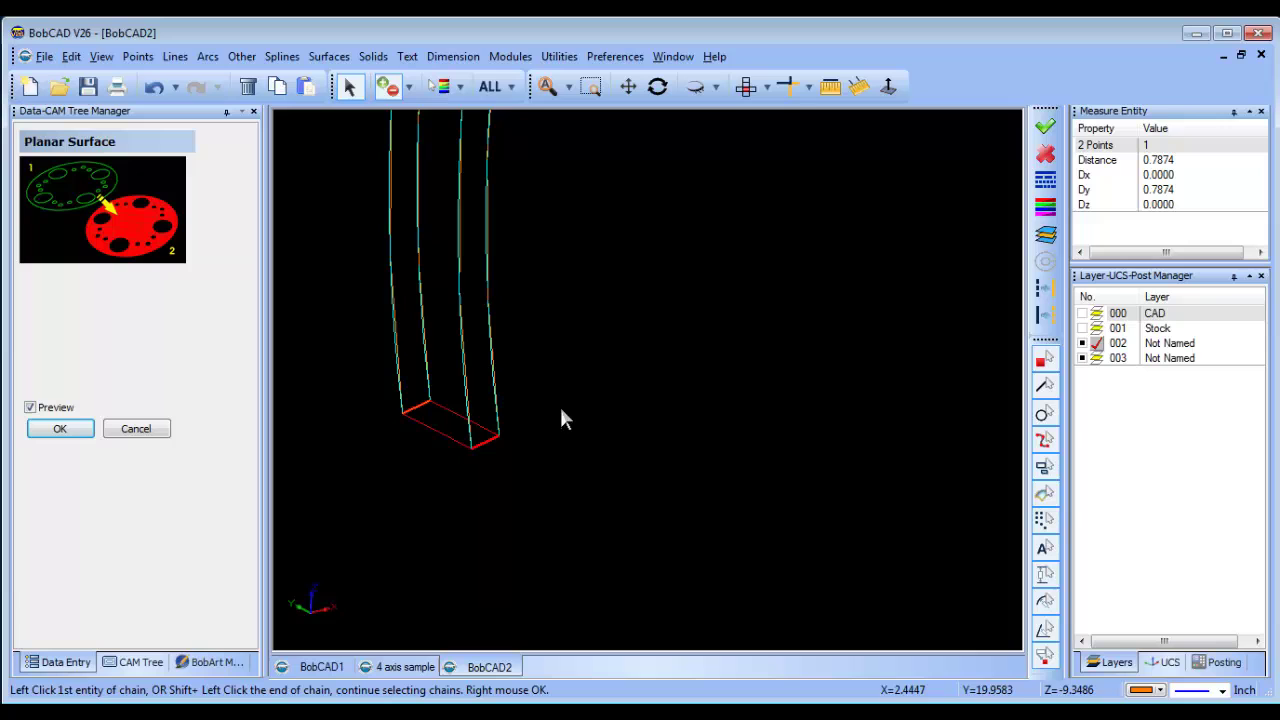
{"action": "right_click", "coordinate": [599, 267]}
{"action": "left_click", "coordinate": [640, 296]}
{"action": "left_click", "coordinate": [338, 62]}
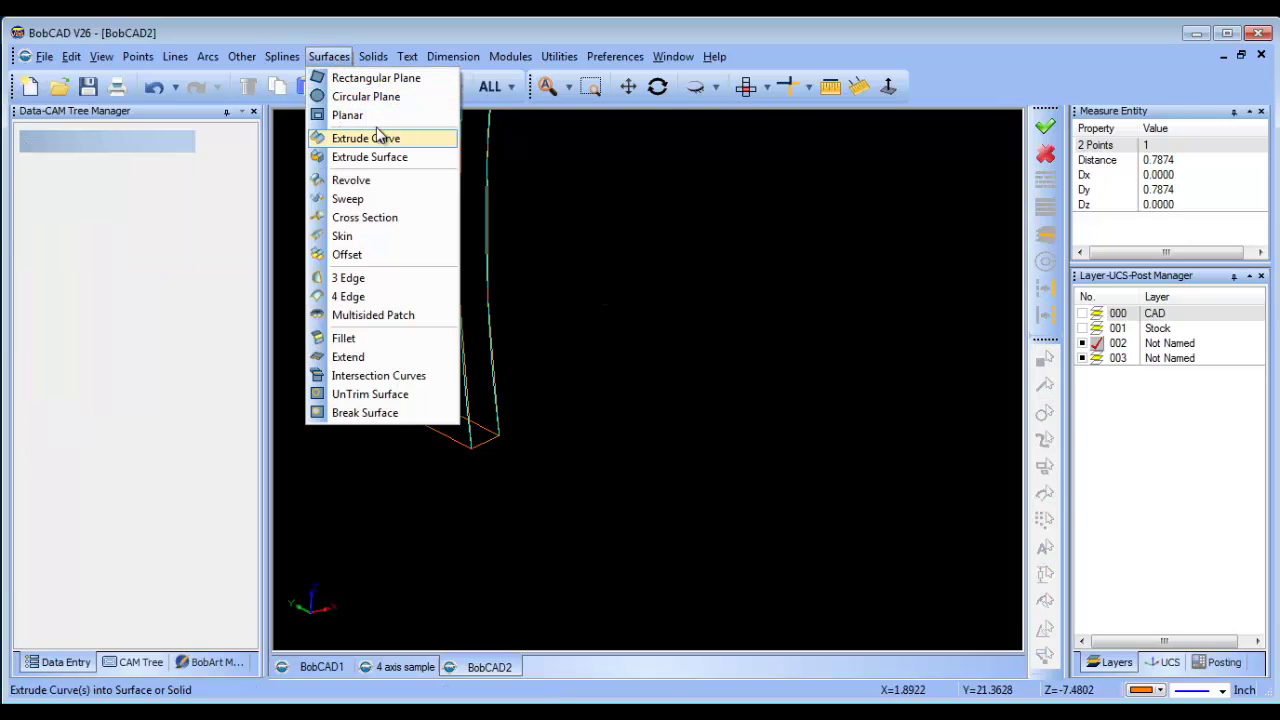
{"action": "left_click", "coordinate": [372, 114]}
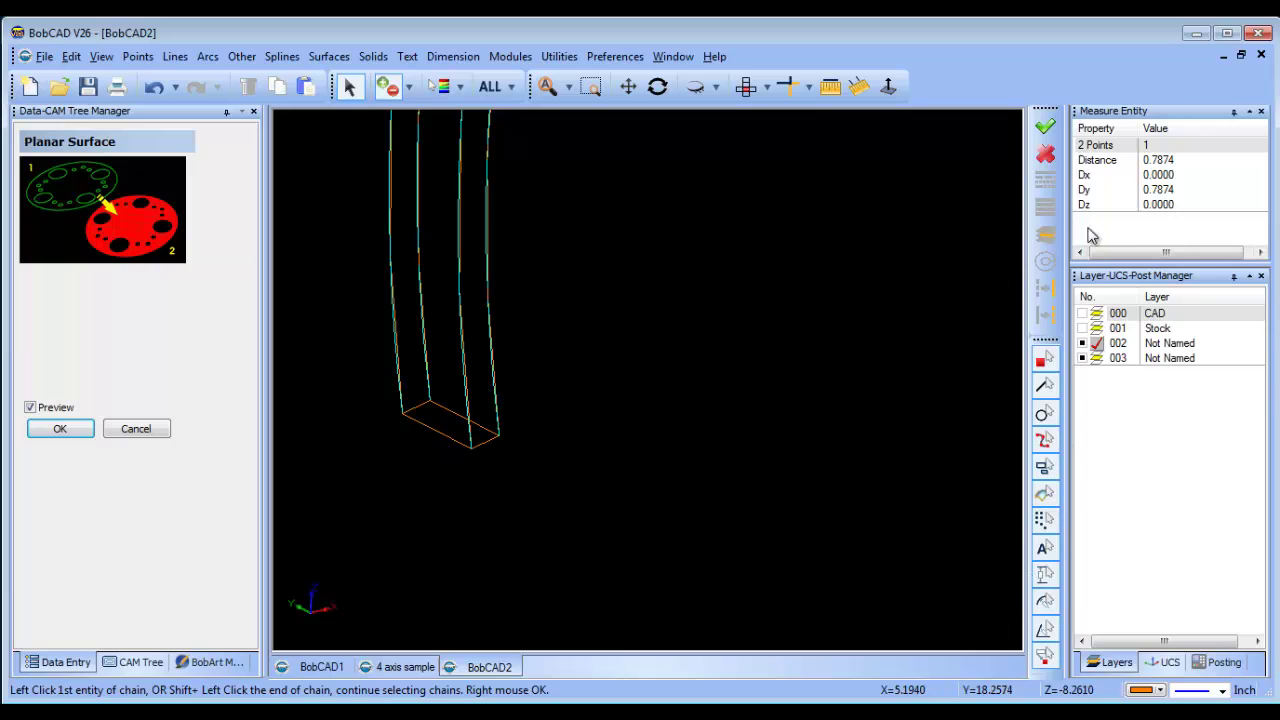
With Mask Line on, pick the closed bottom rectangle chain to create a planar surface
{"action": "left_click_drag", "start_coordinate": [1045, 108], "coordinate": [703, 170]}
{"action": "left_click", "coordinate": [895, 166]}
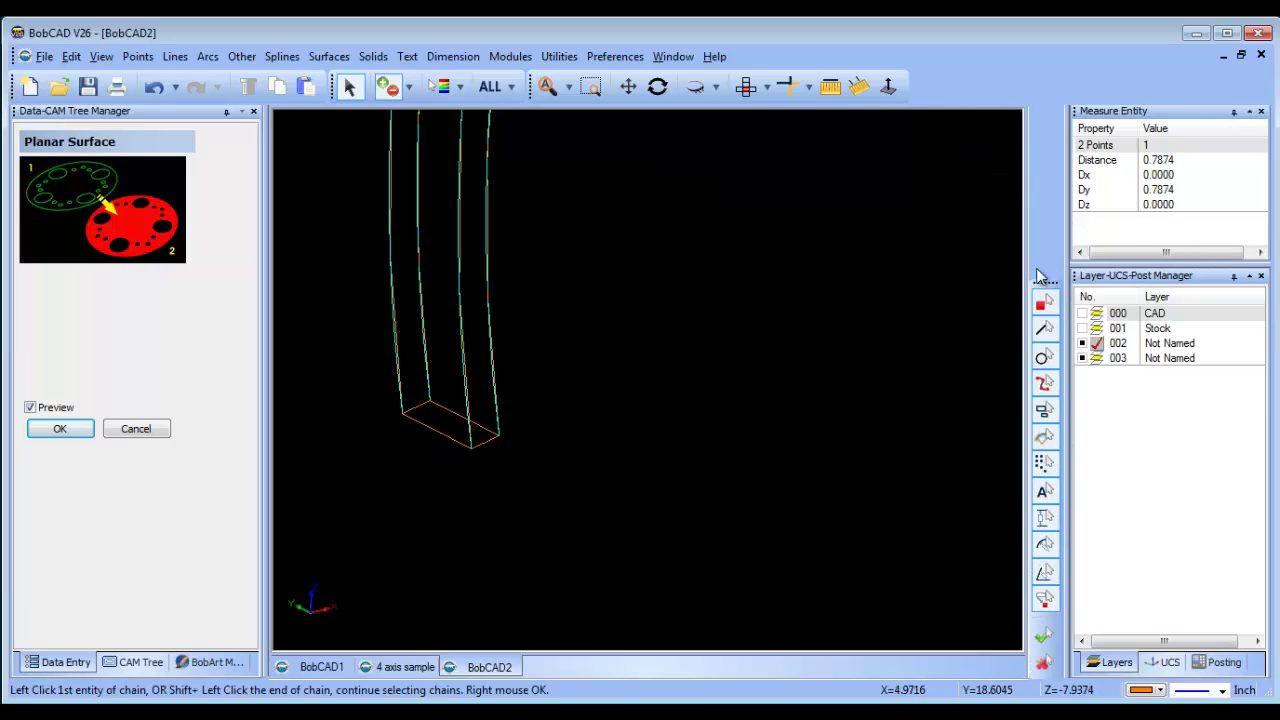
{"action": "left_click_drag", "start_coordinate": [1046, 287], "coordinate": [1043, 109]}
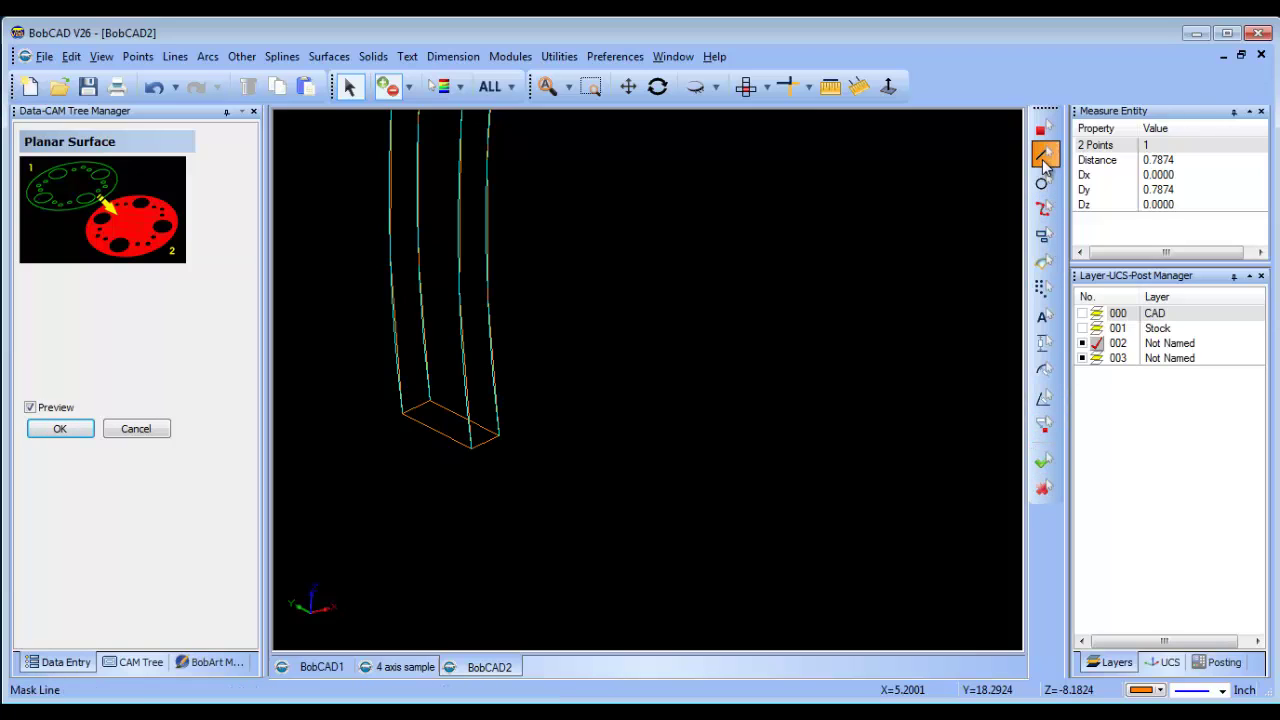
{"action": "left_click", "coordinate": [1043, 162]}
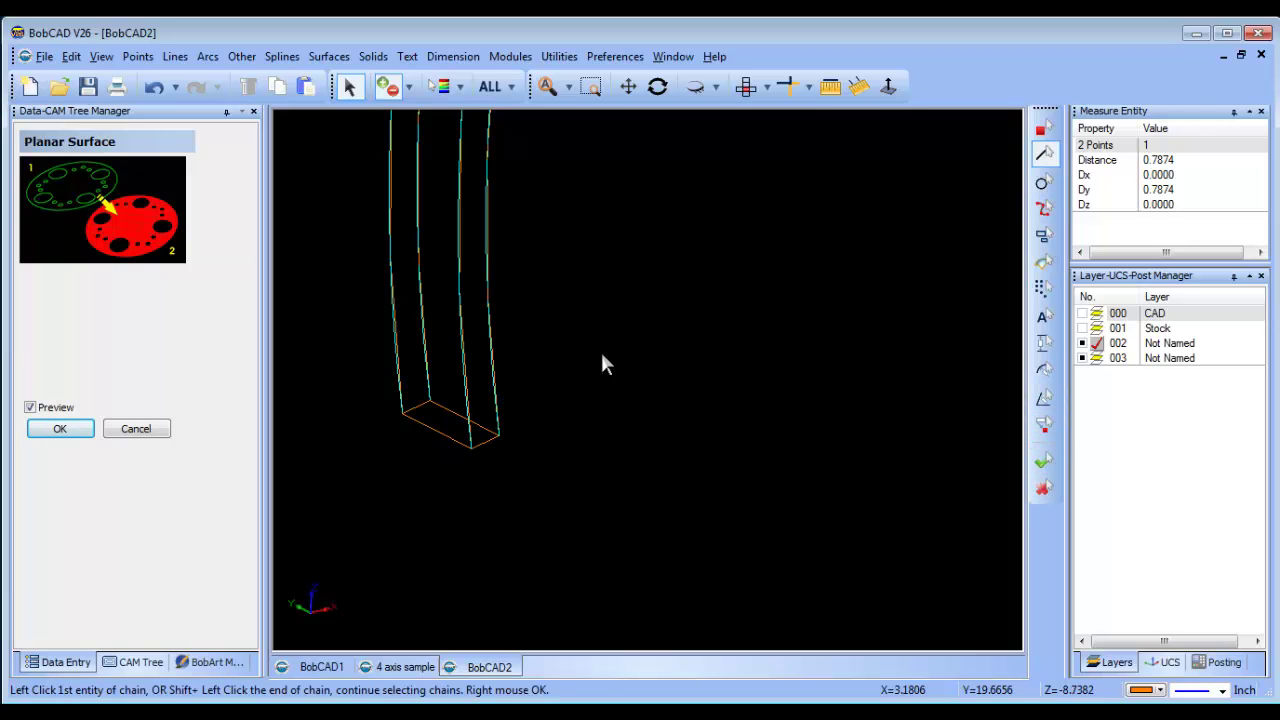
{"action": "left_click", "coordinate": [444, 420]}
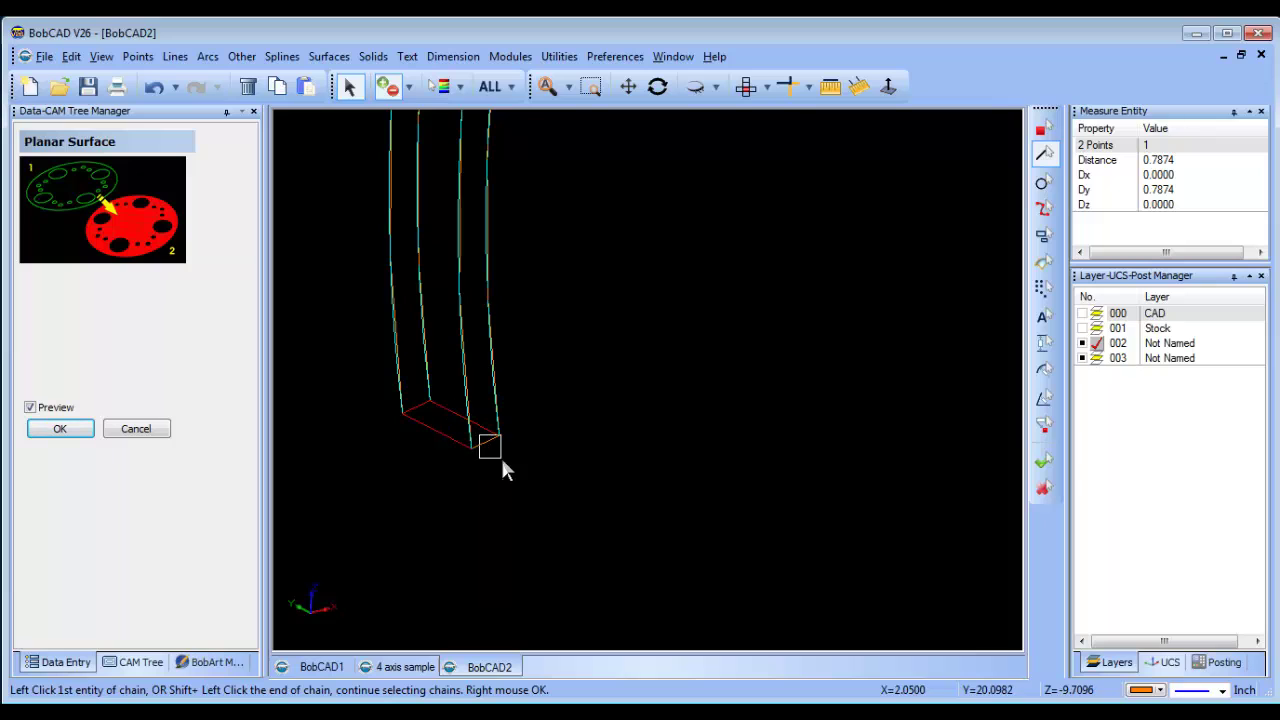
{"action": "right_click", "coordinate": [629, 452]}
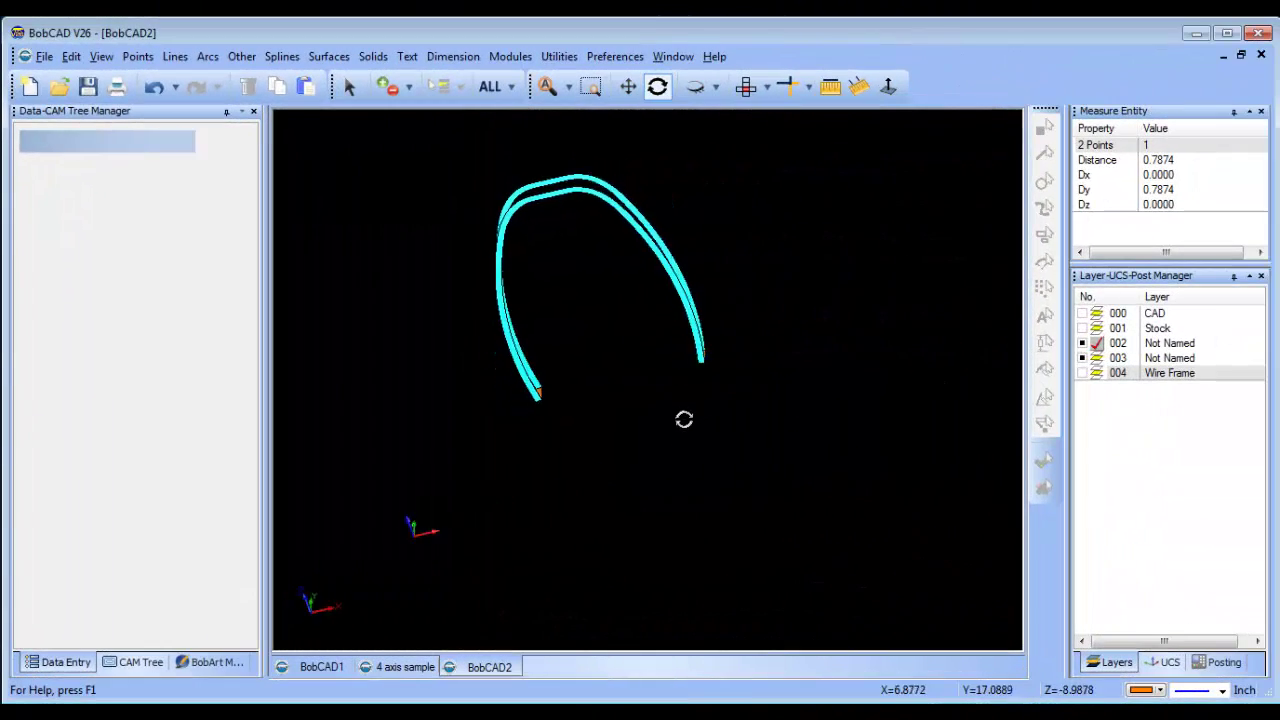
{"action": "left_click_drag", "start_coordinate": [686, 420], "coordinate": [770, 380]}
Turn on View > Surface Normal and zoom and orbit to inspect the cyan arch strips' normals
{"action": "key", "text": "Escape"}
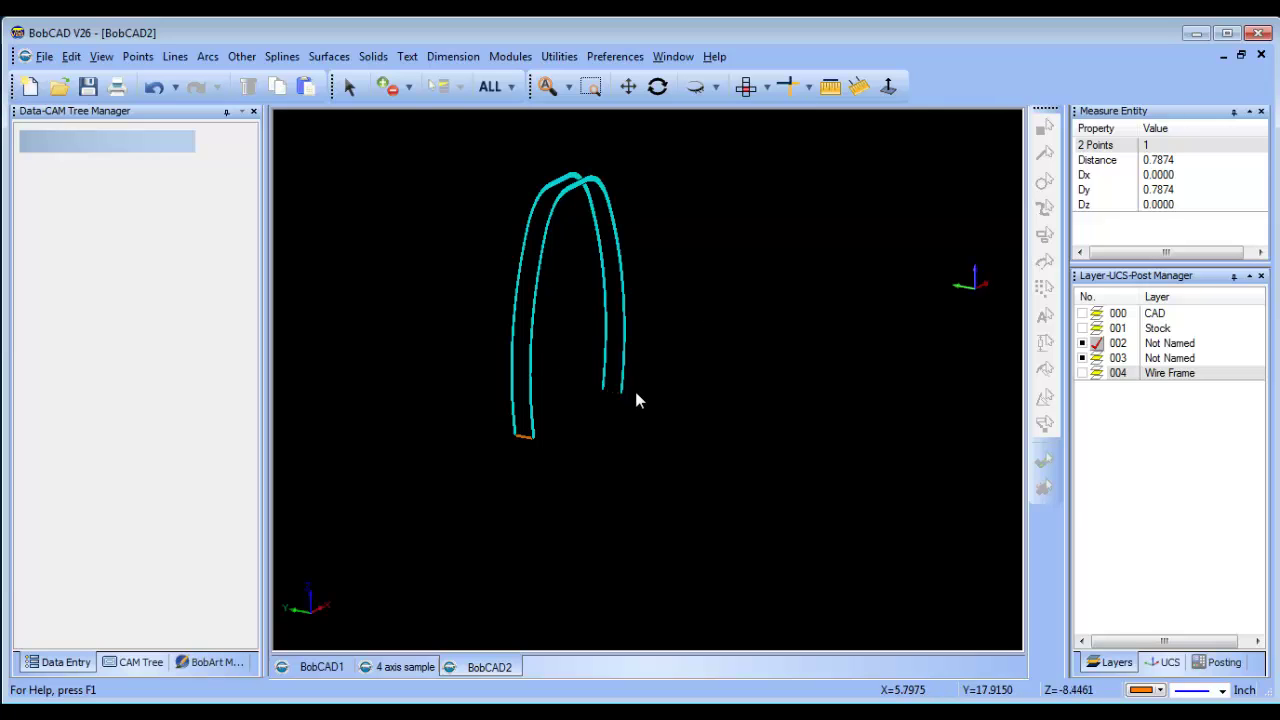
{"action": "left_click", "coordinate": [101, 56]}
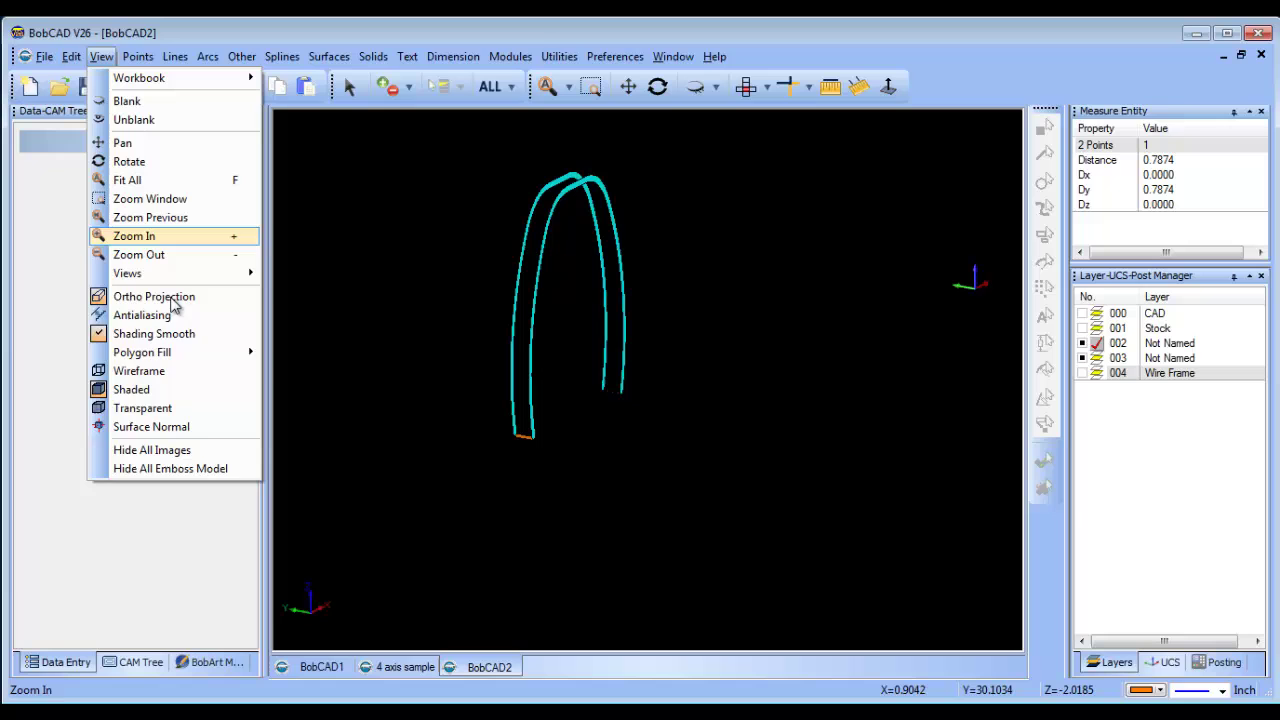
{"action": "left_click", "coordinate": [143, 423]}
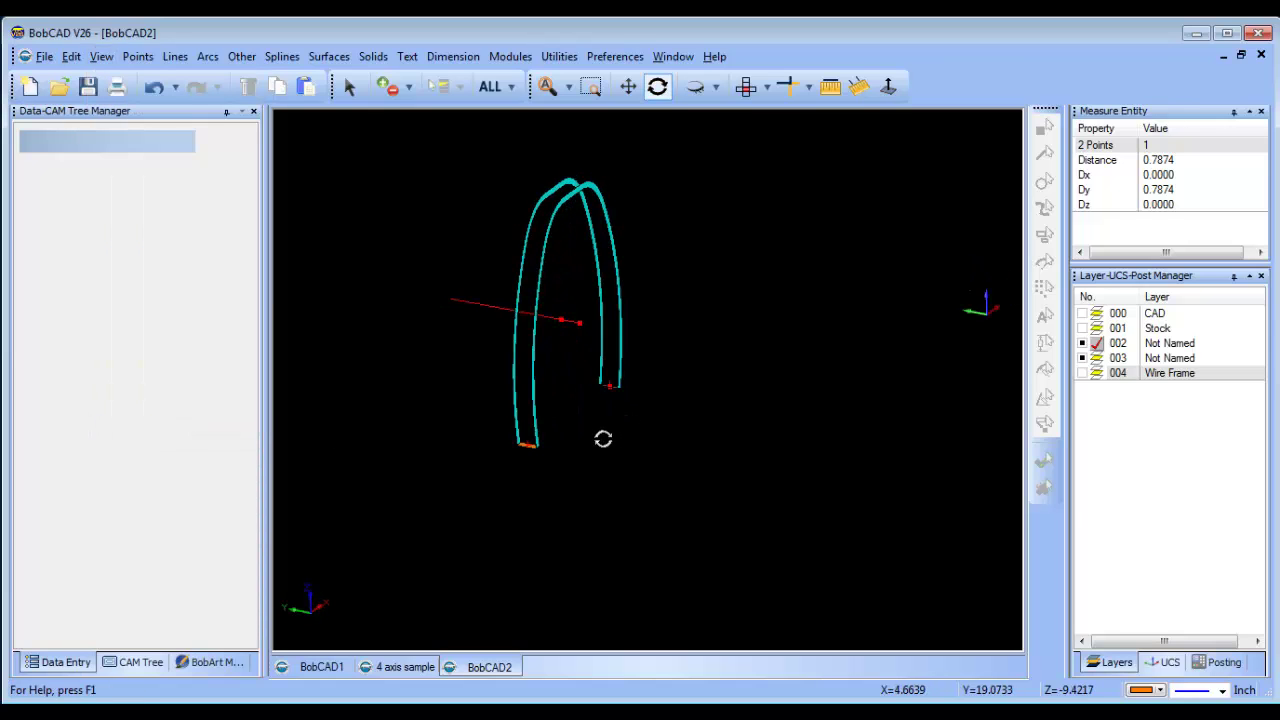
{"action": "scroll", "coordinate": [549, 442], "scroll_direction": "up", "scroll_amount": 2}
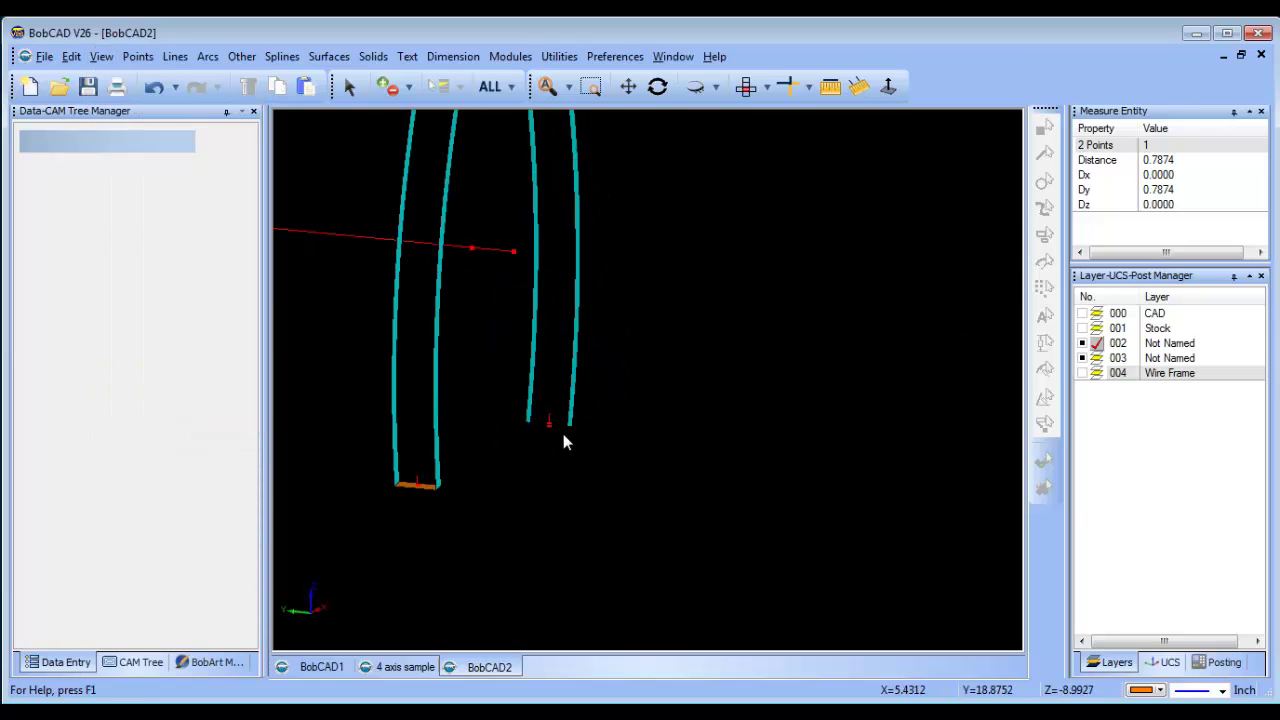
{"action": "scroll", "coordinate": [460, 268], "scroll_direction": "down", "scroll_amount": 3}
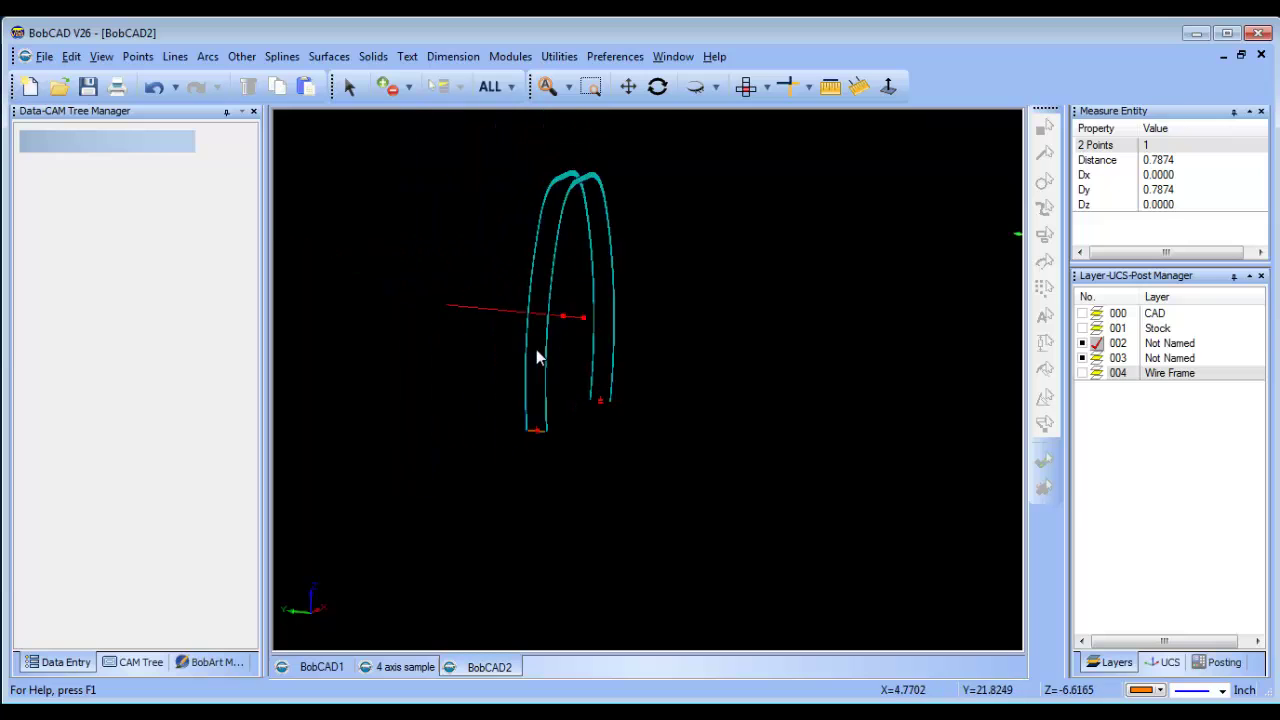
{"action": "middle_click_drag", "start_coordinate": [537, 354], "coordinate": [642, 459]}
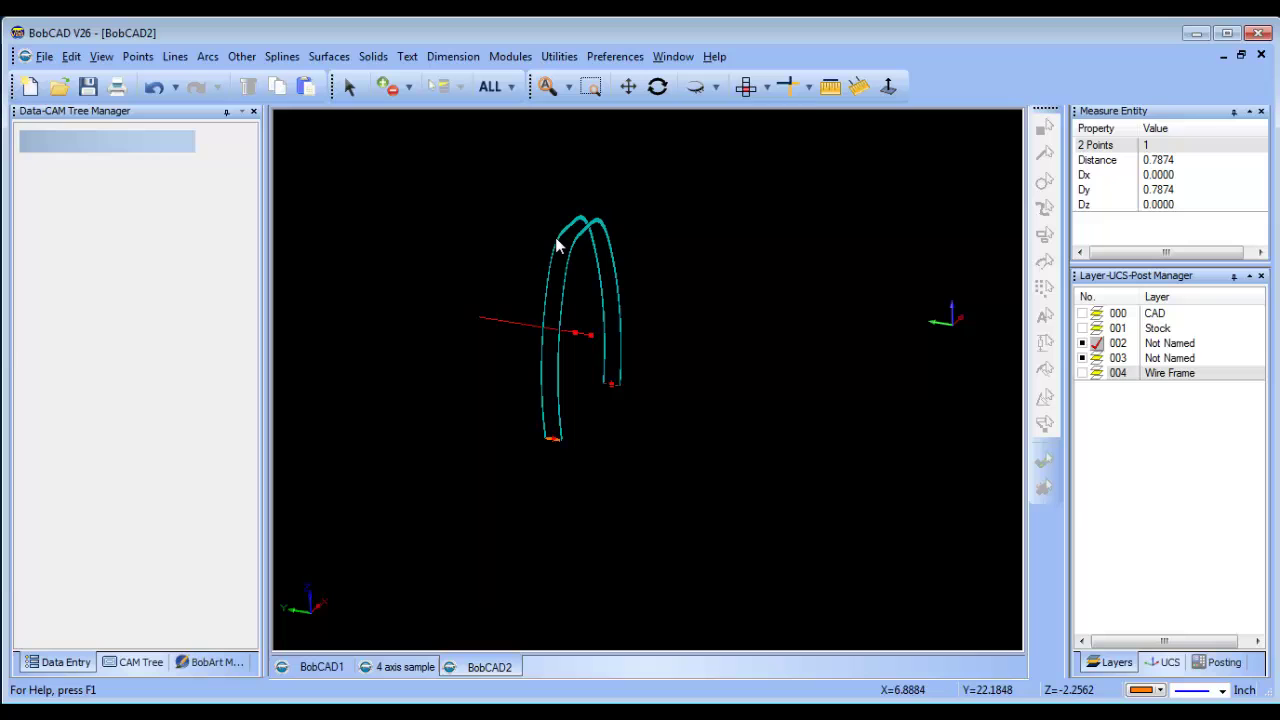
{"action": "scroll", "coordinate": [572, 239], "scroll_direction": "up", "scroll_amount": 2}
{"action": "scroll", "coordinate": [555, 250], "scroll_direction": "down", "scroll_amount": 1}
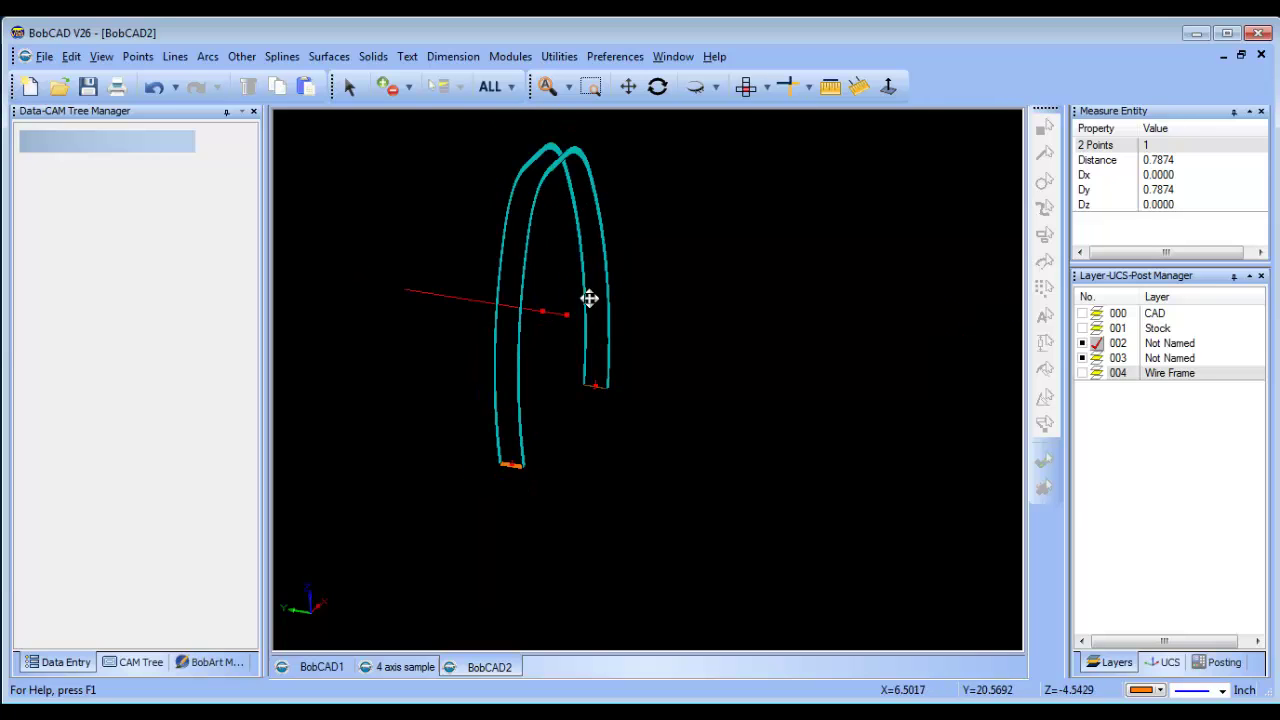
{"action": "middle_click_drag", "start_coordinate": [589, 298], "coordinate": [628, 388]}
Reverse the surface normal of one cyan arch strip with Utilities > Reverse Surface Normal
{"action": "left_click", "coordinate": [559, 56]}
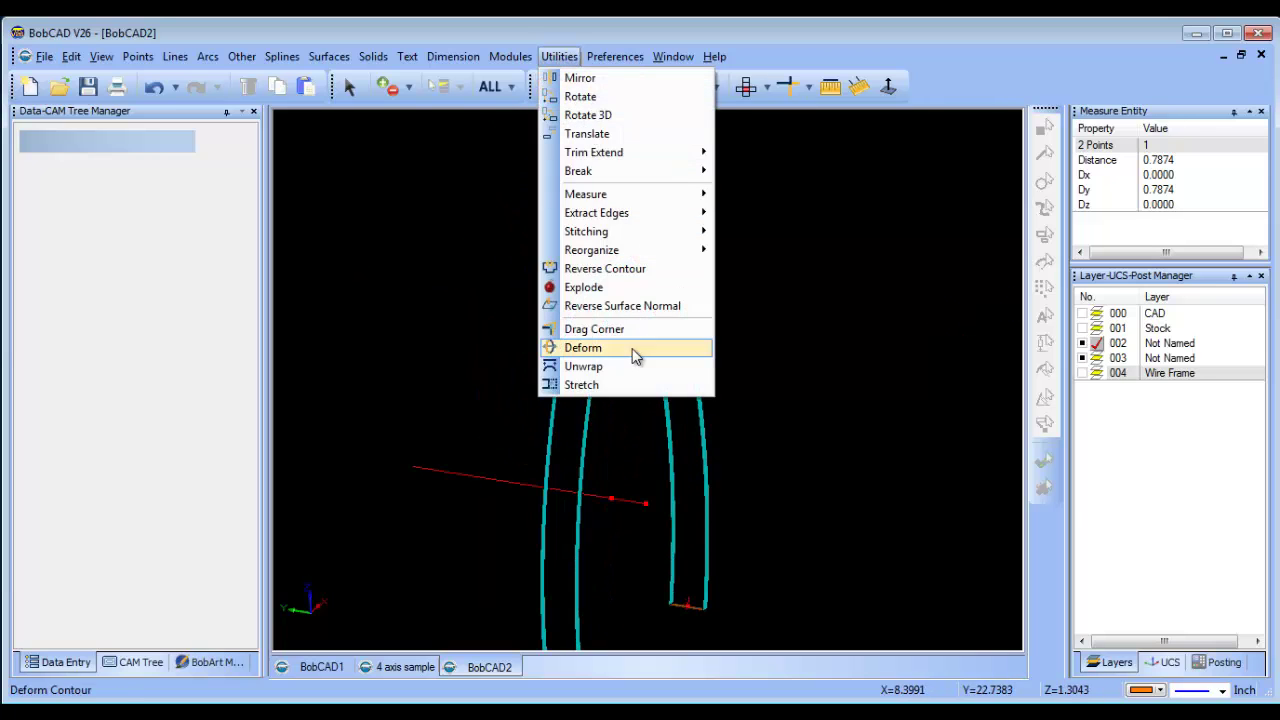
{"action": "left_click", "coordinate": [620, 306]}
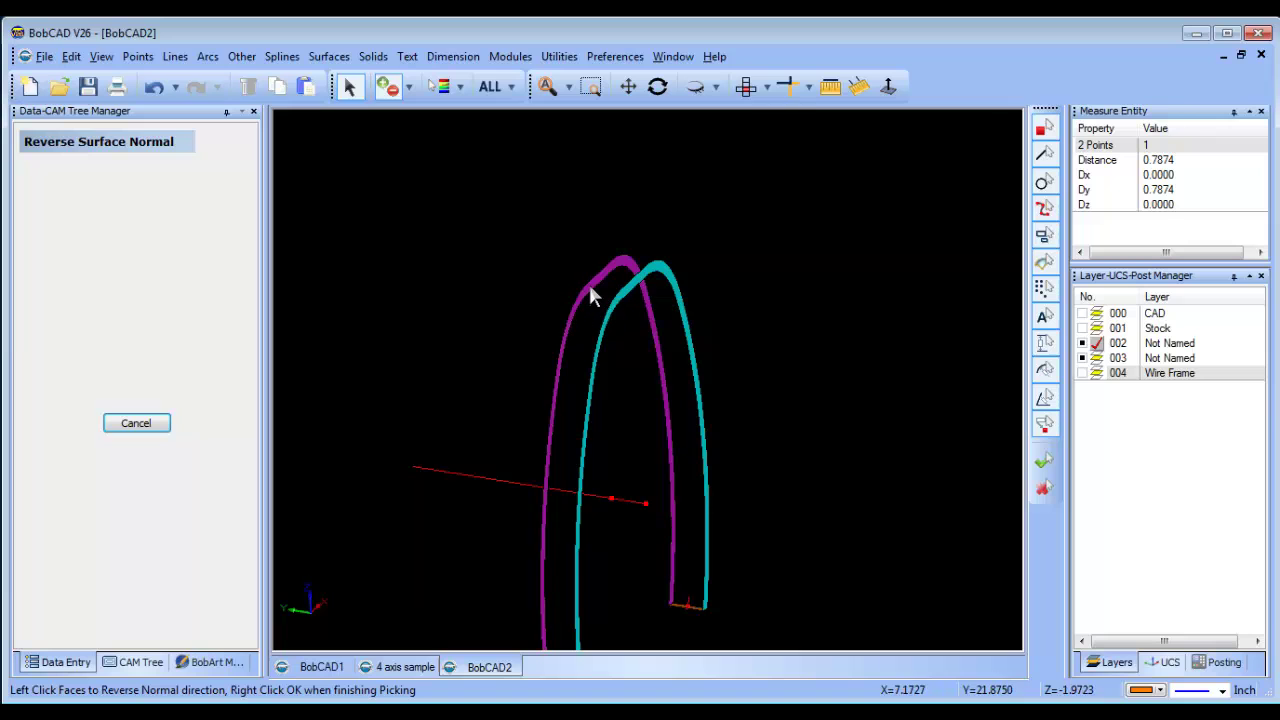
{"action": "left_click", "coordinate": [590, 288]}
{"action": "right_click", "coordinate": [458, 254]}
{"action": "left_click", "coordinate": [487, 262]}
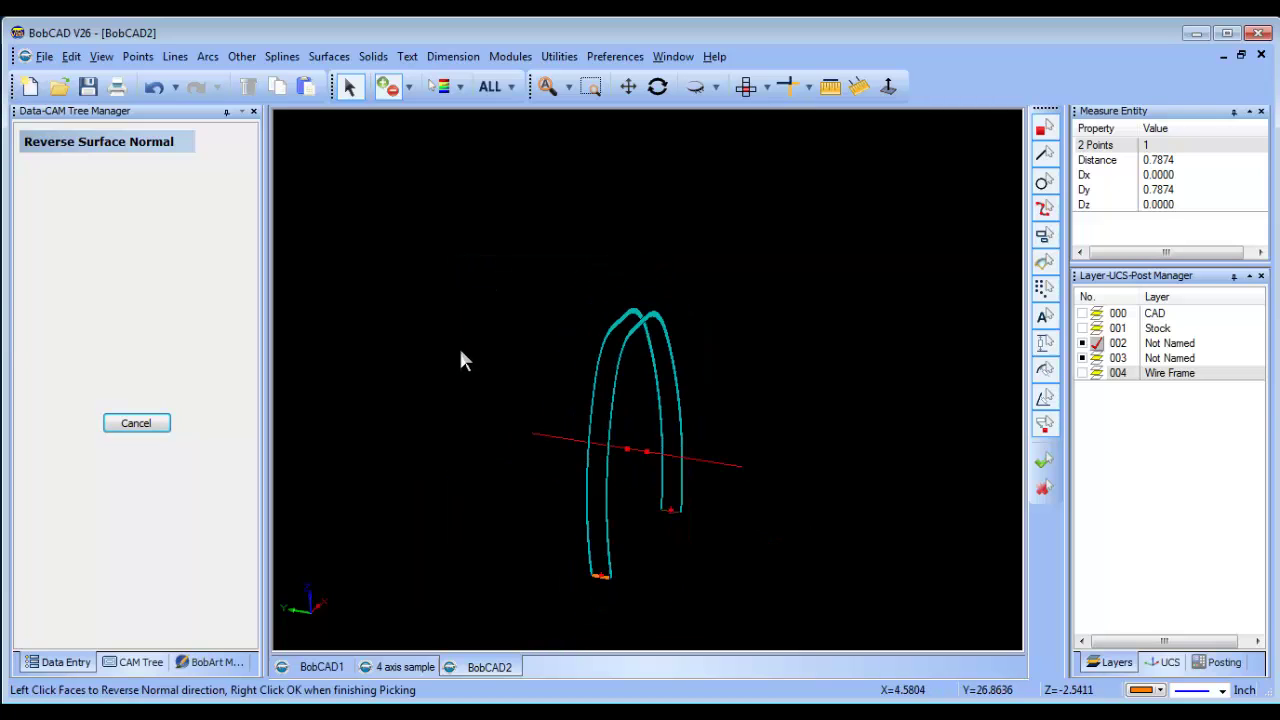
{"action": "right_click", "coordinate": [721, 243]}
{"action": "left_click", "coordinate": [777, 271]}
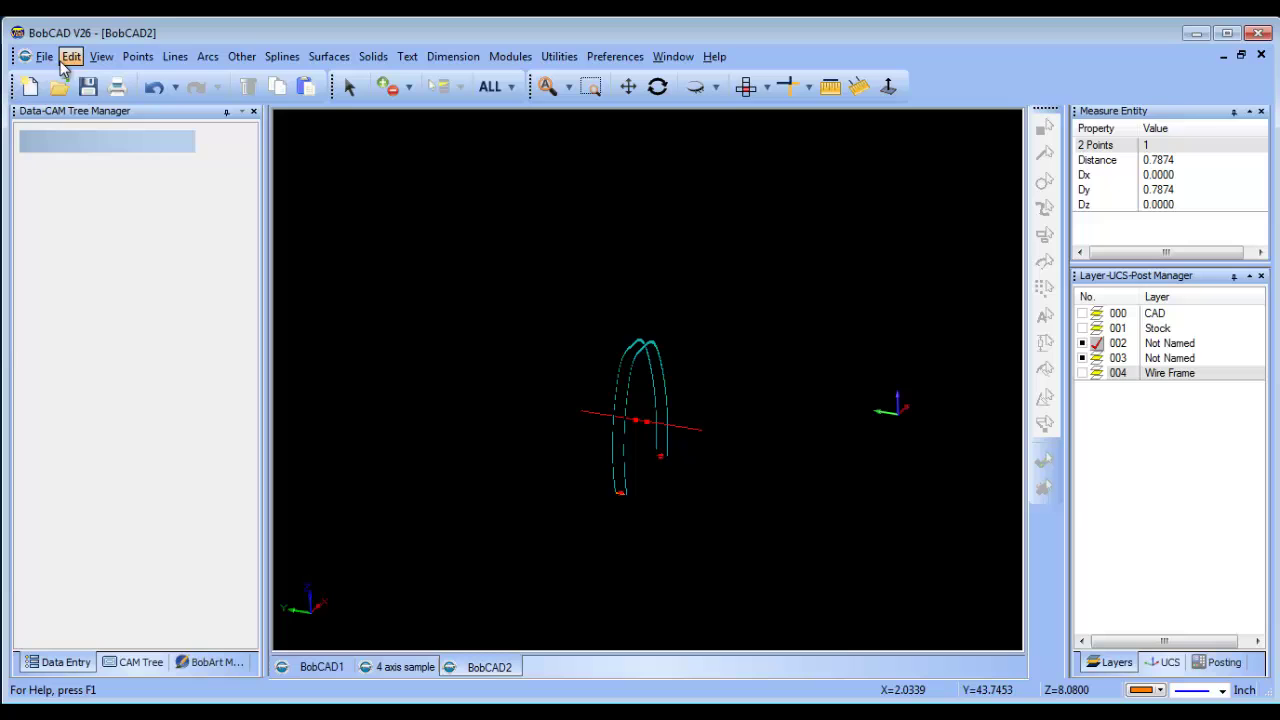
Turn off the surface normal markers on the arch
{"action": "left_click", "coordinate": [101, 57]}
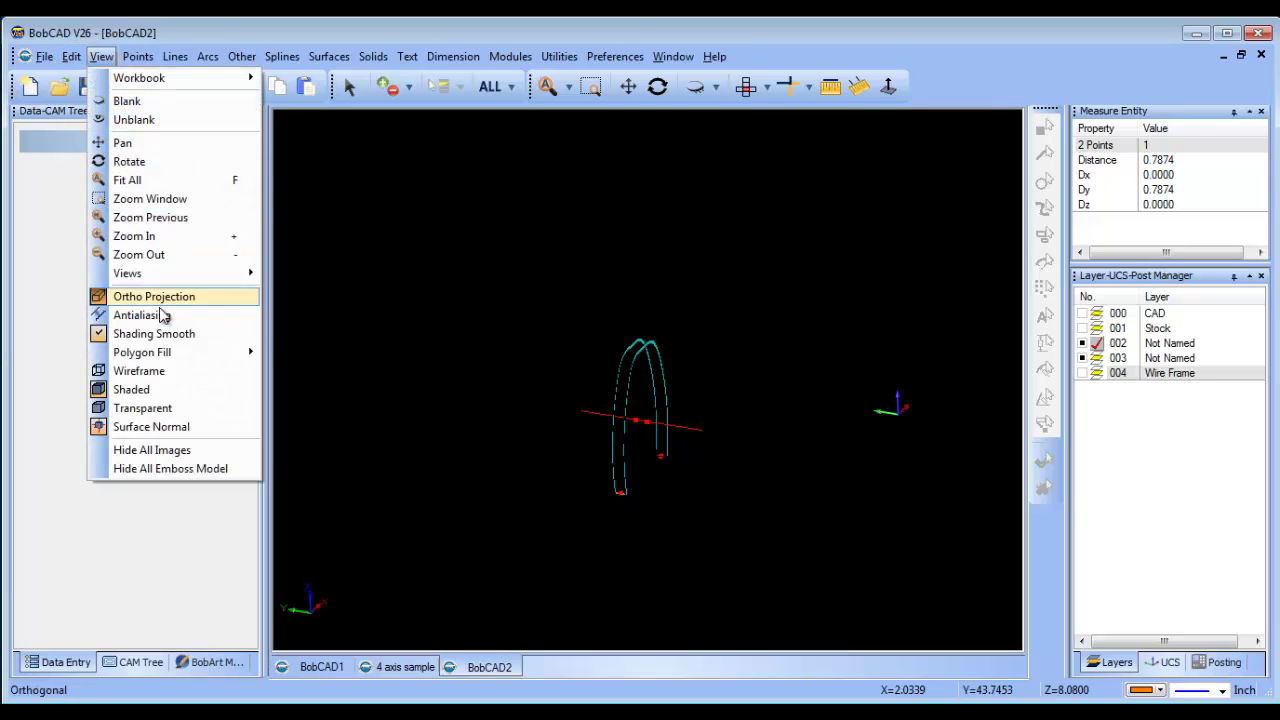
{"action": "left_click", "coordinate": [152, 427]}
{"action": "middle_click_drag", "start_coordinate": [703, 454], "coordinate": [645, 388]}
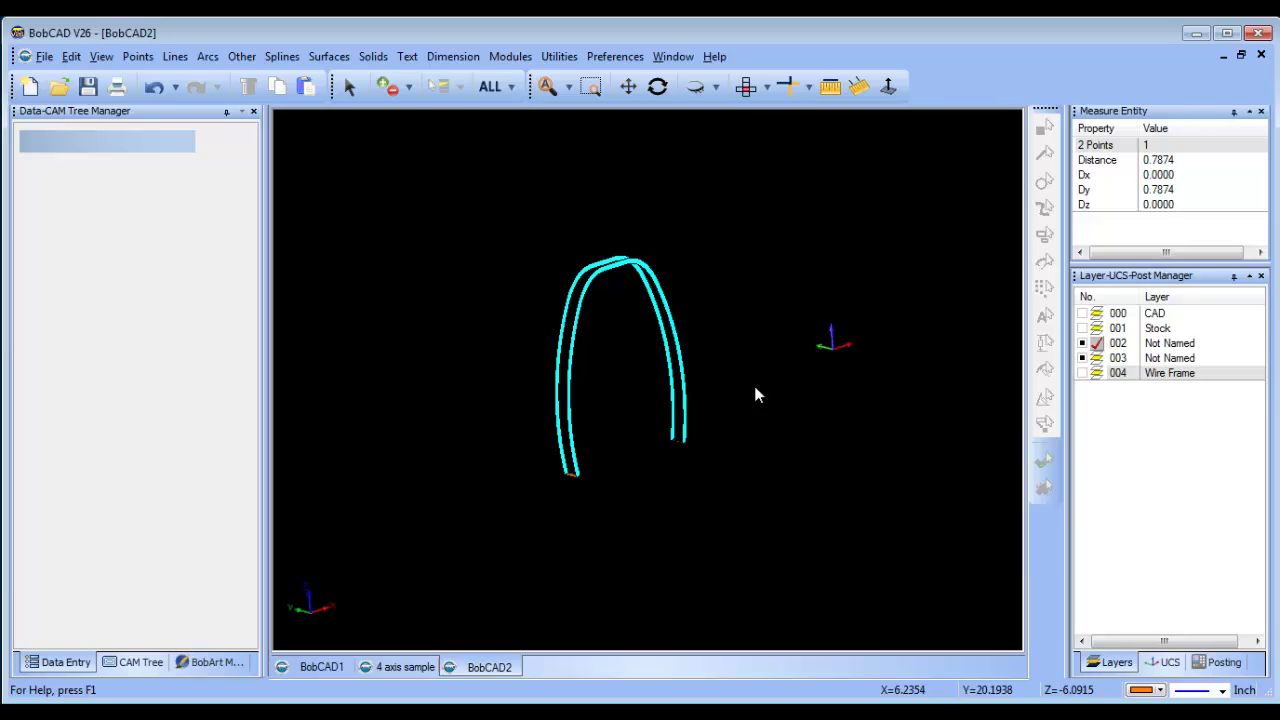
Show layer 001 Stock and hide layers 002 and 003 to reveal the stock tube
{"action": "left_click", "coordinate": [1082, 328]}
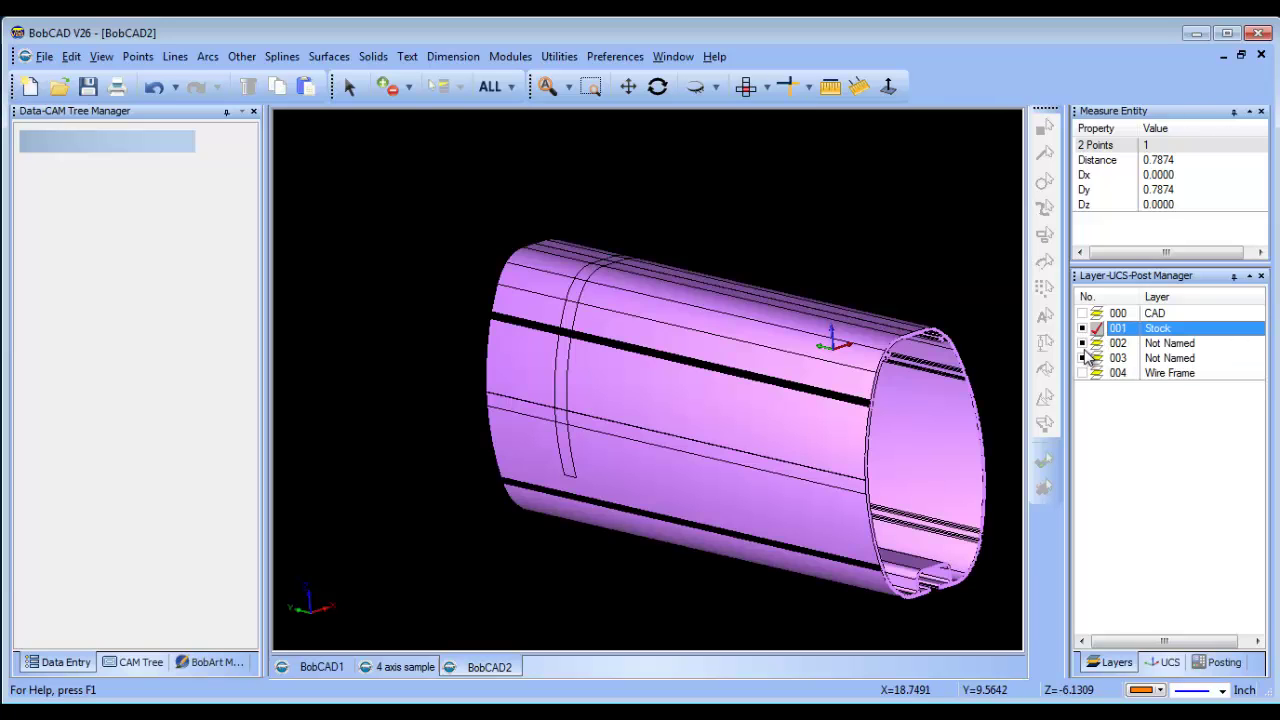
{"action": "left_click", "coordinate": [1082, 343]}
{"action": "left_click", "coordinate": [1082, 358]}
{"action": "right_click", "coordinate": [702, 180]}
{"action": "left_click", "coordinate": [745, 211]}
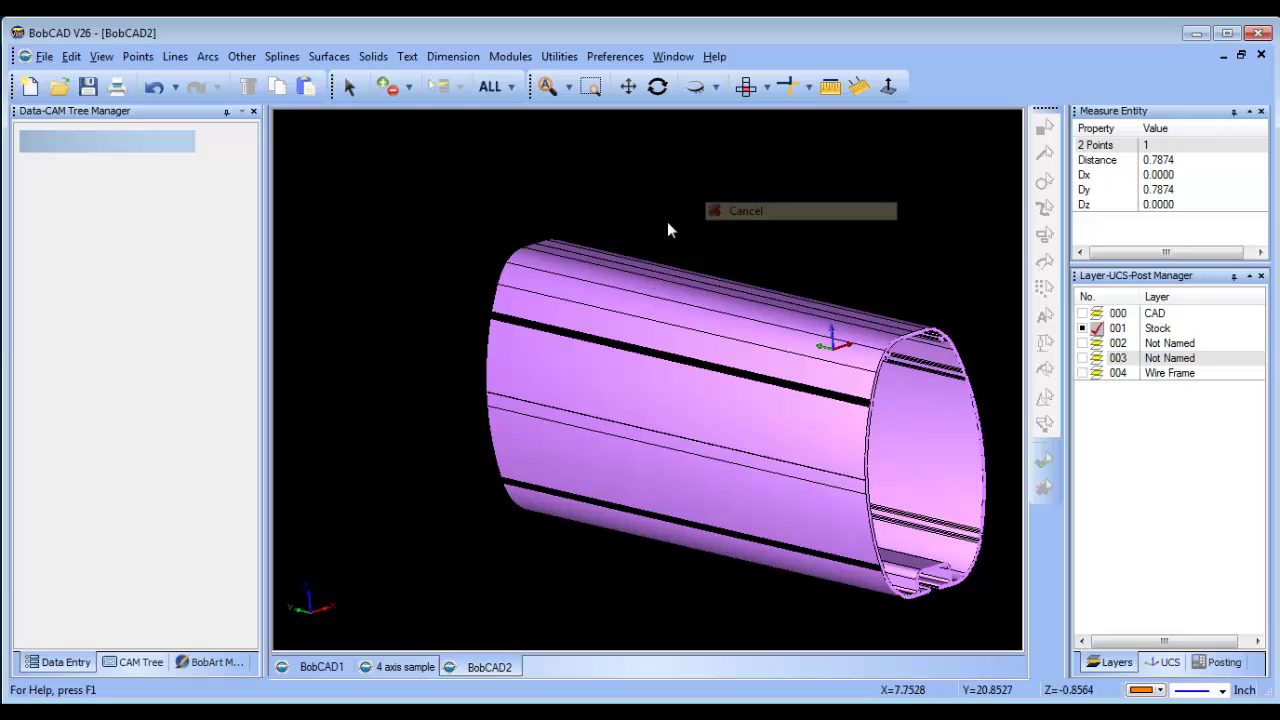
{"action": "scroll", "coordinate": [667, 221], "scroll_direction": "down", "scroll_amount": 3}
Create a new machining job on the 4 Axis Test Router machine
{"action": "left_click_drag", "start_coordinate": [534, 496], "coordinate": [560, 520]}
{"action": "left_click", "coordinate": [140, 662]}
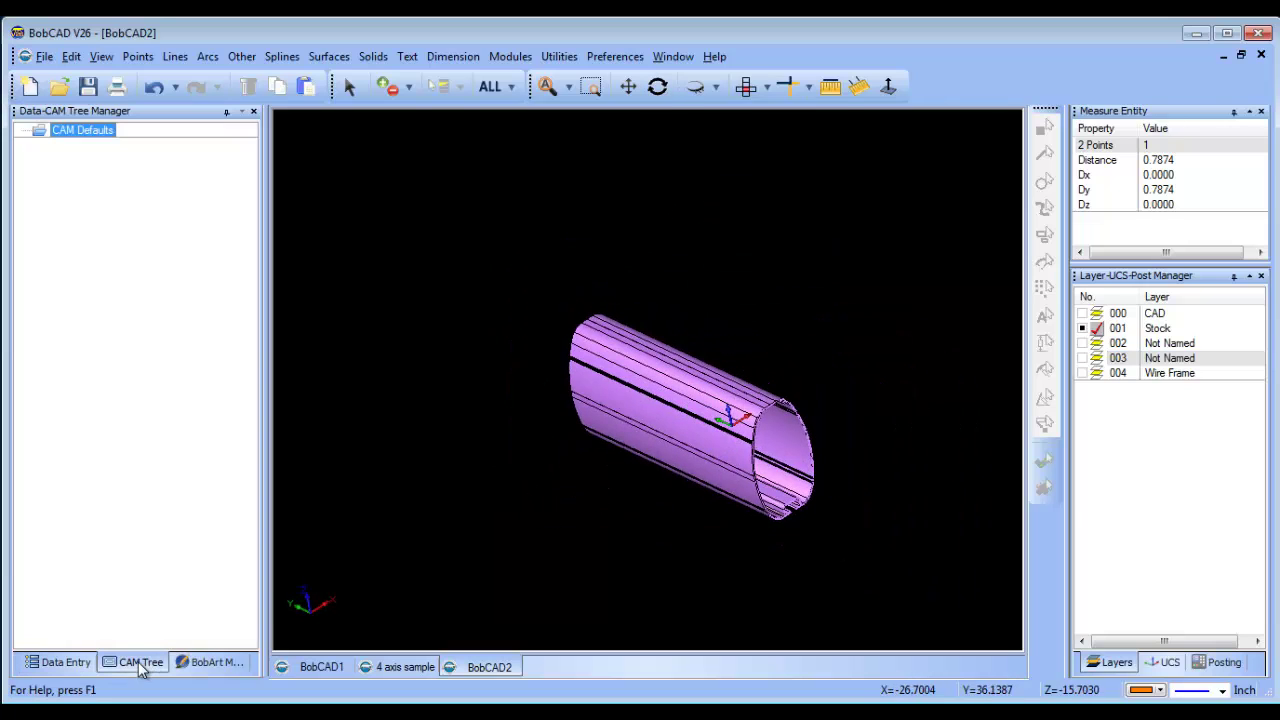
{"action": "right_click", "coordinate": [80, 136]}
{"action": "left_click", "coordinate": [150, 142]}
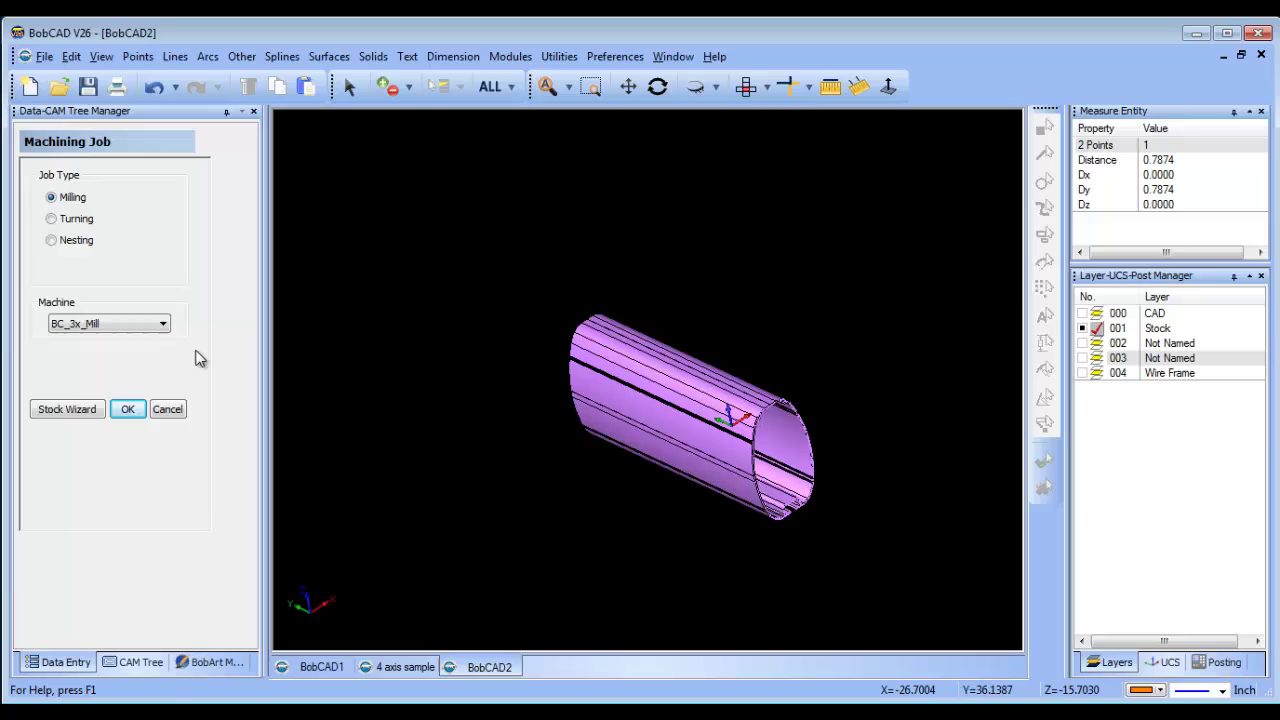
{"action": "left_click", "coordinate": [113, 327]}
{"action": "scroll", "coordinate": [125, 385], "scroll_direction": "up", "scroll_amount": 3}
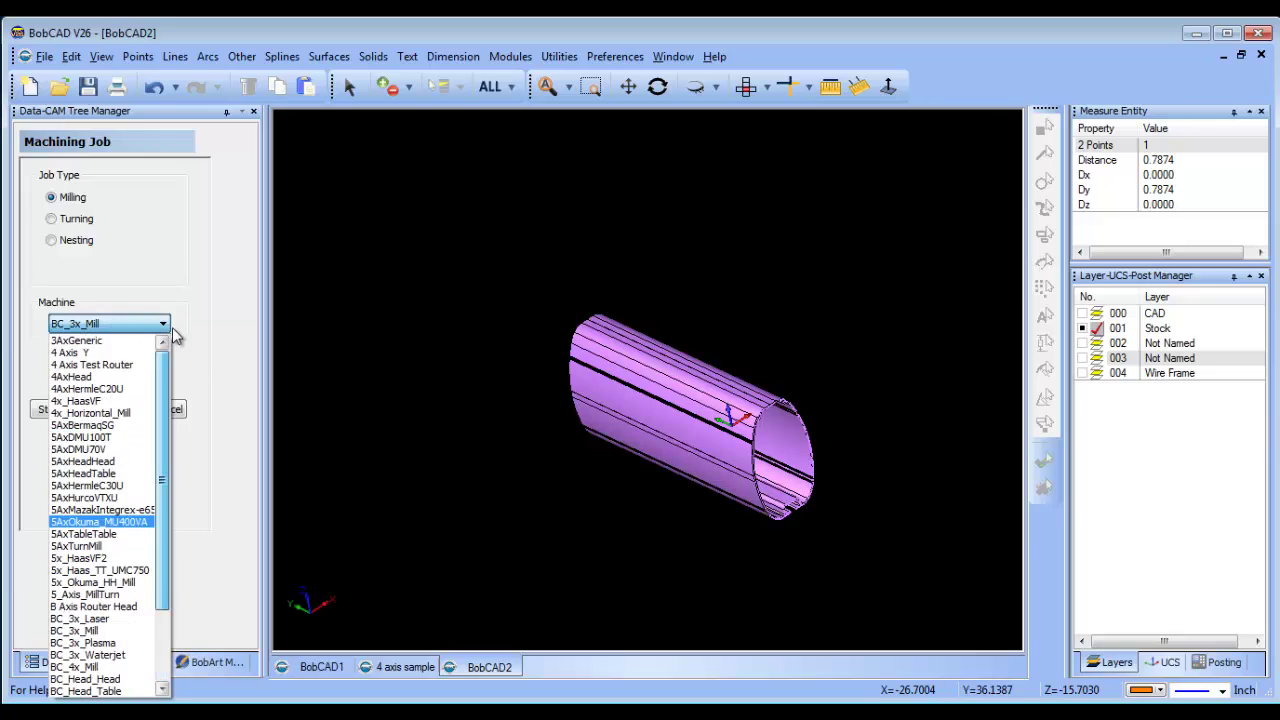
{"action": "left_click", "coordinate": [126, 366]}
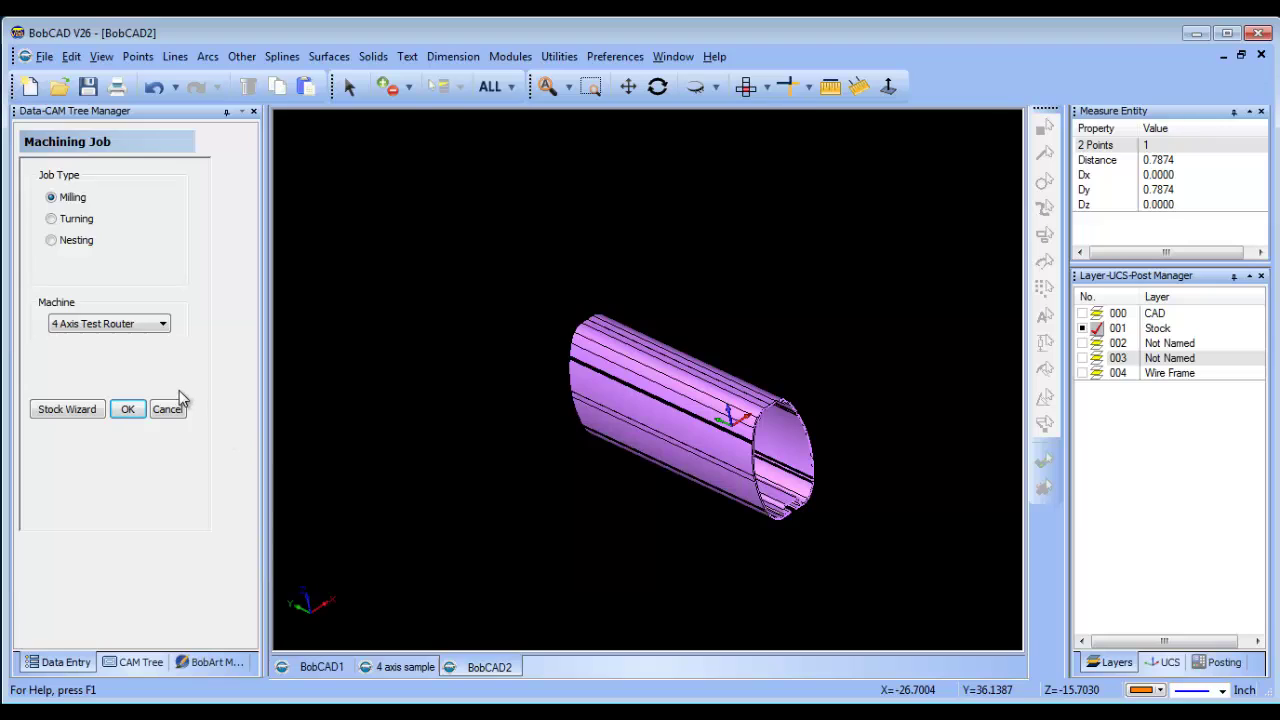
{"action": "left_click", "coordinate": [81, 408]}
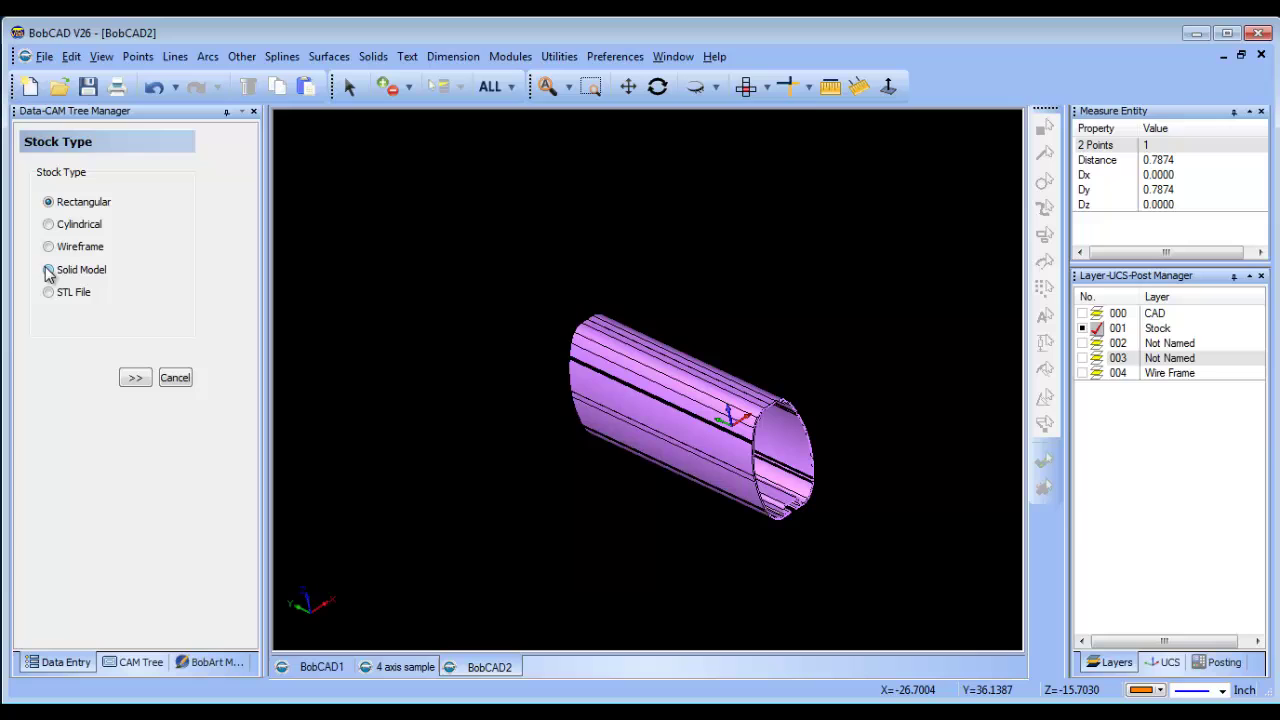
Use the cylinder solid model as the milling stock
{"action": "left_click", "coordinate": [135, 379]}
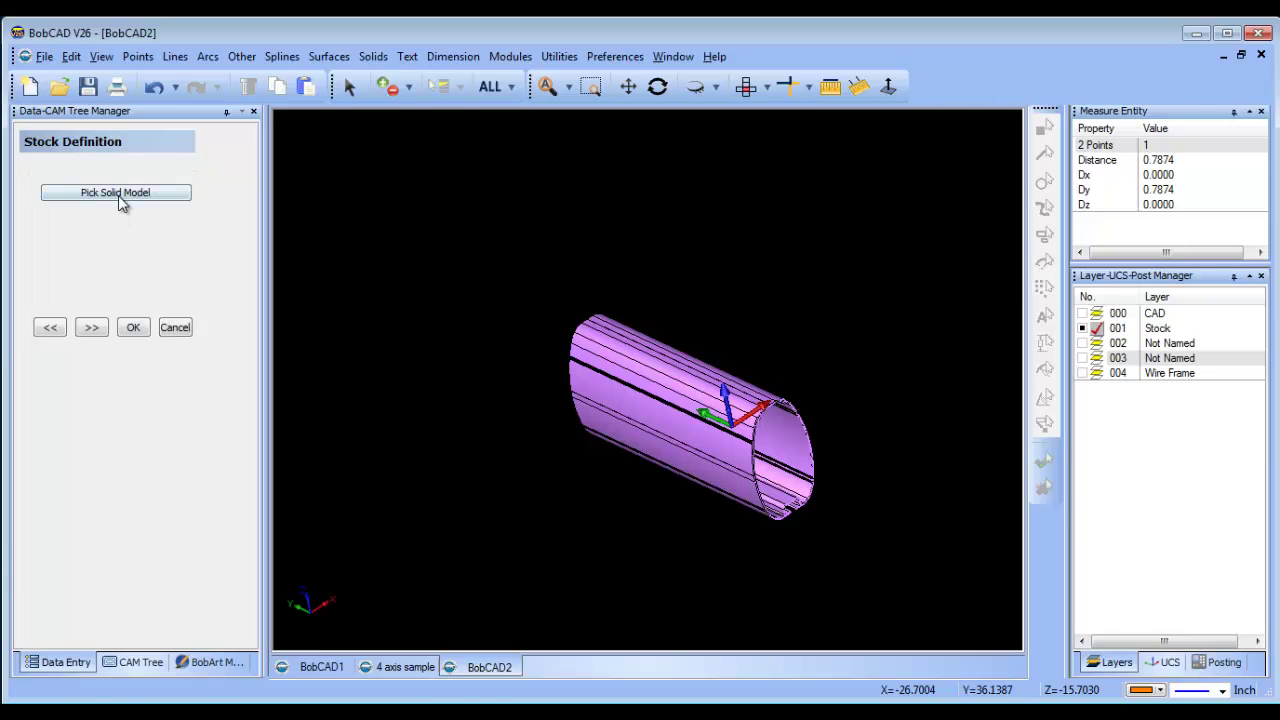
{"action": "left_click", "coordinate": [118, 195]}
{"action": "left_click", "coordinate": [628, 355]}
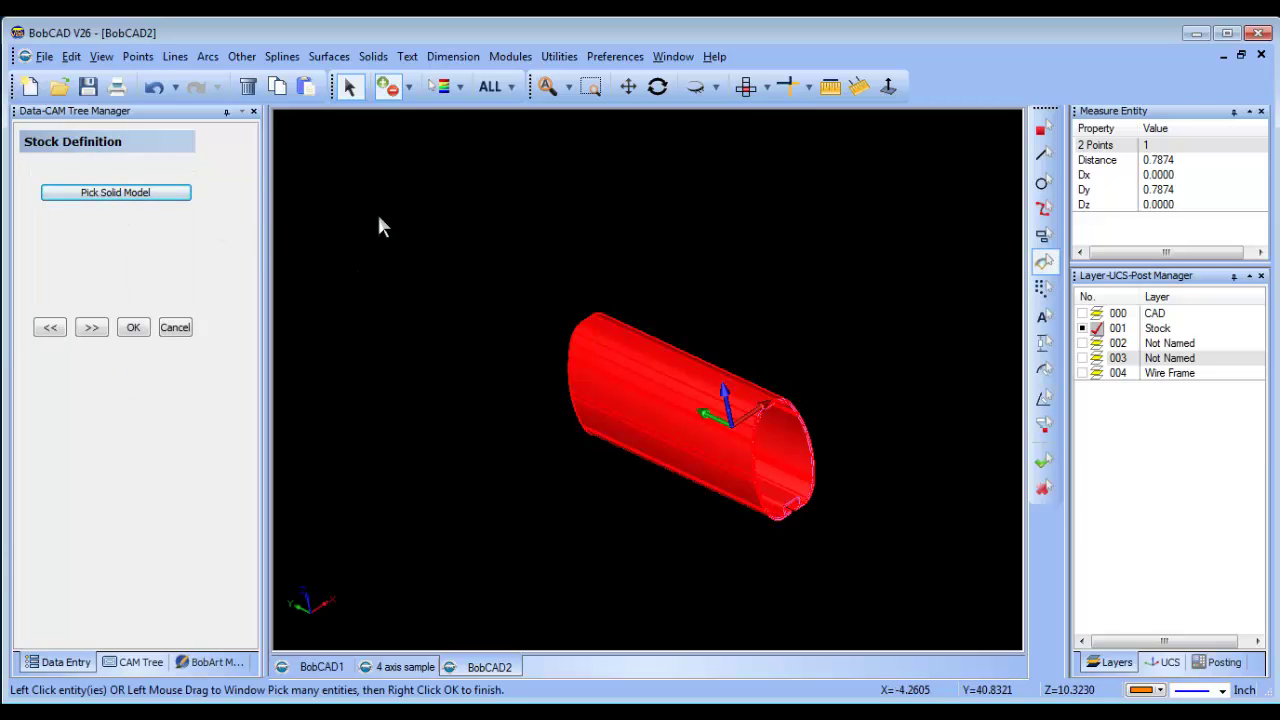
{"action": "right_click", "coordinate": [378, 218]}
{"action": "left_click", "coordinate": [412, 227]}
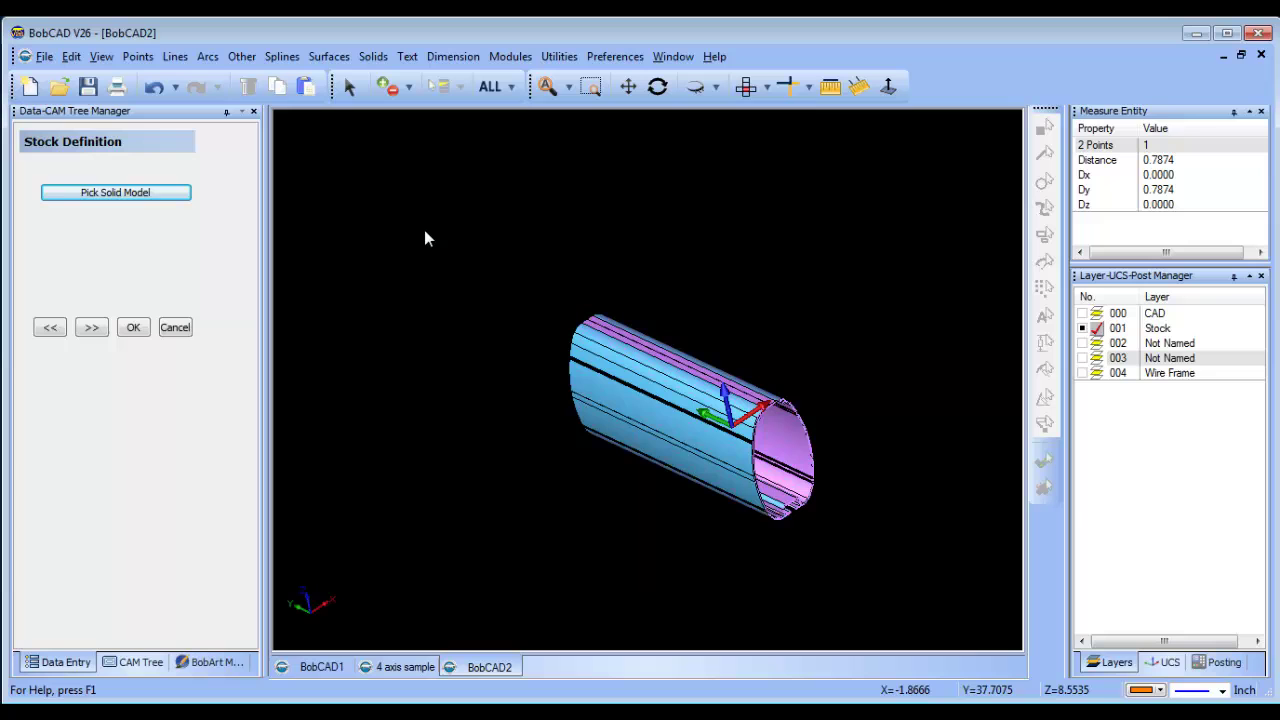
Set the machine origin on the cylinder's end face at X 4.6586, Y 25.0000, Z -6.2621
{"action": "left_click", "coordinate": [90, 327]}
{"action": "middle_click_drag", "start_coordinate": [534, 420], "coordinate": [628, 405]}
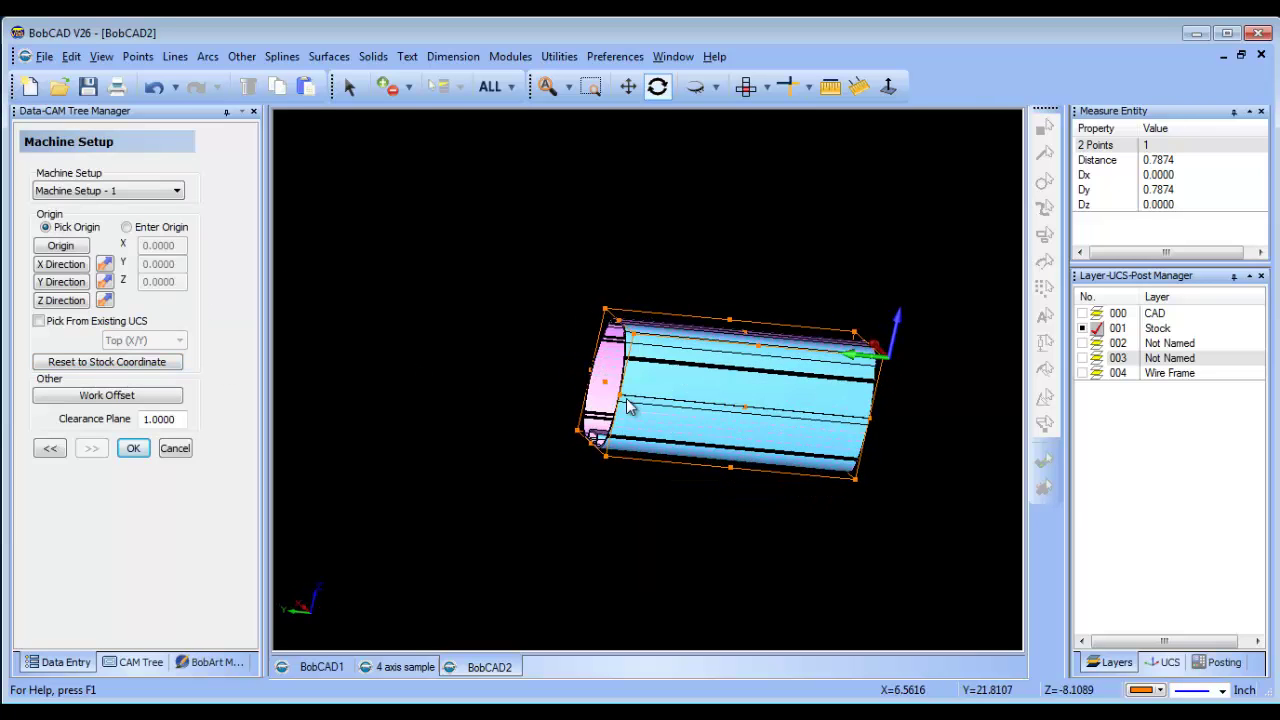
{"action": "scroll", "coordinate": [578, 452], "scroll_direction": "up", "scroll_amount": 5}
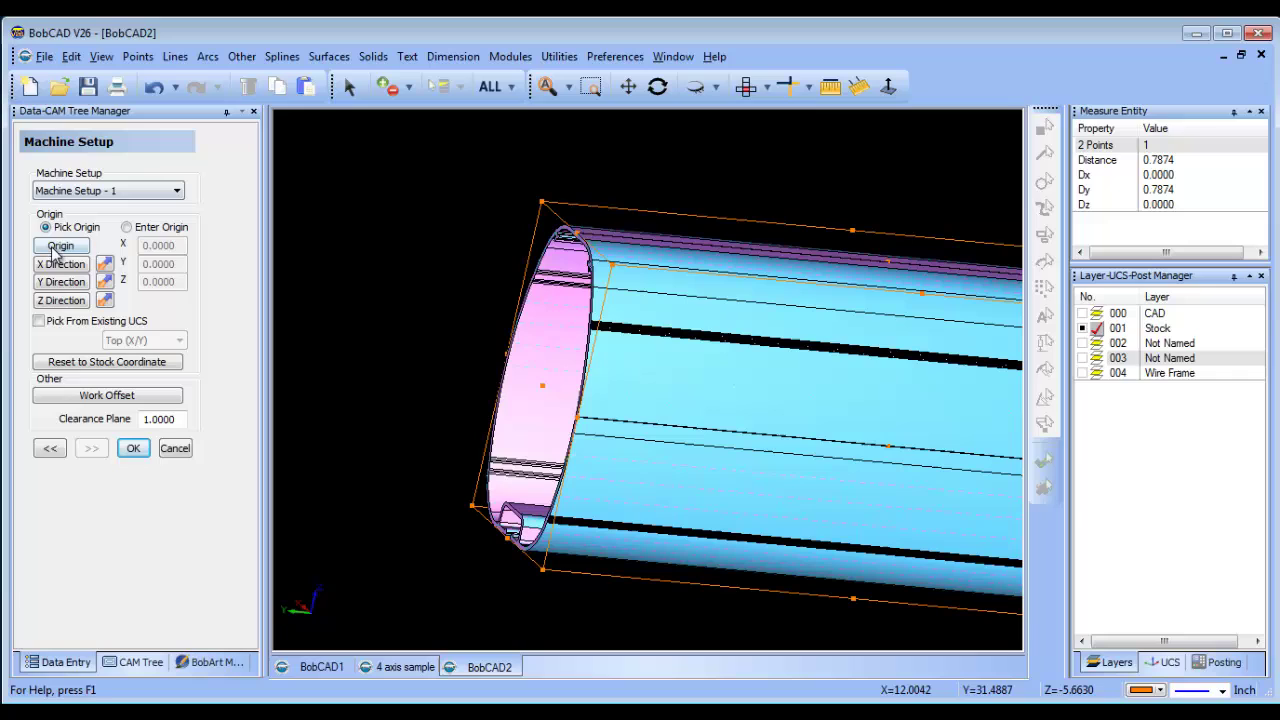
{"action": "left_click", "coordinate": [57, 249]}
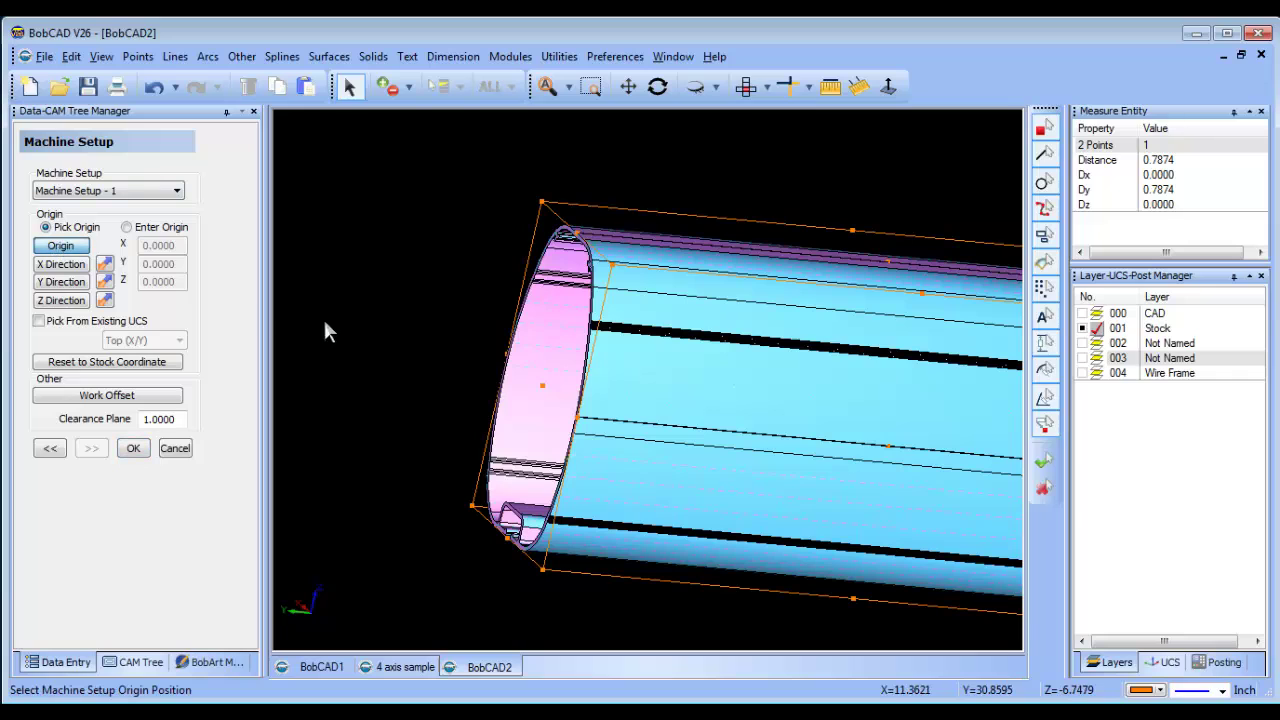
{"action": "left_click", "coordinate": [545, 395]}
{"action": "mouse_move", "coordinate": [686, 423]}
{"action": "middle_mouse_down"}
{"action": "mouse_move", "coordinate": [634, 406]}
{"action": "mouse_move", "coordinate": [625, 472]}
{"action": "mouse_move", "coordinate": [646, 508]}
{"action": "mouse_move", "coordinate": [629, 489]}
{"action": "mouse_move", "coordinate": [689, 409]}
{"action": "mouse_move", "coordinate": [690, 436]}
{"action": "middle_mouse_up"}
{"action": "scroll", "coordinate": [651, 449], "scroll_direction": "down", "scroll_amount": 3}
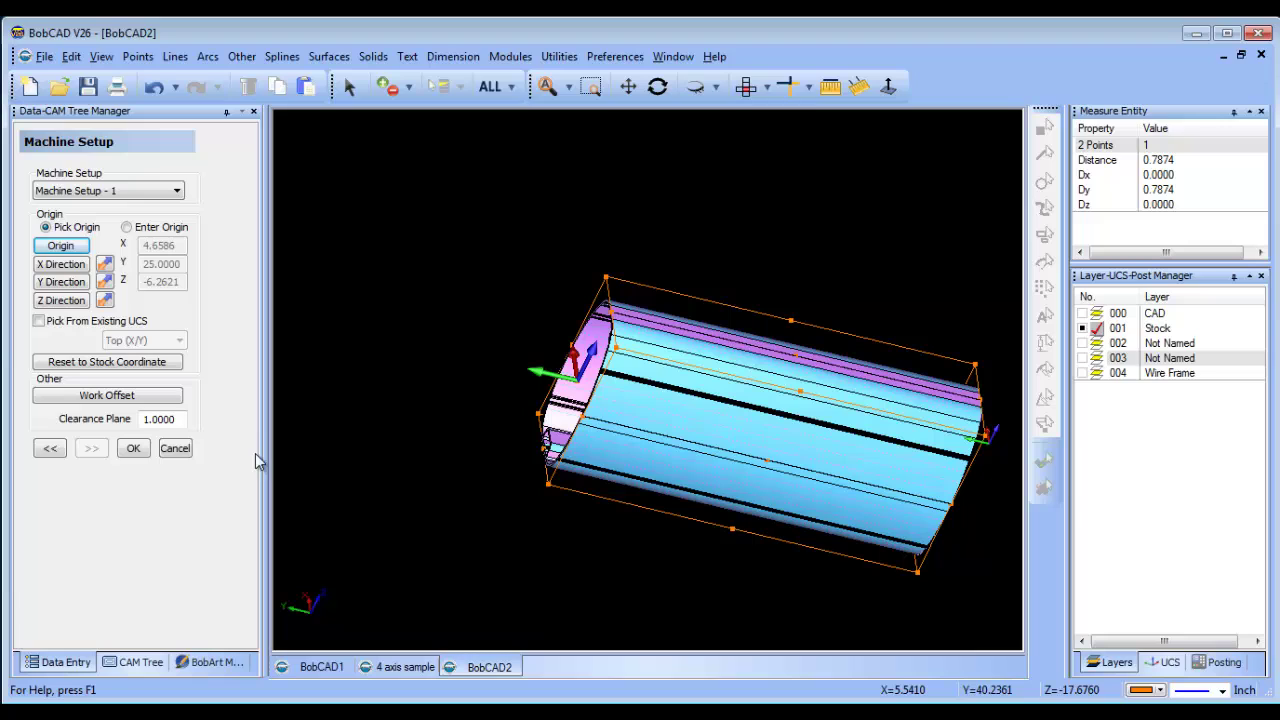
Confirm the machine setup, make layer 003 active, and blank the Milling Stock
{"action": "left_click", "coordinate": [133, 449]}
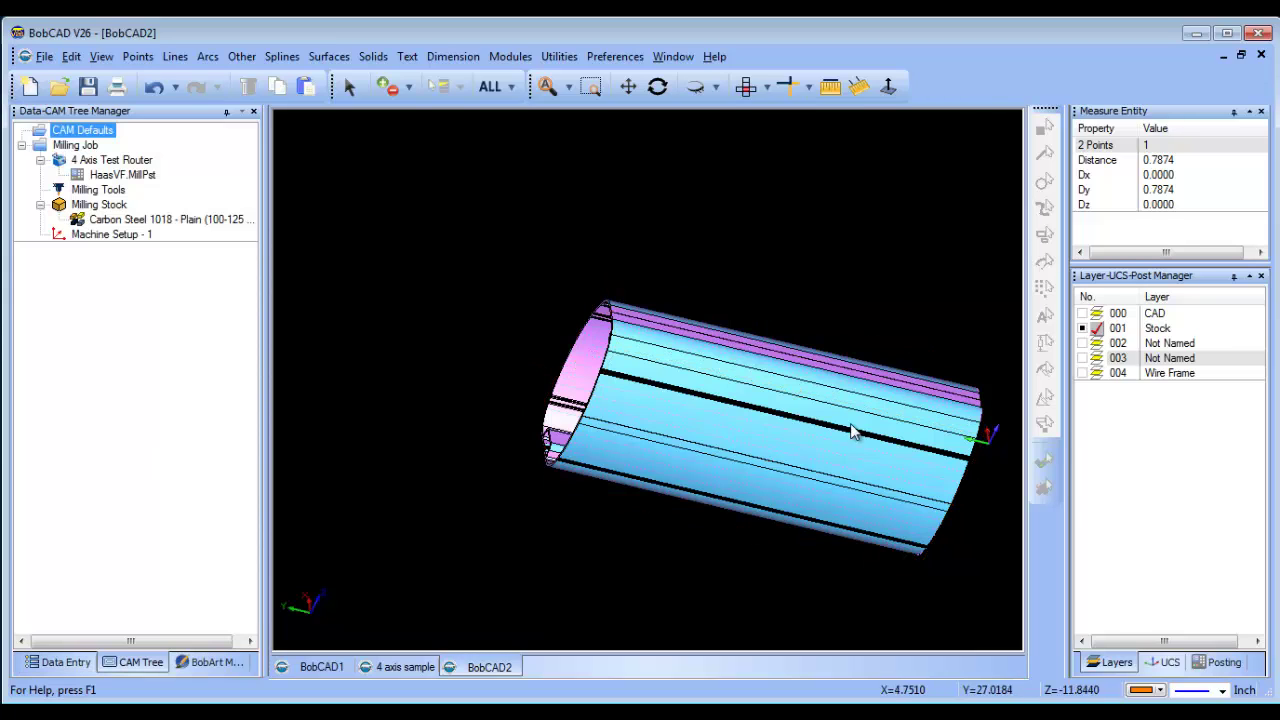
{"action": "left_click", "coordinate": [1084, 357]}
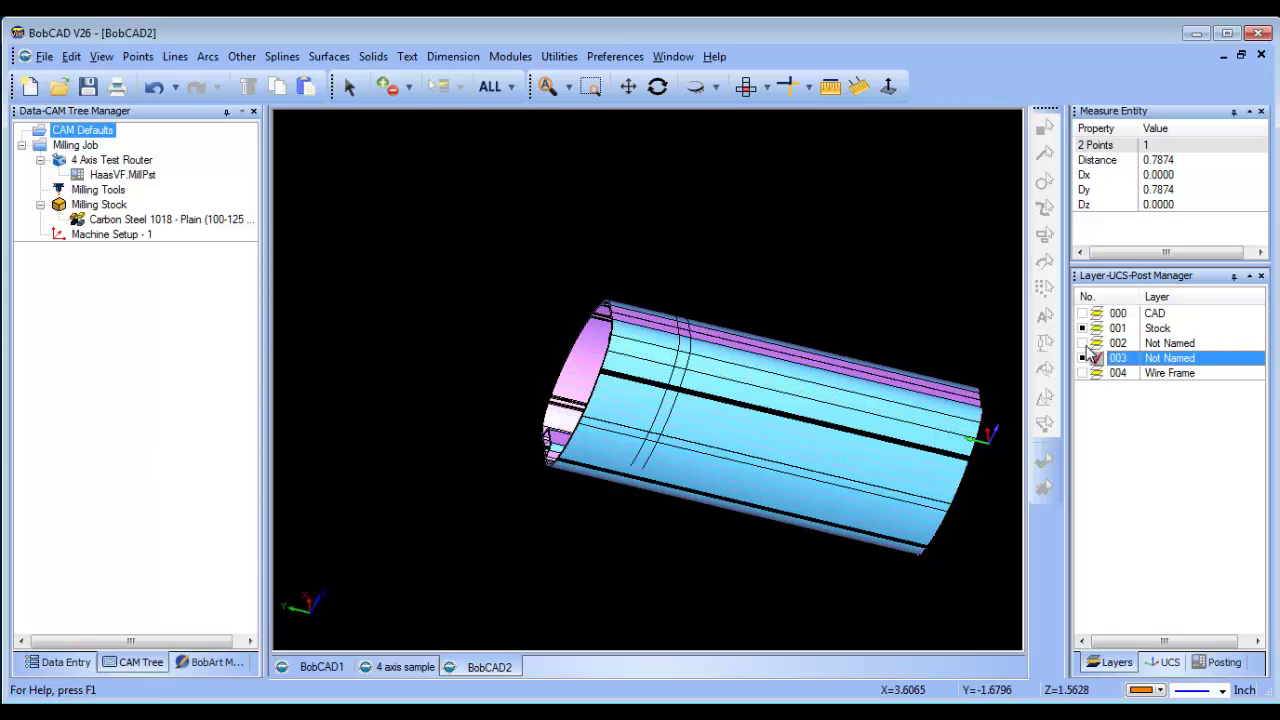
{"action": "left_click", "coordinate": [1082, 330]}
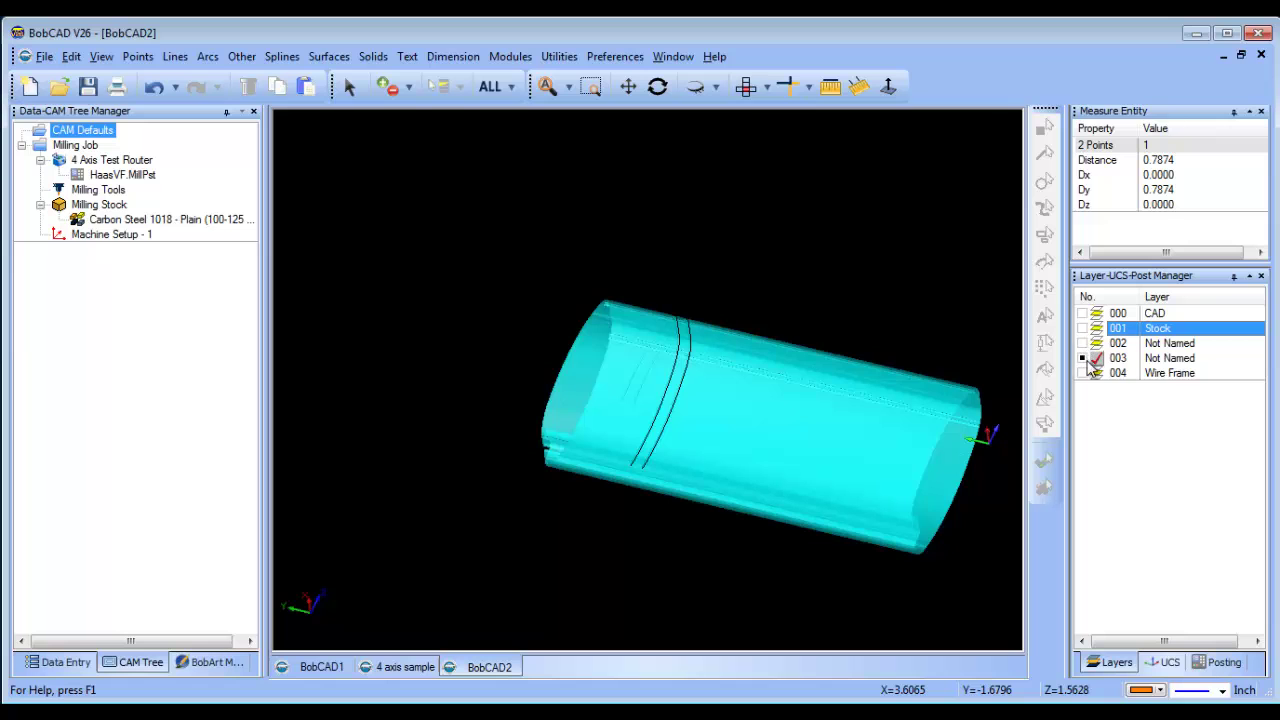
{"action": "middle_click_drag", "start_coordinate": [732, 304], "coordinate": [700, 380]}
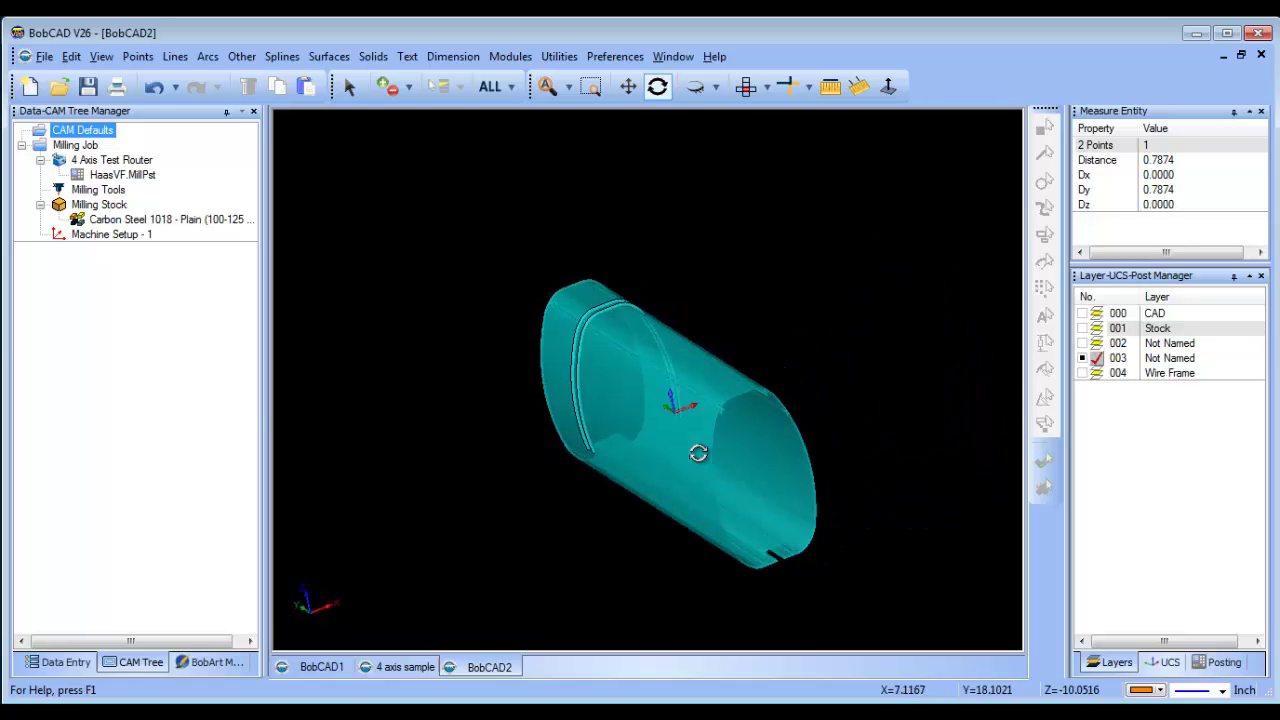
{"action": "right_click", "coordinate": [97, 204]}
{"action": "left_click", "coordinate": [141, 281]}
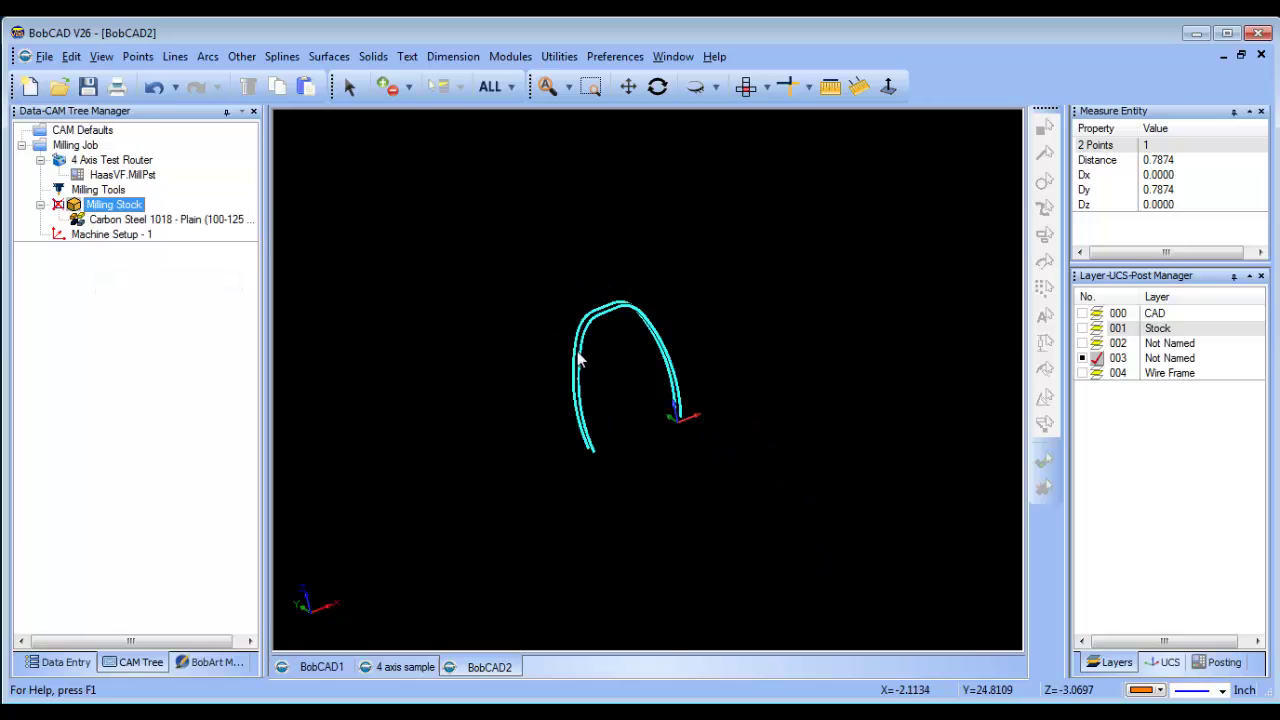
{"action": "mouse_move", "coordinate": [720, 420]}
{"action": "middle_mouse_down"}
{"action": "mouse_move", "coordinate": [757, 430]}
{"action": "mouse_move", "coordinate": [720, 423]}
{"action": "middle_mouse_up"}
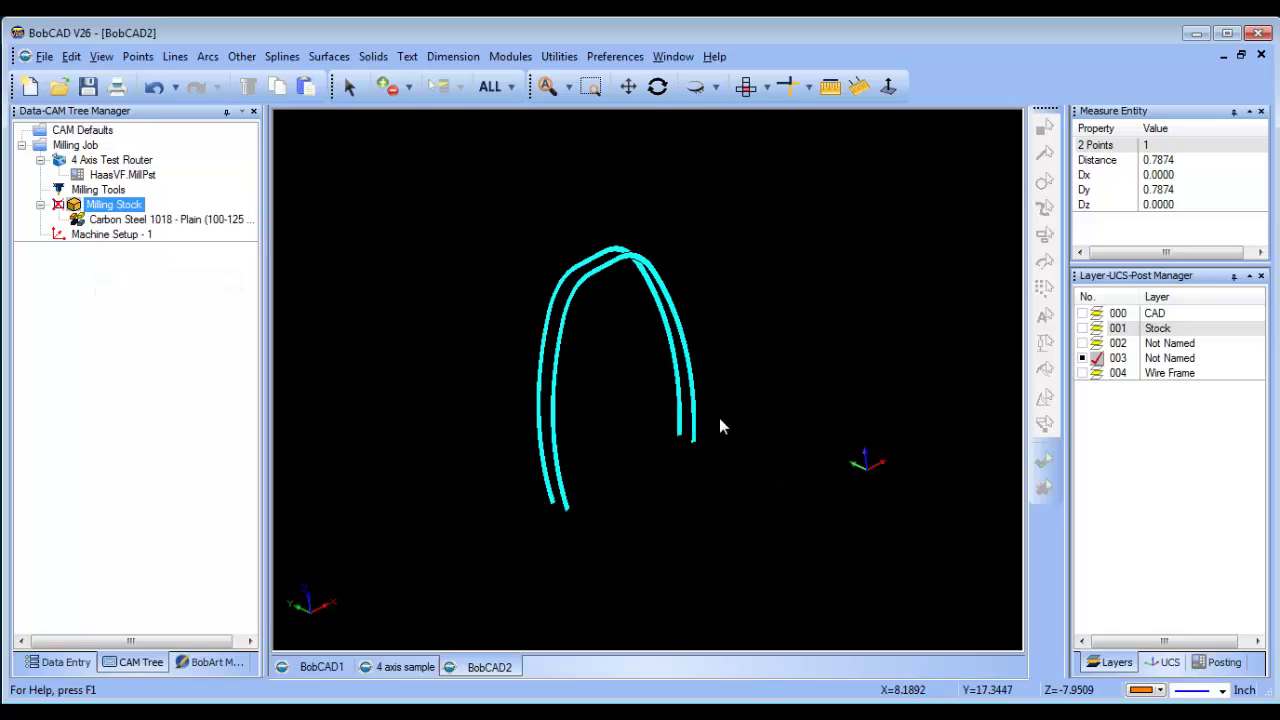
Turn layer 002 back on and list the features available for Machine Setup - 1
{"action": "left_click", "coordinate": [1089, 374]}
{"action": "left_click", "coordinate": [1082, 343]}
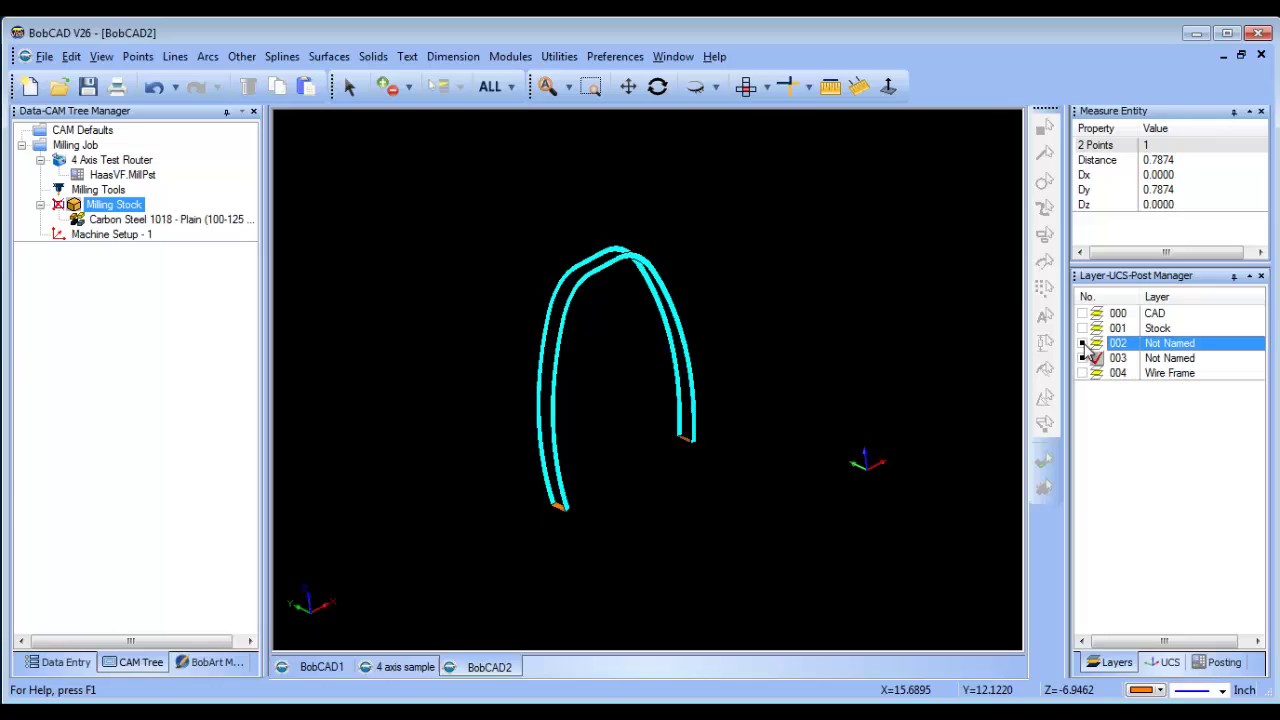
{"action": "middle_click_drag", "start_coordinate": [795, 368], "coordinate": [429, 406]}
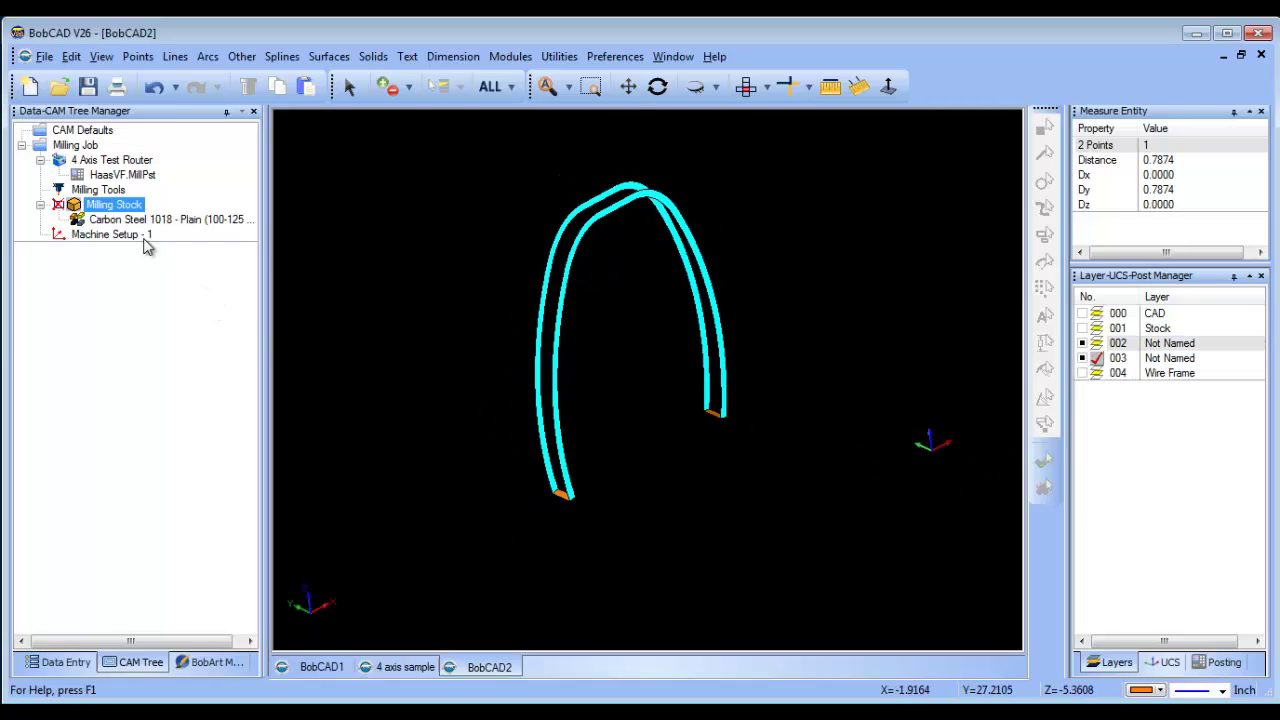
{"action": "left_click", "coordinate": [114, 238]}
{"action": "right_click", "coordinate": [116, 242]}
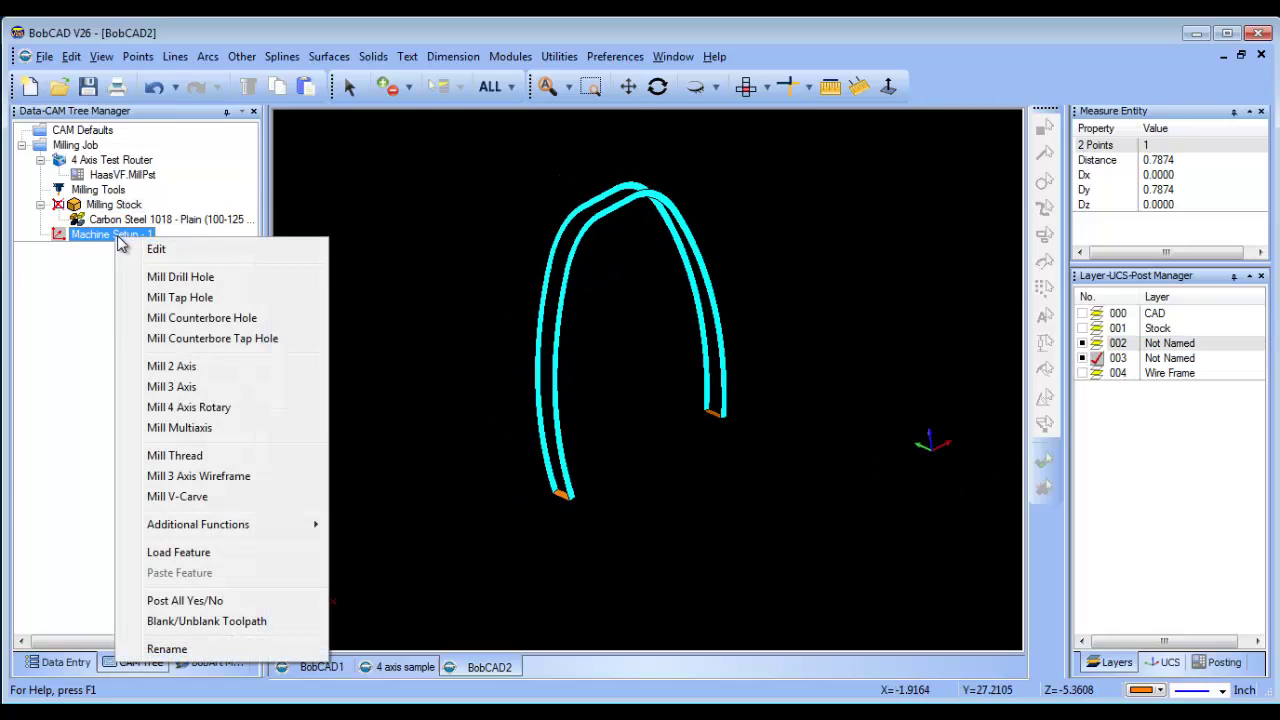
Start a Mill Multiaxis feature using the Surface > Morph between 2 curves pattern
{"action": "left_click", "coordinate": [246, 432]}
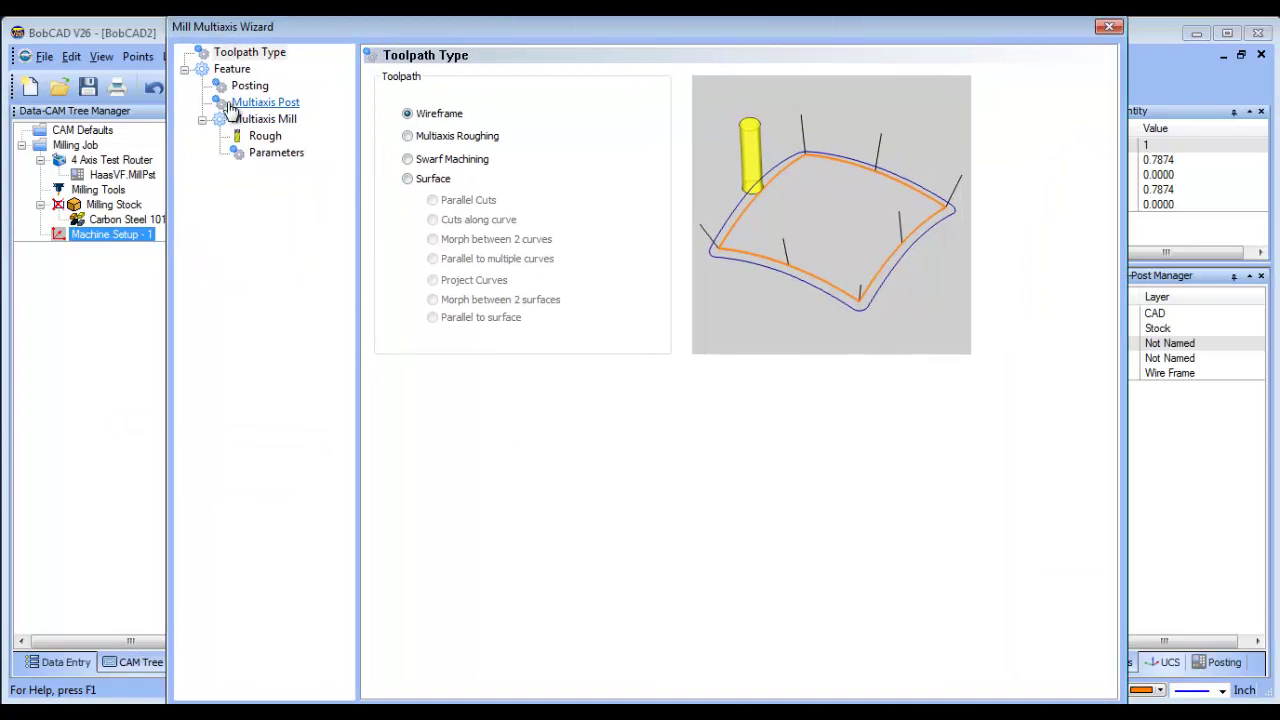
{"action": "left_click", "coordinate": [408, 178]}
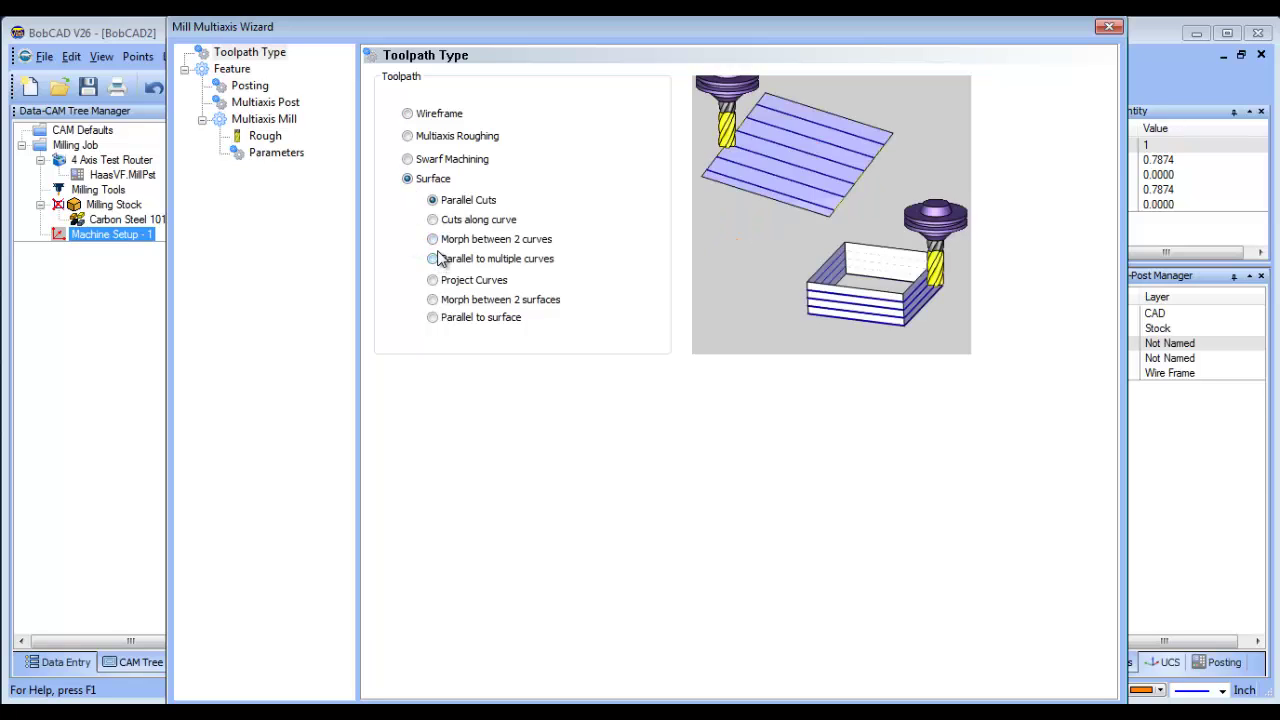
{"action": "left_click", "coordinate": [433, 240]}
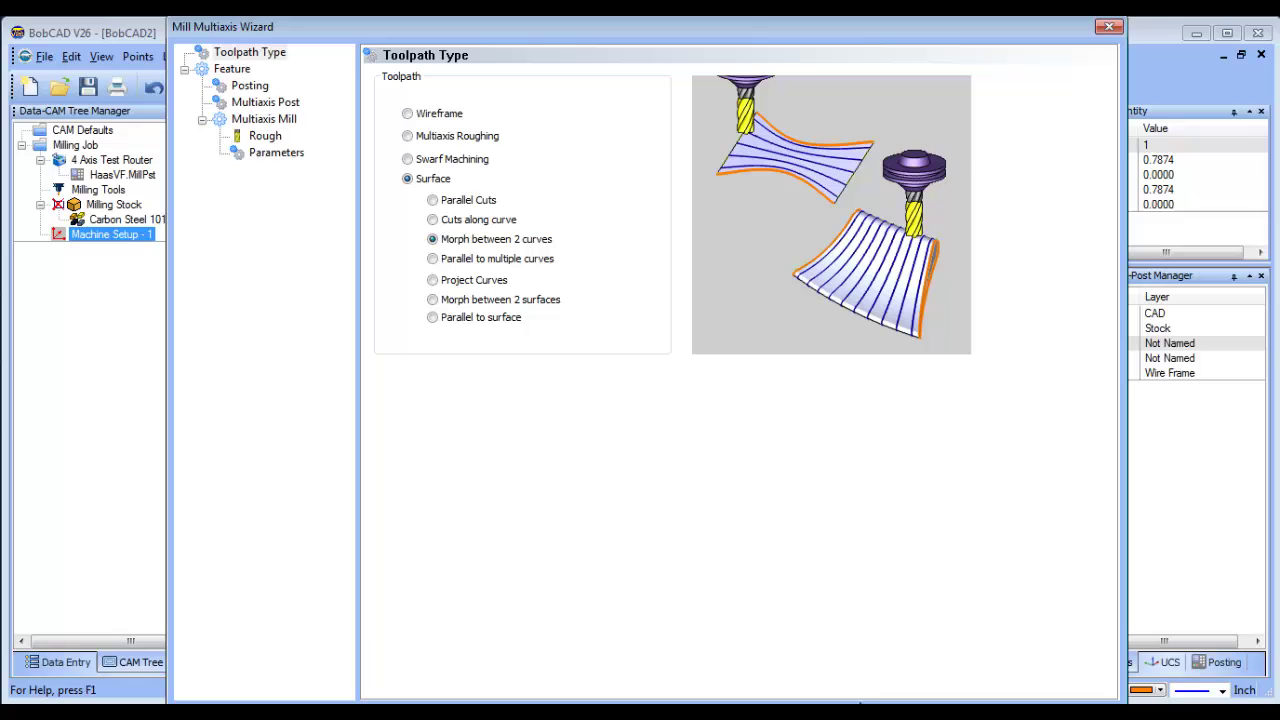
{"action": "left_click_drag", "start_coordinate": [750, 37], "coordinate": [748, 14]}
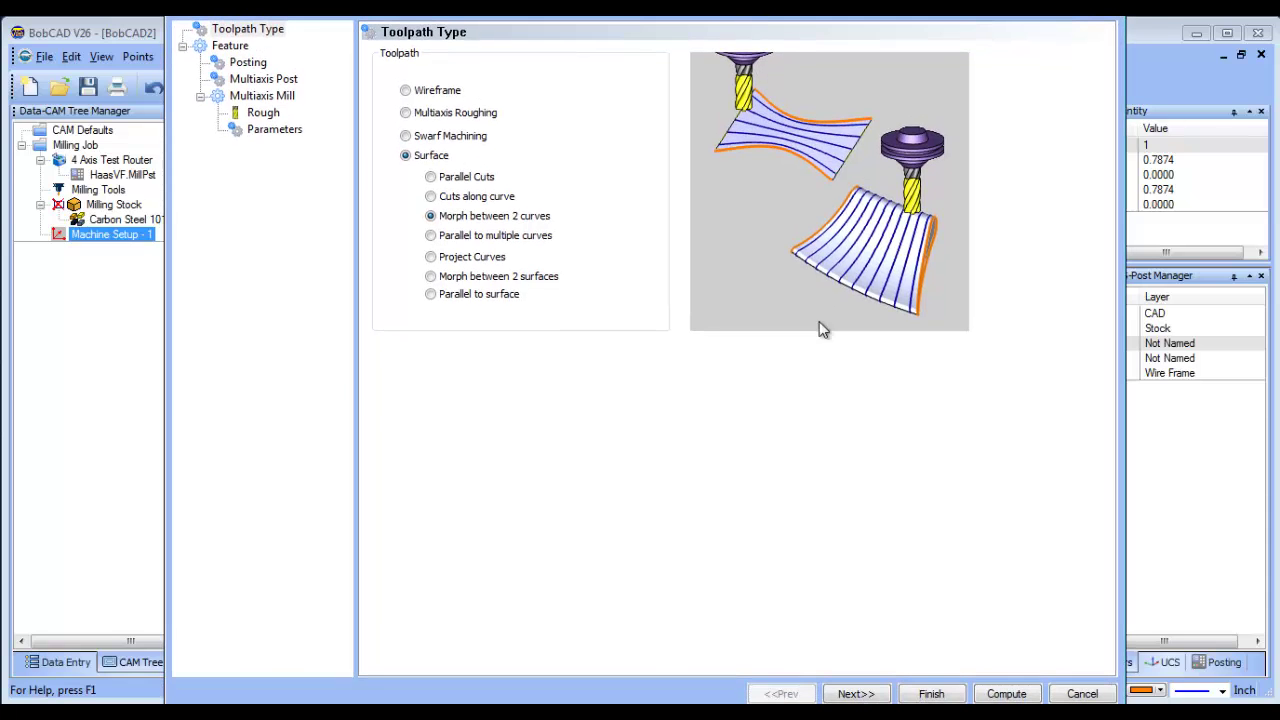
{"action": "left_click", "coordinate": [855, 693]}
Set the roughing flat endmill diameter to .25 and begin picking the First curve
{"action": "left_click", "coordinate": [258, 113]}
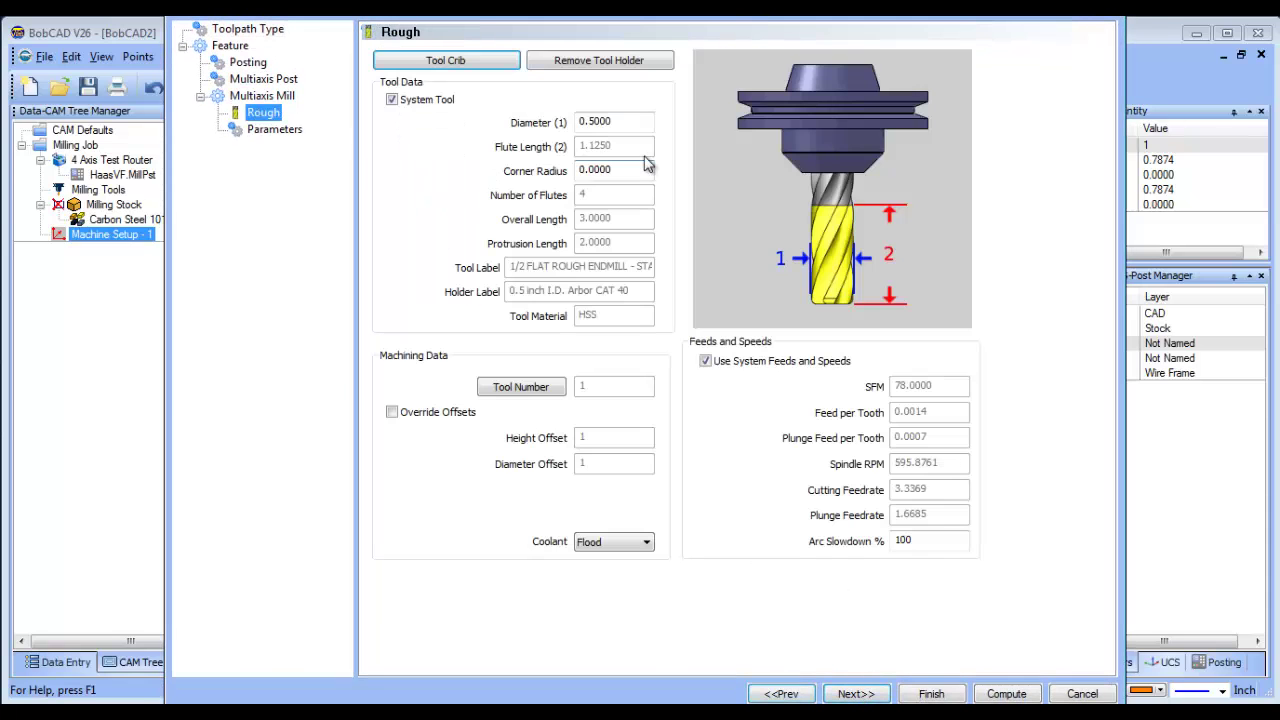
{"action": "double_click", "coordinate": [600, 121]}
{"action": "type", "text": ".2"}
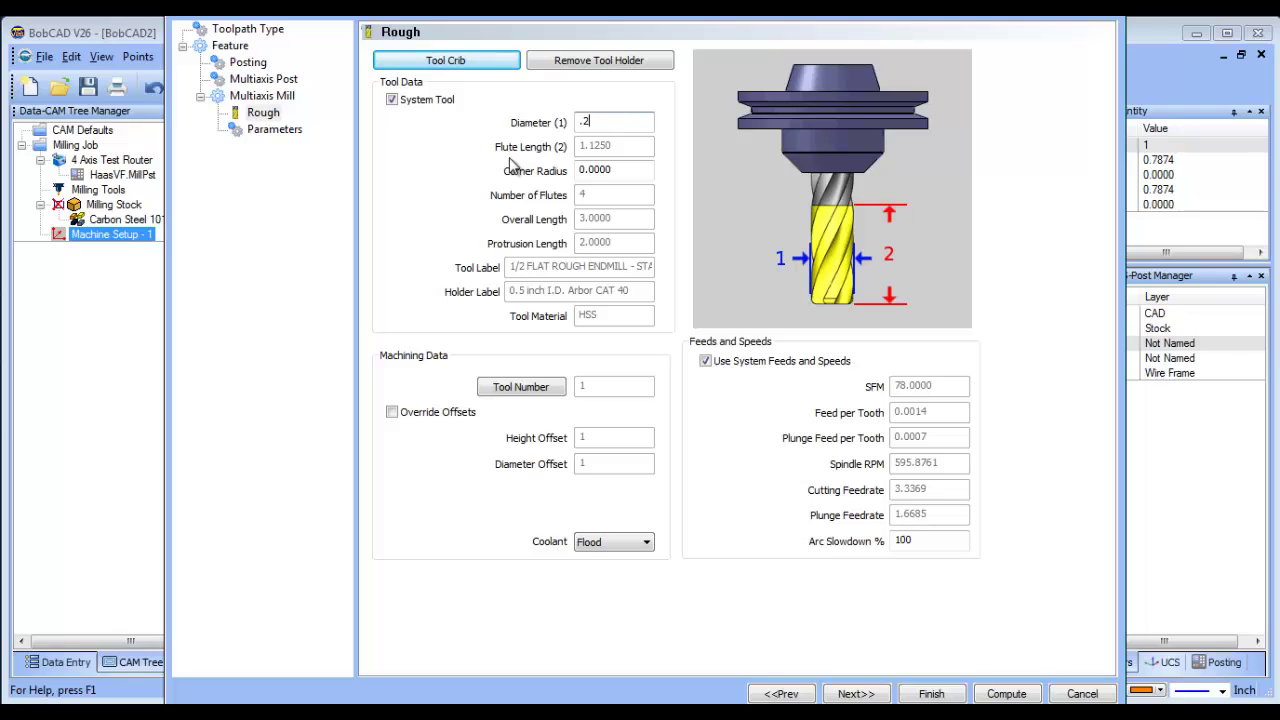
{"action": "type", "text": "5"}
{"action": "left_click", "coordinate": [263, 114]}
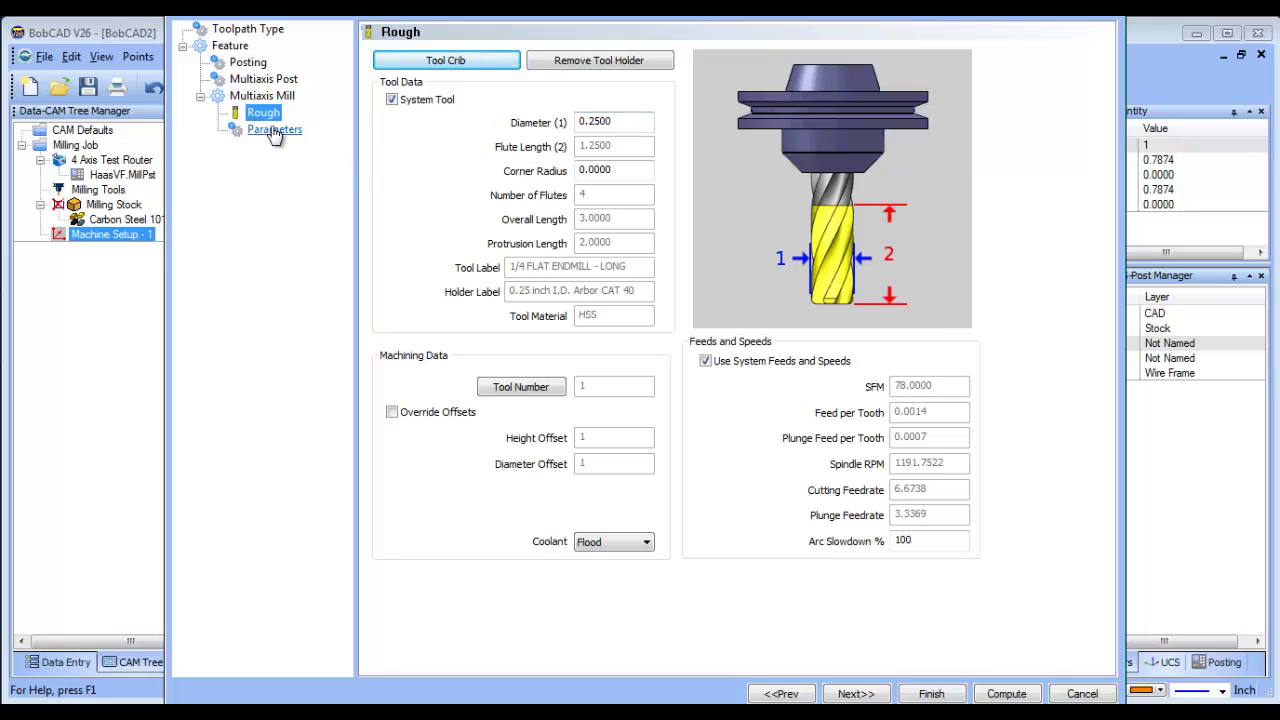
{"action": "left_click", "coordinate": [274, 131]}
{"action": "left_click", "coordinate": [449, 150]}
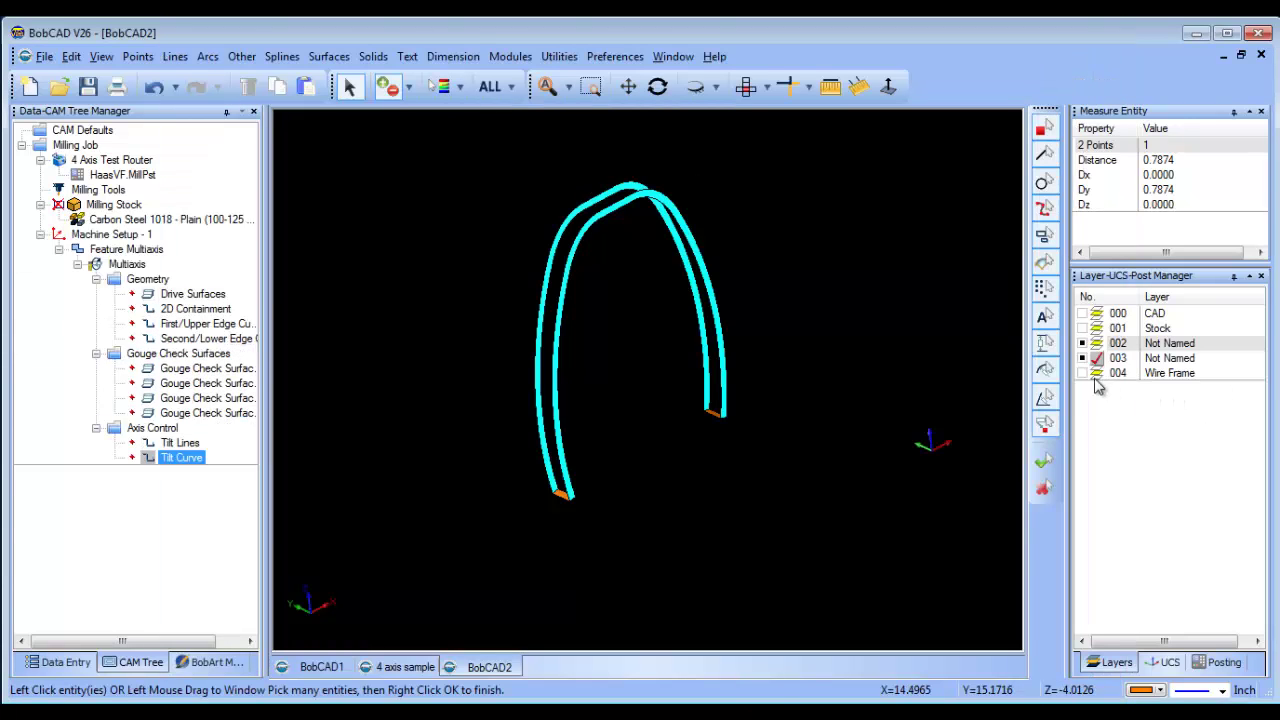
Make Wire Frame the active layer, hide layer 003, and finish the multiaxis wizard
{"action": "left_click", "coordinate": [1097, 373]}
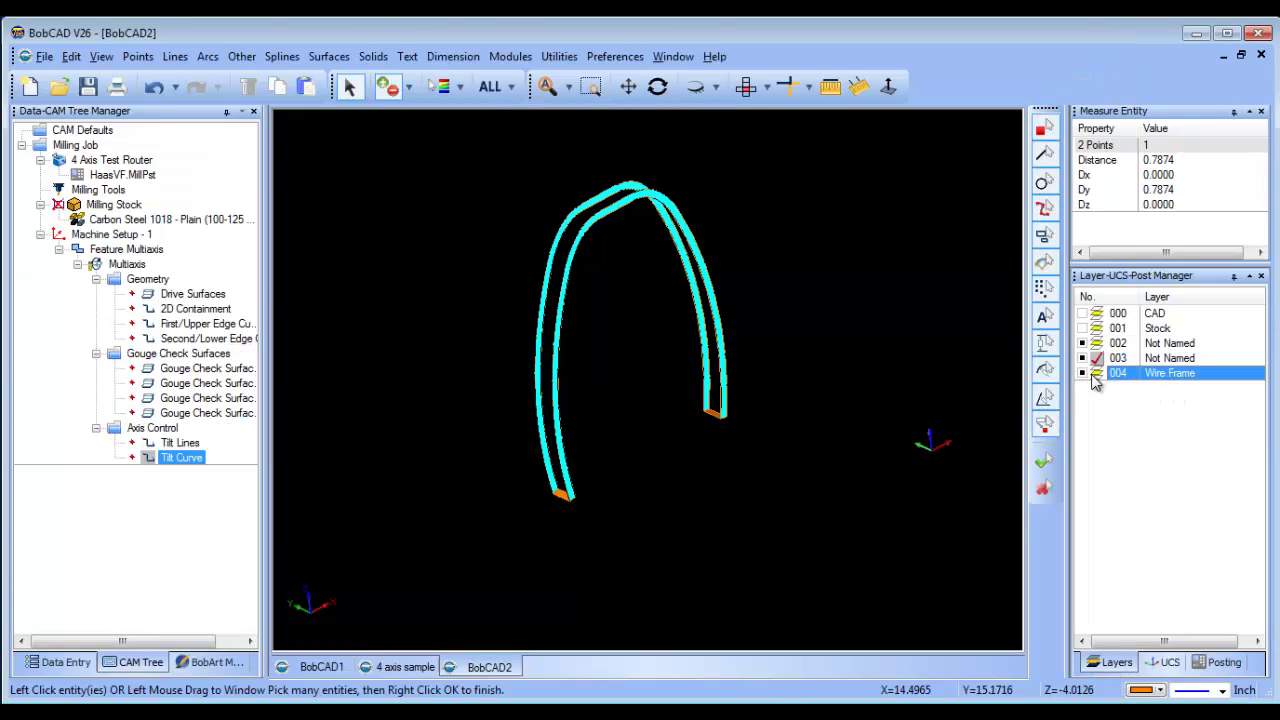
{"action": "left_click", "coordinate": [1092, 358]}
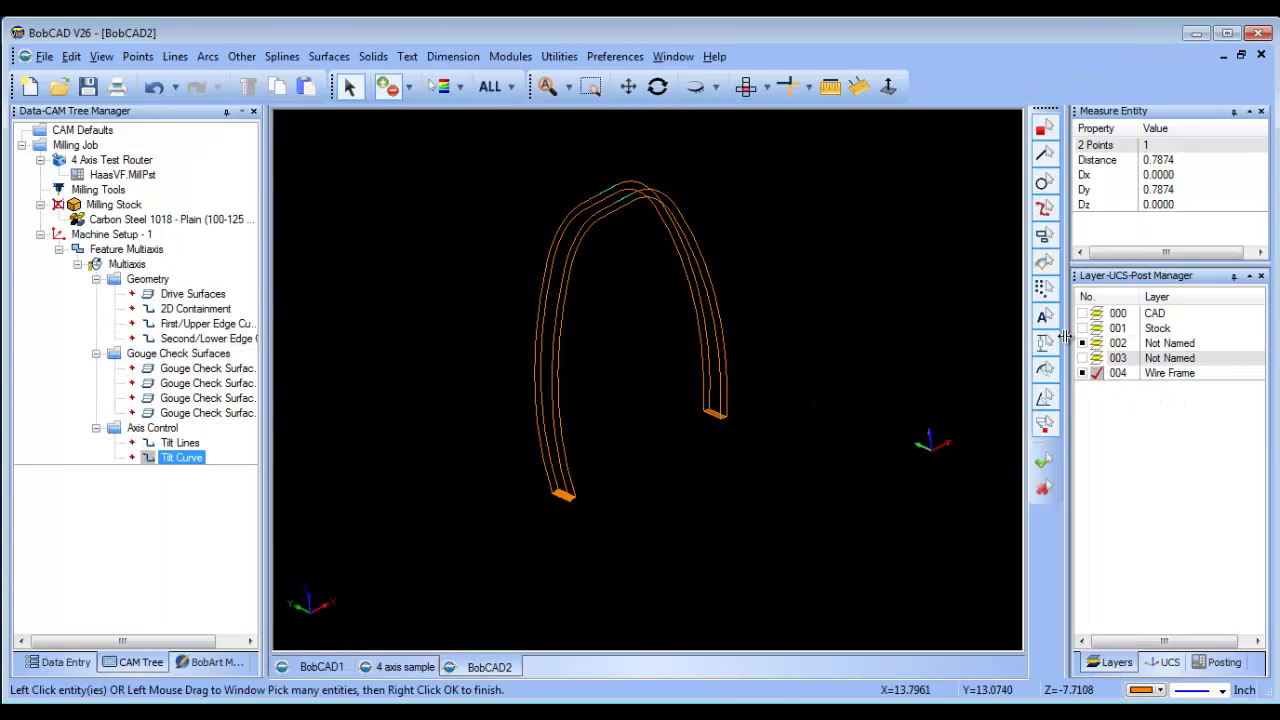
{"action": "left_click", "coordinate": [1088, 345]}
{"action": "scroll", "coordinate": [580, 500], "scroll_direction": "up", "scroll_amount": 4}
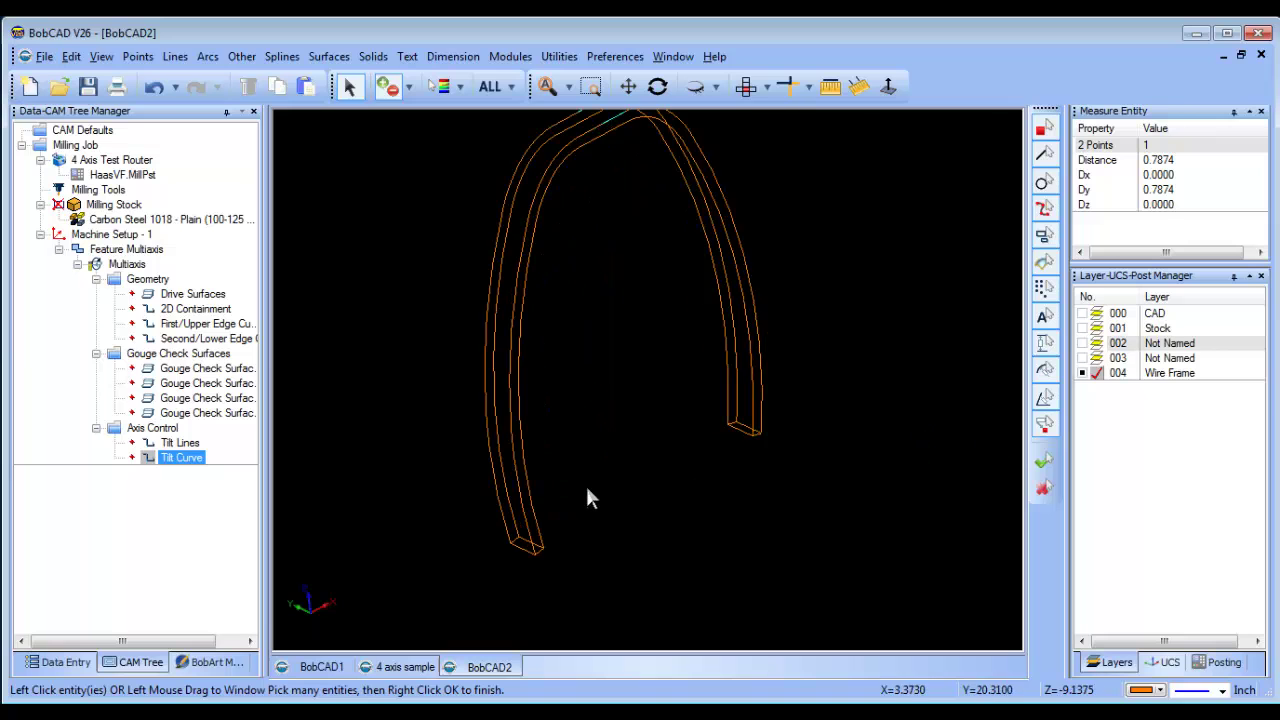
{"action": "scroll", "coordinate": [600, 438], "scroll_direction": "up", "scroll_amount": 1}
{"action": "right_click", "coordinate": [668, 323]}
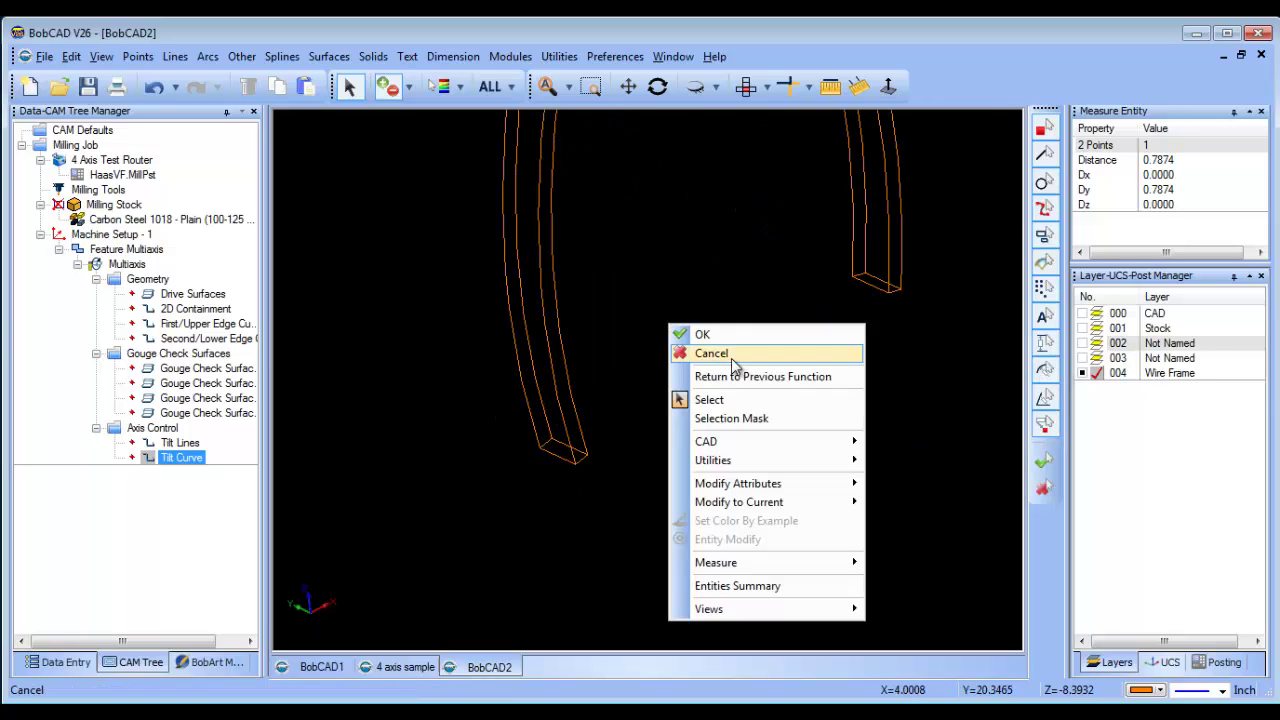
{"action": "left_click", "coordinate": [700, 336]}
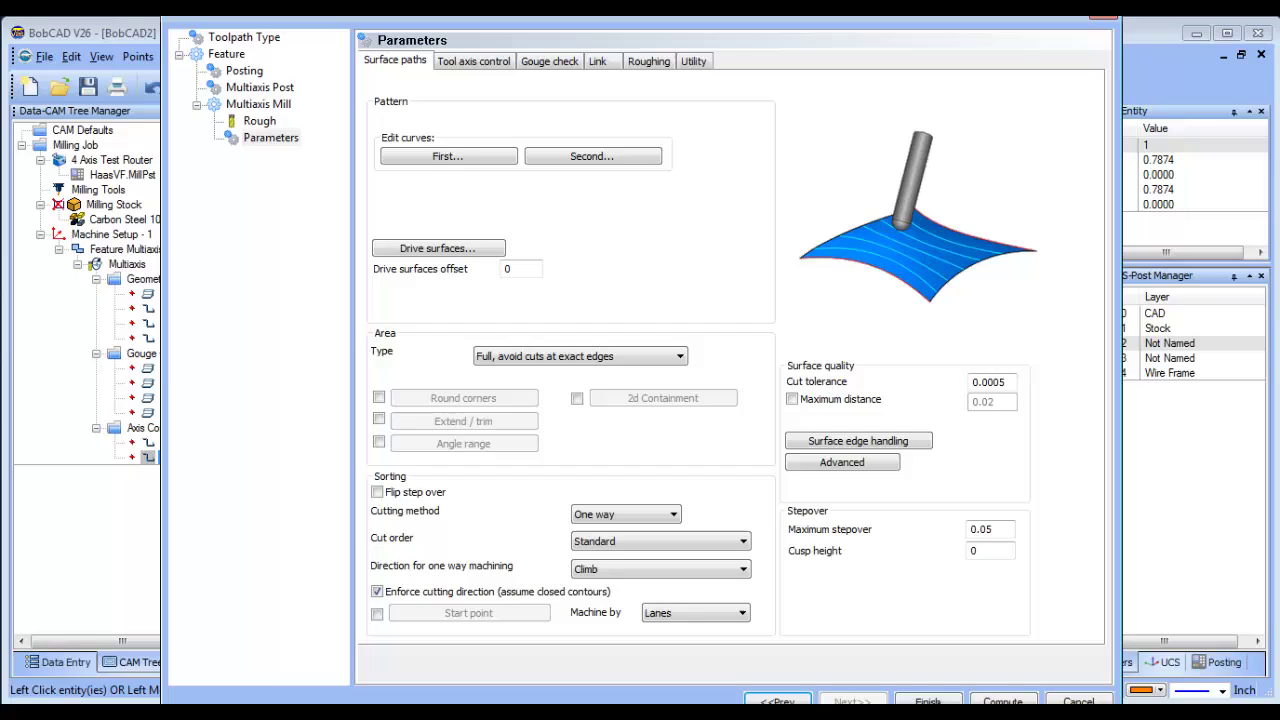
{"action": "left_click", "coordinate": [928, 700]}
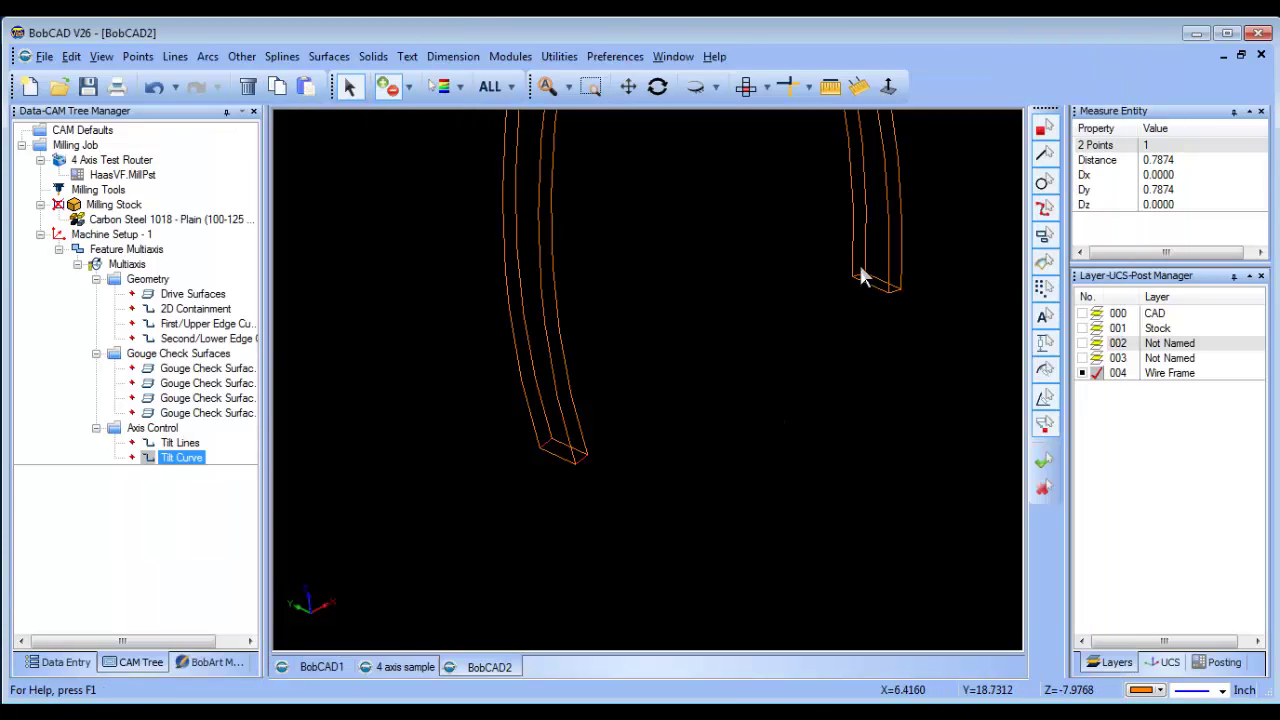
Review the feature's geometry entries and start re-selecting the Second/Lower Edge curve
{"action": "left_click", "coordinate": [948, 373]}
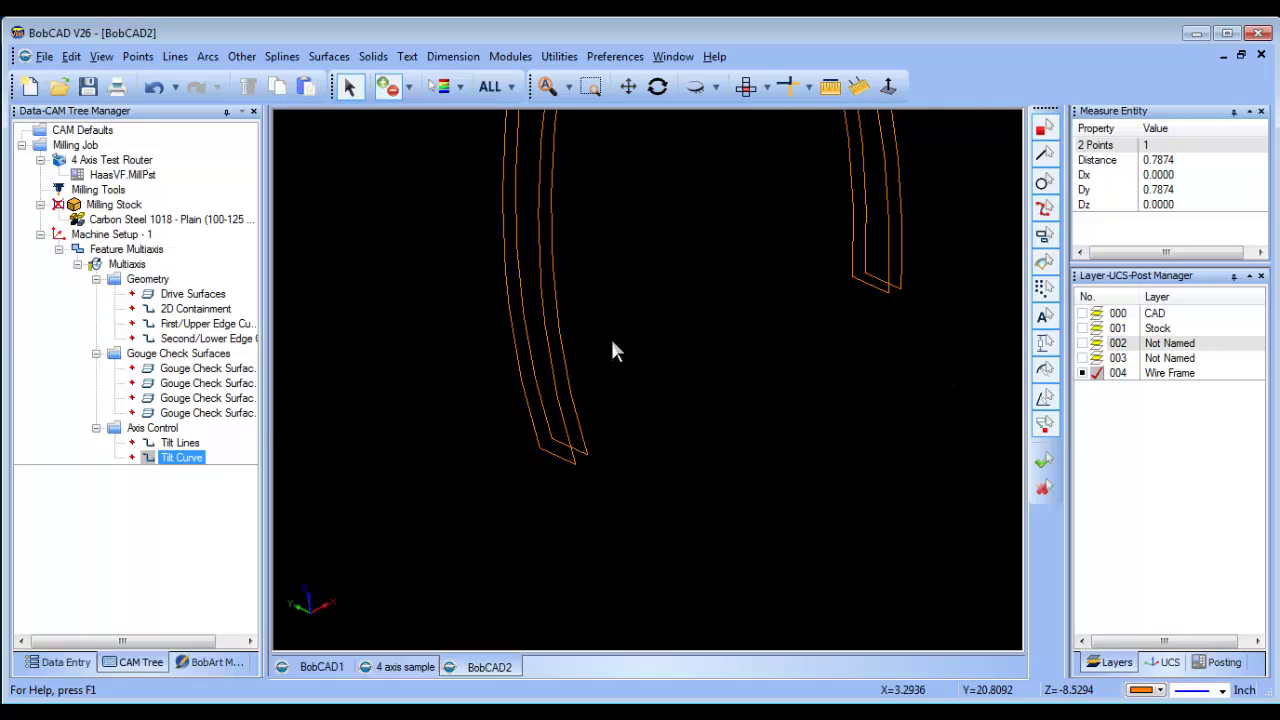
{"action": "left_click", "coordinate": [196, 297]}
{"action": "left_click", "coordinate": [196, 309]}
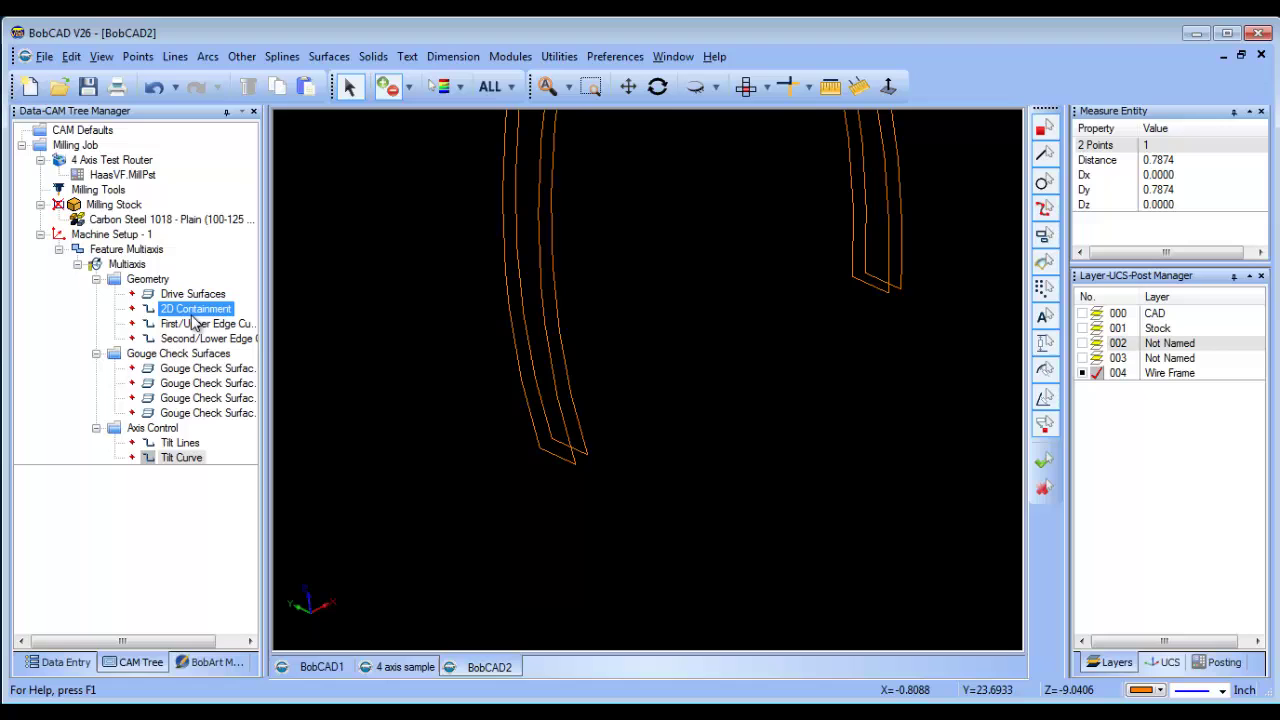
{"action": "left_click", "coordinate": [196, 297]}
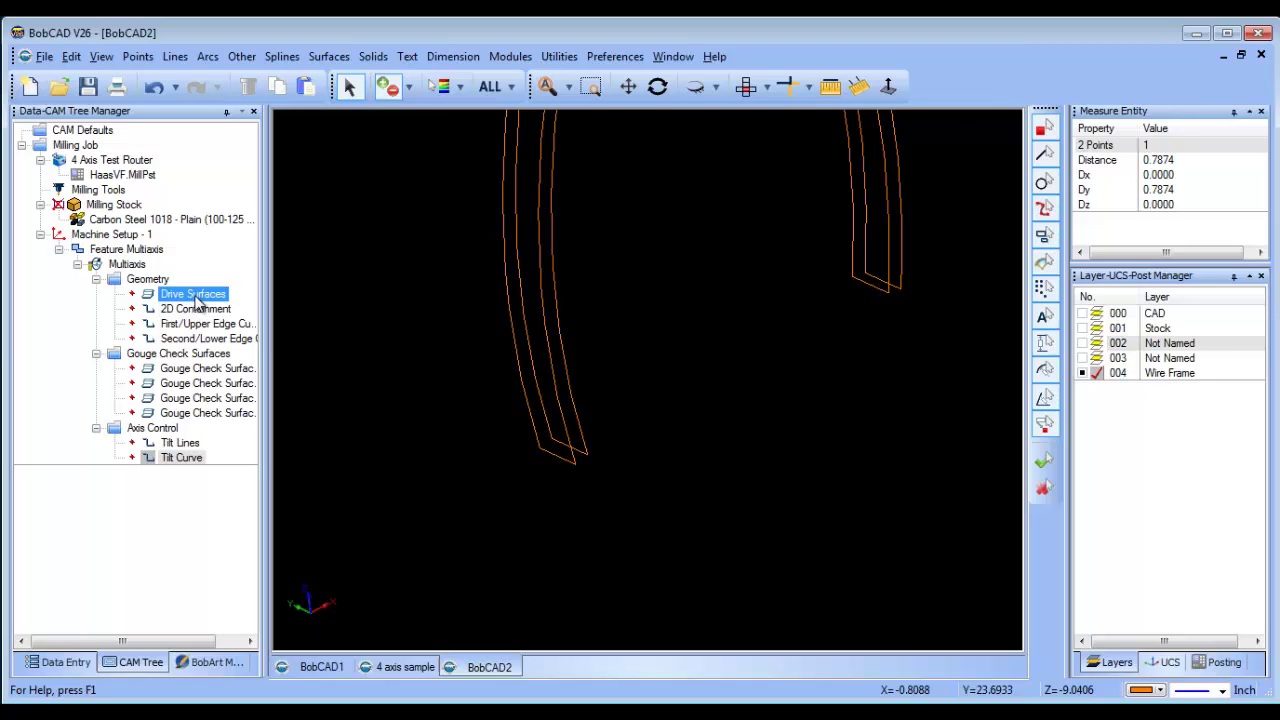
{"action": "left_click", "coordinate": [205, 324]}
{"action": "right_click", "coordinate": [240, 336]}
{"action": "left_click", "coordinate": [265, 341]}
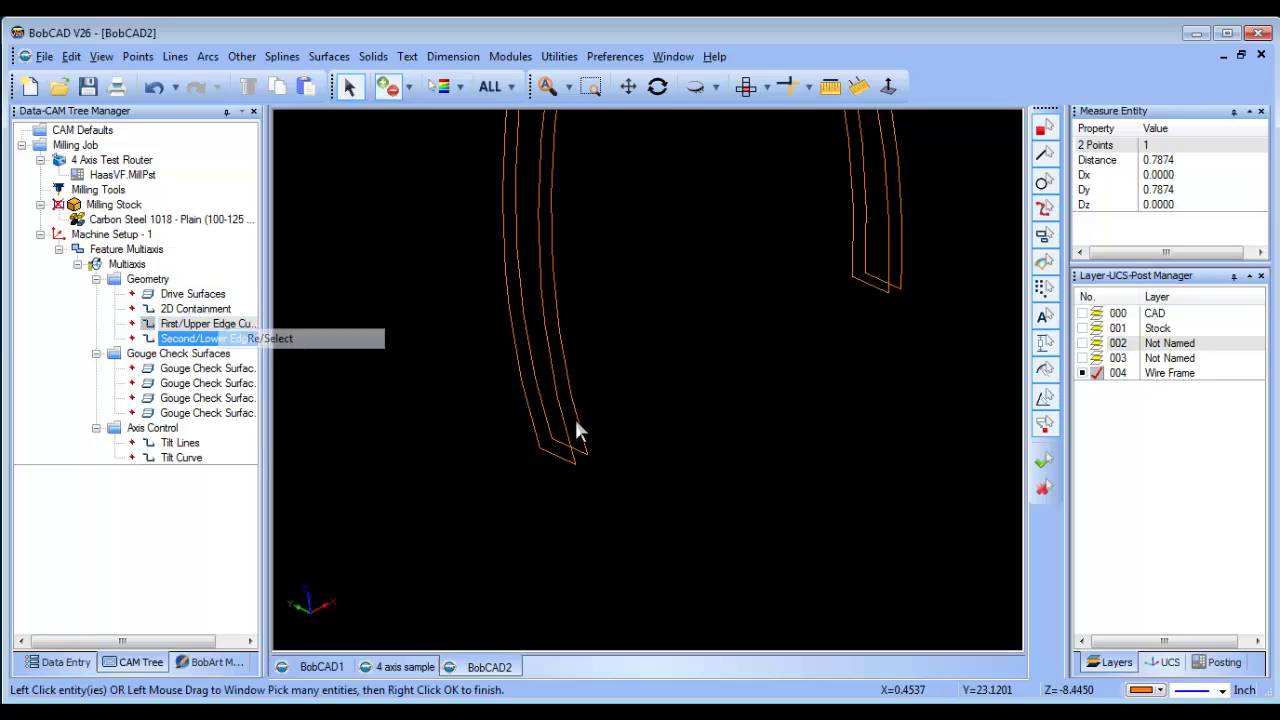
Pick a lower edge curve of the slot, then cancel the pick after orbiting
{"action": "left_click", "coordinate": [571, 460]}
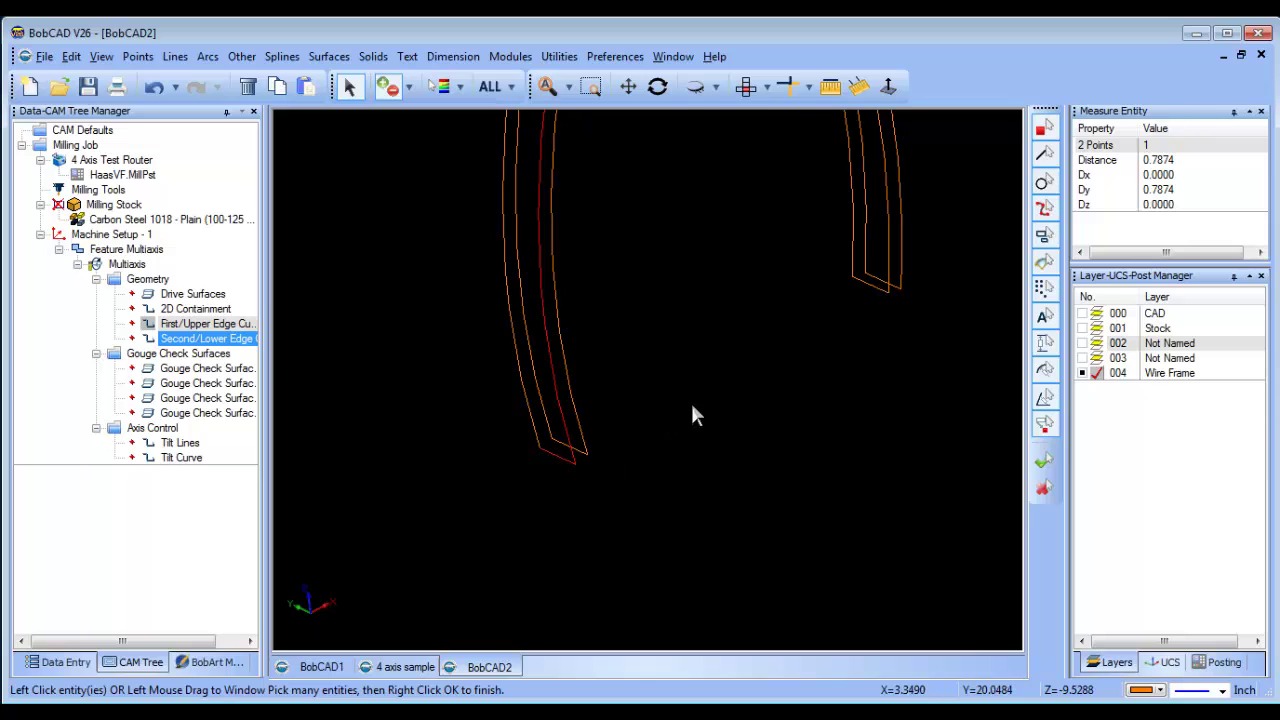
{"action": "scroll", "coordinate": [733, 374], "scroll_direction": "down", "scroll_amount": 3}
{"action": "middle_click_drag", "start_coordinate": [730, 336], "coordinate": [771, 258]}
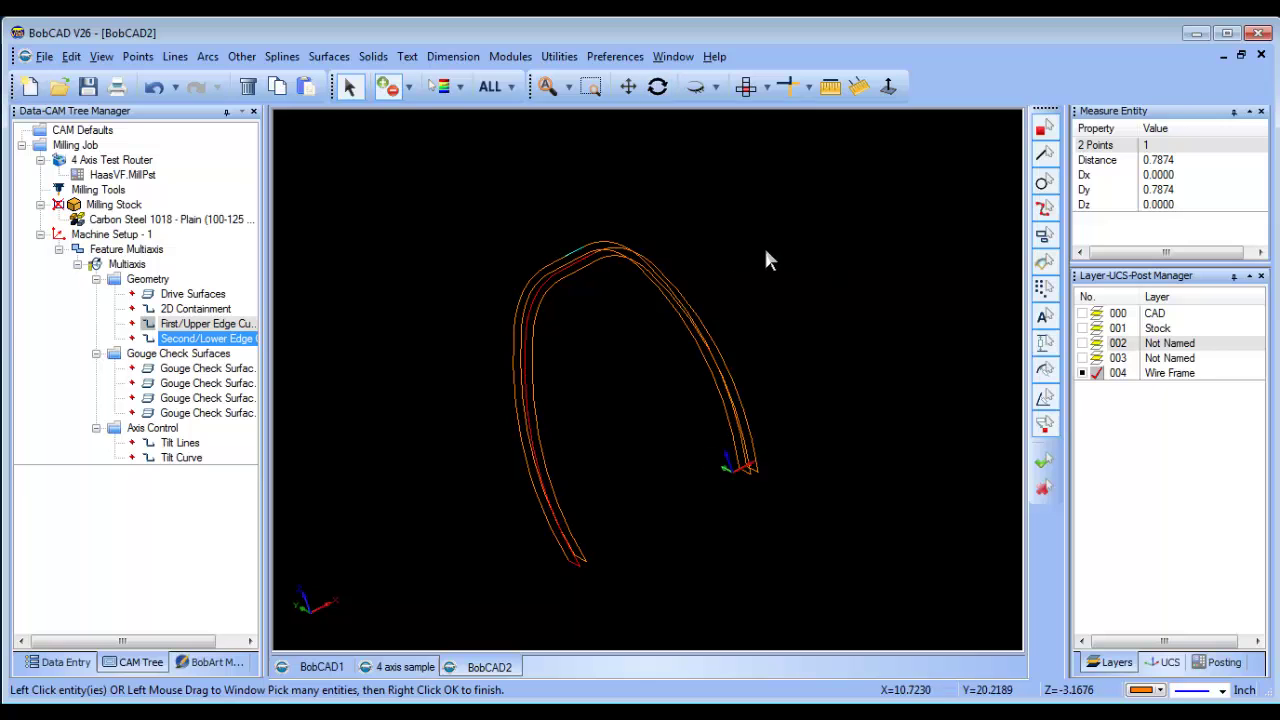
{"action": "right_click", "coordinate": [765, 252]}
{"action": "left_click", "coordinate": [812, 279]}
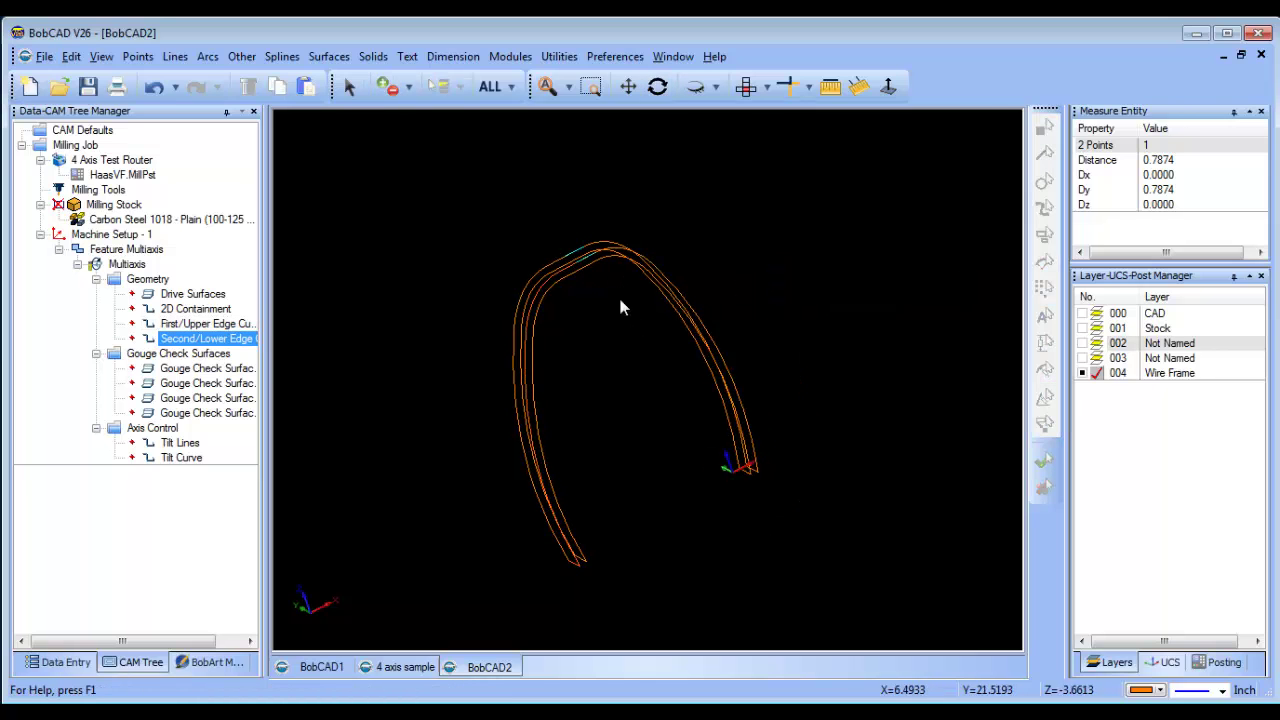
Pick the two segments along the arch top, then cancel that pick as well
{"action": "scroll", "coordinate": [630, 370], "scroll_direction": "up", "scroll_amount": 8}
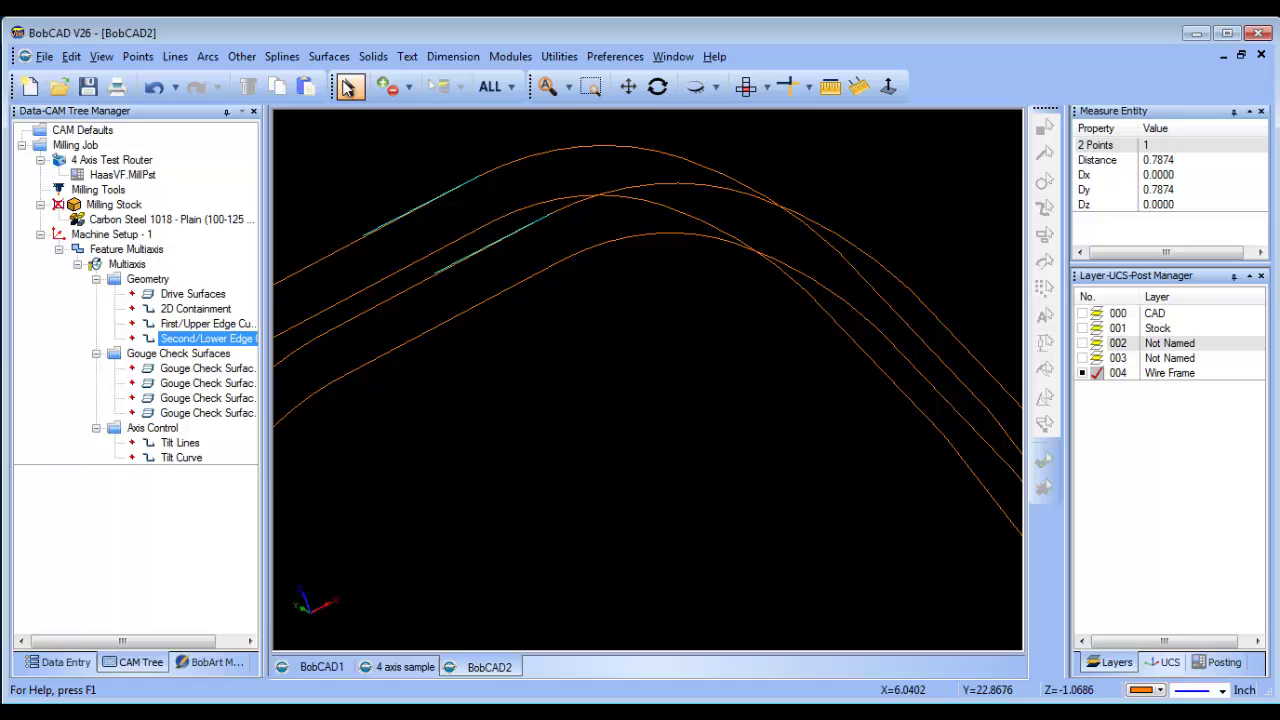
{"action": "left_click", "coordinate": [478, 180]}
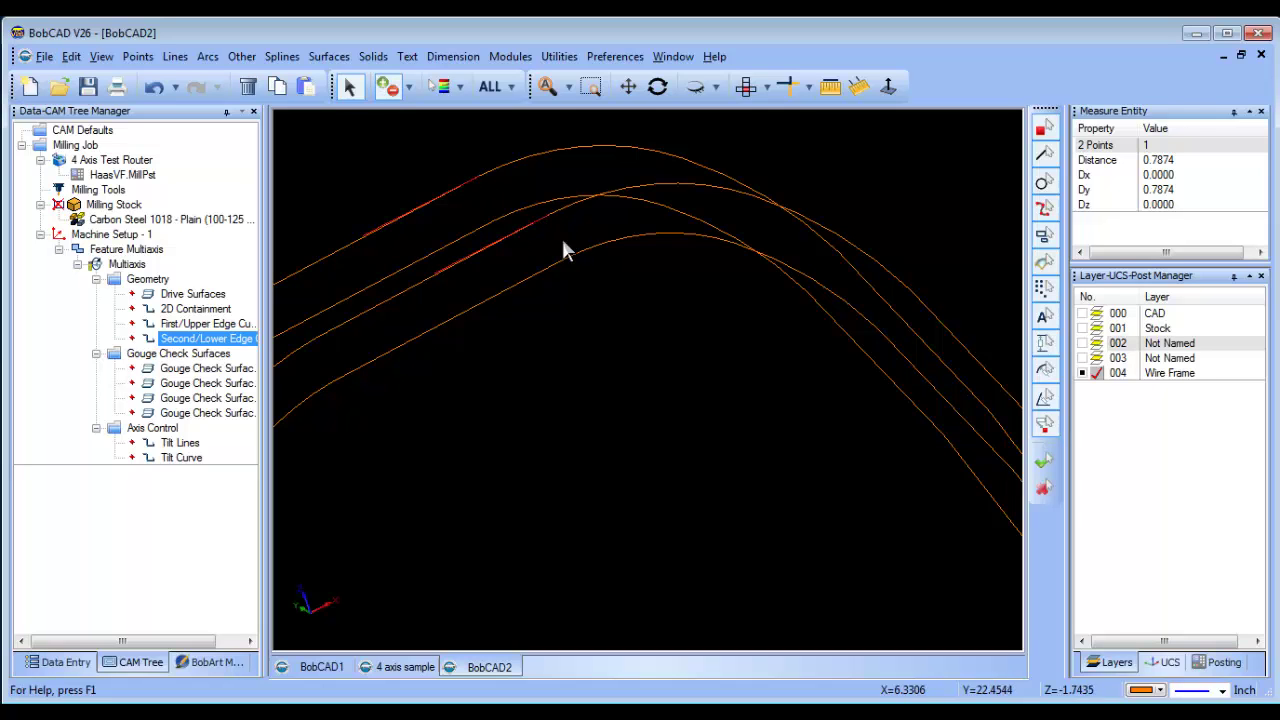
{"action": "middle_click_drag", "start_coordinate": [590, 250], "coordinate": [658, 291]}
{"action": "key", "text": "Escape"}
{"action": "scroll", "coordinate": [640, 449], "scroll_direction": "down", "scroll_amount": 3}
{"action": "middle_click_drag", "start_coordinate": [640, 449], "coordinate": [629, 420]}
{"action": "scroll", "coordinate": [600, 430], "scroll_direction": "up", "scroll_amount": 3}
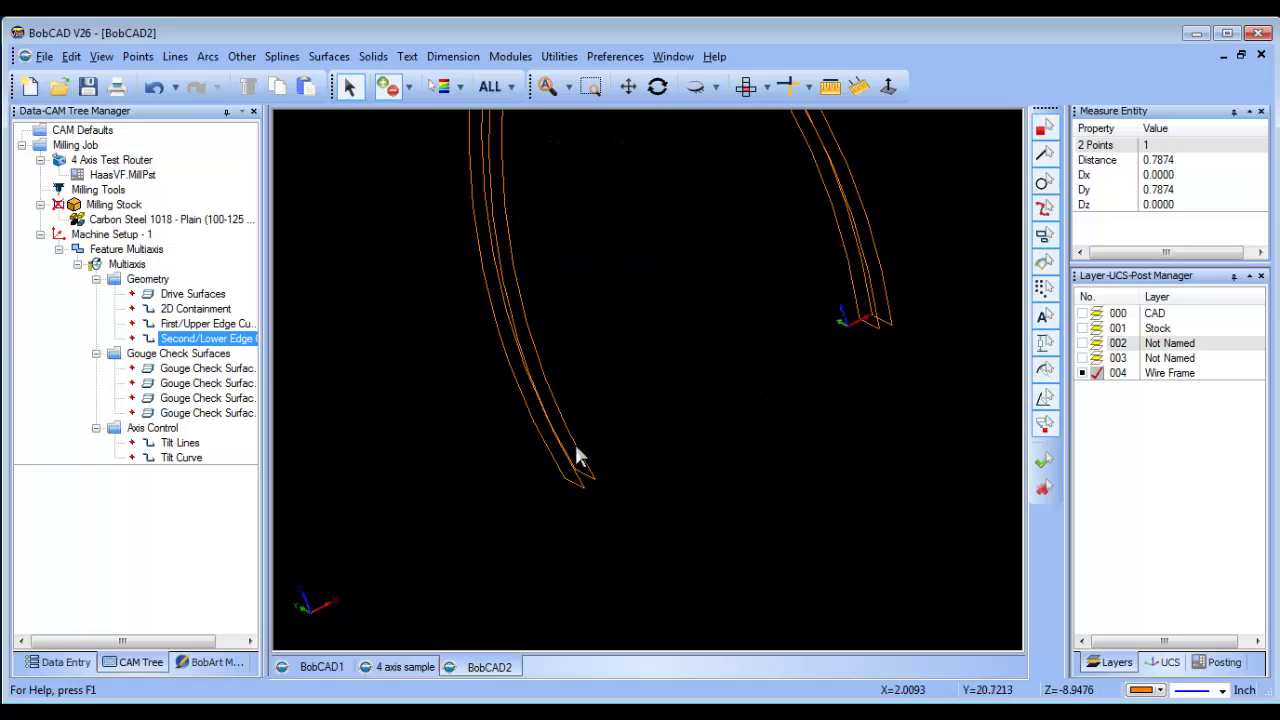
{"action": "right_click", "coordinate": [672, 400]}
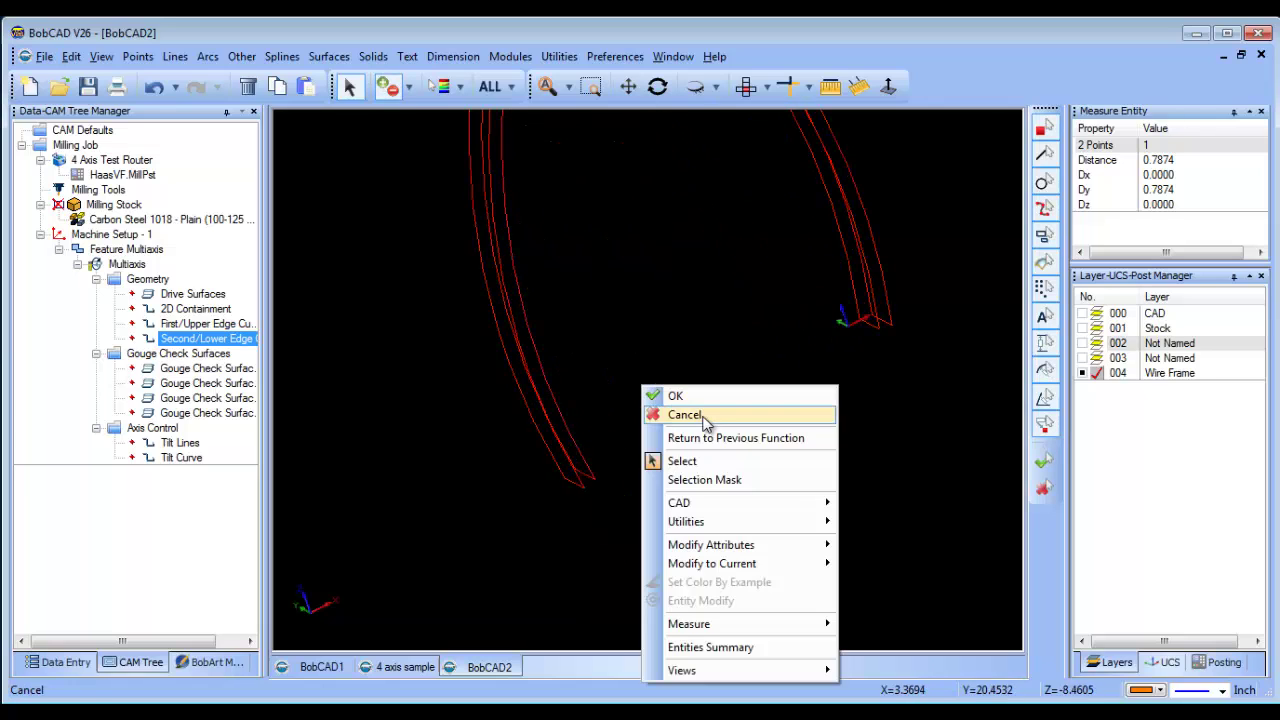
{"action": "left_click", "coordinate": [672, 414]}
Re-select an edge curve entry and pick the slot's lower edge curve
{"action": "left_click", "coordinate": [195, 308]}
{"action": "right_click", "coordinate": [200, 309]}
{"action": "left_click", "coordinate": [190, 323]}
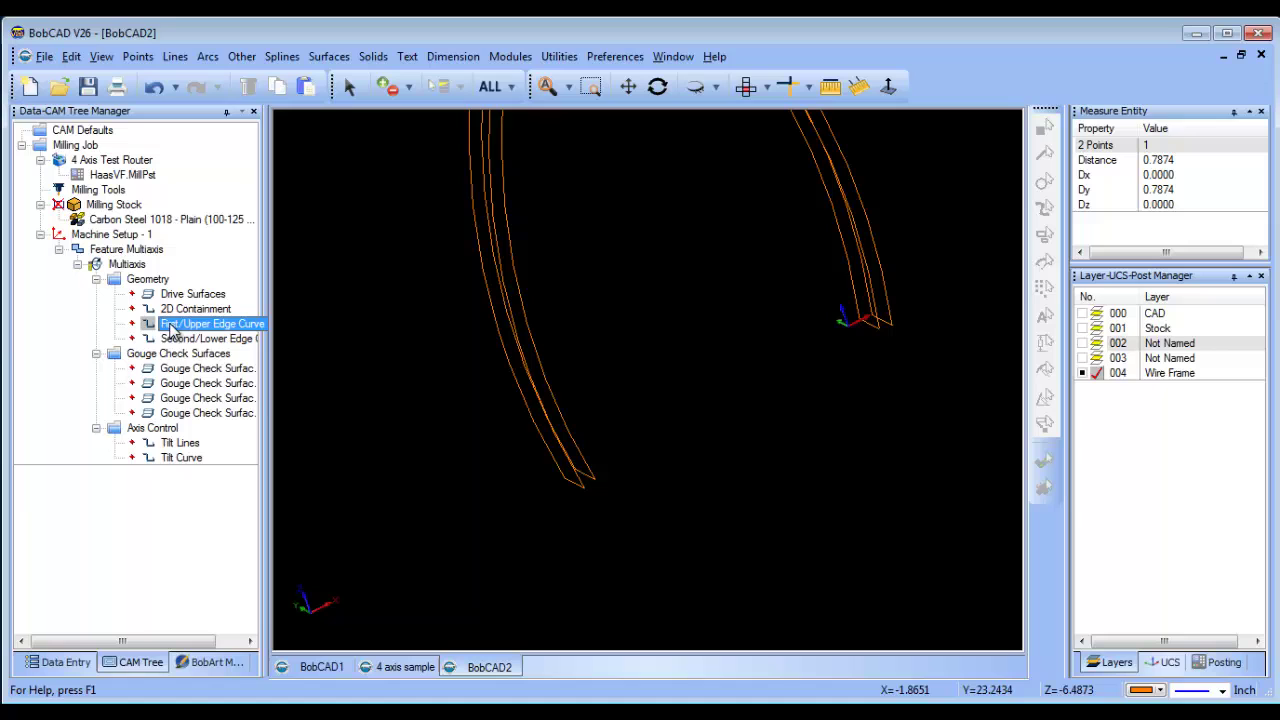
{"action": "right_click", "coordinate": [190, 324]}
{"action": "left_click", "coordinate": [224, 336]}
{"action": "left_click", "coordinate": [570, 485]}
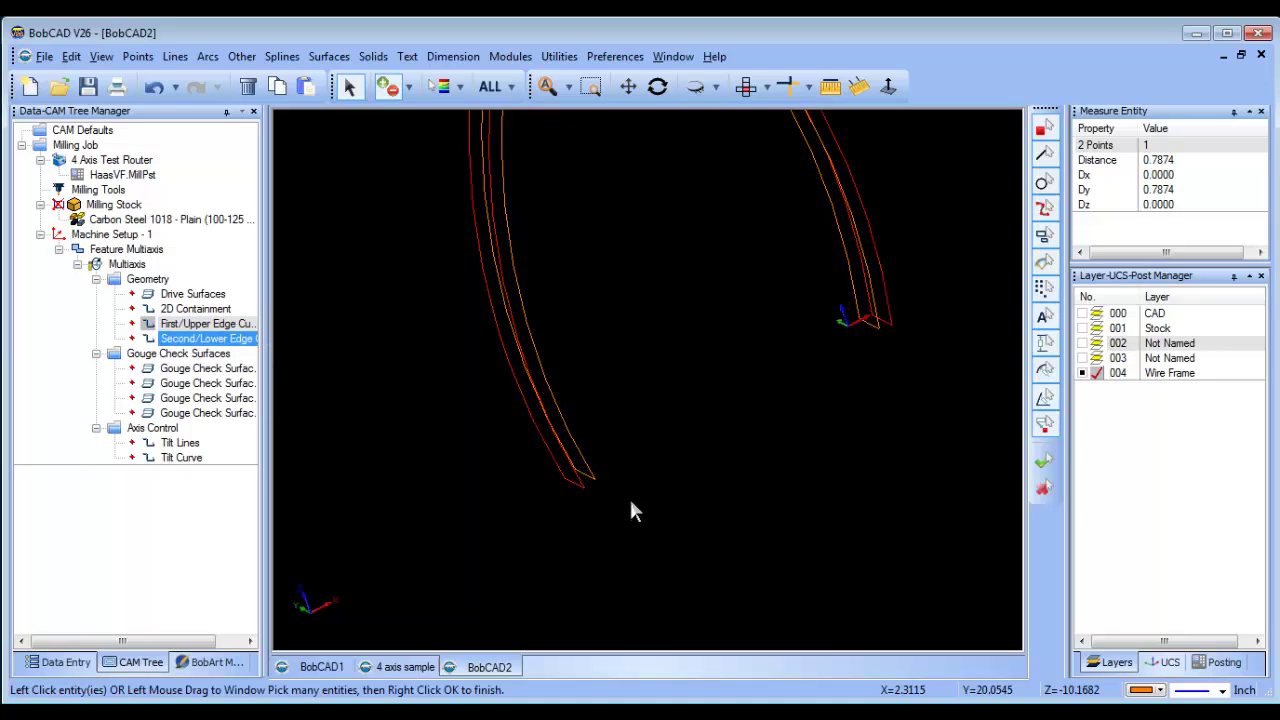
{"action": "right_click", "coordinate": [629, 495]}
Re-pick the slot's lower edge curve as the Second/Lower Edge Curves geometry
{"action": "right_click", "coordinate": [172, 343]}
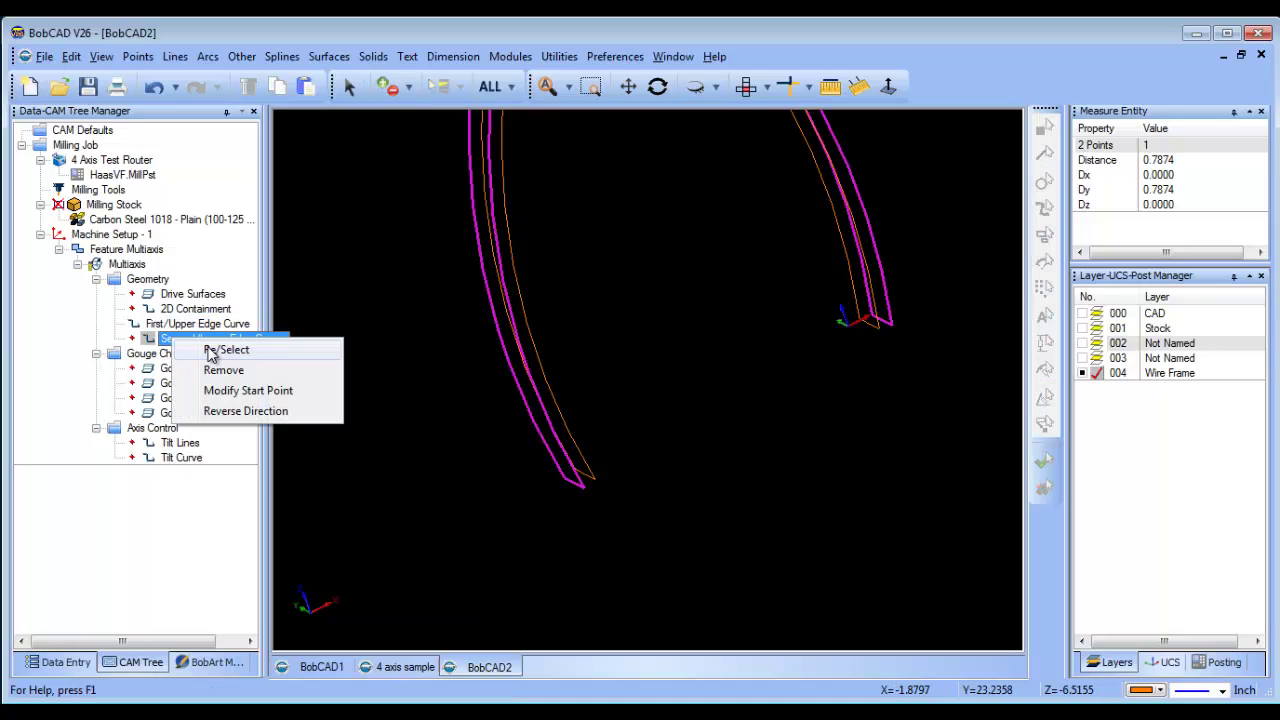
{"action": "left_click", "coordinate": [229, 349]}
{"action": "left_click", "coordinate": [583, 474]}
{"action": "right_click", "coordinate": [676, 462]}
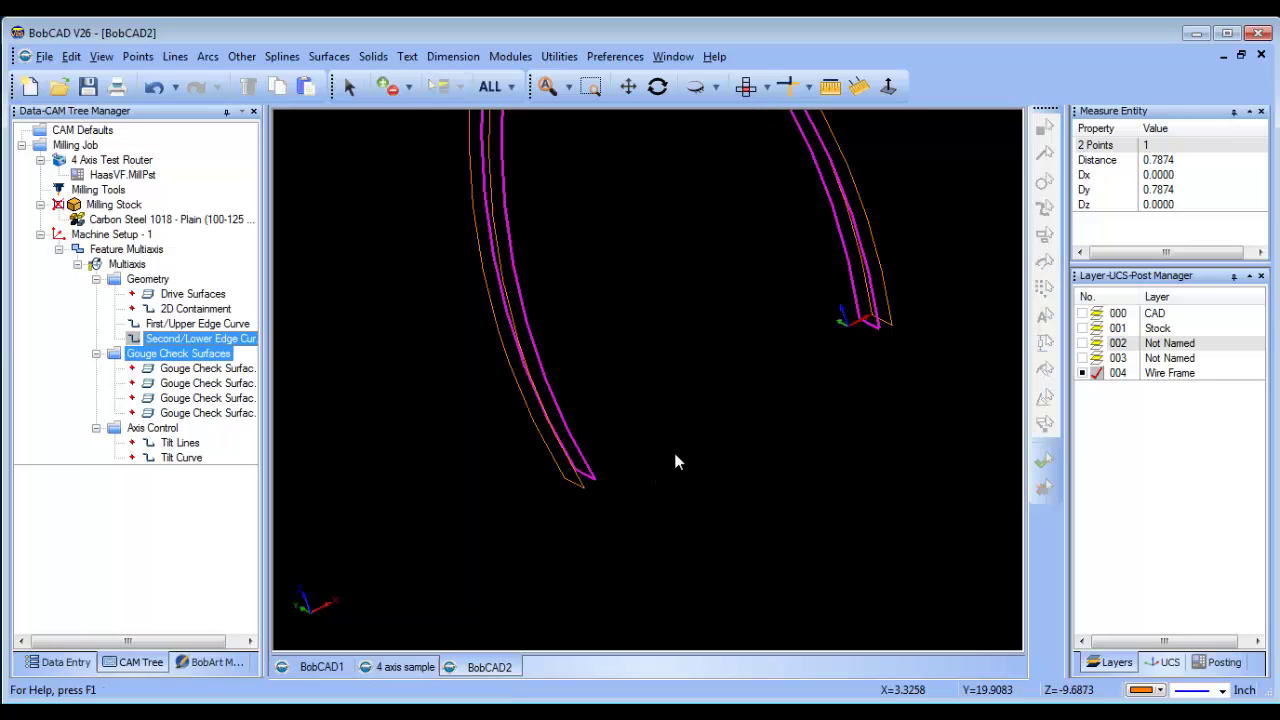
{"action": "right_click", "coordinate": [114, 250]}
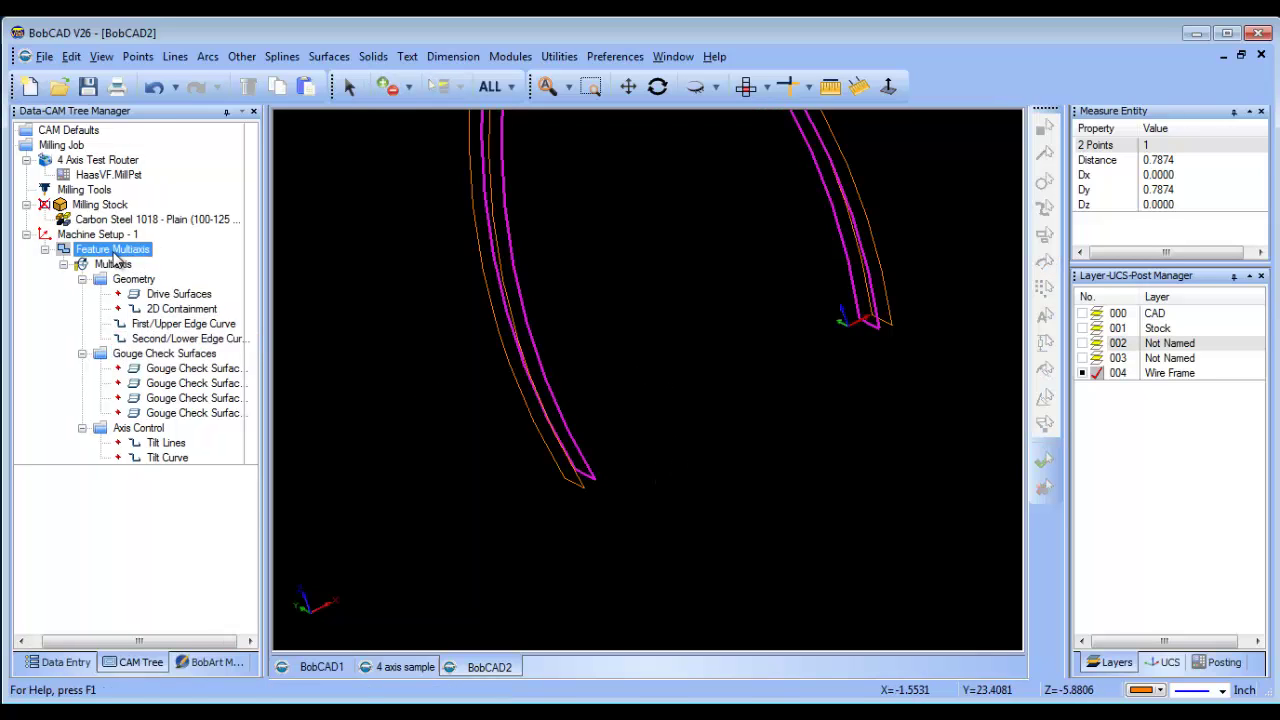
Reassign the drive surfaces by showing layer 003 and picking all slot surfaces
{"action": "left_click", "coordinate": [162, 265]}
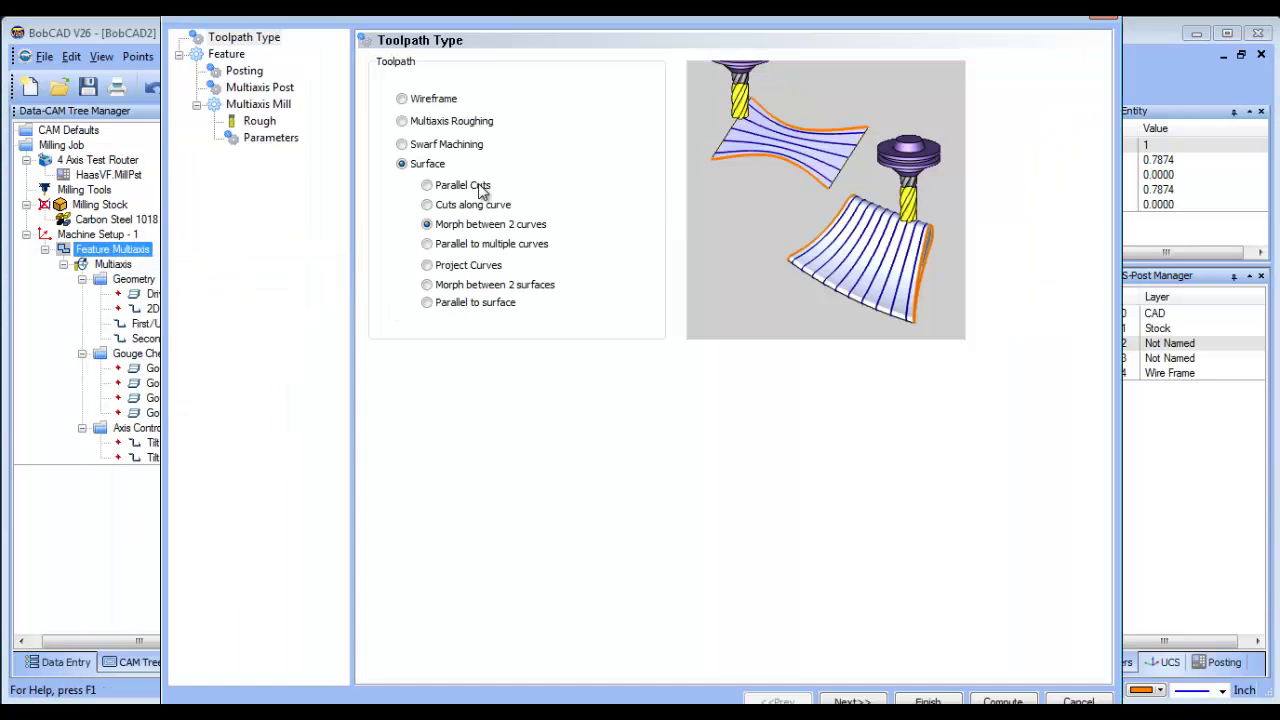
{"action": "left_click", "coordinate": [270, 138]}
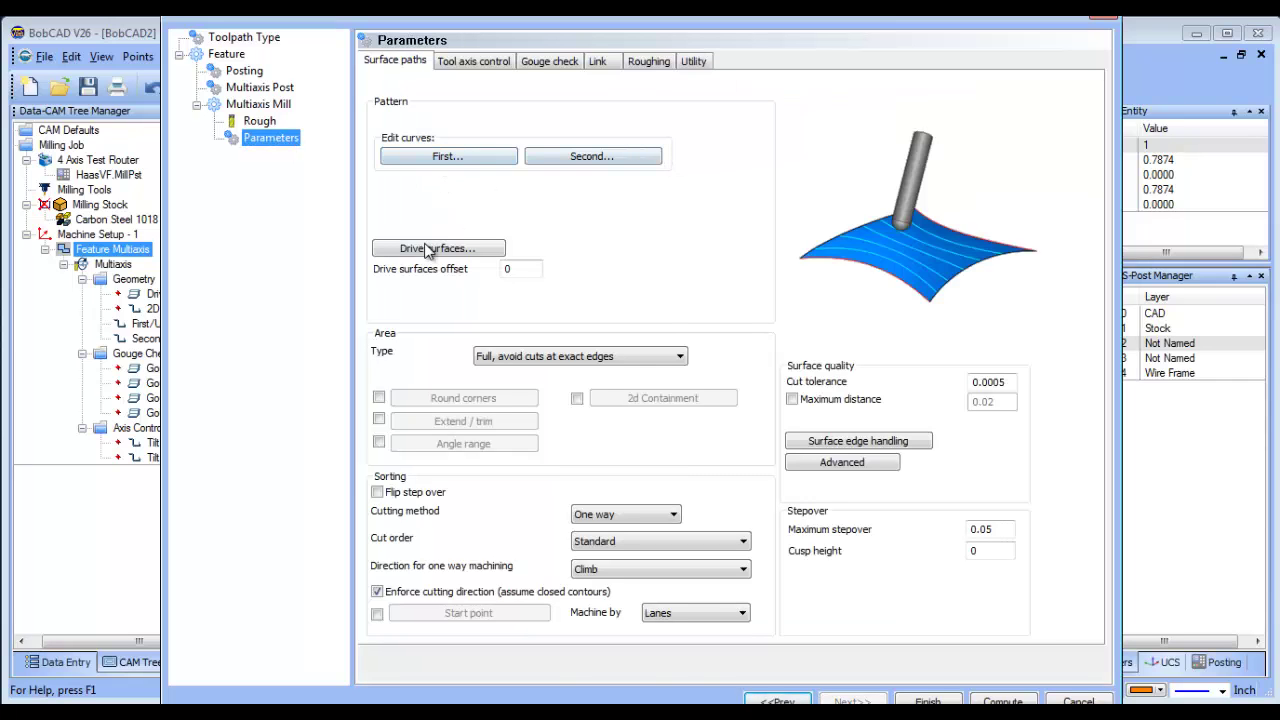
{"action": "left_click", "coordinate": [430, 249]}
{"action": "left_click", "coordinate": [1082, 358]}
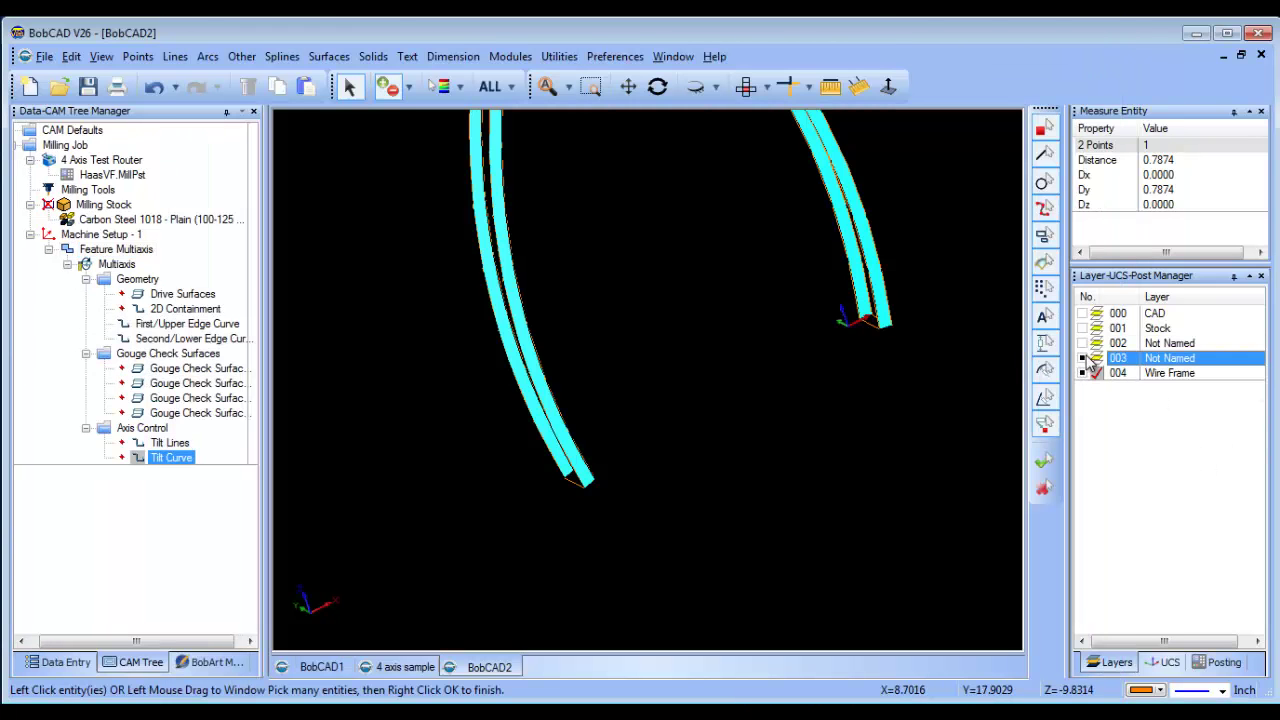
{"action": "left_click", "coordinate": [1097, 358]}
{"action": "left_click", "coordinate": [1085, 374]}
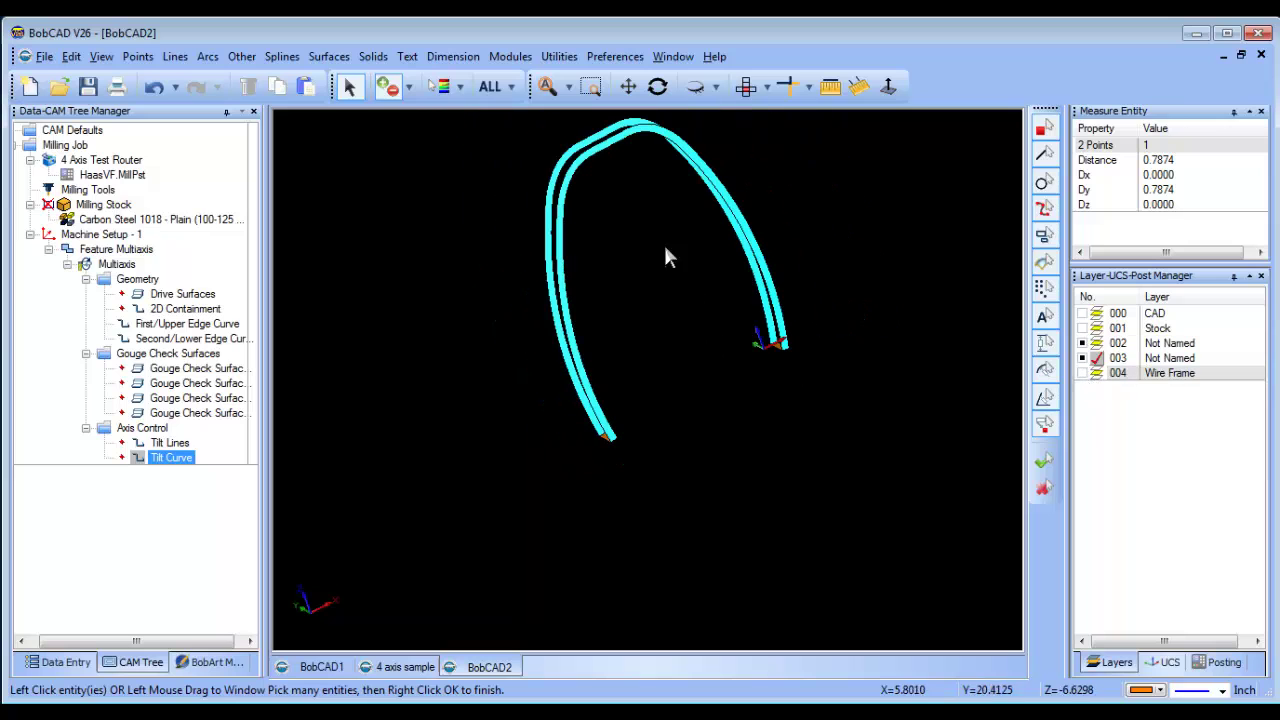
{"action": "left_click", "coordinate": [489, 86]}
{"action": "right_click", "coordinate": [430, 185]}
{"action": "left_click", "coordinate": [474, 196]}
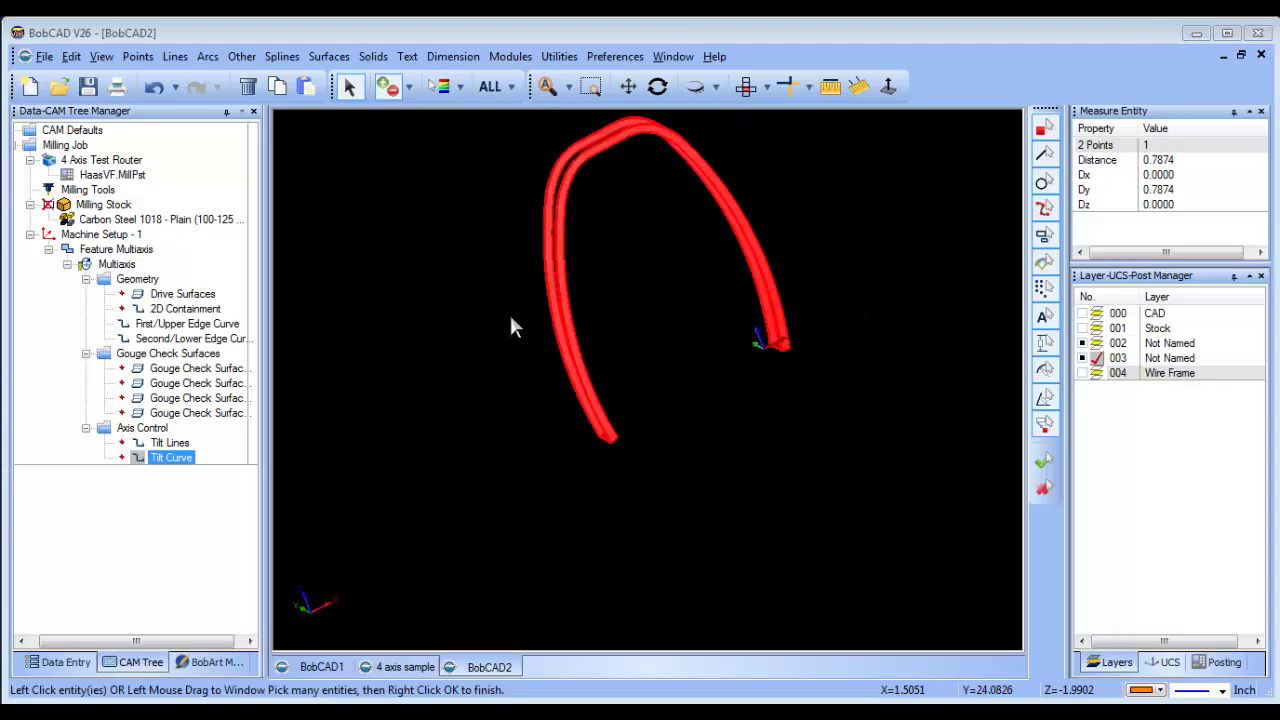
{"action": "left_click_drag", "start_coordinate": [517, 18], "coordinate": [469, 8]}
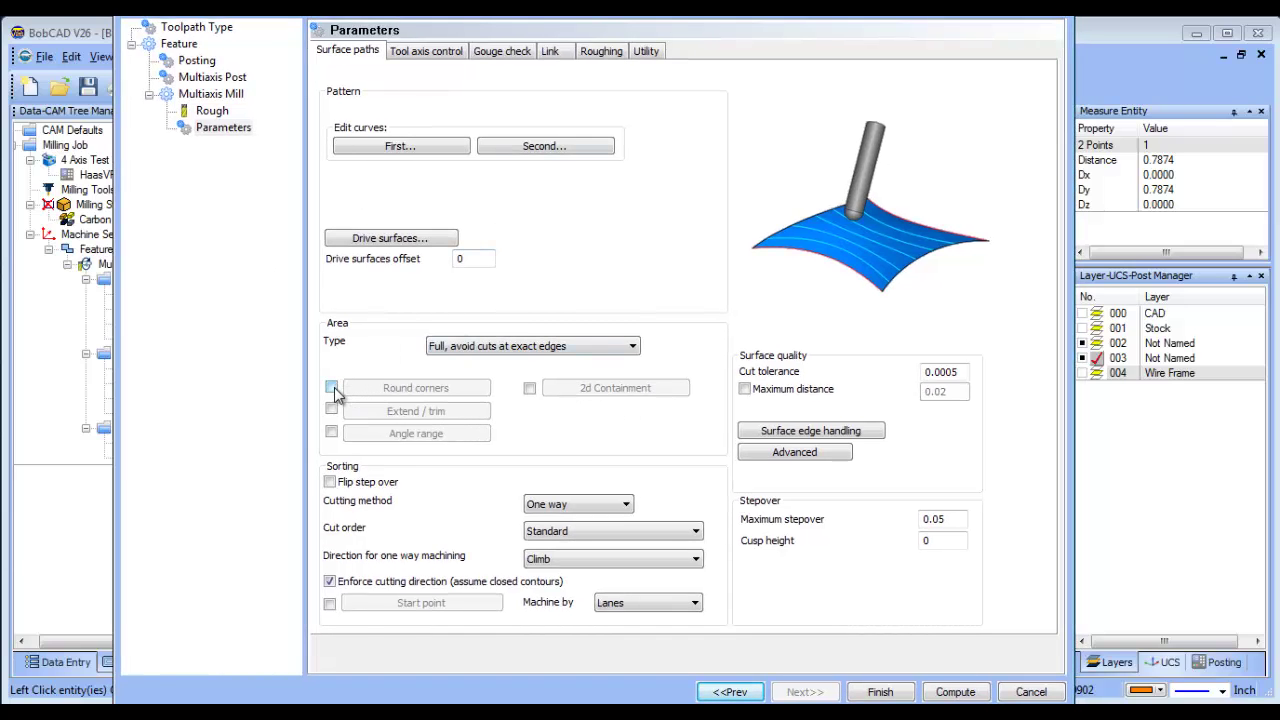
Round corners with a .06 radius and set Area Type to Determined by number of cuts
{"action": "left_click", "coordinate": [443, 390]}
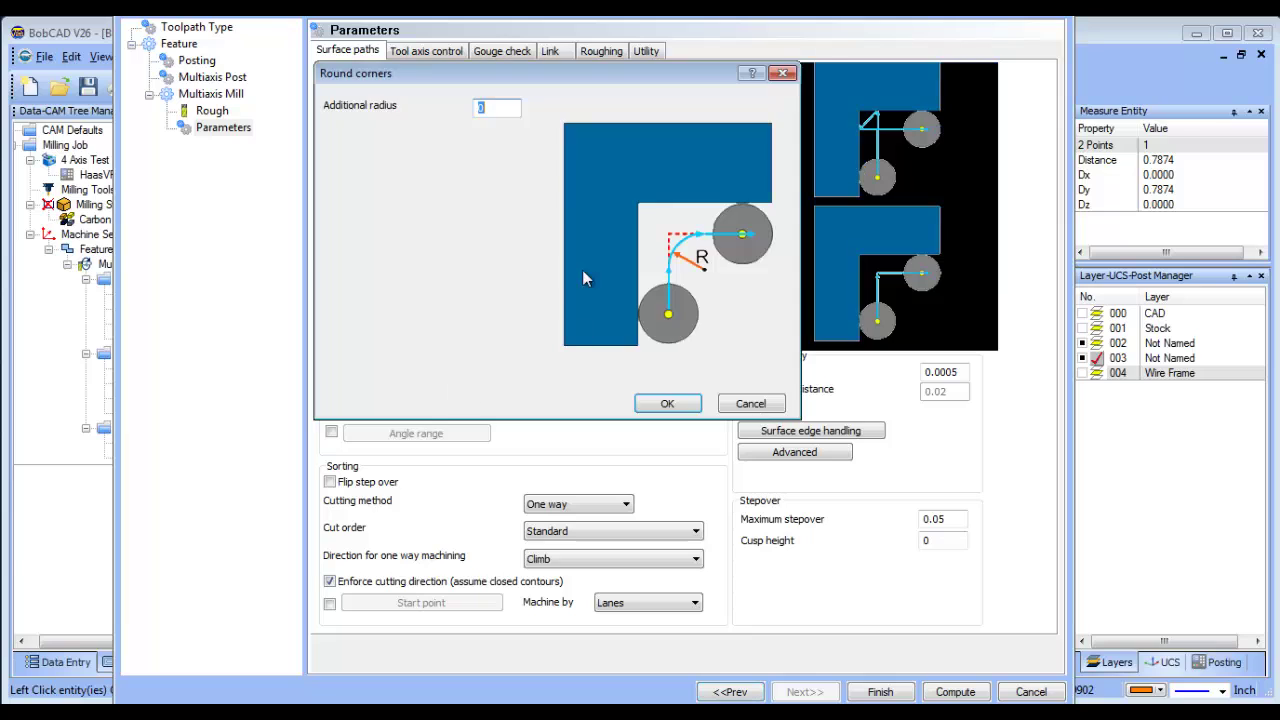
{"action": "type", "text": ".06"}
{"action": "left_click", "coordinate": [684, 403]}
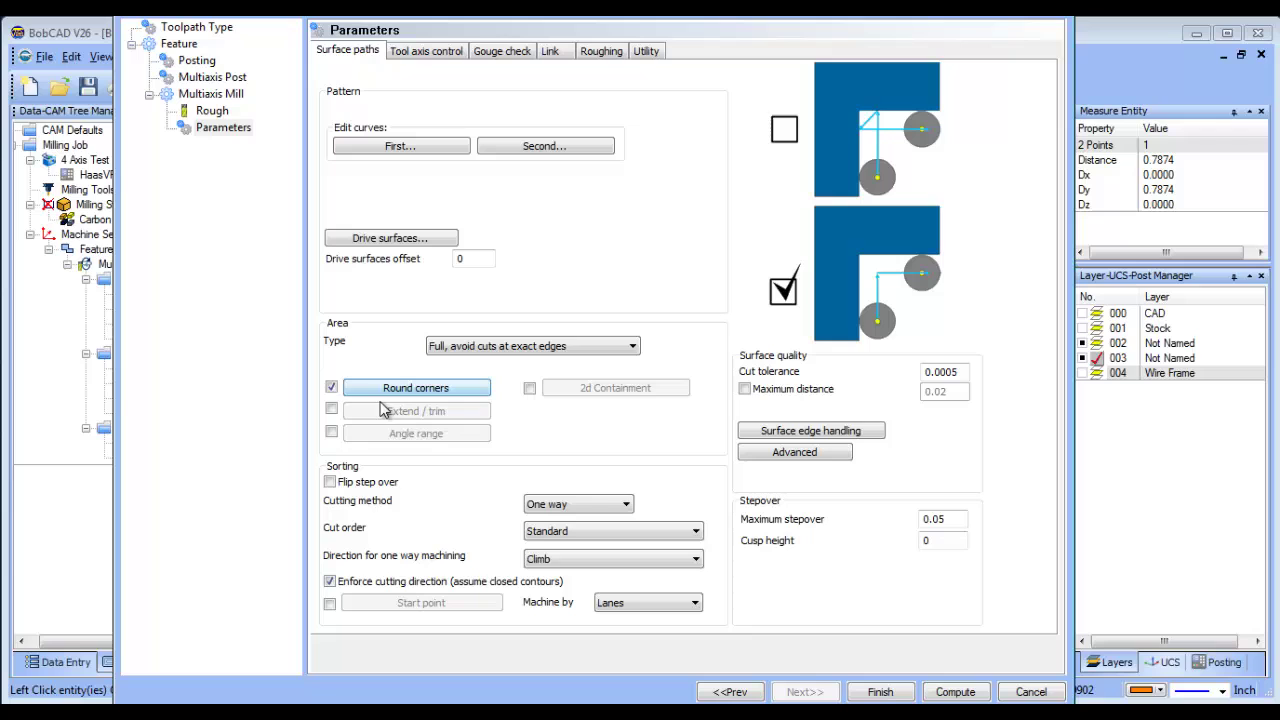
{"action": "left_click", "coordinate": [600, 350]}
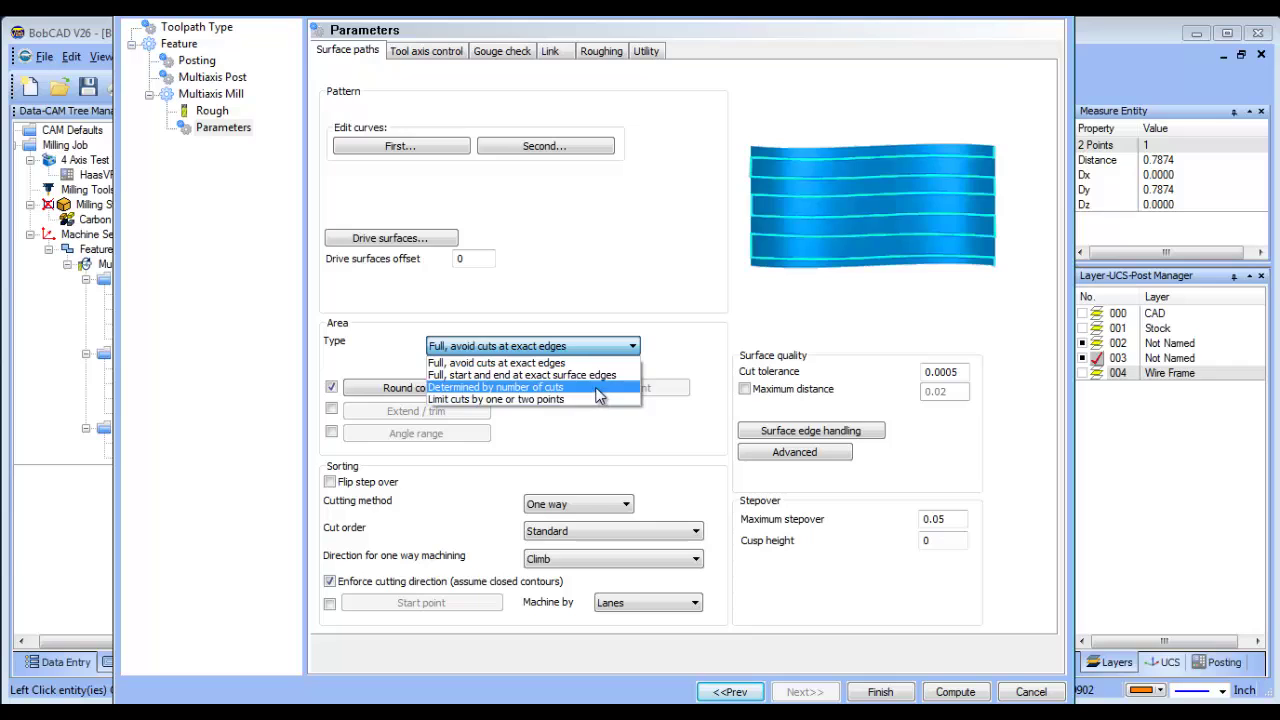
{"action": "left_click", "coordinate": [599, 387]}
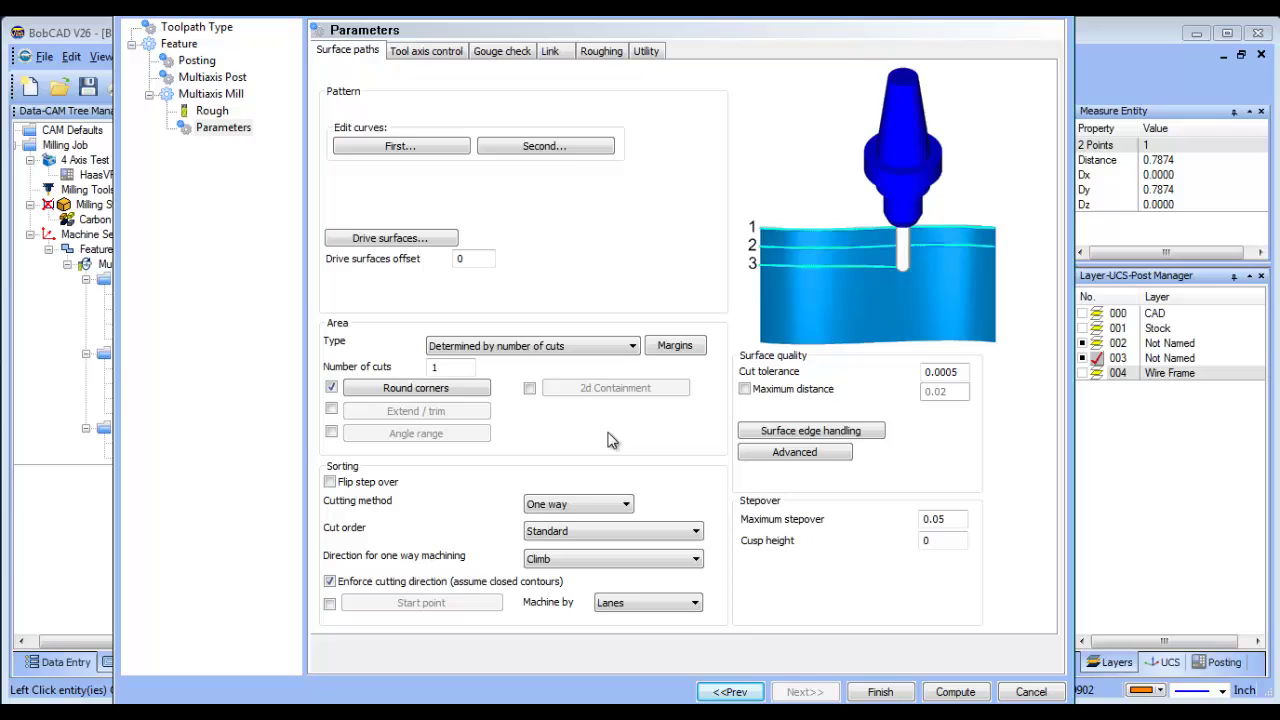
Set the tool axis output format to 4 Axis with X as the rotary direction
{"action": "left_click", "coordinate": [426, 51]}
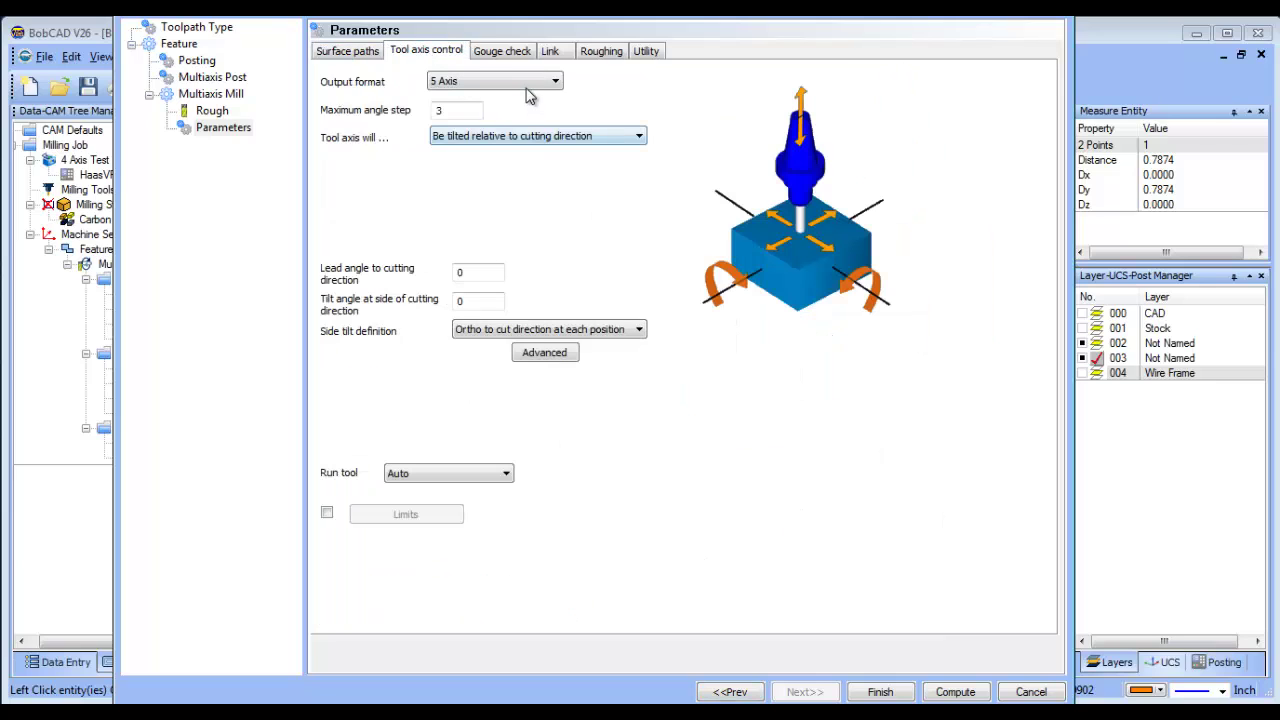
{"action": "left_click", "coordinate": [528, 82]}
{"action": "left_click", "coordinate": [518, 108]}
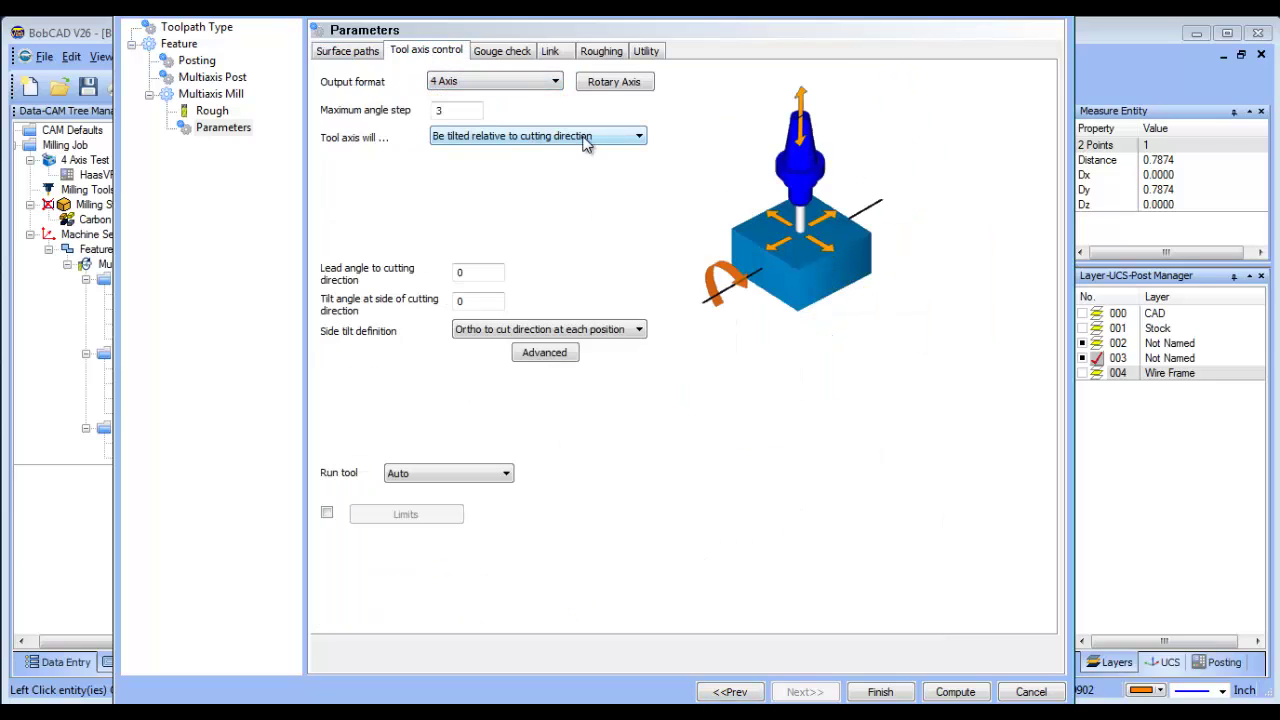
{"action": "left_click", "coordinate": [614, 82]}
{"action": "left_click", "coordinate": [478, 130]}
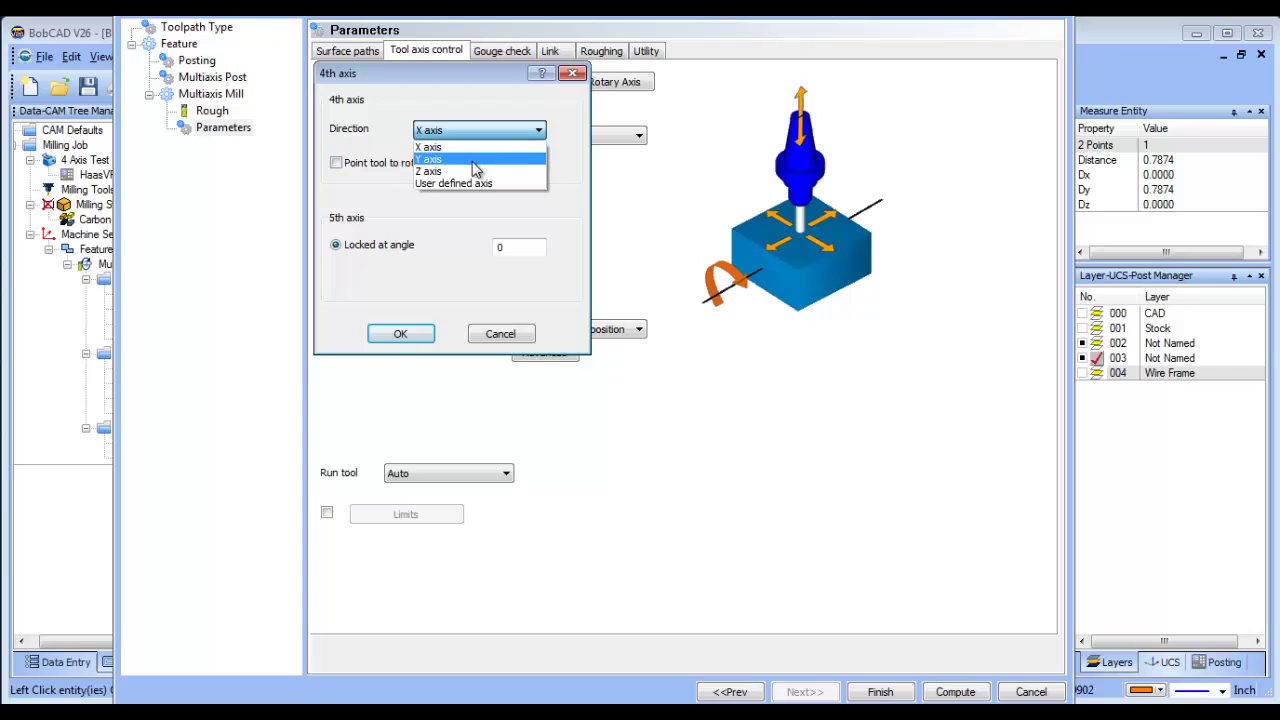
{"action": "left_click", "coordinate": [474, 147]}
{"action": "left_click", "coordinate": [401, 333]}
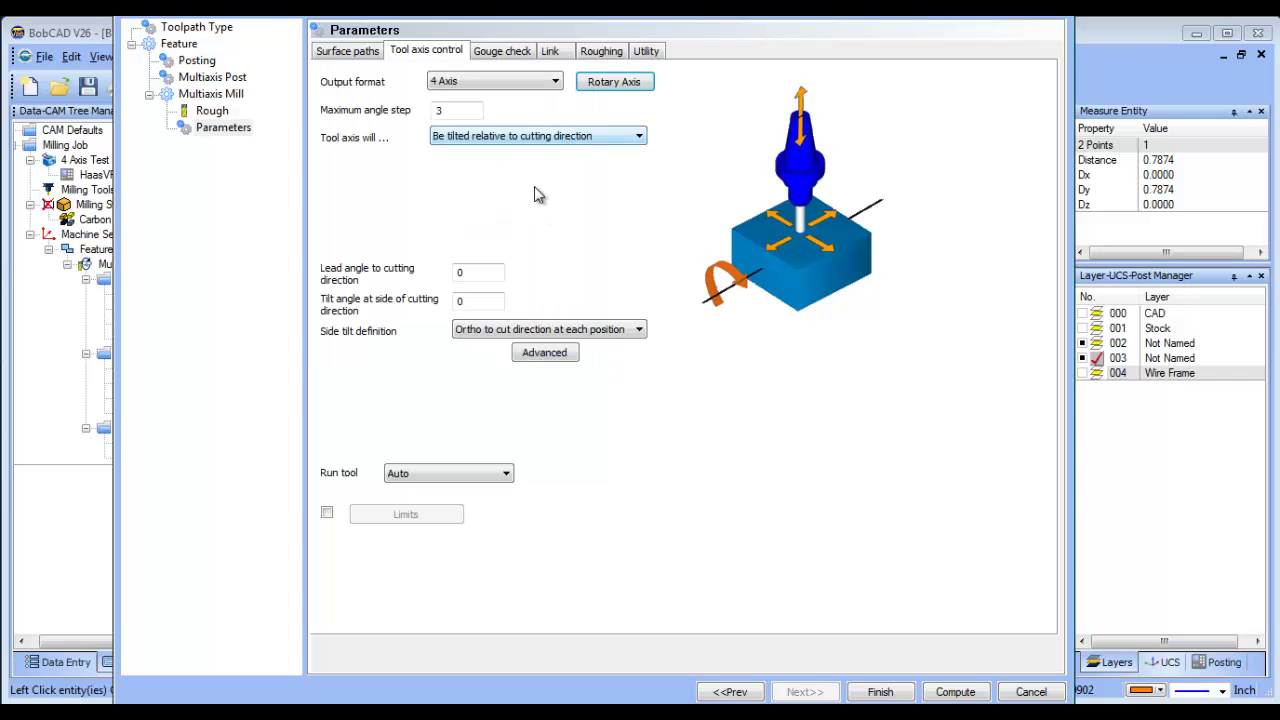
{"action": "double_click", "coordinate": [494, 298]}
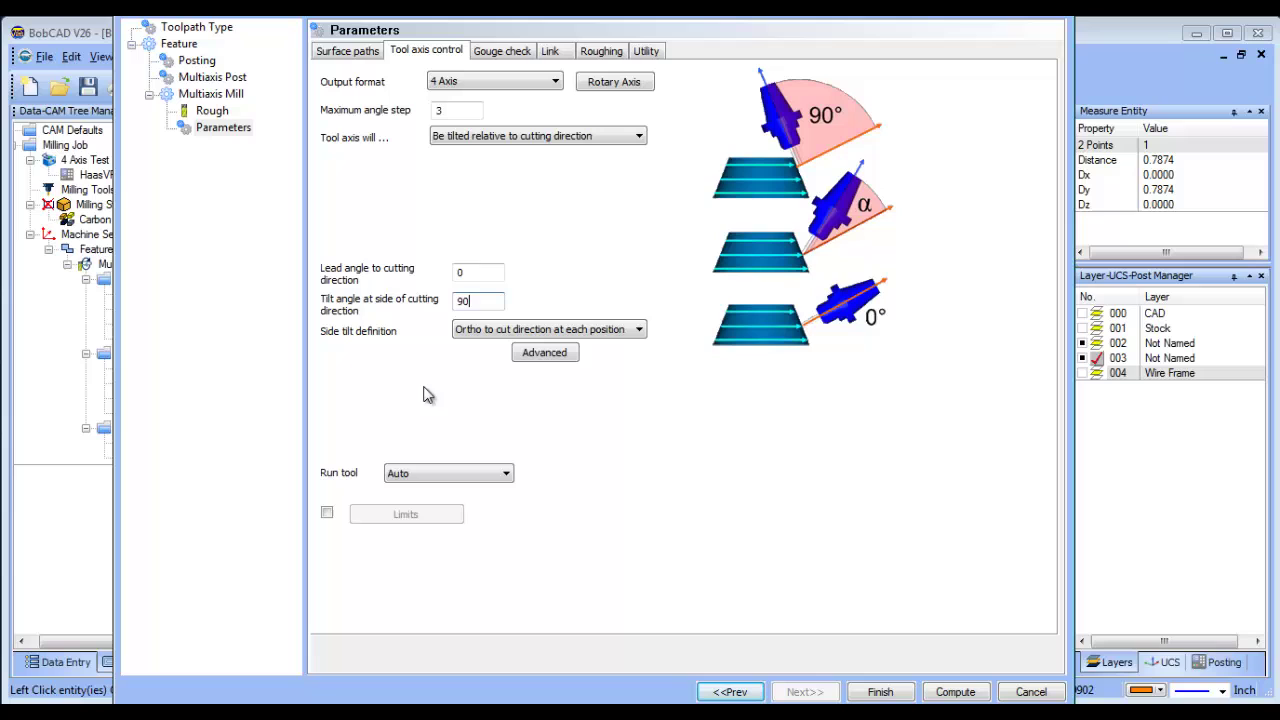
Make the retract clearance area a Y-axis cylinder of radius 20, then show Roughing options
{"action": "left_click", "coordinate": [502, 50]}
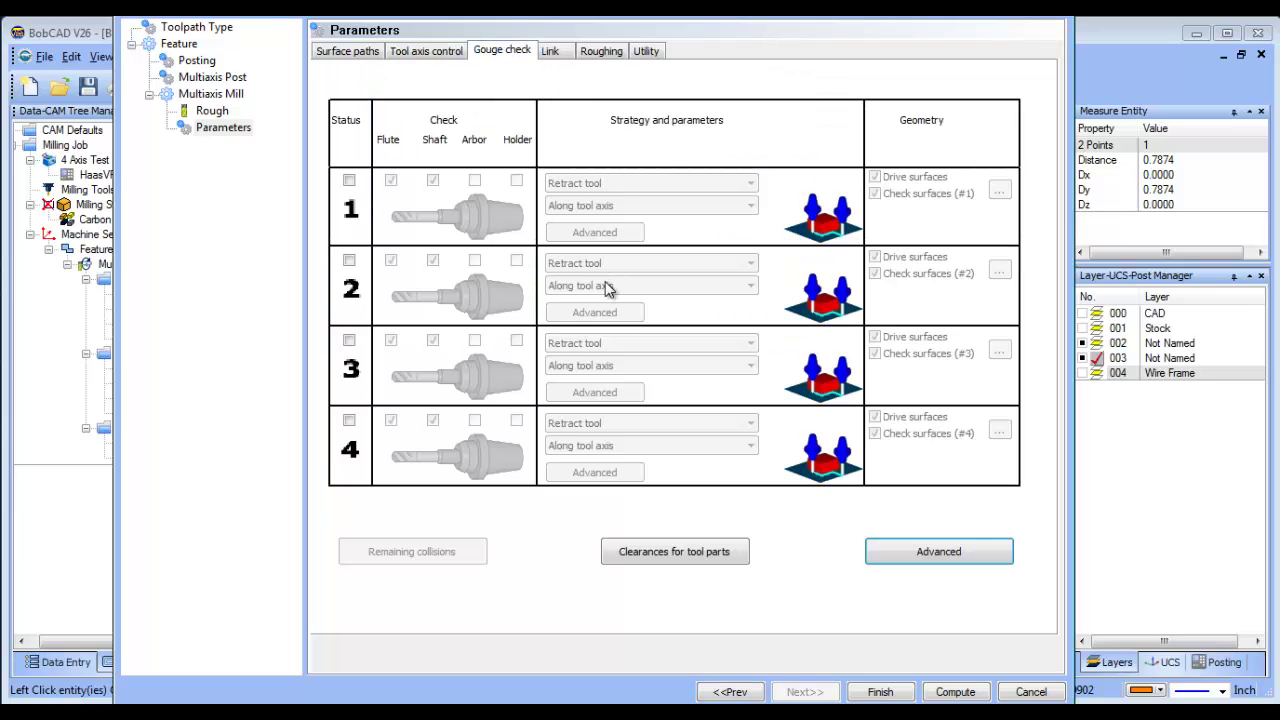
{"action": "left_click", "coordinate": [549, 53]}
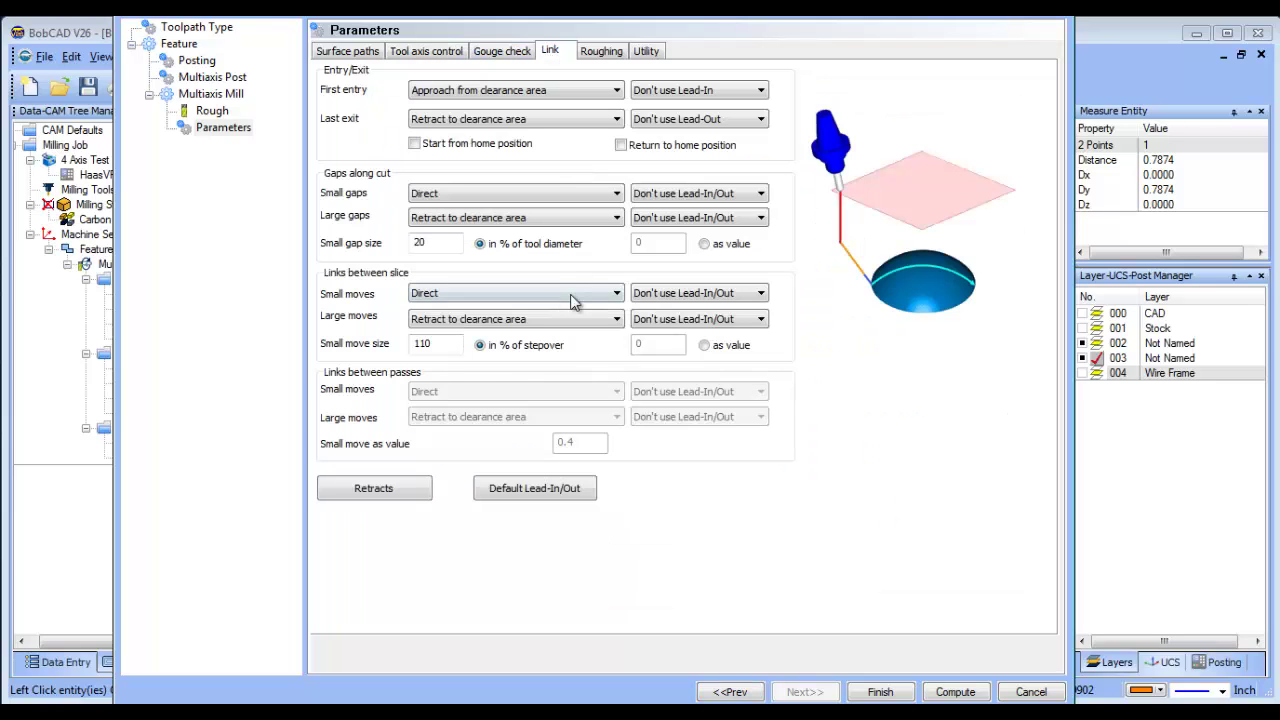
{"action": "left_click", "coordinate": [374, 488]}
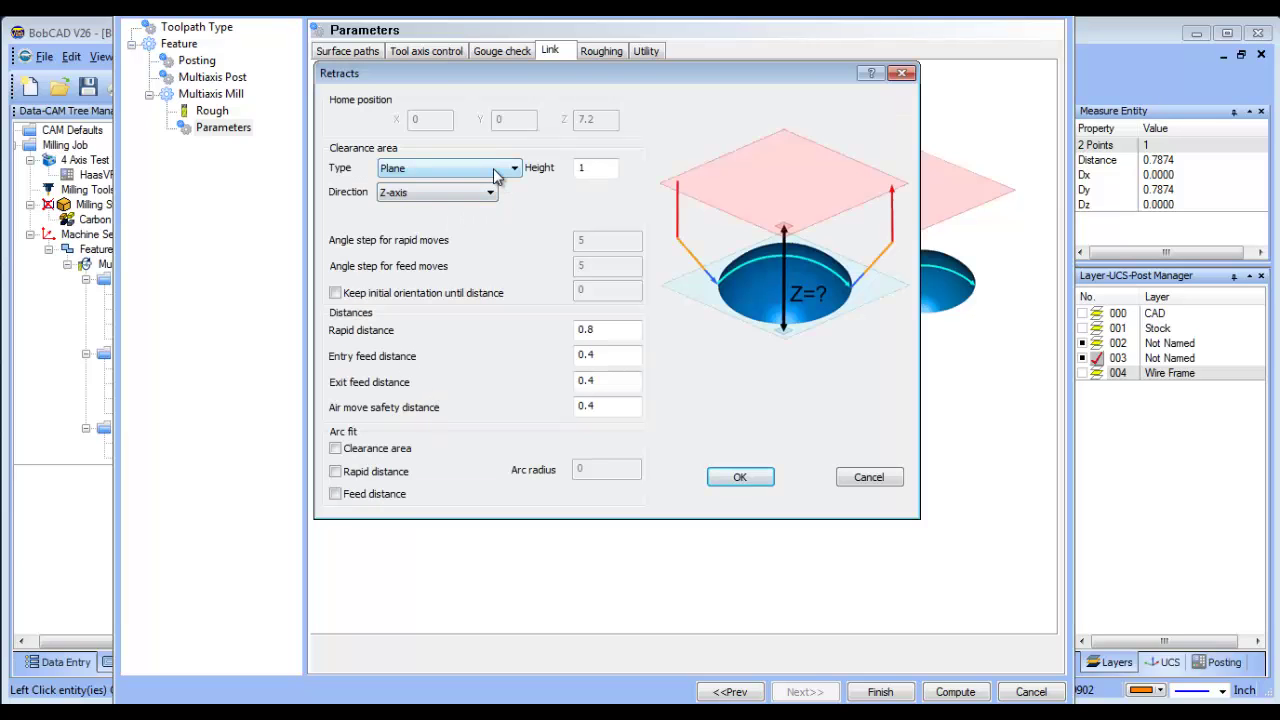
{"action": "left_click", "coordinate": [495, 170]}
{"action": "left_click", "coordinate": [494, 197]}
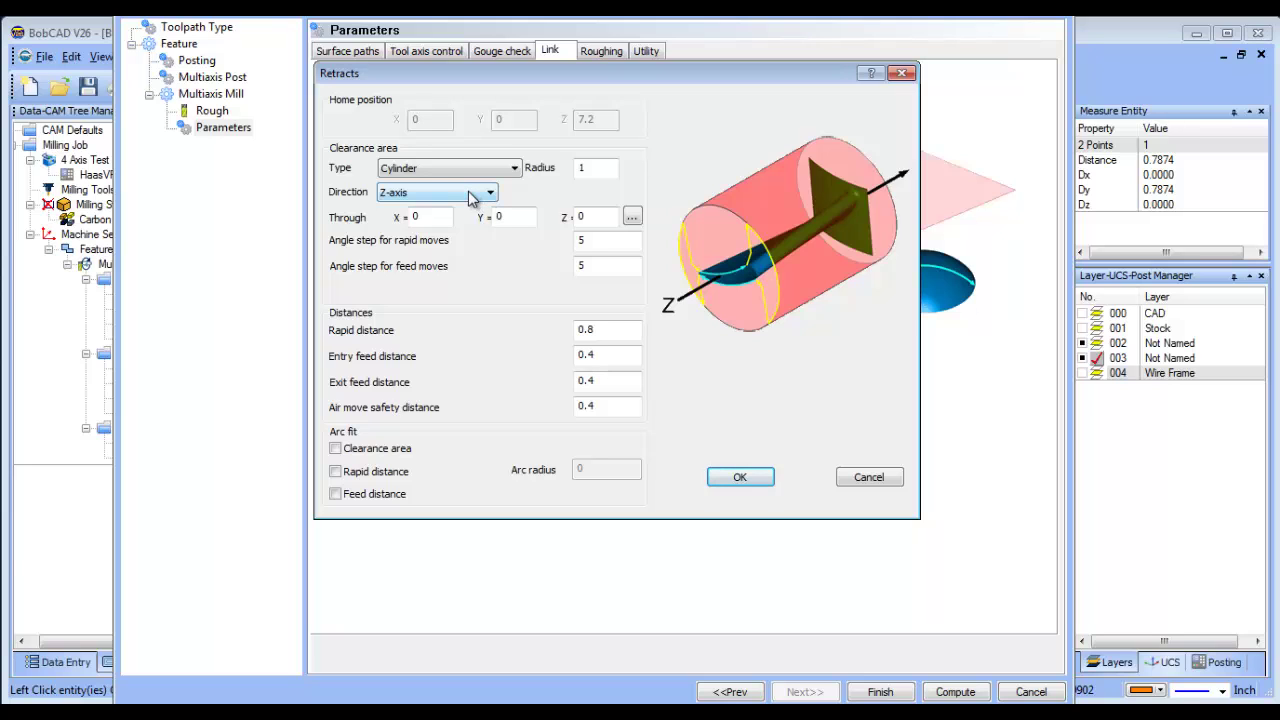
{"action": "left_click", "coordinate": [472, 194]}
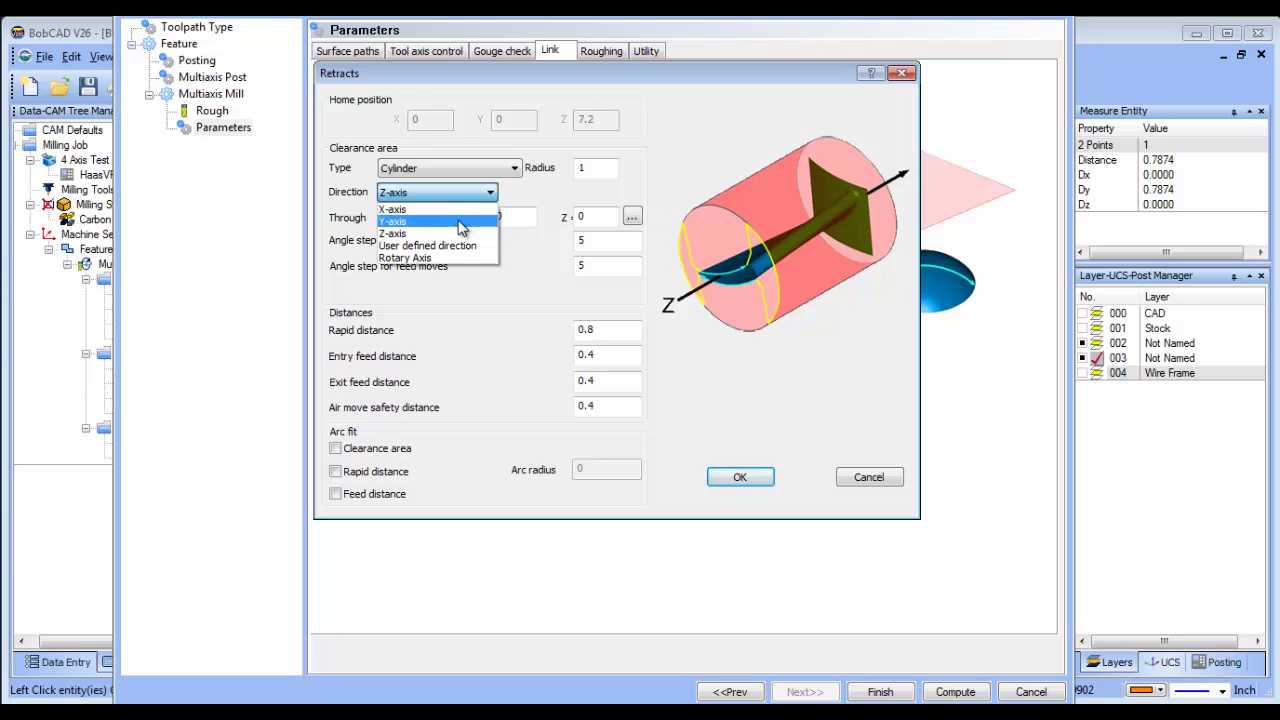
{"action": "left_click", "coordinate": [459, 222]}
{"action": "double_click", "coordinate": [582, 168]}
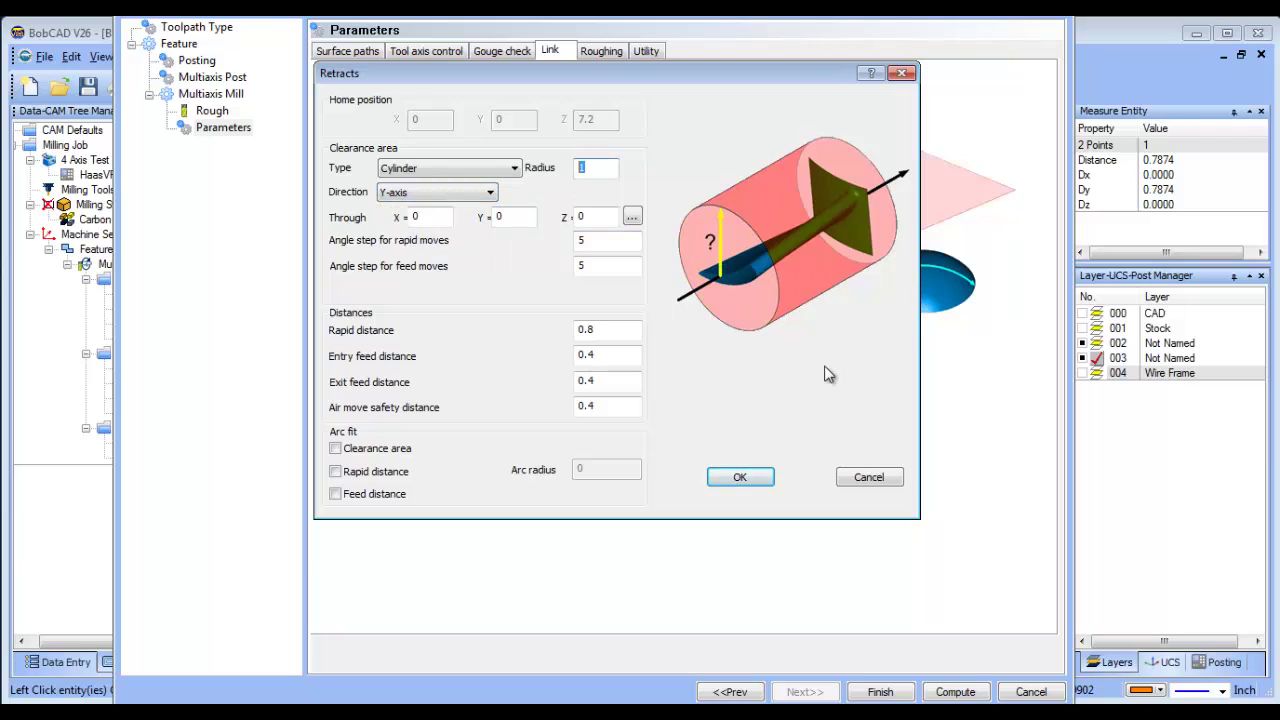
{"action": "left_click", "coordinate": [731, 477]}
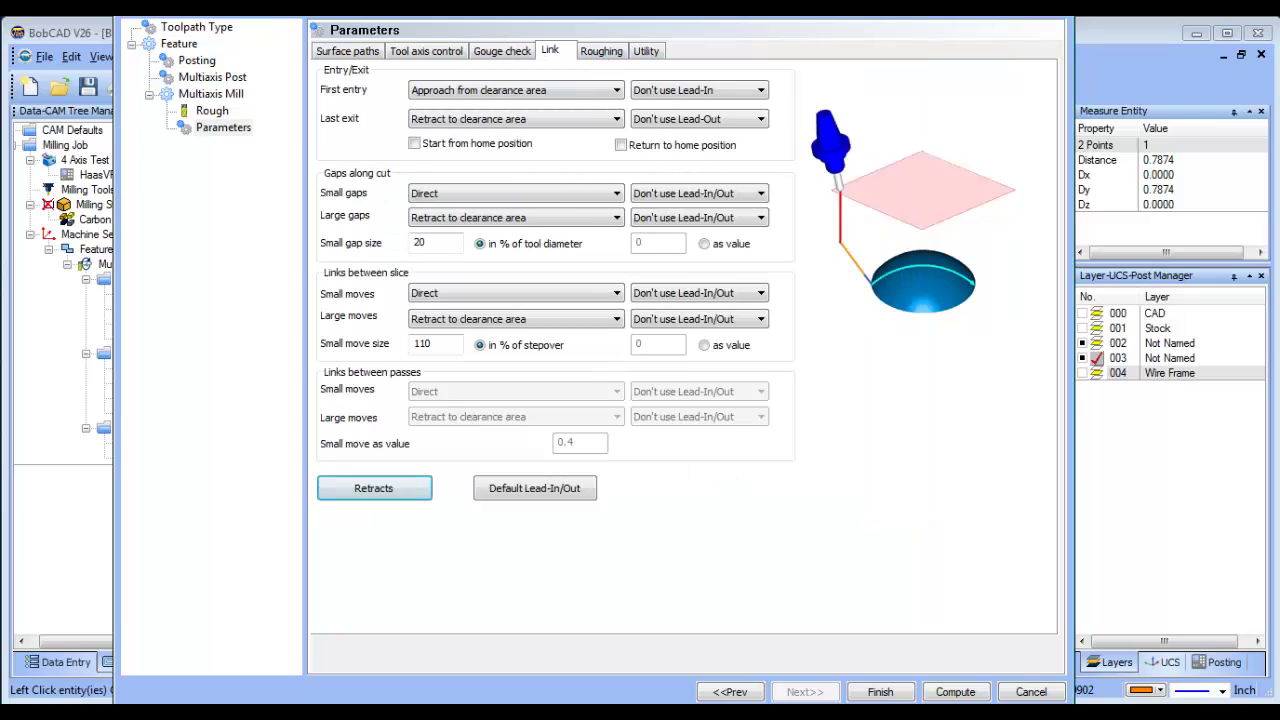
{"action": "left_click", "coordinate": [604, 53]}
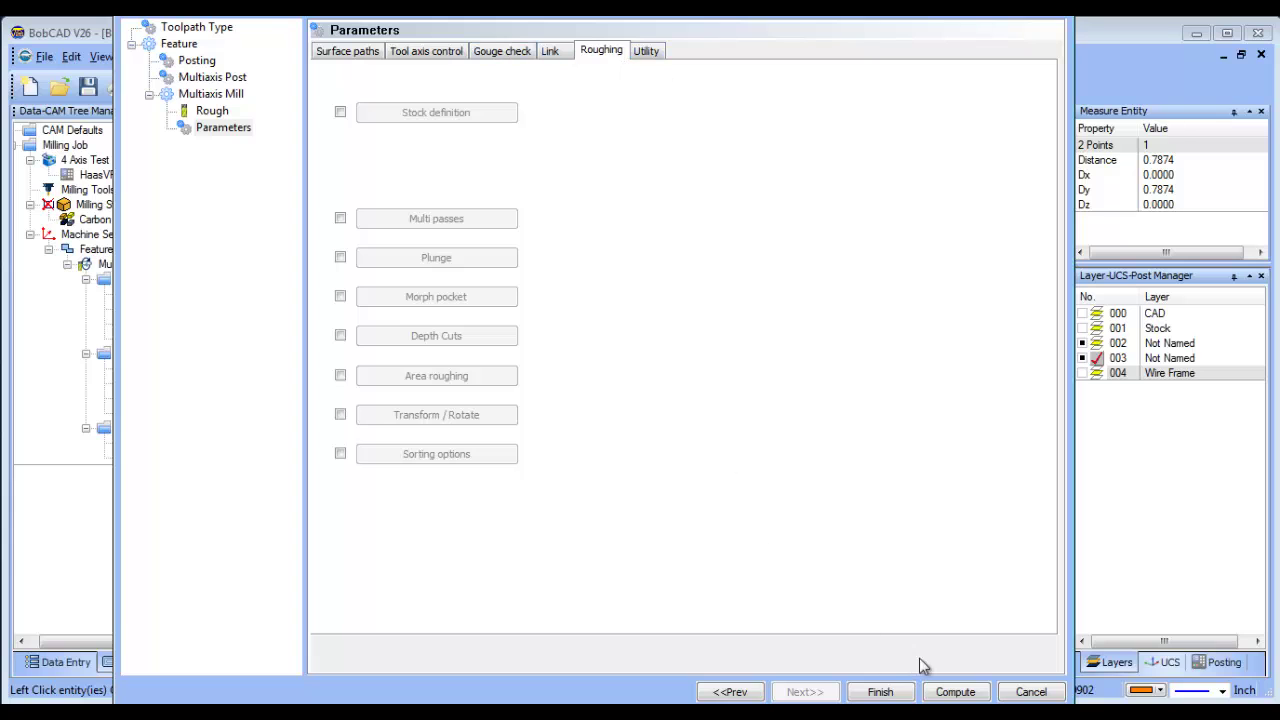
Compute the morph multiaxis toolpath and orbit to view it
{"action": "left_click", "coordinate": [944, 694]}
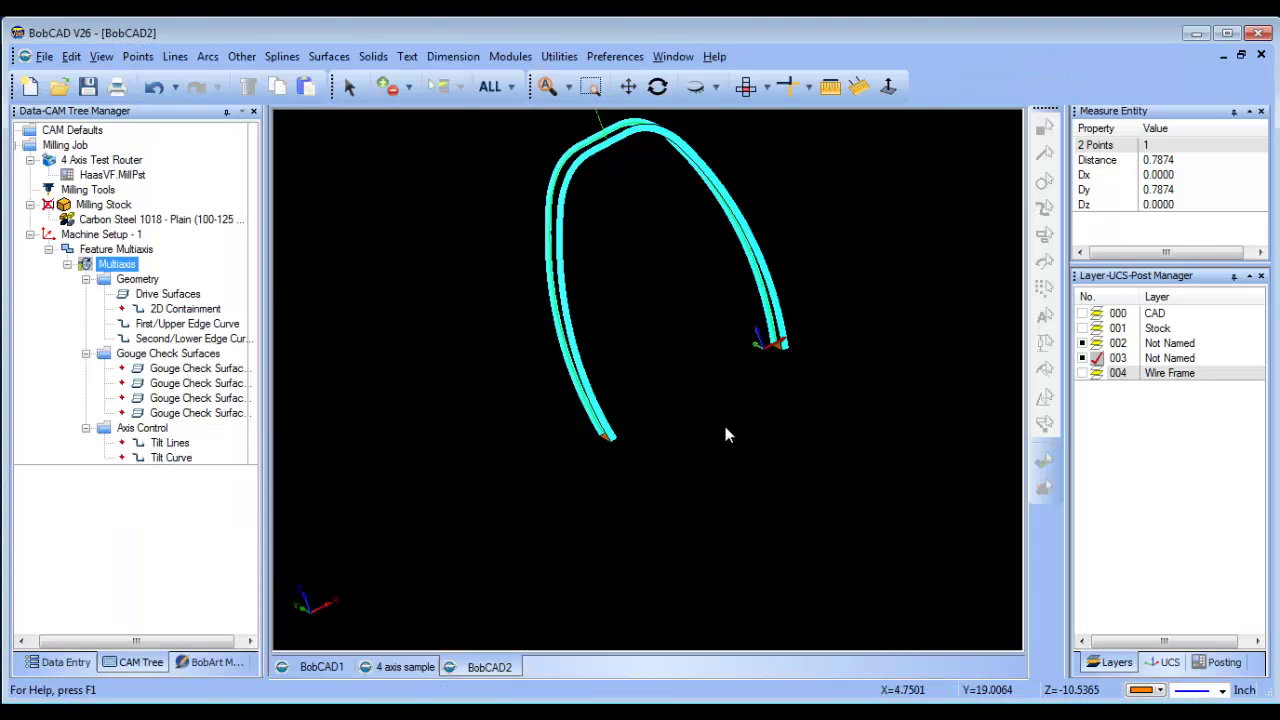
{"action": "middle_click_drag", "start_coordinate": [726, 433], "coordinate": [677, 428]}
{"action": "scroll", "coordinate": [690, 423], "scroll_direction": "up", "scroll_amount": 3}
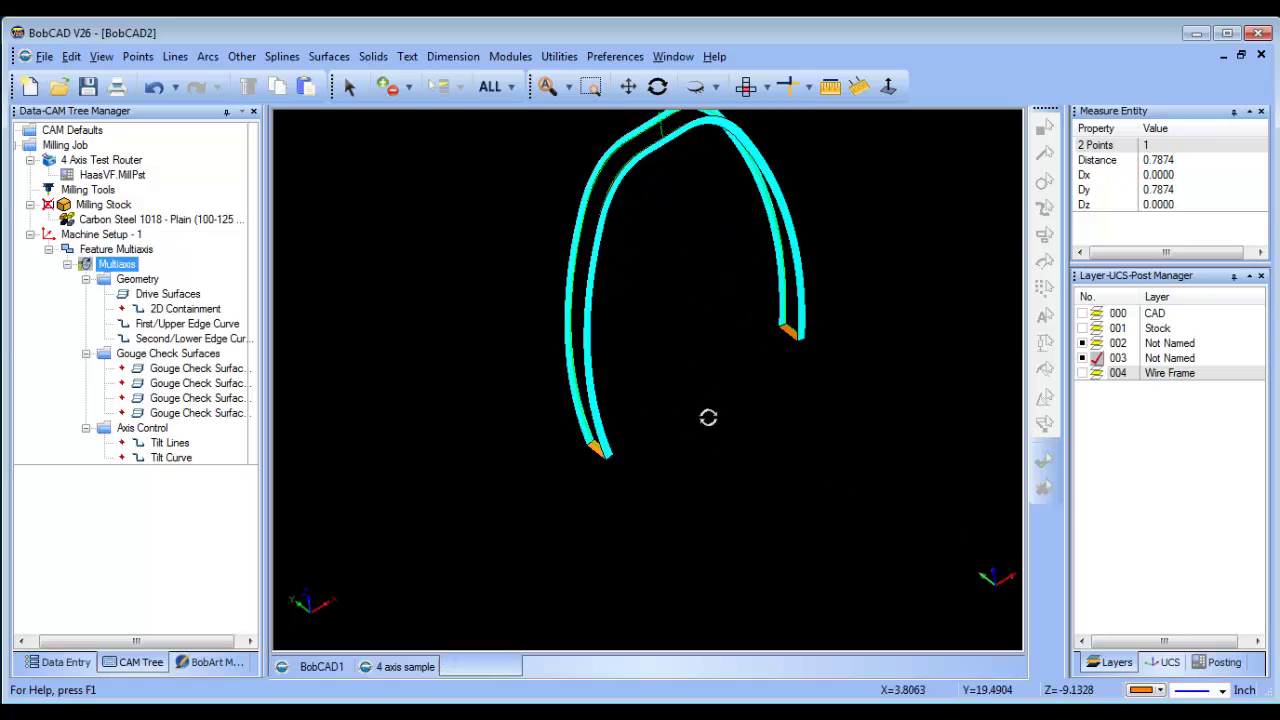
Add a new layer 005 and make it the current layer
{"action": "left_click", "coordinate": [1098, 374]}
{"action": "right_click", "coordinate": [1155, 379]}
{"action": "left_click", "coordinate": [1192, 386]}
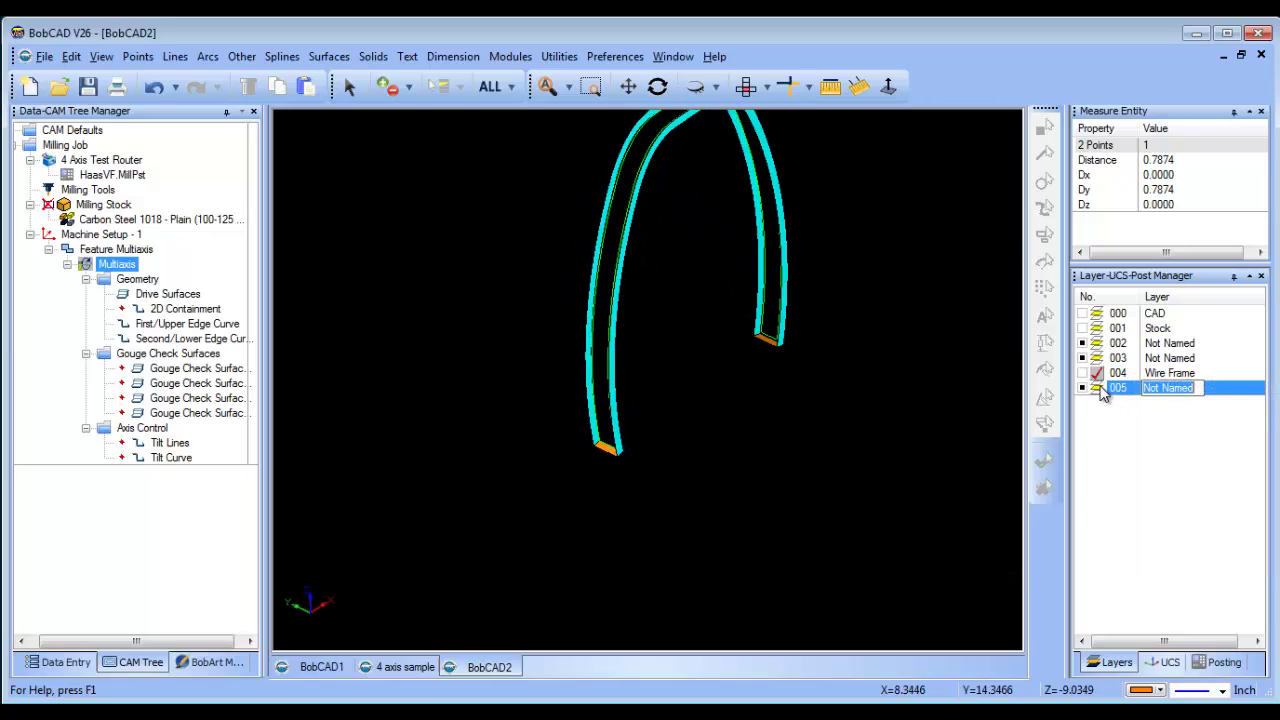
{"action": "left_click", "coordinate": [1097, 388]}
Turn on layer 000 CAD to show the yellow tube and zoom toward its slot
{"action": "middle_click_drag", "start_coordinate": [746, 414], "coordinate": [736, 416]}
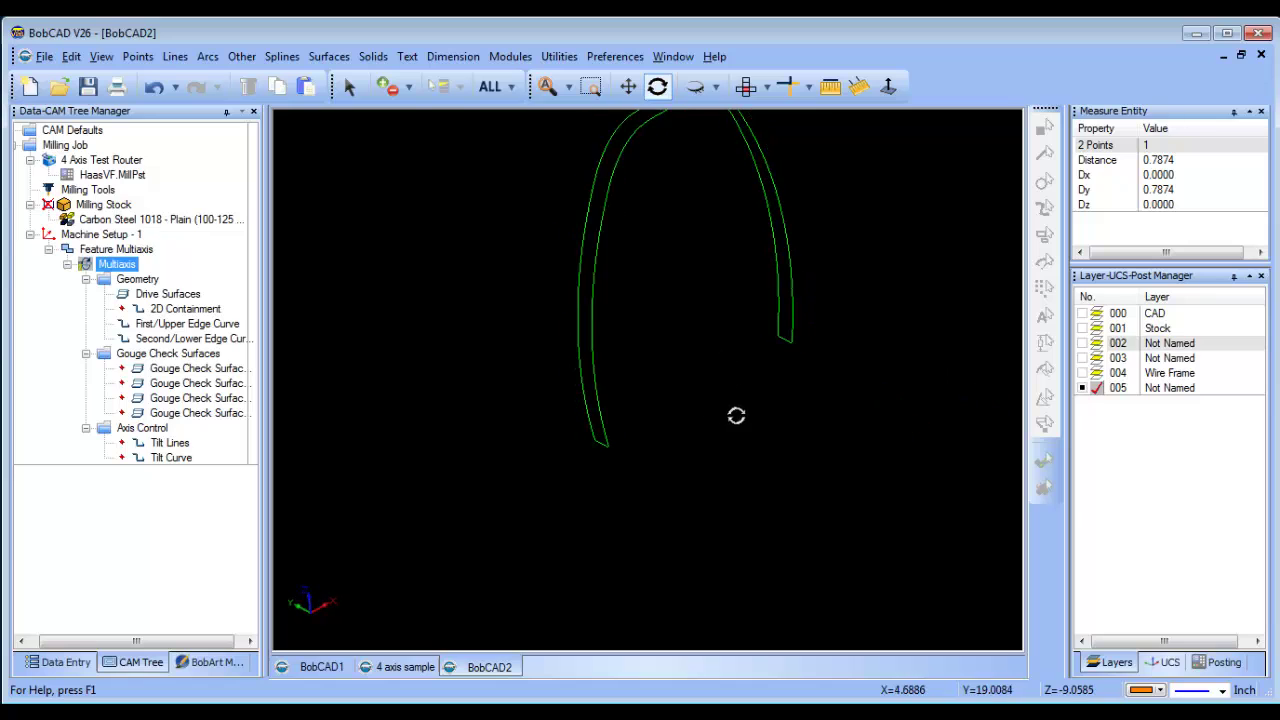
{"action": "left_click", "coordinate": [1083, 314]}
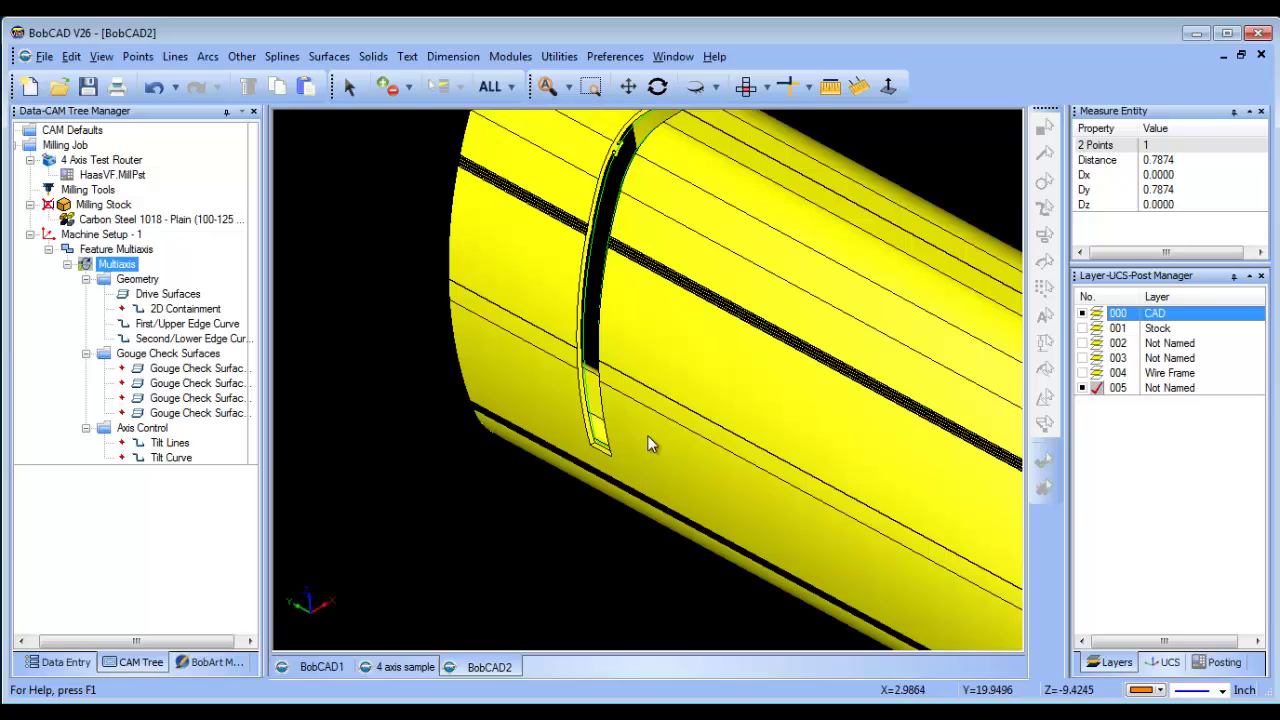
{"action": "middle_click_drag", "start_coordinate": [648, 444], "coordinate": [395, 355]}
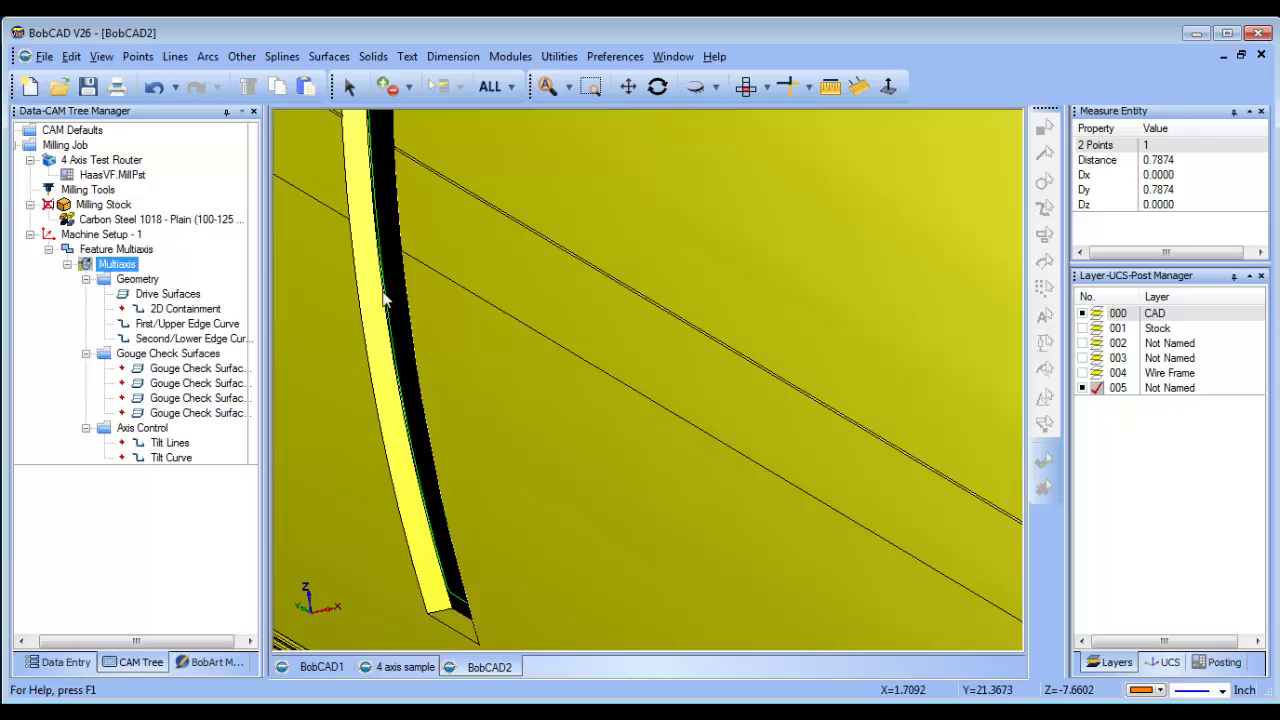
{"action": "scroll", "coordinate": [380, 313], "scroll_direction": "down", "scroll_amount": 10}
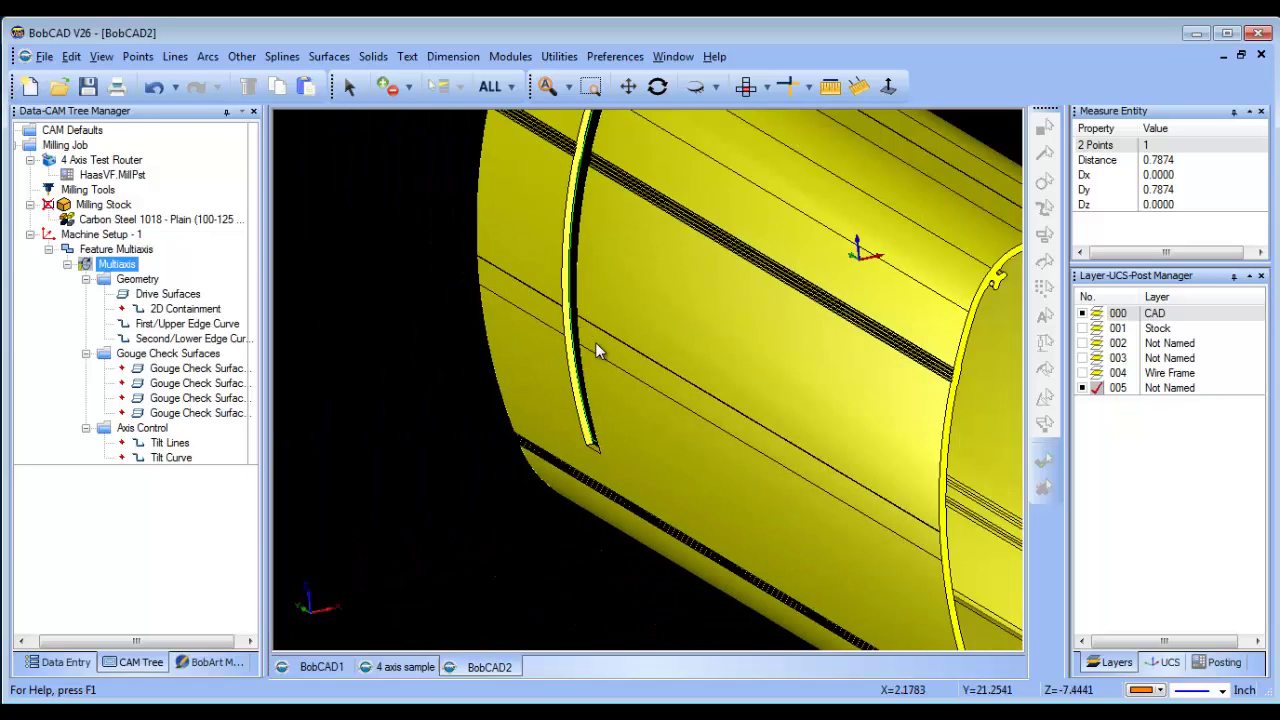
{"action": "scroll", "coordinate": [612, 415], "scroll_direction": "down", "scroll_amount": 3}
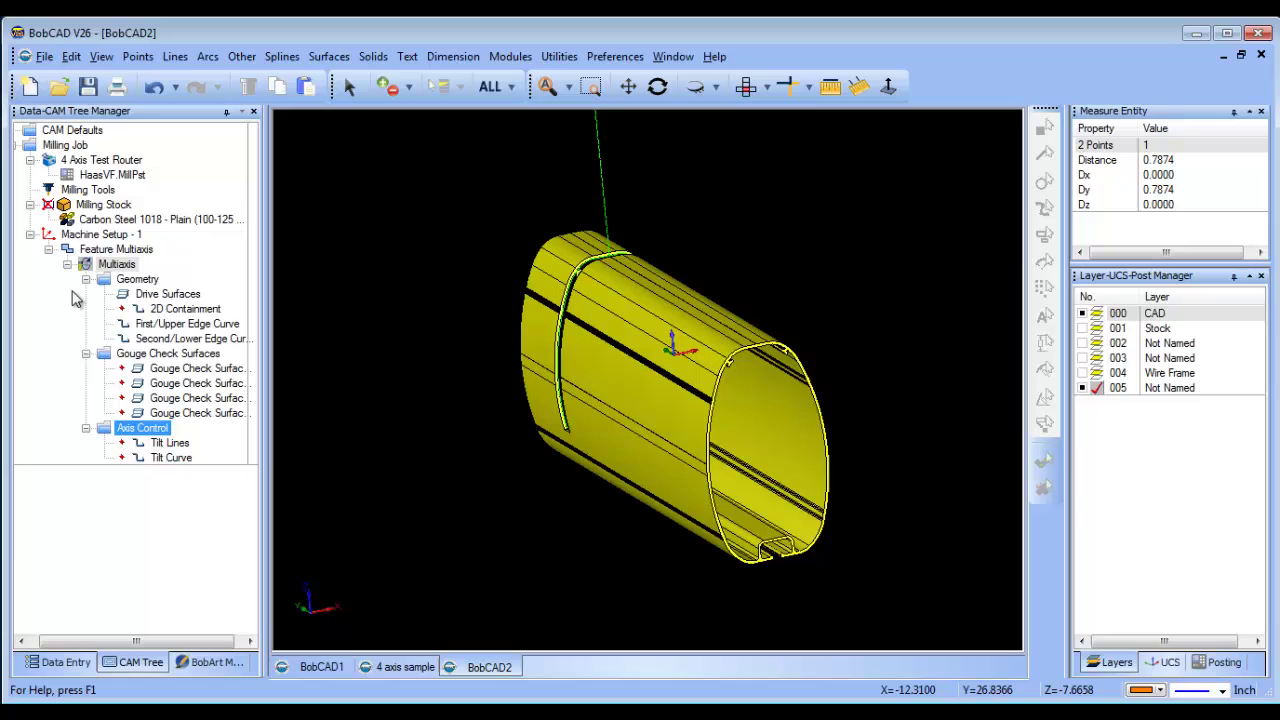
Set Feature Multiaxis Utility axial shift Constant To -0.25 and apply it
{"action": "right_click", "coordinate": [135, 253]}
{"action": "left_click", "coordinate": [146, 267]}
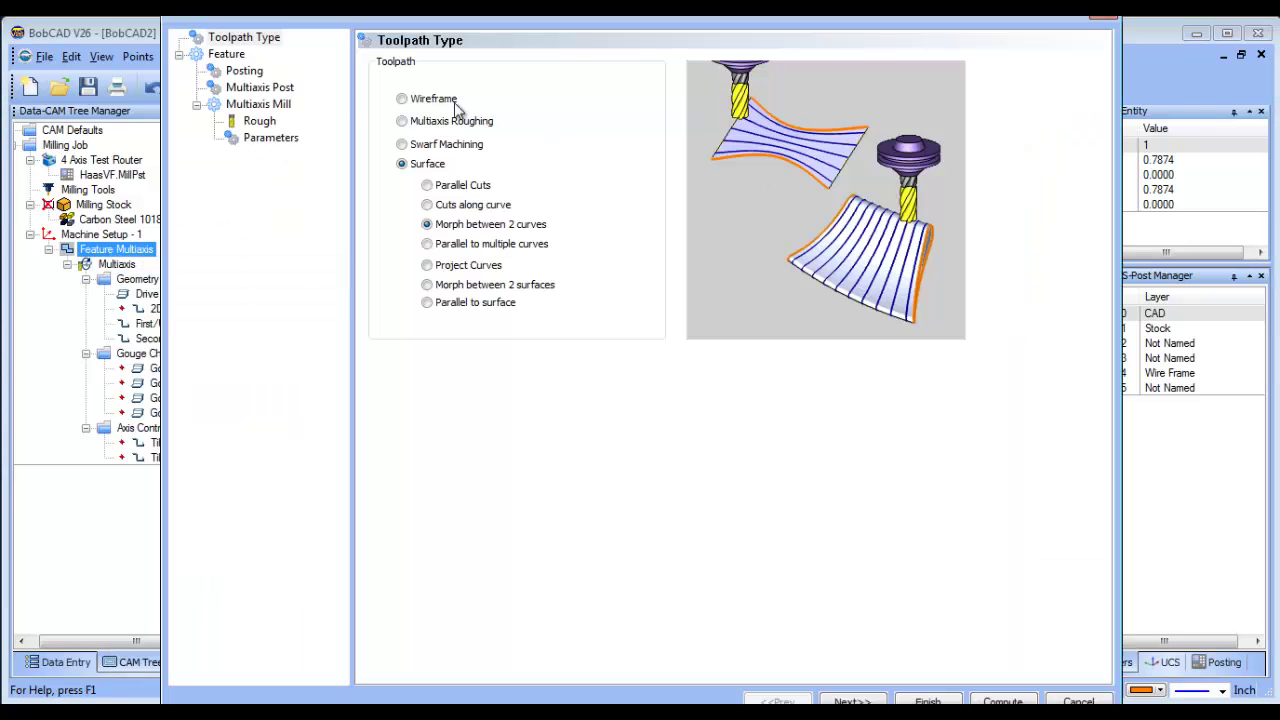
{"action": "left_click", "coordinate": [268, 139]}
{"action": "left_click", "coordinate": [693, 61]}
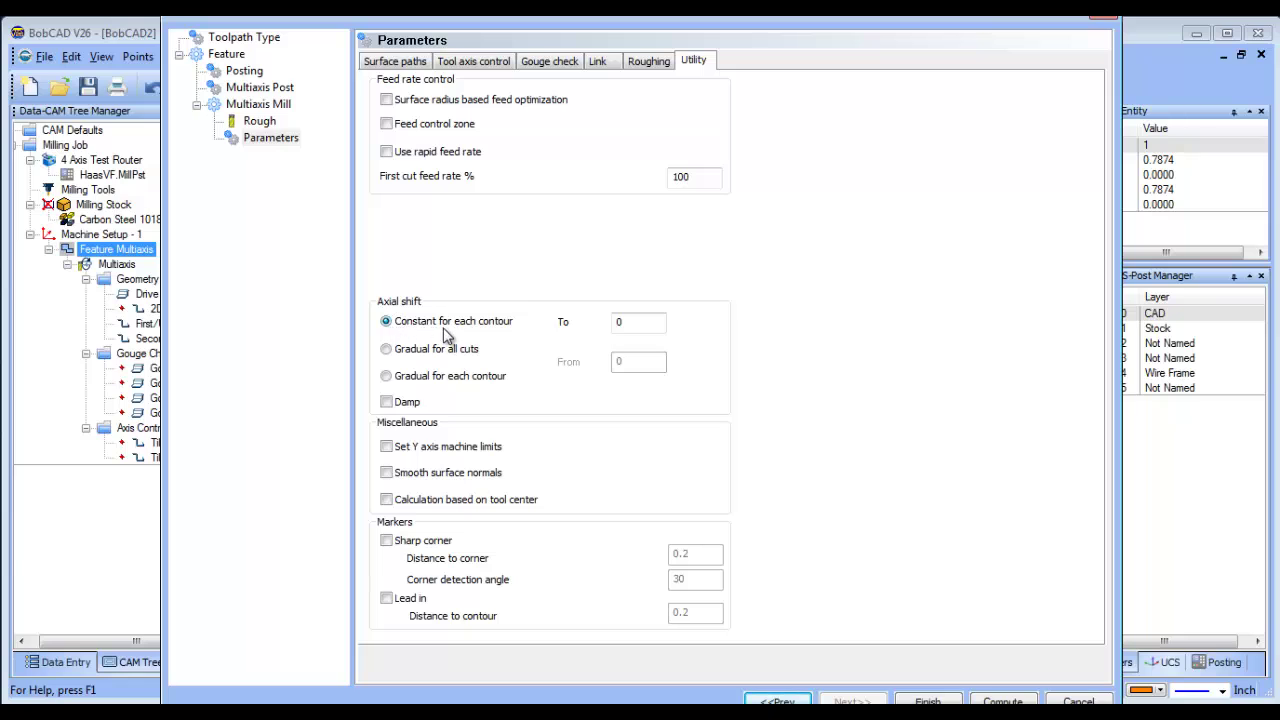
{"action": "mouse_move", "coordinate": [463, 326]}
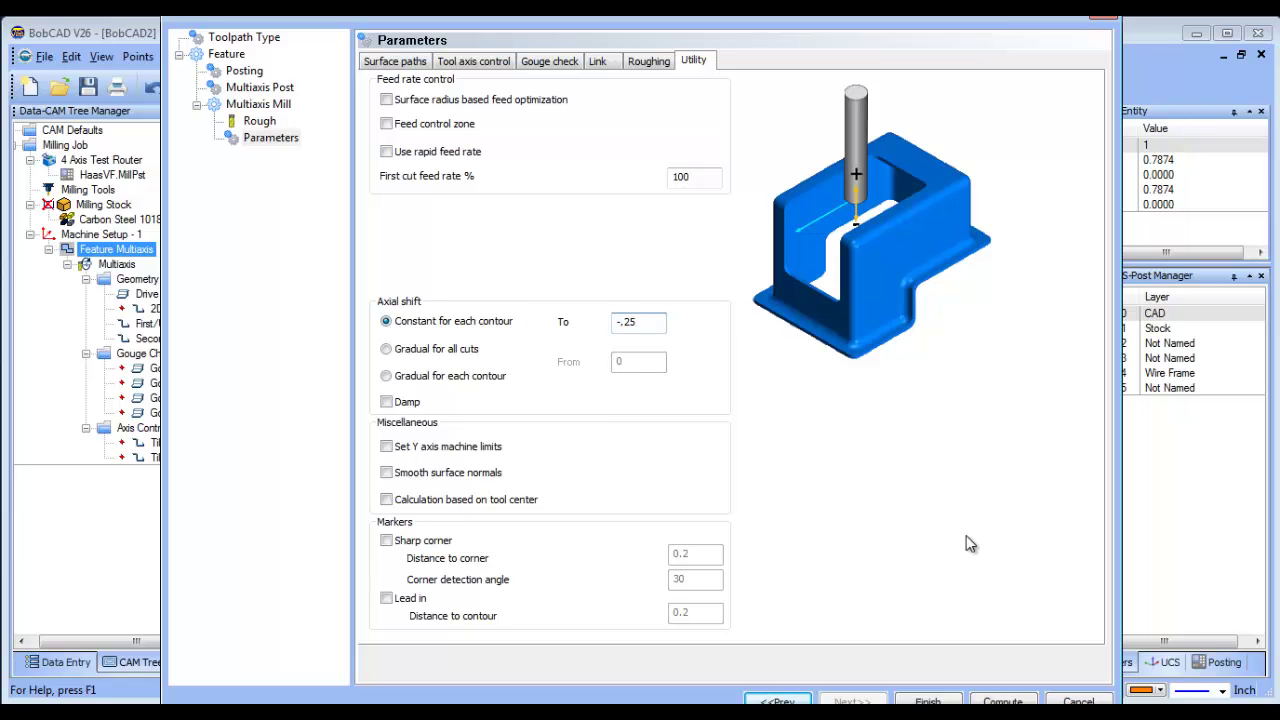
{"action": "left_click", "coordinate": [1002, 700]}
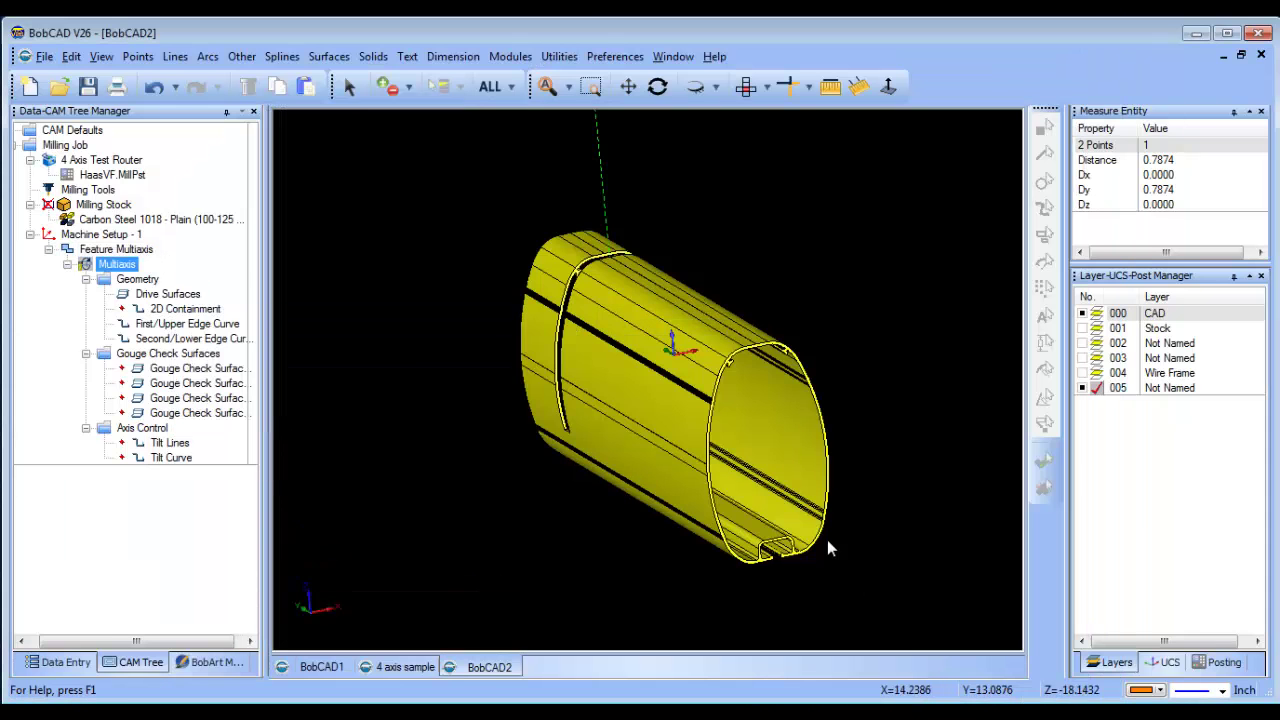
{"action": "middle_click_drag", "start_coordinate": [751, 250], "coordinate": [620, 418]}
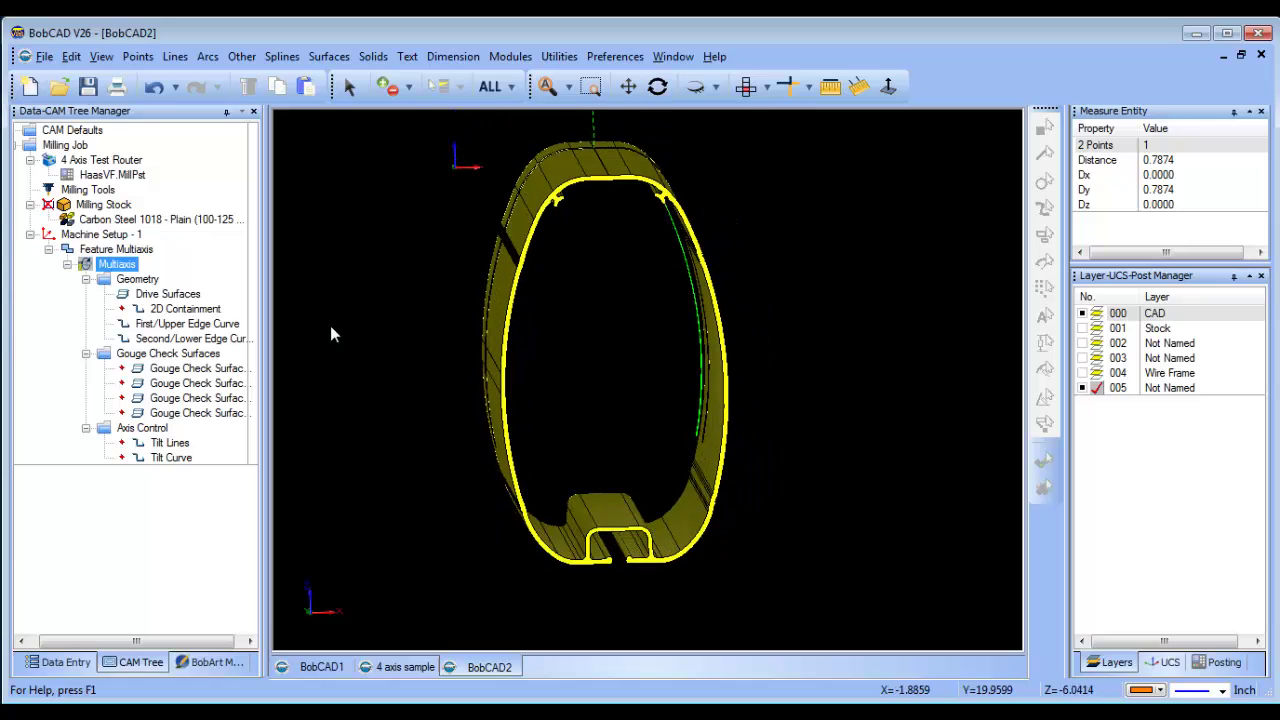
Change the Feature Multiaxis axial shift To value to -.37 and recompute the toolpath
{"action": "left_click", "coordinate": [120, 250]}
{"action": "right_click", "coordinate": [113, 257]}
{"action": "left_click", "coordinate": [149, 261]}
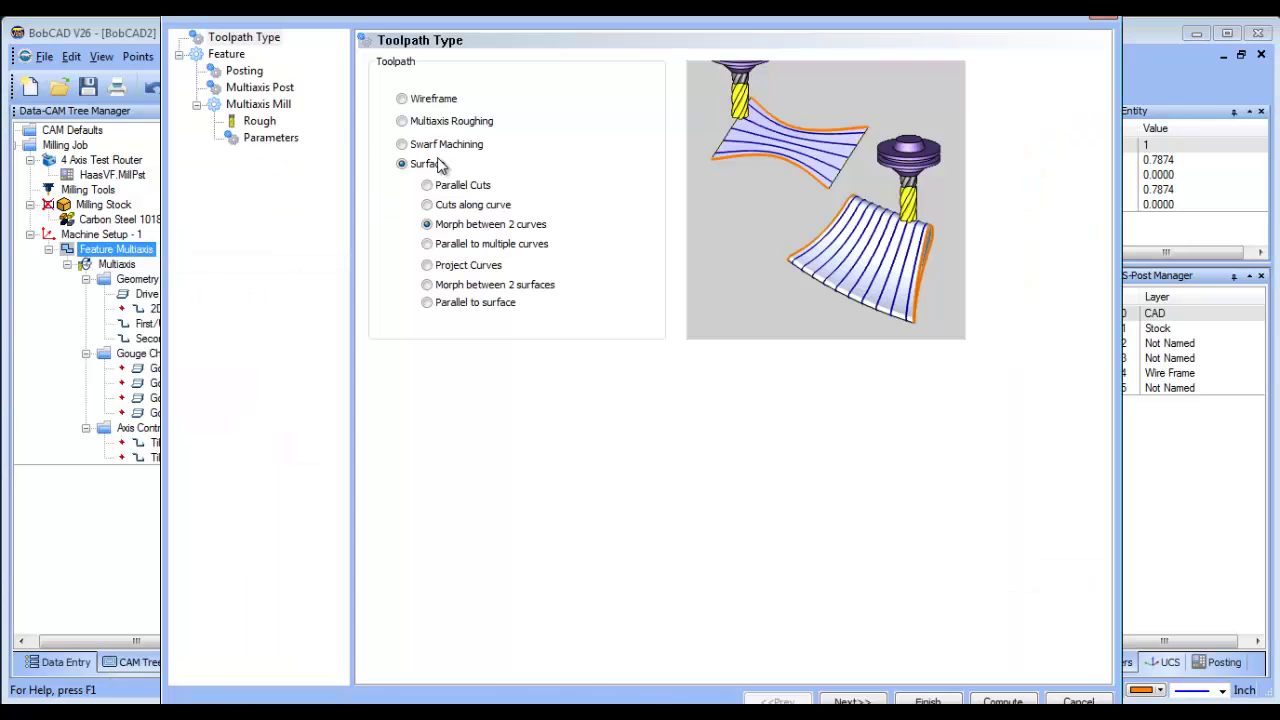
{"action": "left_click", "coordinate": [272, 139]}
{"action": "left_click", "coordinate": [694, 61]}
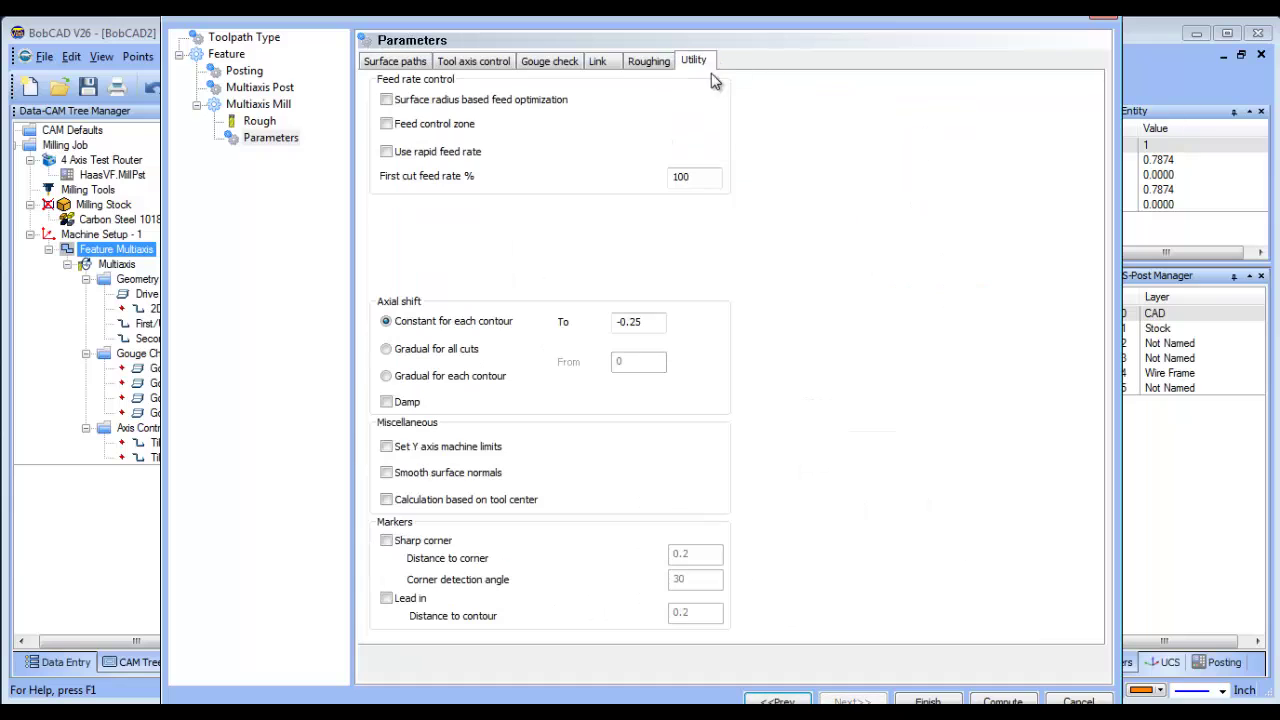
{"action": "double_click", "coordinate": [650, 321]}
{"action": "type", "text": "-.37"}
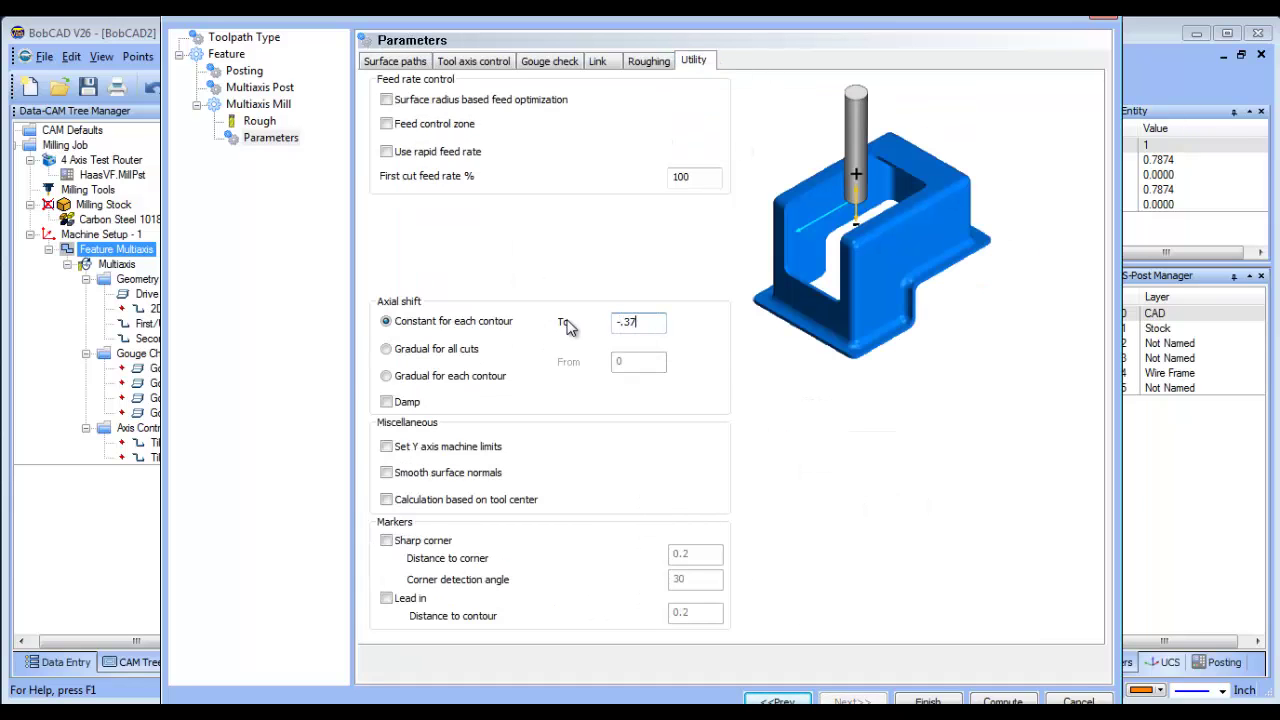
{"action": "key", "text": "Return"}
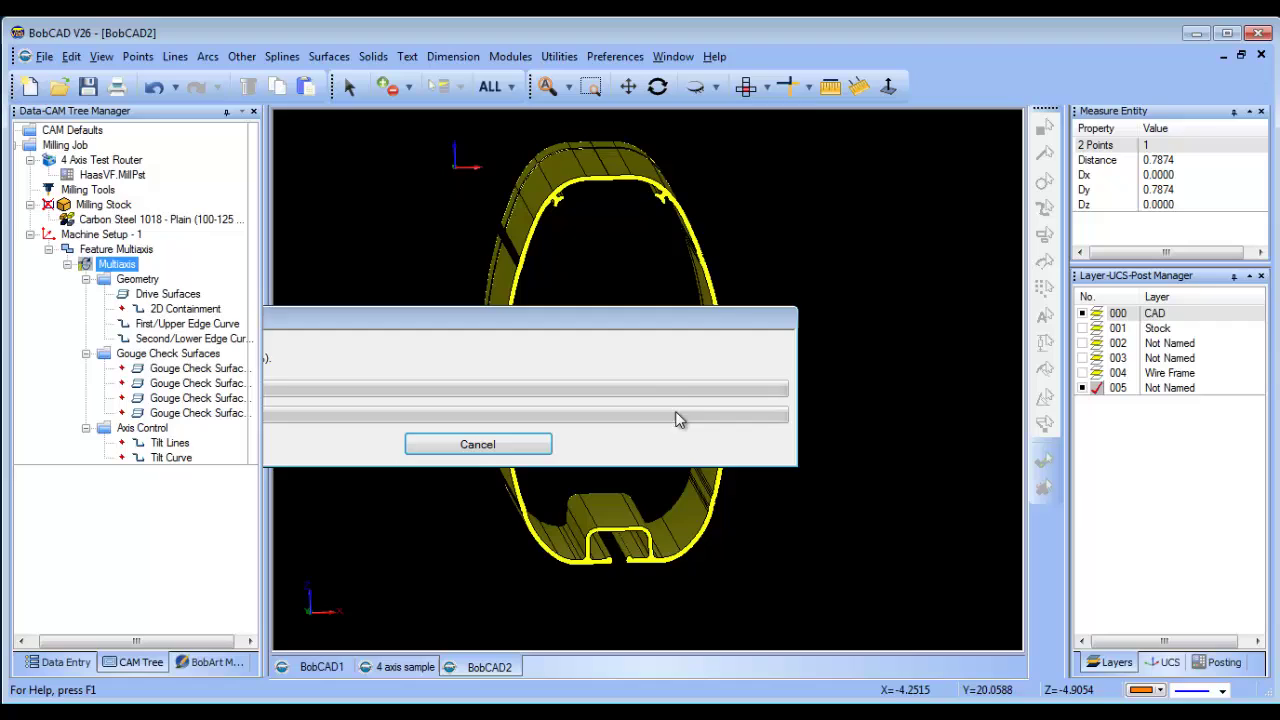
{"action": "left_click_drag", "start_coordinate": [639, 309], "coordinate": [694, 378]}
{"action": "scroll", "coordinate": [621, 337], "scroll_direction": "down", "scroll_amount": 2}
{"action": "scroll", "coordinate": [621, 337], "scroll_direction": "down", "scroll_amount": 2}
{"action": "scroll", "coordinate": [670, 380], "scroll_direction": "up", "scroll_amount": 3}
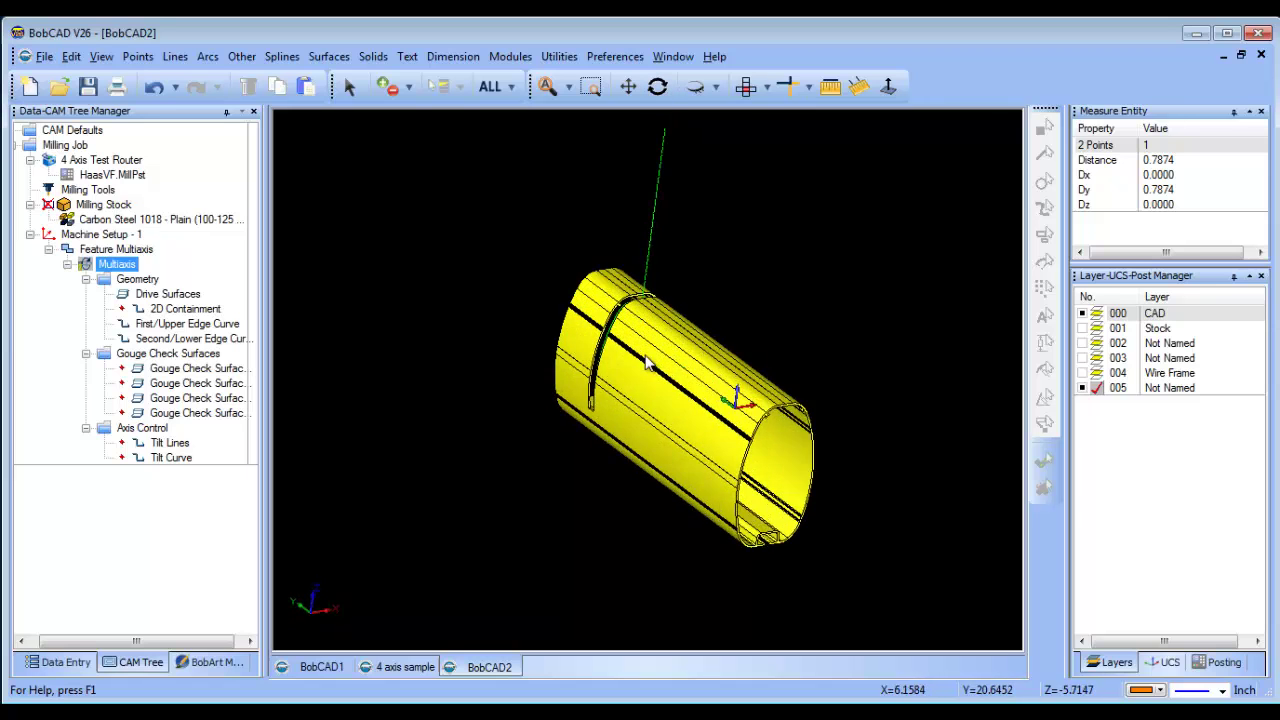
Set the work offset Z of Machine Setup - 1 to 25
{"action": "left_click", "coordinate": [96, 236]}
{"action": "right_click", "coordinate": [110, 248]}
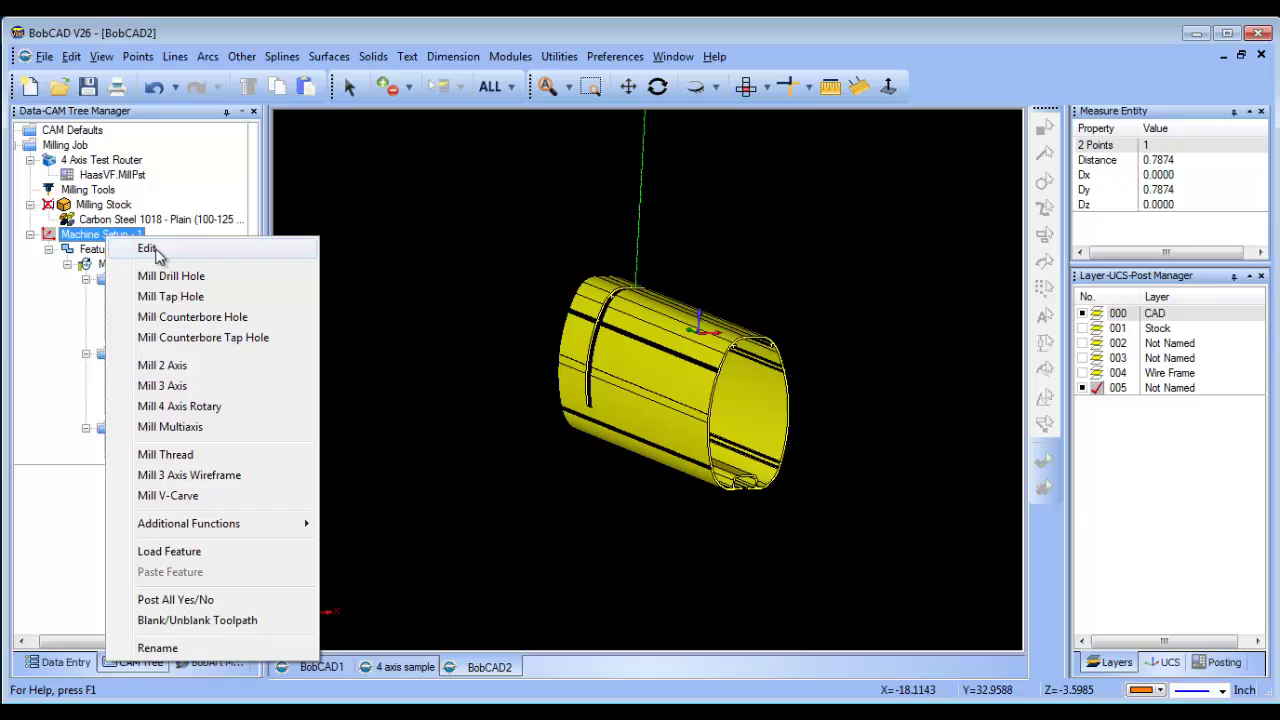
{"action": "left_click", "coordinate": [150, 250]}
{"action": "left_click", "coordinate": [130, 396]}
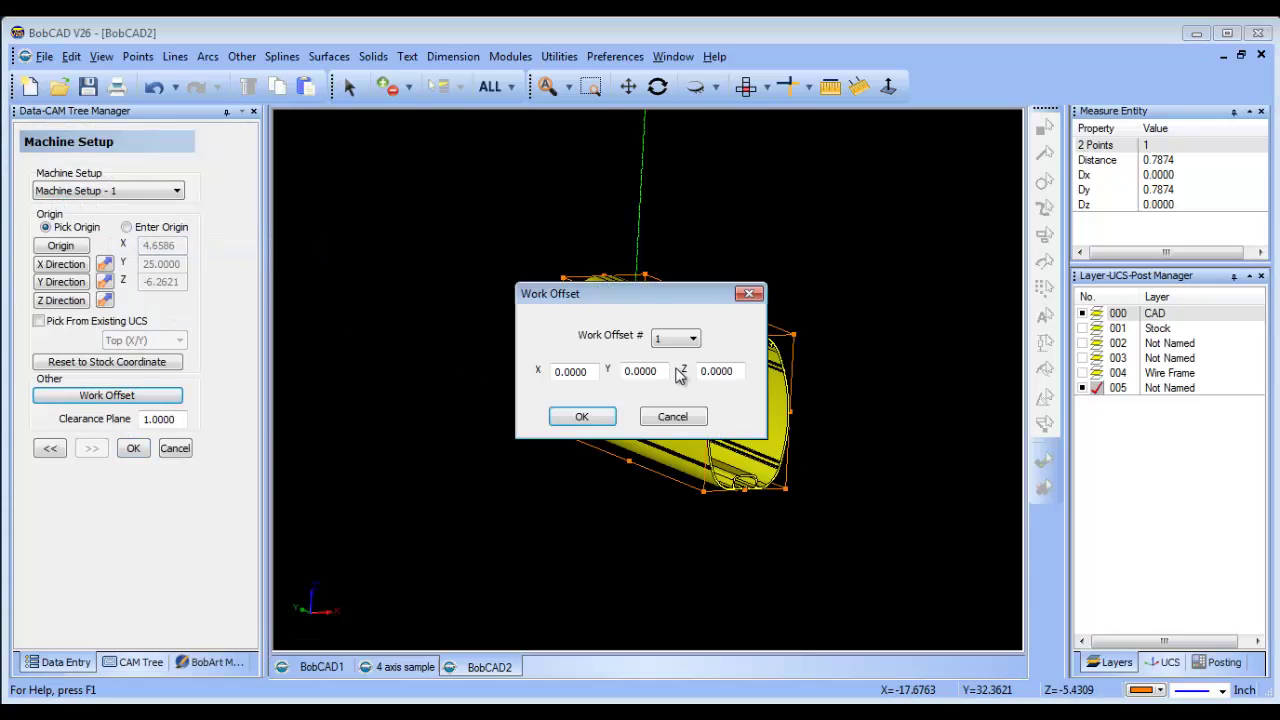
{"action": "double_click", "coordinate": [744, 372]}
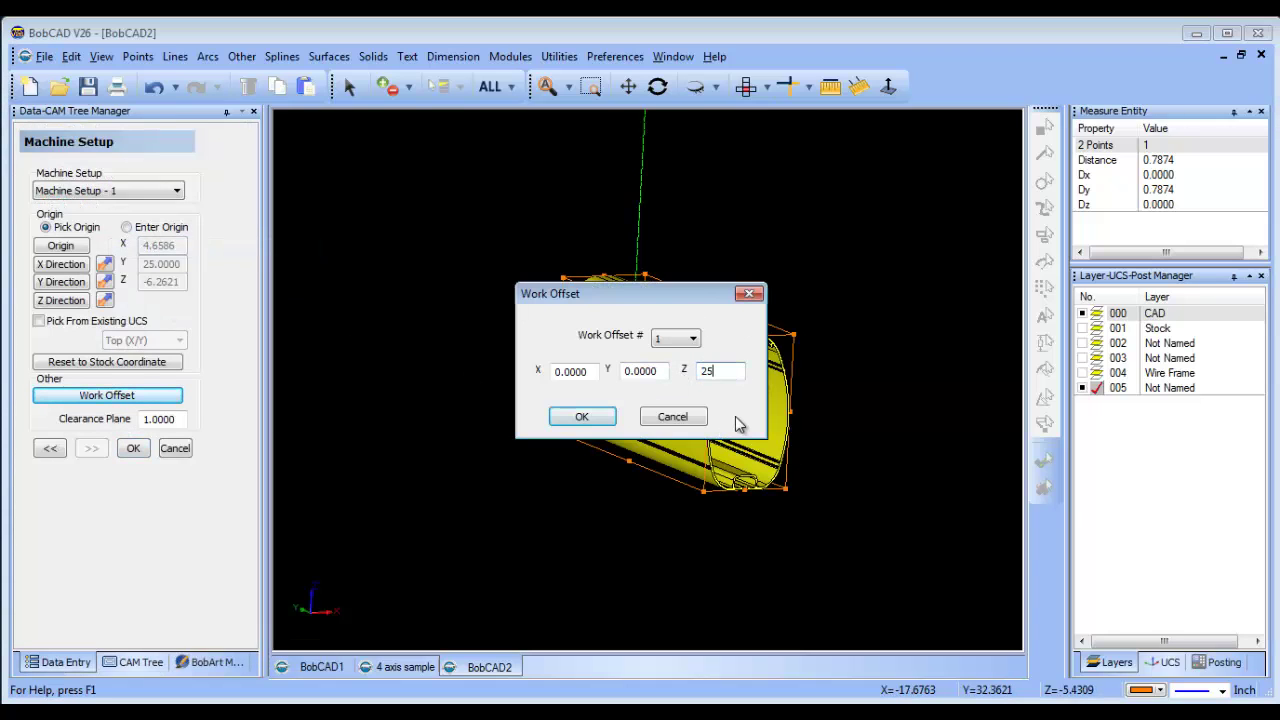
{"action": "left_click", "coordinate": [598, 416]}
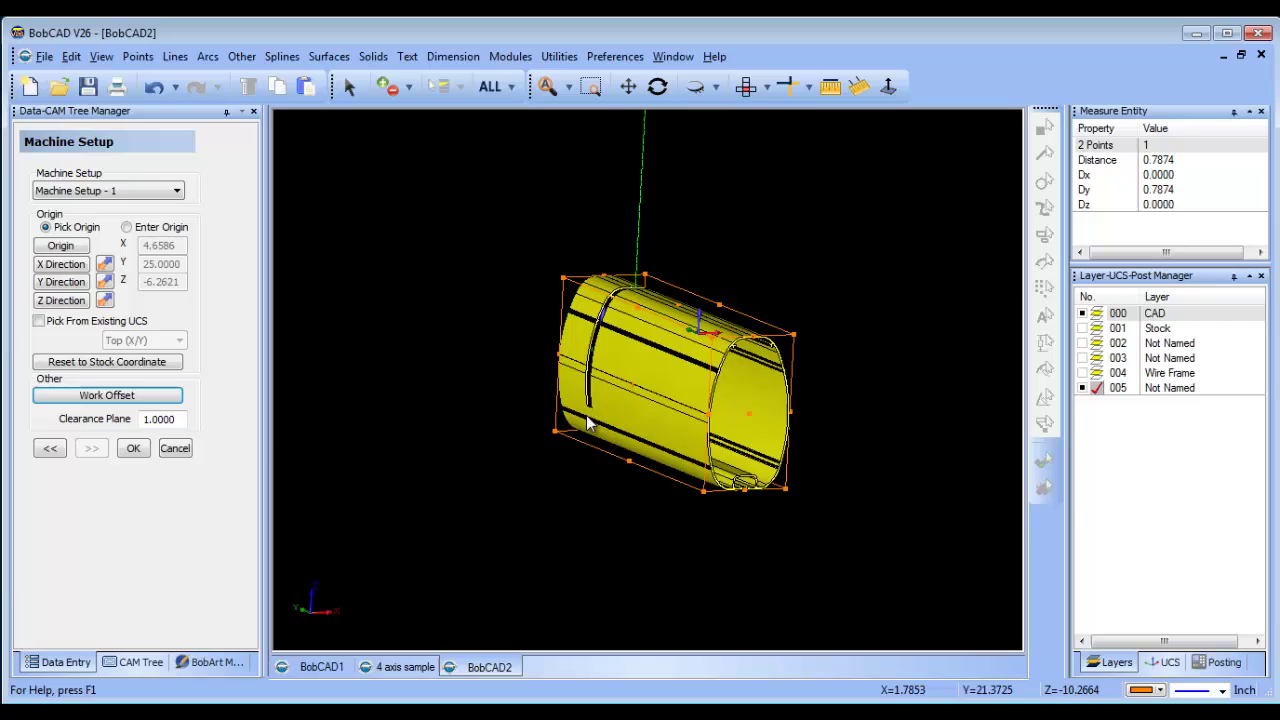
{"action": "left_click", "coordinate": [135, 448]}
Run Mill Simulation and dismiss the Z 810.39 machine-limits warning
{"action": "left_click", "coordinate": [510, 56]}
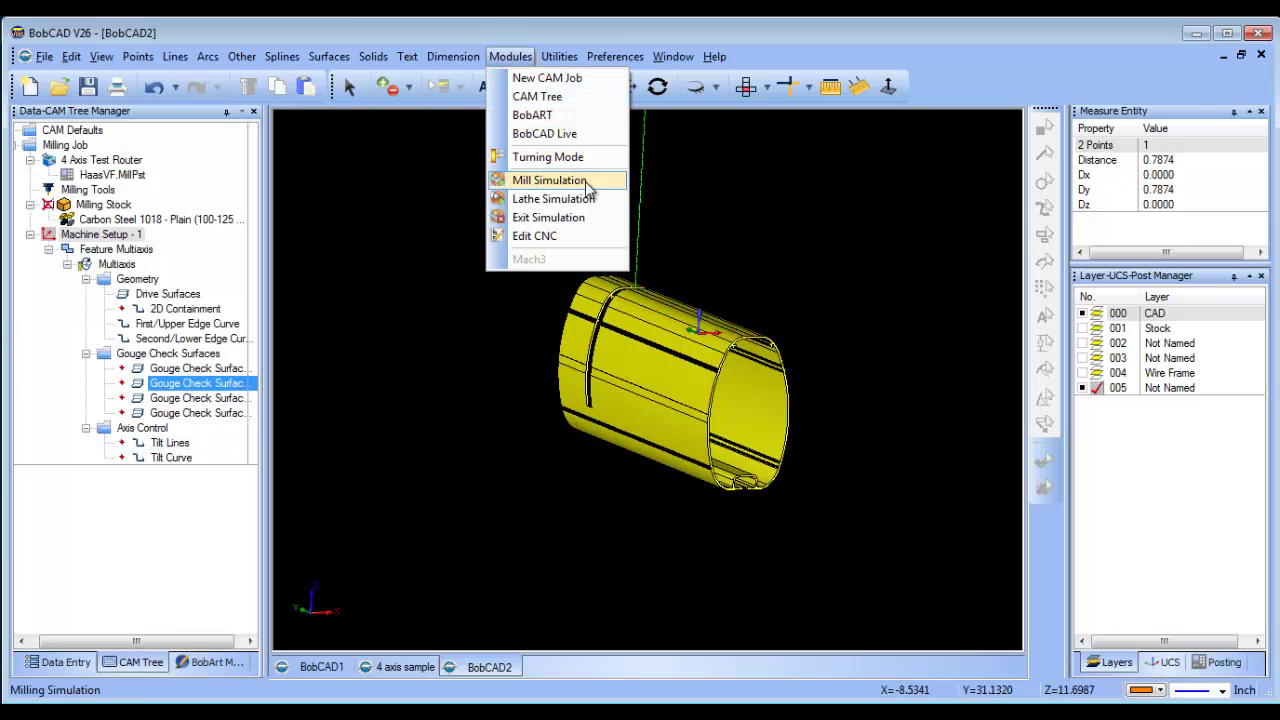
{"action": "left_click", "coordinate": [552, 180]}
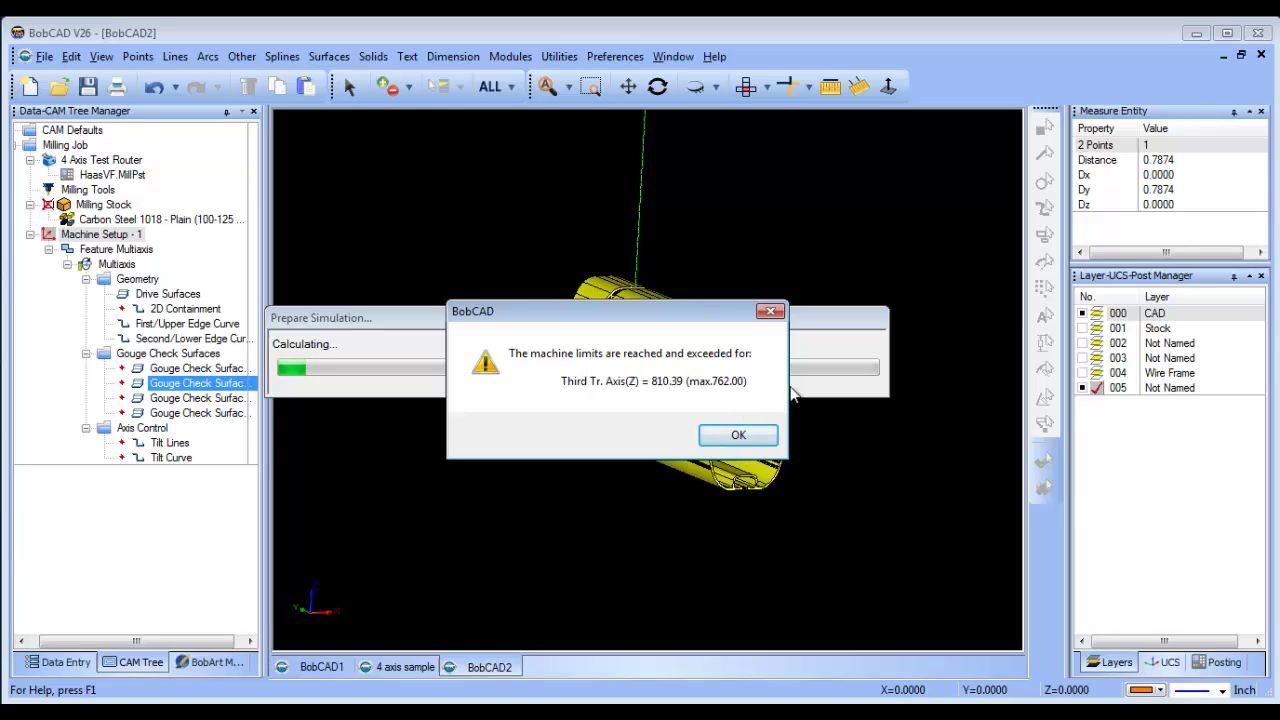
{"action": "left_click", "coordinate": [735, 437]}
In Multiaxis Post, uncheck Use Machine Settings and set Machine Limits to No limits
{"action": "left_click", "coordinate": [116, 250]}
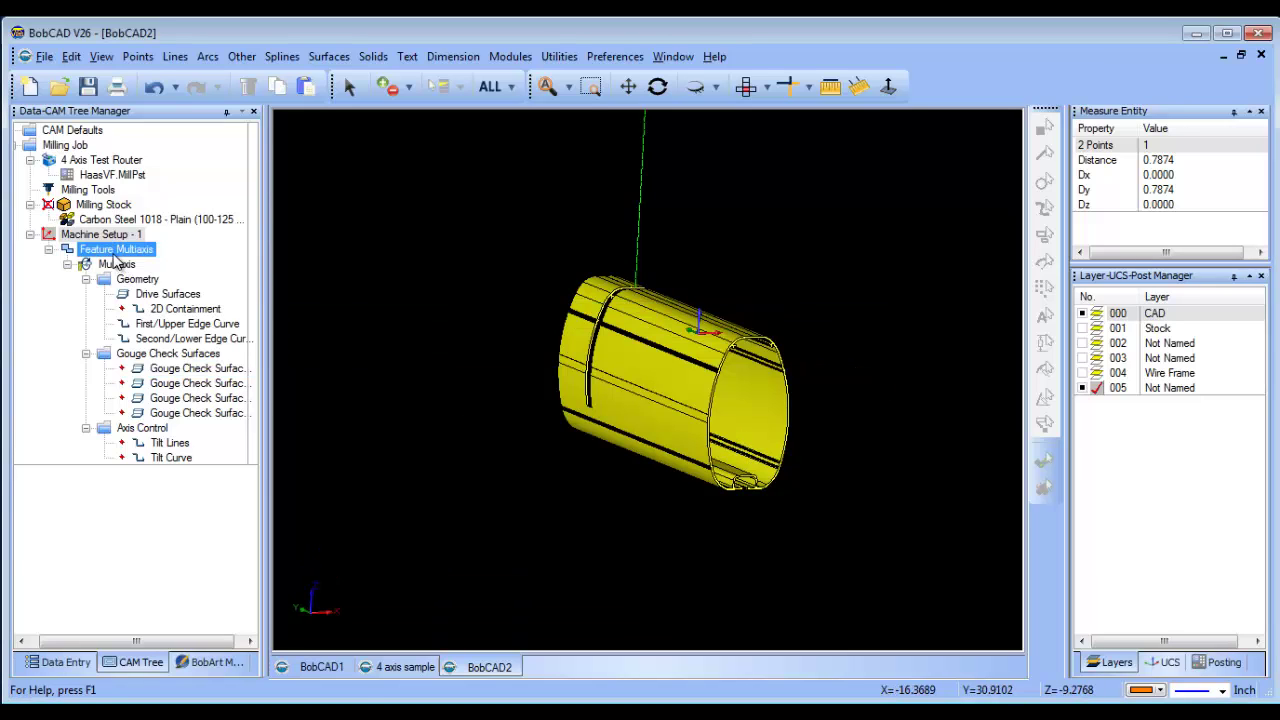
{"action": "right_click", "coordinate": [116, 258]}
{"action": "left_click", "coordinate": [157, 266]}
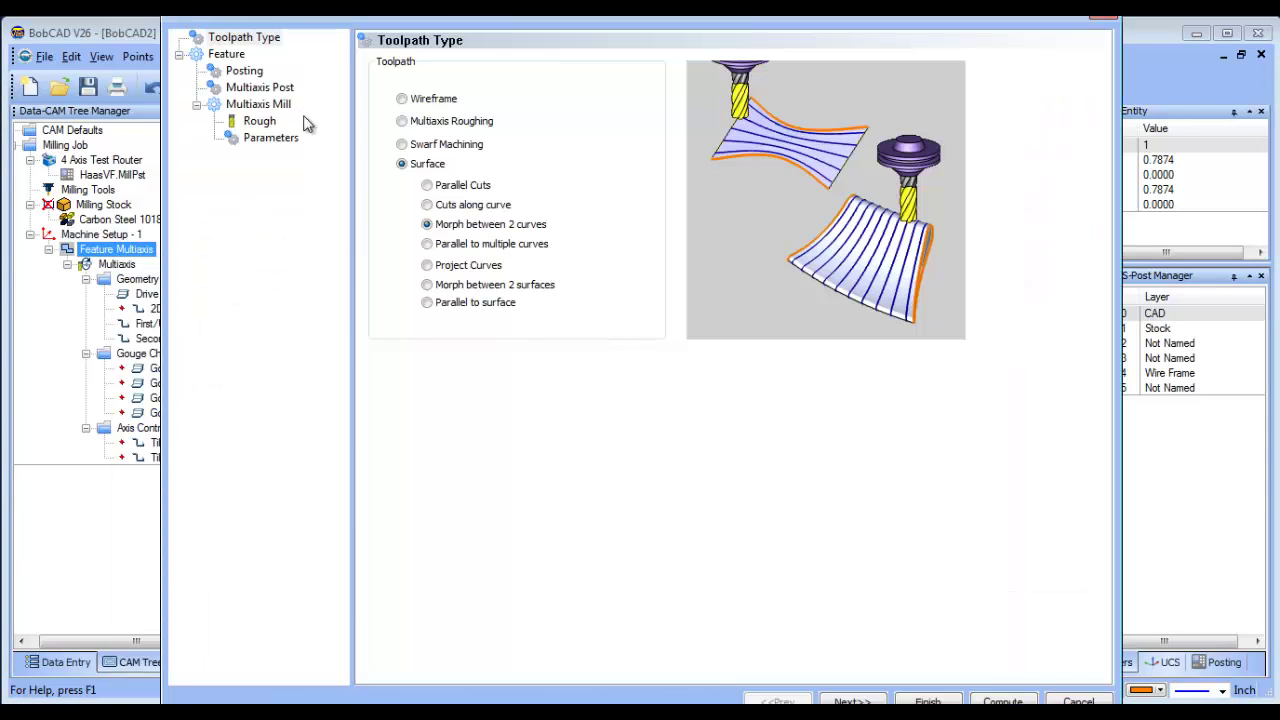
{"action": "left_click", "coordinate": [257, 89]}
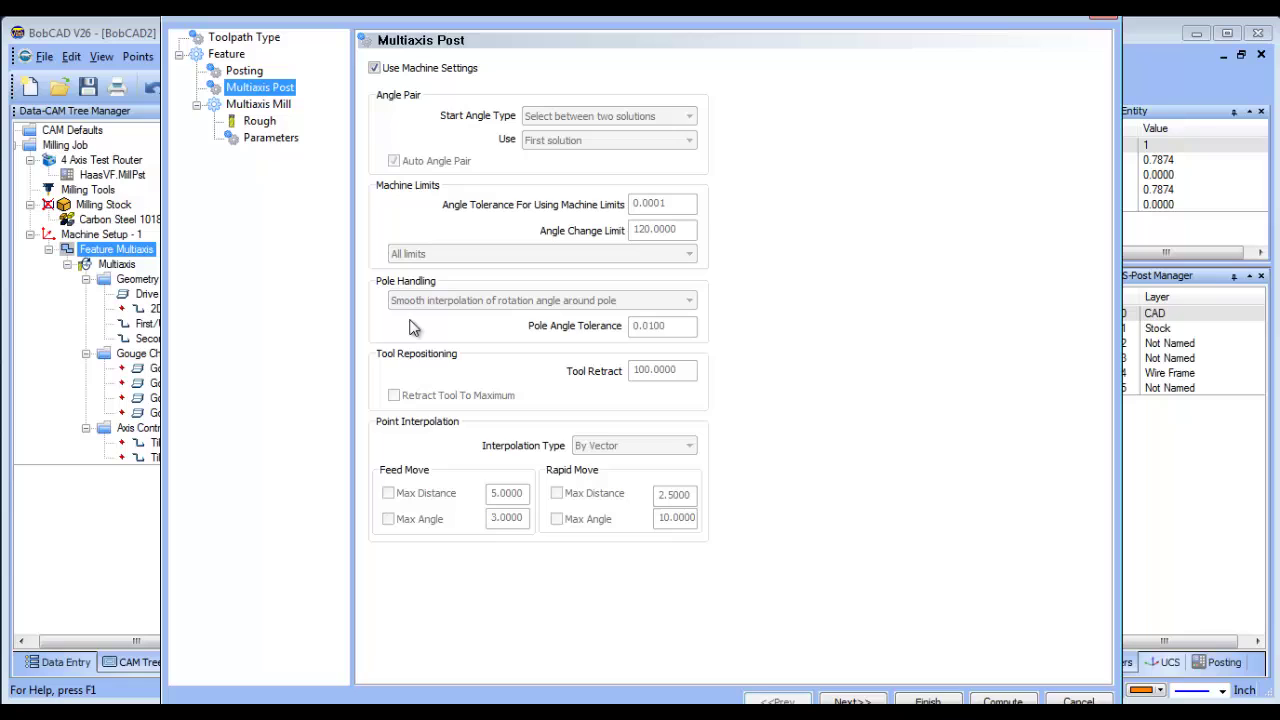
{"action": "left_click", "coordinate": [374, 69]}
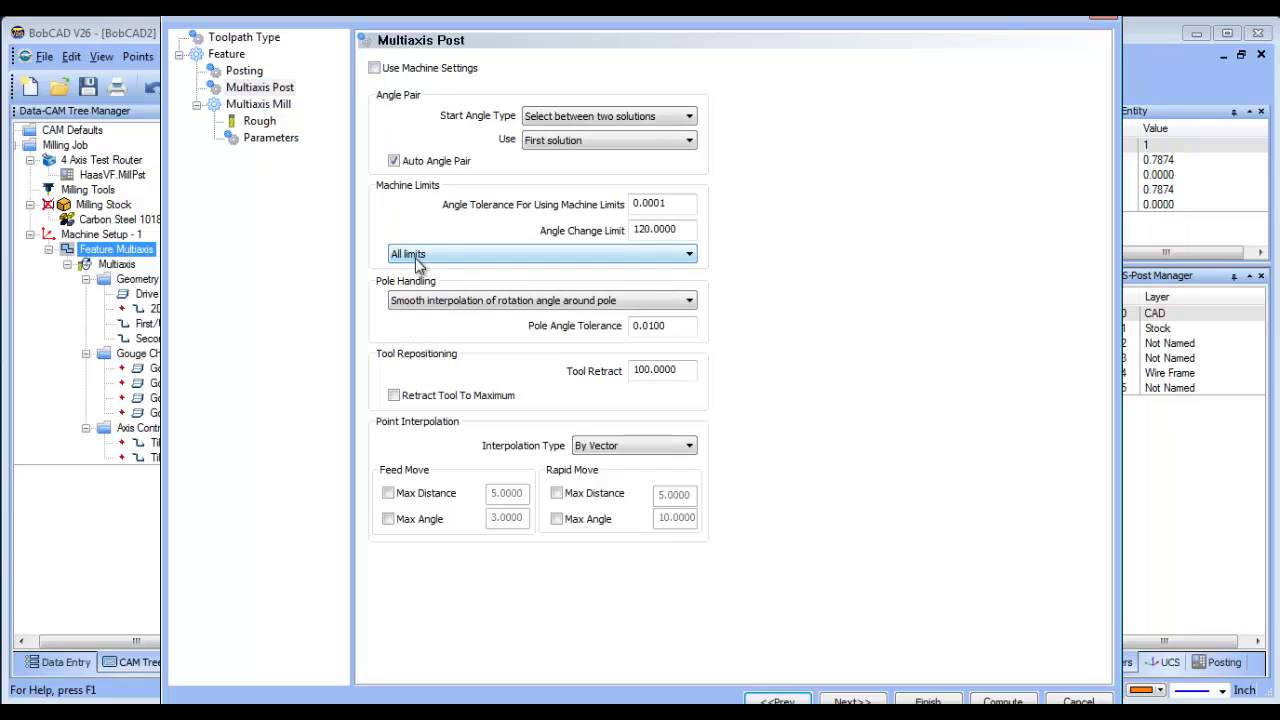
{"action": "left_click", "coordinate": [452, 256]}
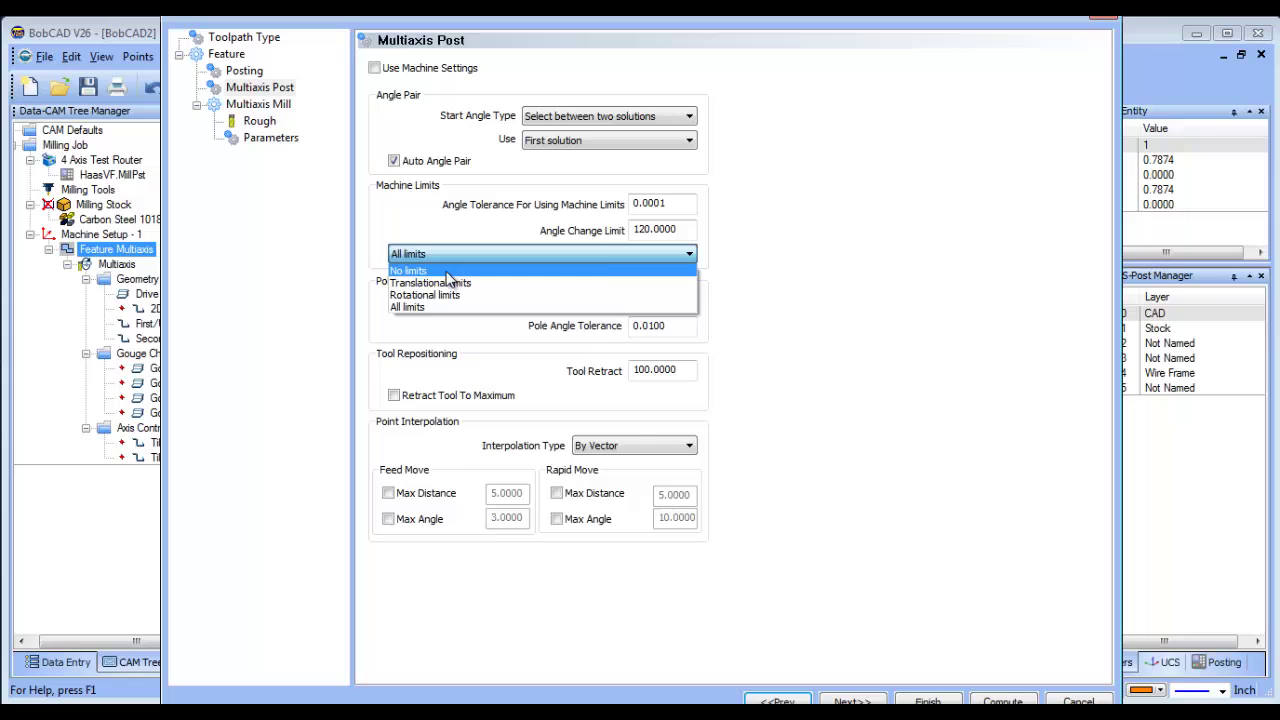
{"action": "left_click", "coordinate": [440, 268]}
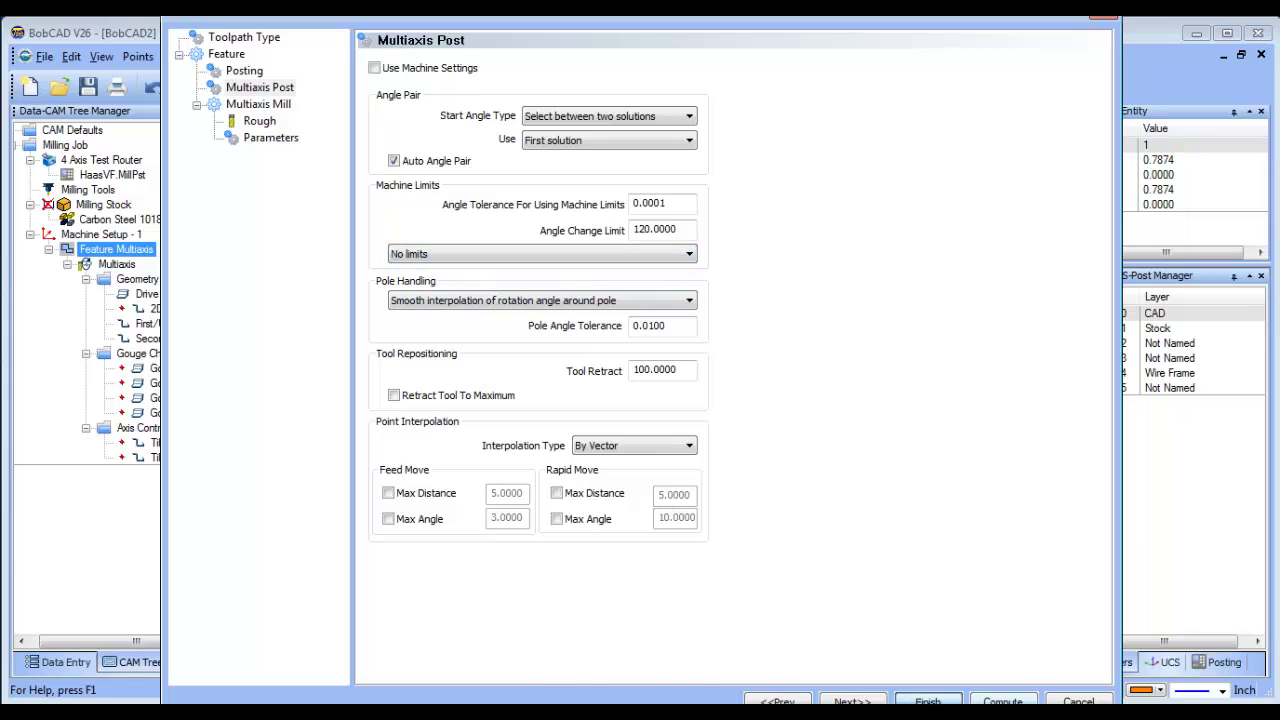
{"action": "left_click", "coordinate": [927, 701]}
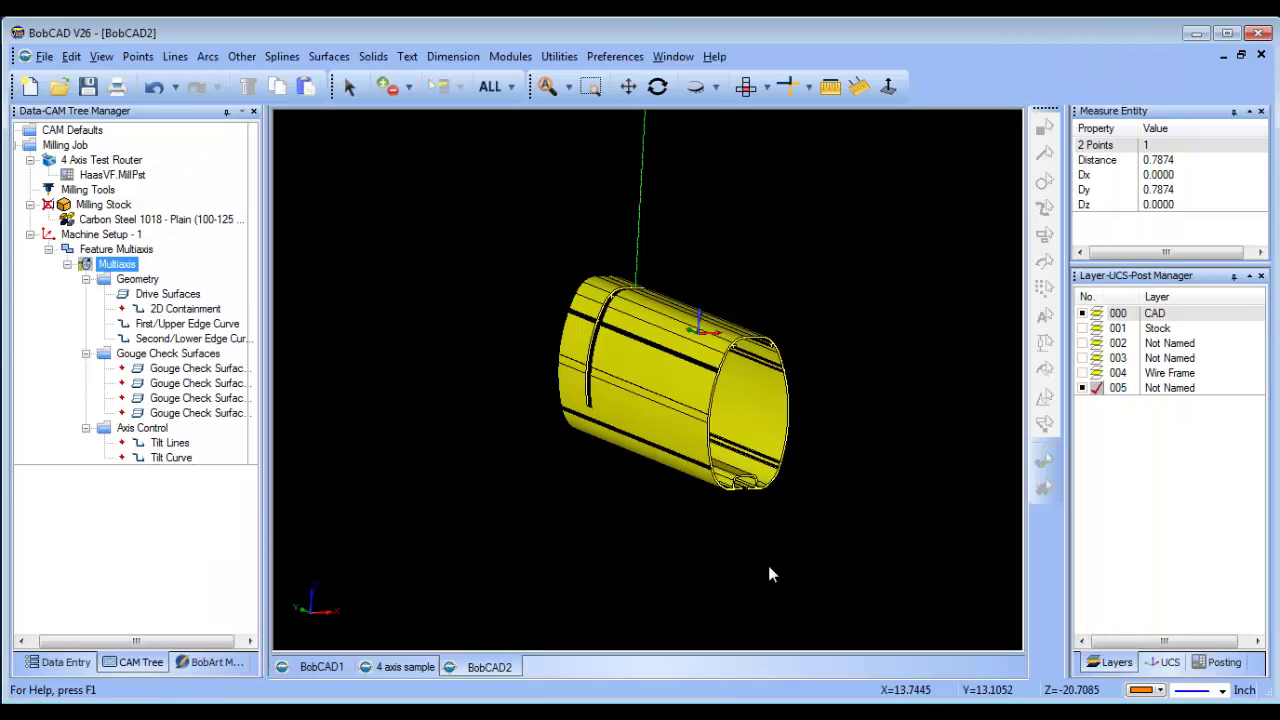
Retry Mill Simulation and dismiss the machine-limits warning
{"action": "left_click", "coordinate": [510, 56]}
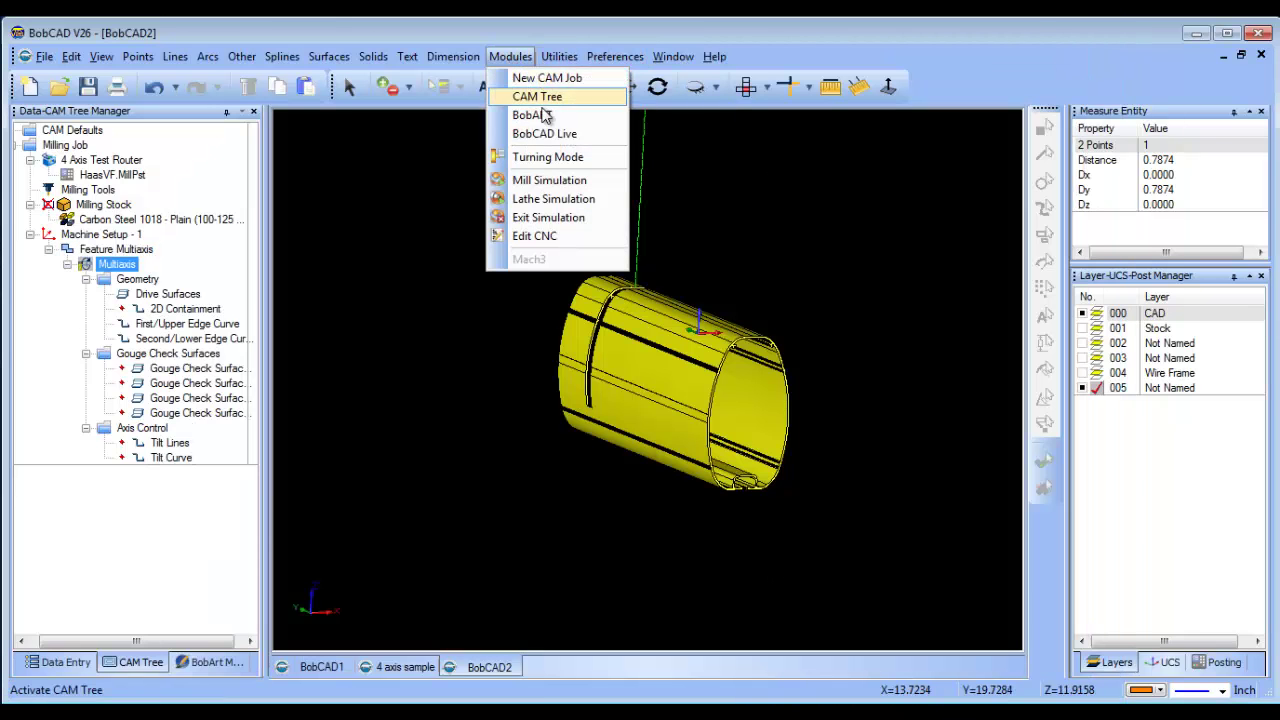
{"action": "left_click", "coordinate": [574, 184]}
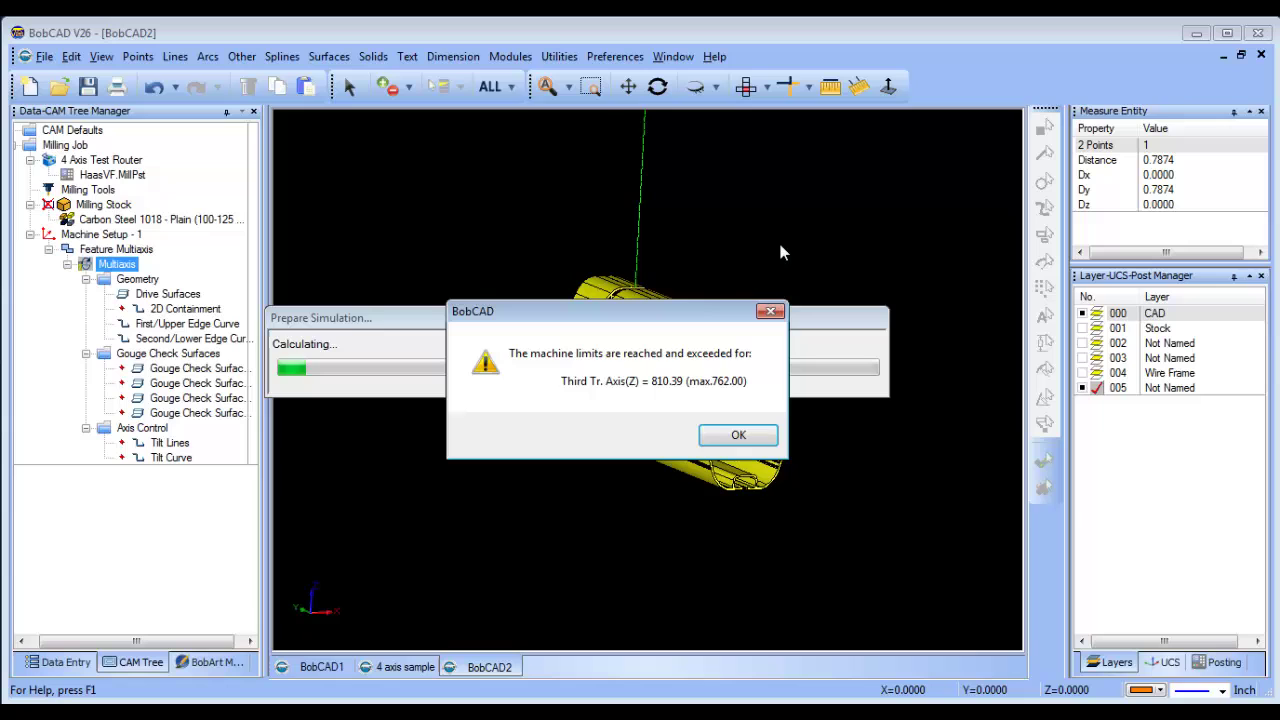
{"action": "left_click", "coordinate": [738, 434]}
Recompute all toolpaths for the Feature Multiaxis operation
{"action": "left_click", "coordinate": [142, 427]}
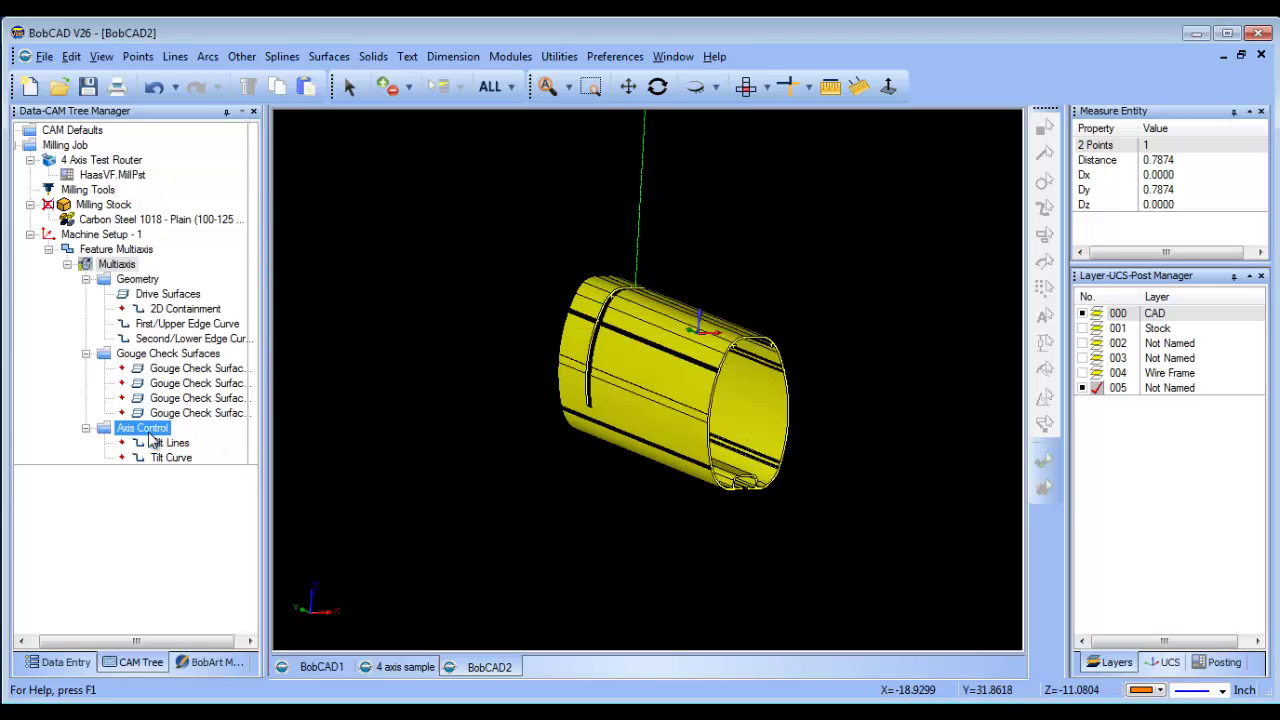
{"action": "left_click", "coordinate": [168, 442]}
{"action": "left_click", "coordinate": [117, 249]}
{"action": "right_click", "coordinate": [122, 249]}
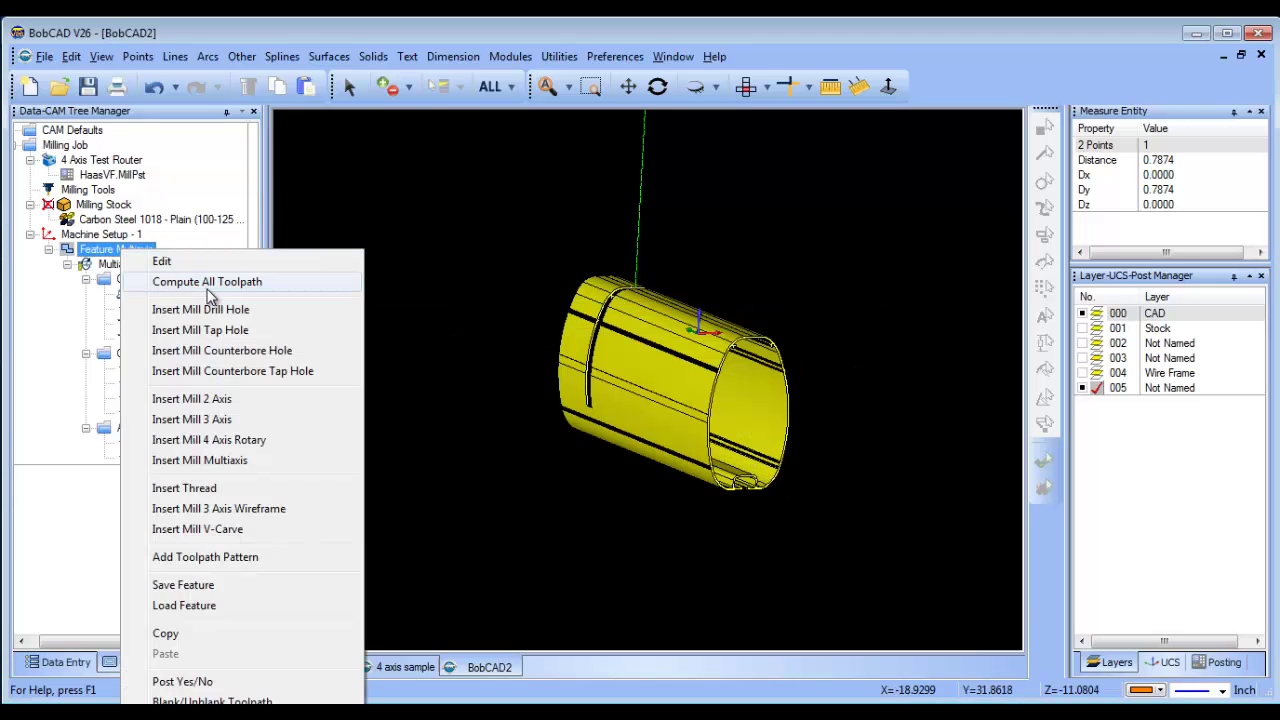
{"action": "left_click", "coordinate": [210, 282]}
Recheck the multiaxis post settings, rerun Mill Simulation, and dismiss the limits warning again
{"action": "right_click", "coordinate": [112, 249]}
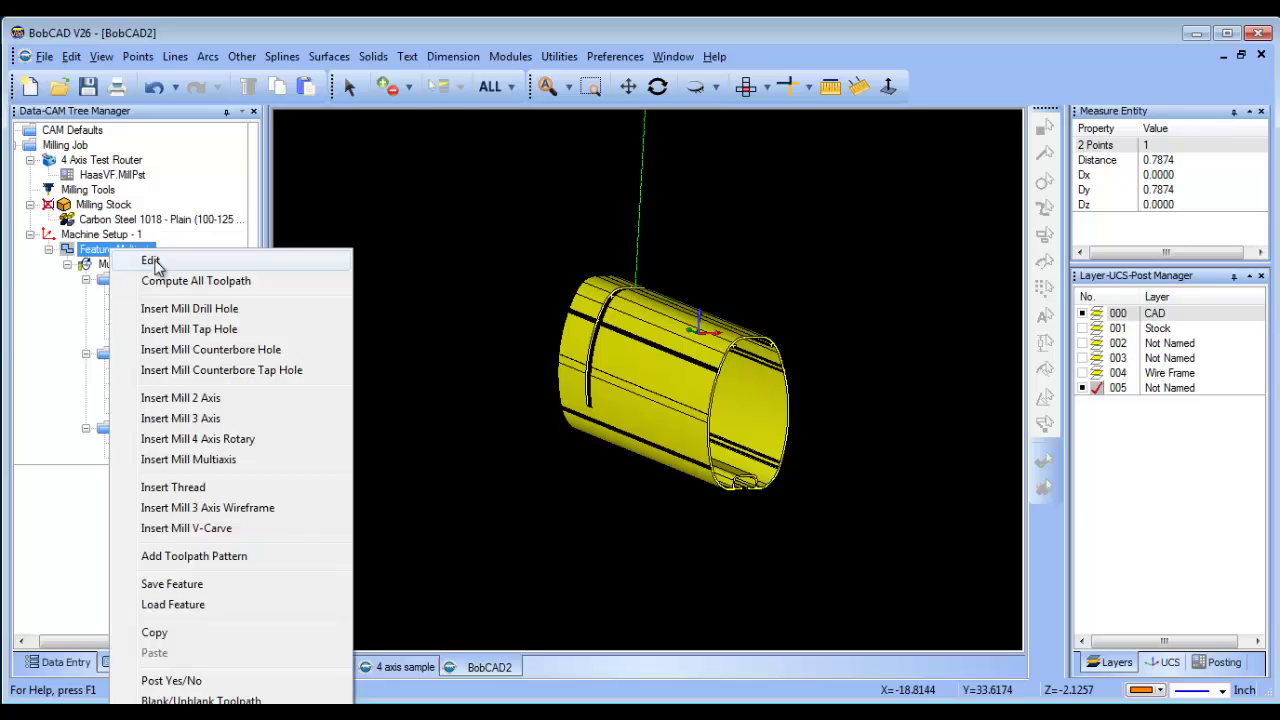
{"action": "left_click", "coordinate": [150, 261]}
{"action": "left_click", "coordinate": [258, 87]}
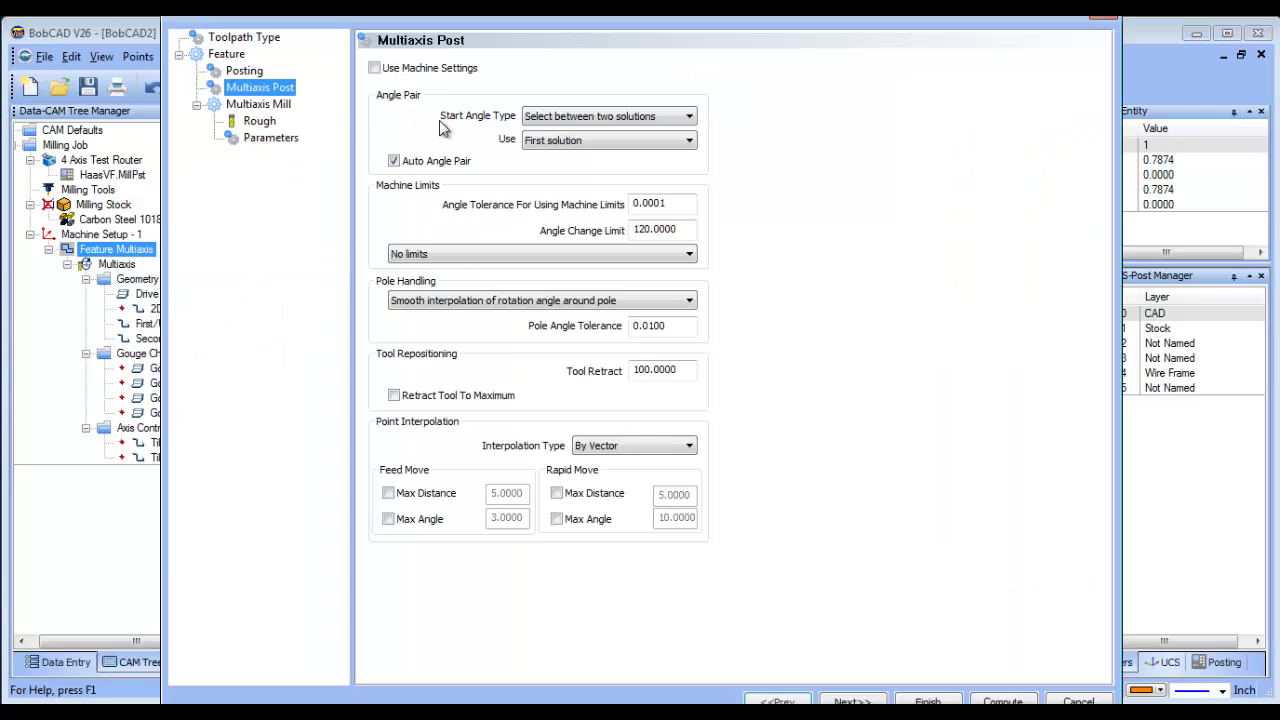
{"action": "left_click", "coordinate": [928, 700]}
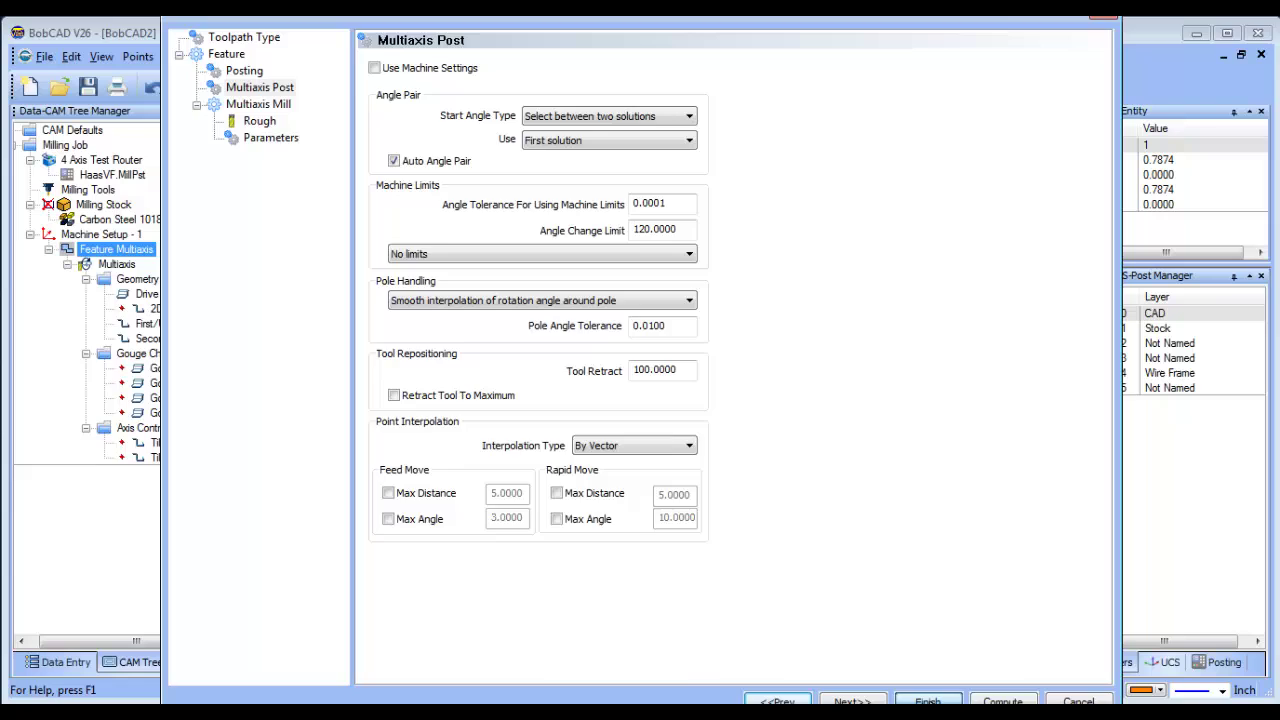
{"action": "left_click", "coordinate": [509, 57]}
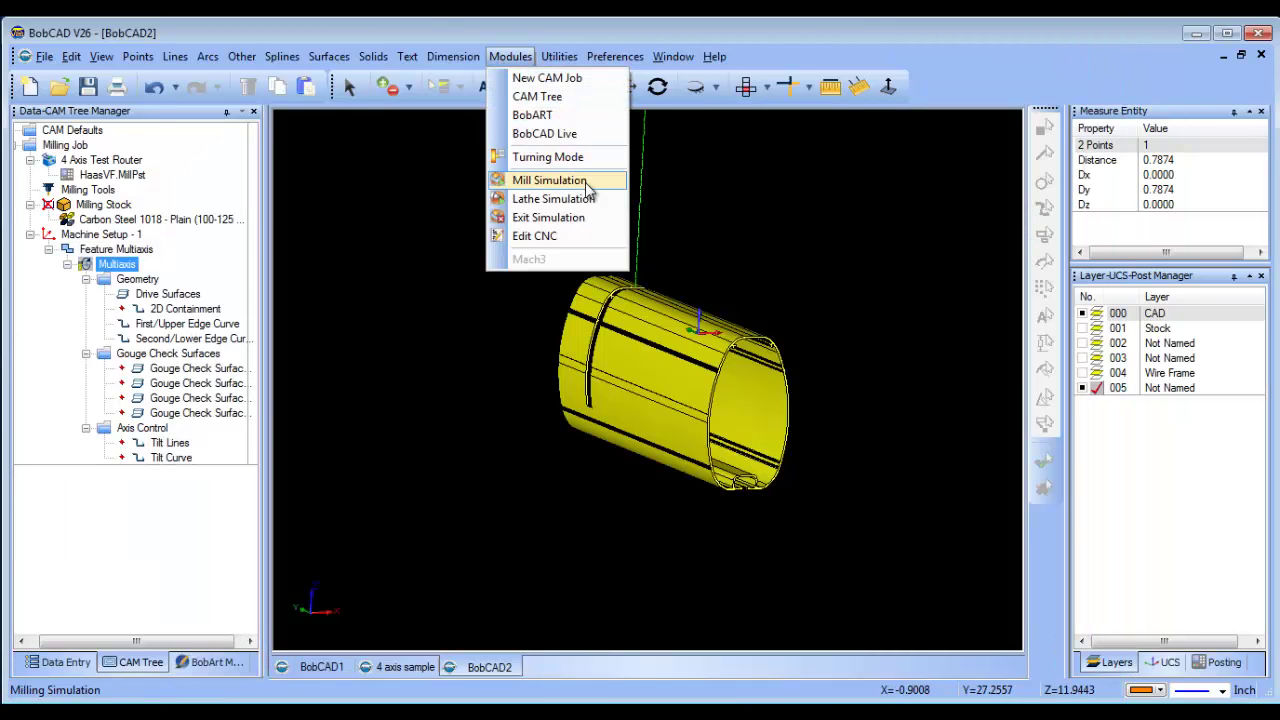
{"action": "left_click", "coordinate": [549, 180]}
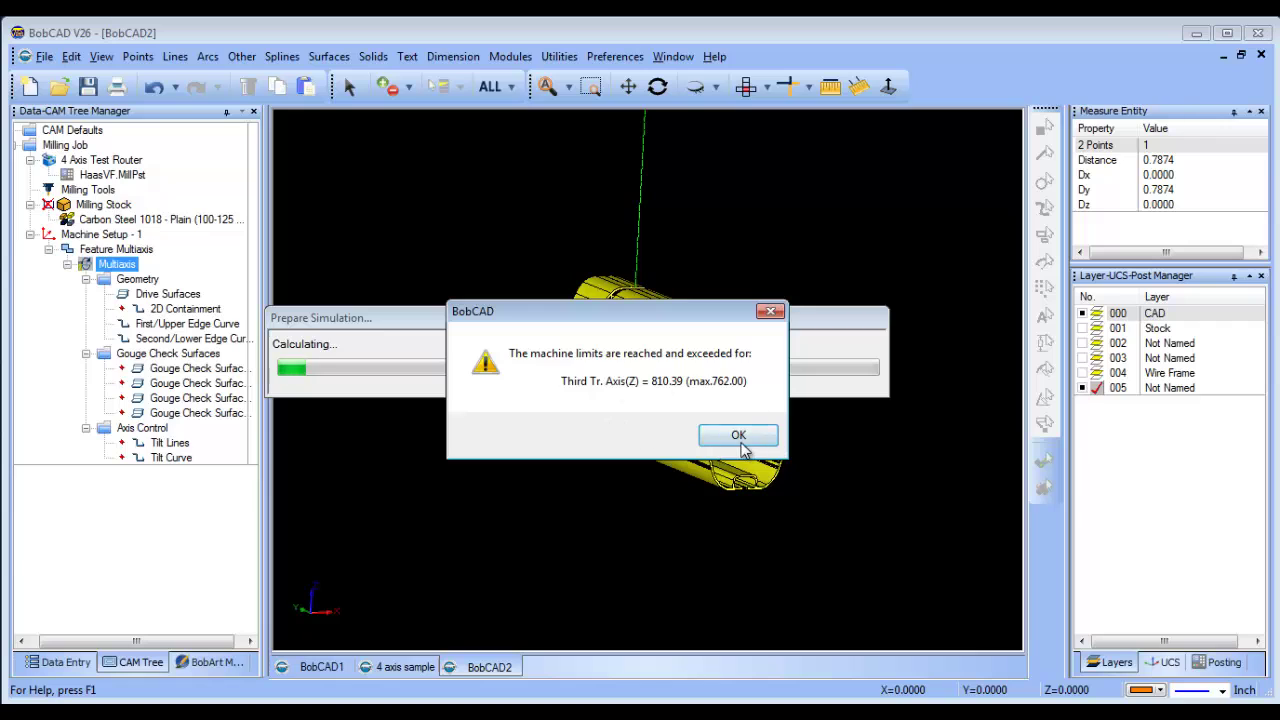
{"action": "left_click", "coordinate": [737, 438]}
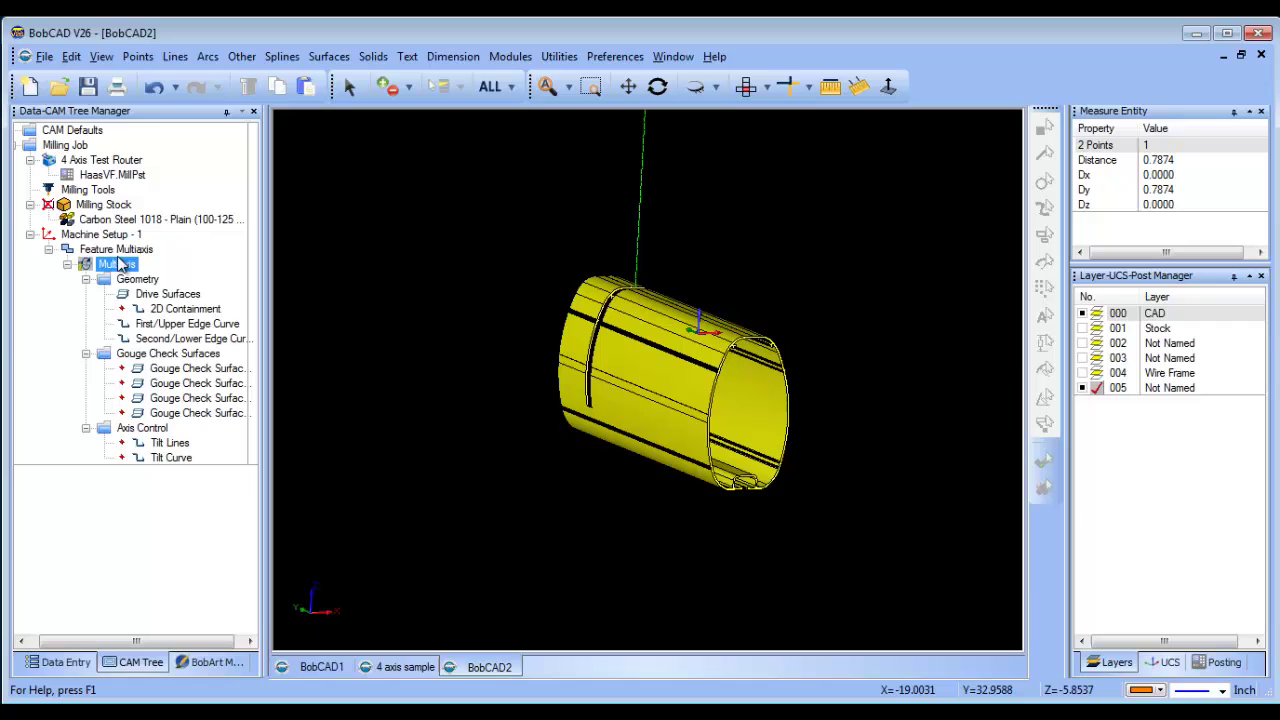
Change the machine setup work offset Z from 25 to 0 and launch Mill Simulation
{"action": "left_click", "coordinate": [116, 249]}
{"action": "left_click", "coordinate": [101, 234]}
{"action": "right_click", "coordinate": [101, 234]}
{"action": "left_click", "coordinate": [145, 248]}
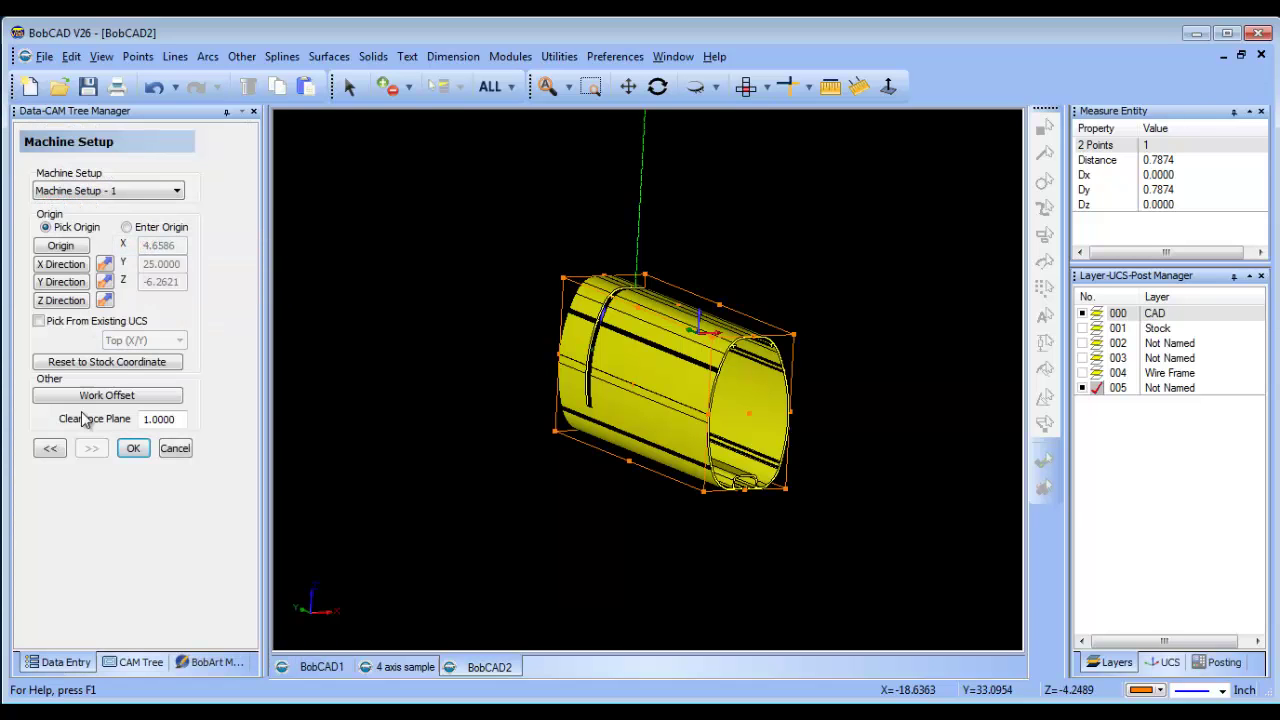
{"action": "left_click", "coordinate": [145, 396]}
{"action": "left_click_drag", "start_coordinate": [742, 377], "coordinate": [652, 383]}
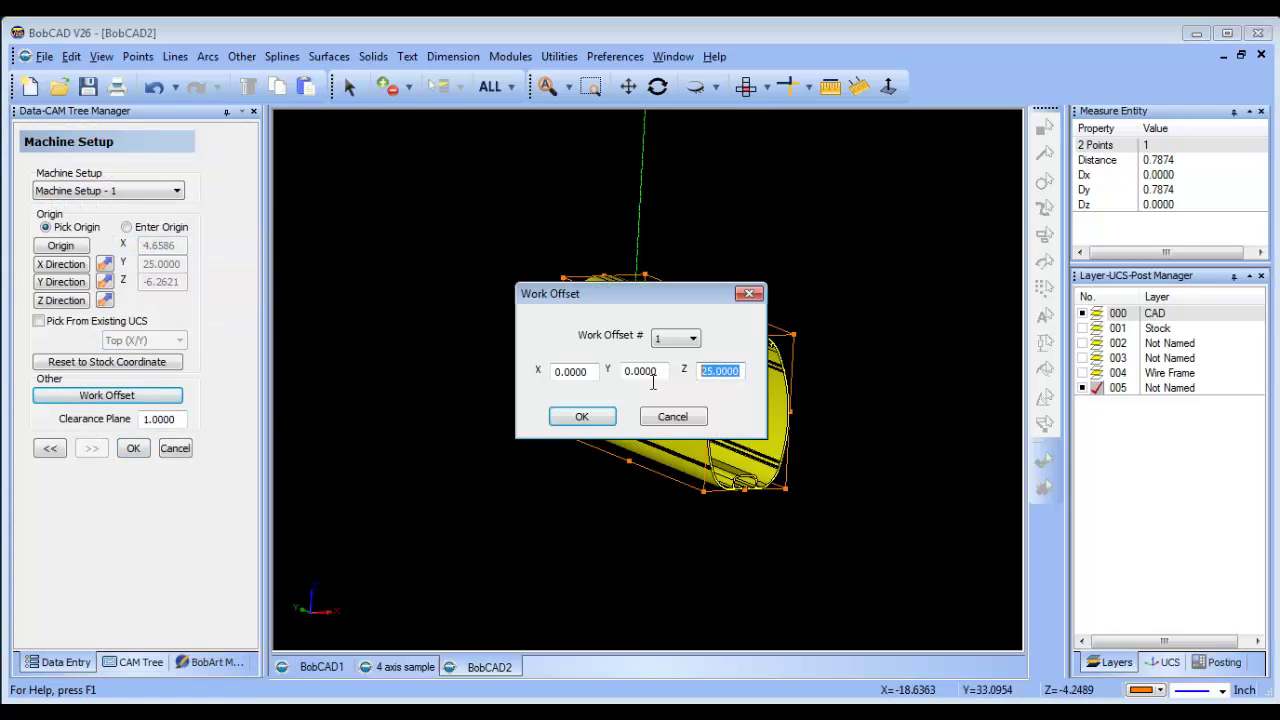
{"action": "type", "text": "0"}
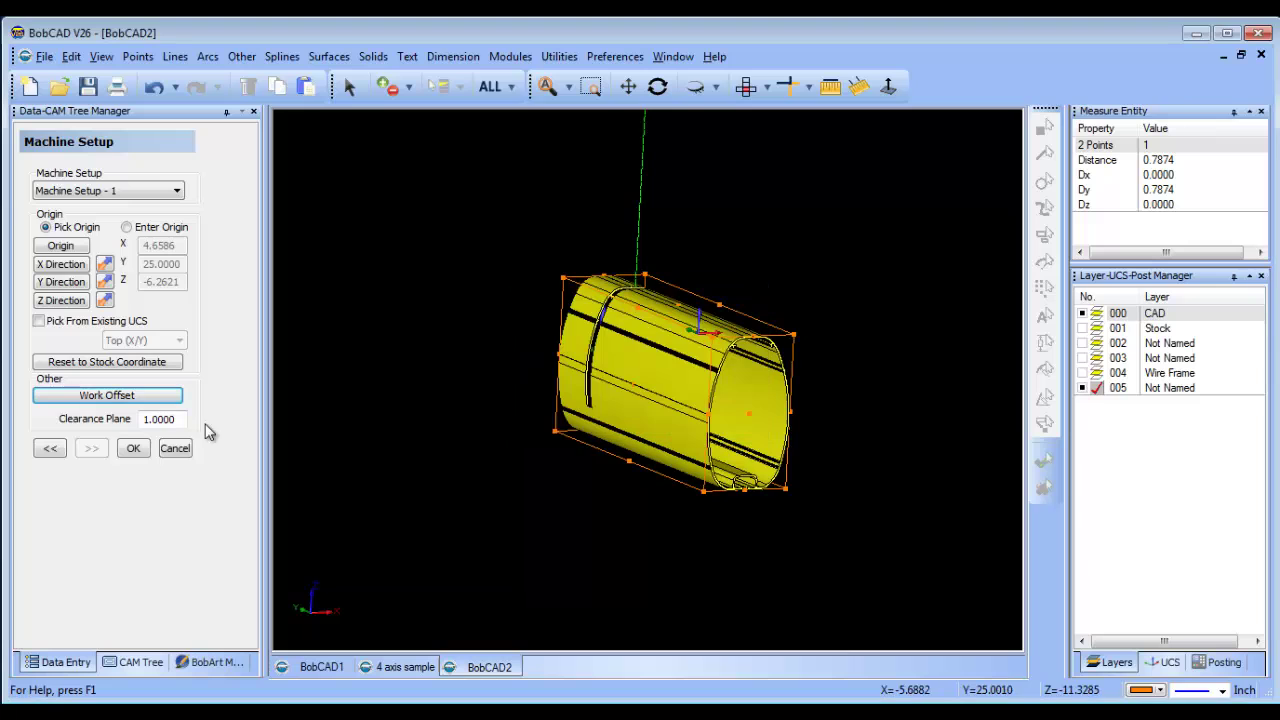
{"action": "left_click", "coordinate": [584, 417]}
{"action": "left_click", "coordinate": [128, 451]}
{"action": "left_click", "coordinate": [510, 56]}
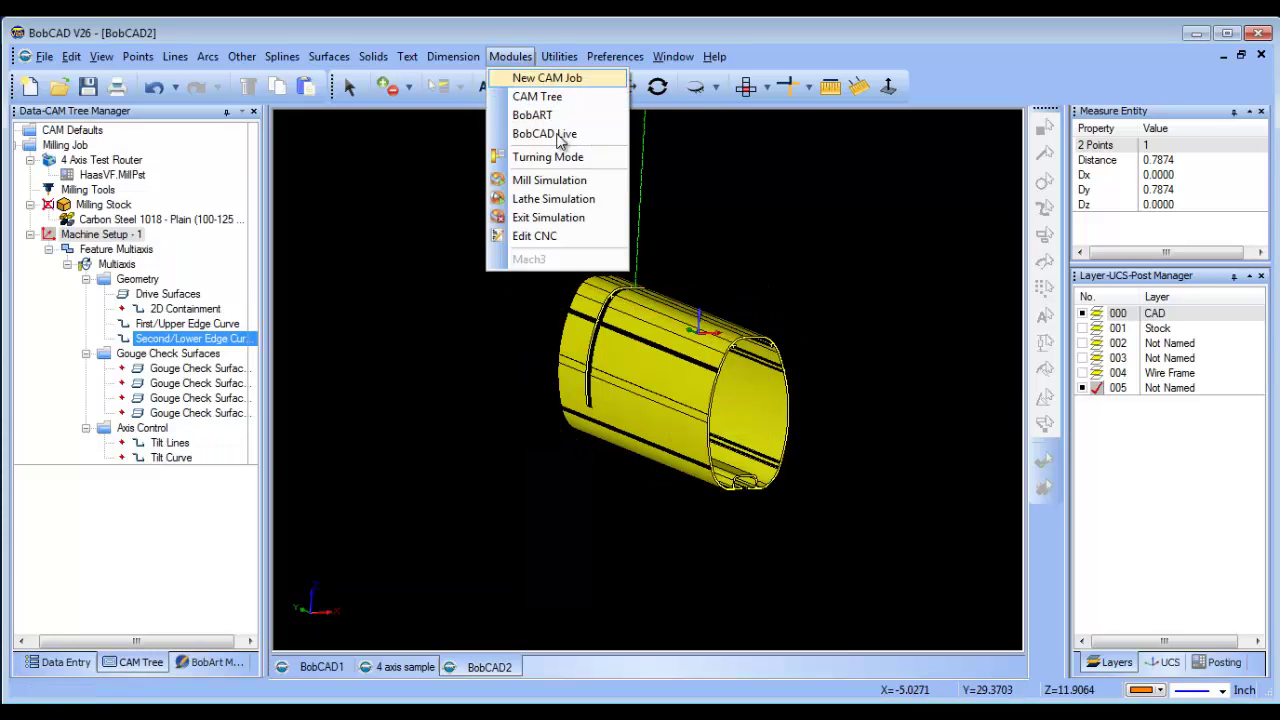
{"action": "left_click", "coordinate": [577, 180]}
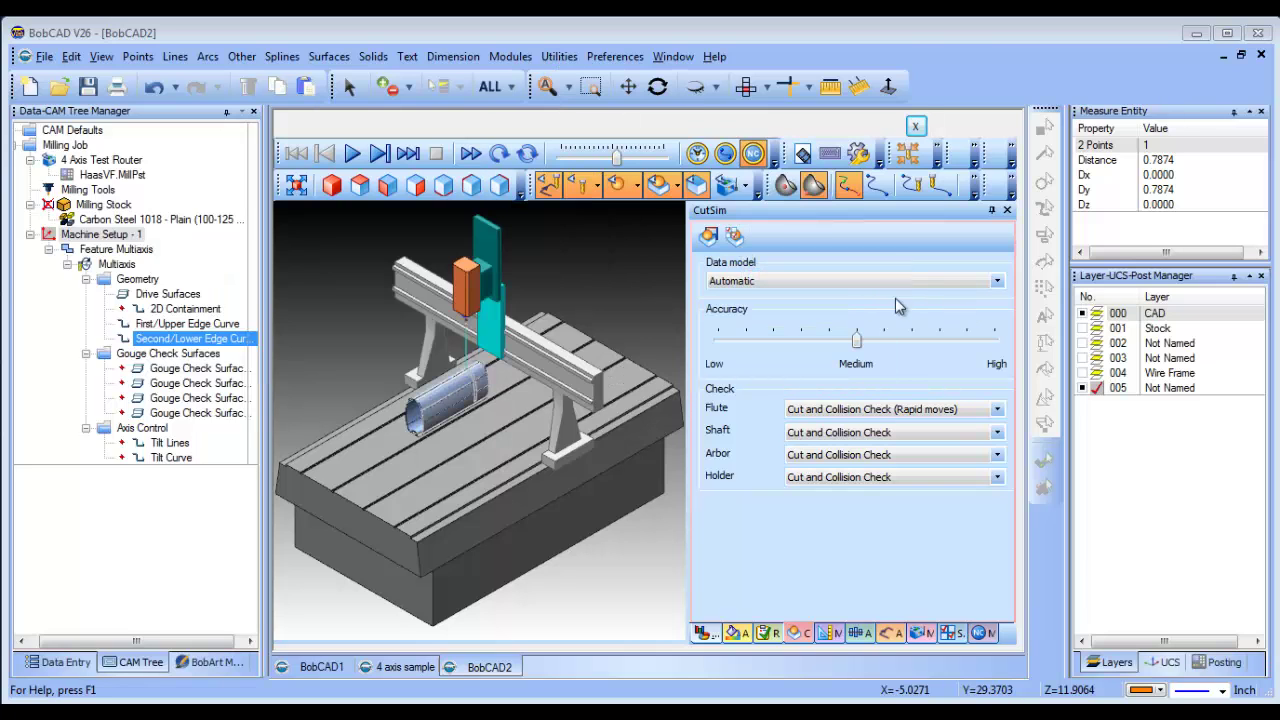
Widen the CutSim viewport and hide the toolpath so the tube stock shows solid blue
{"action": "left_click_drag", "start_coordinate": [1067, 261], "coordinate": [1140, 261]}
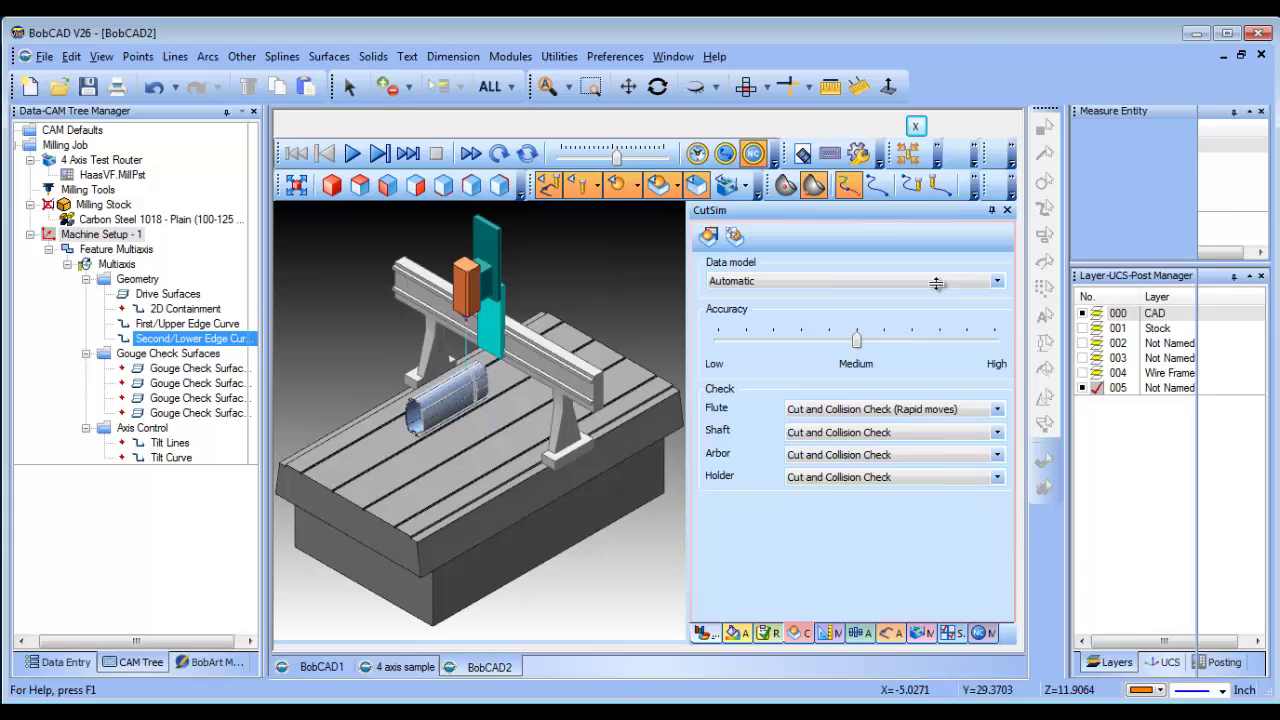
{"action": "middle_click_drag", "start_coordinate": [453, 462], "coordinate": [460, 354]}
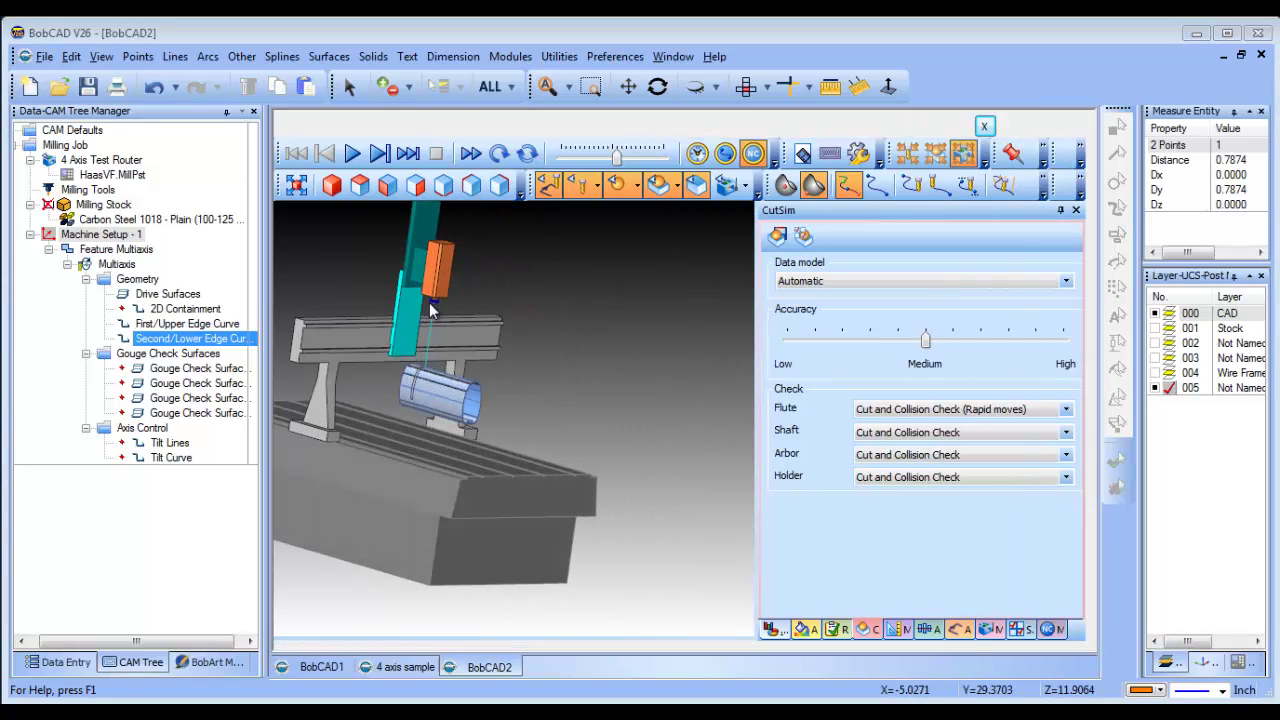
{"action": "middle_click_drag", "start_coordinate": [429, 302], "coordinate": [656, 364]}
{"action": "left_click_drag", "start_coordinate": [765, 312], "coordinate": [866, 345]}
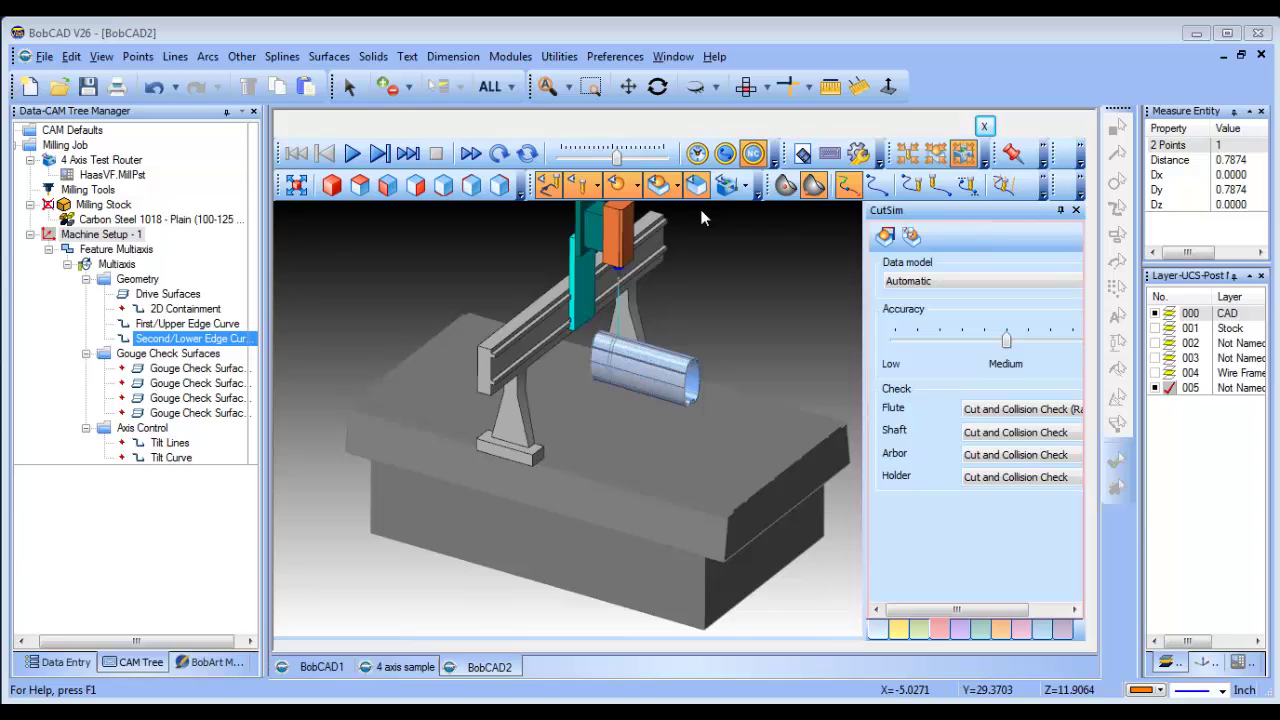
{"action": "left_click", "coordinate": [550, 186]}
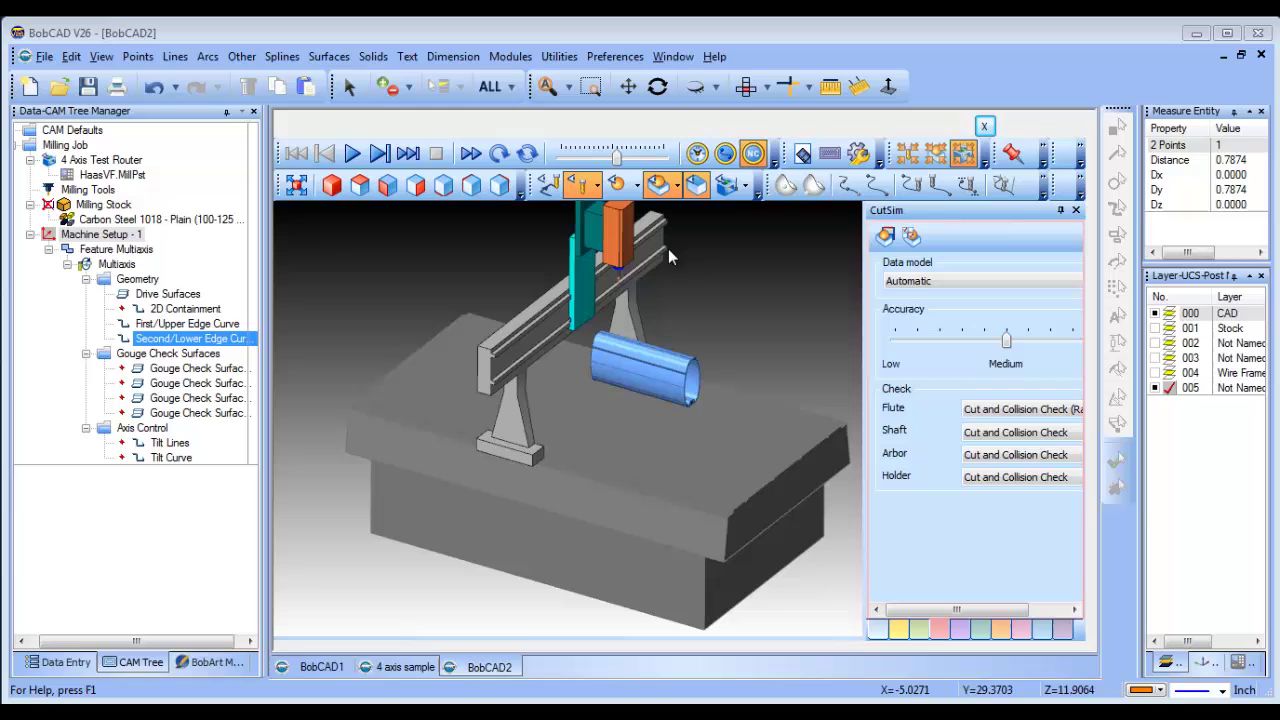
Play the CutSim cut and zoom around the blue tube to inspect the machined curved slot
{"action": "left_click", "coordinate": [697, 190]}
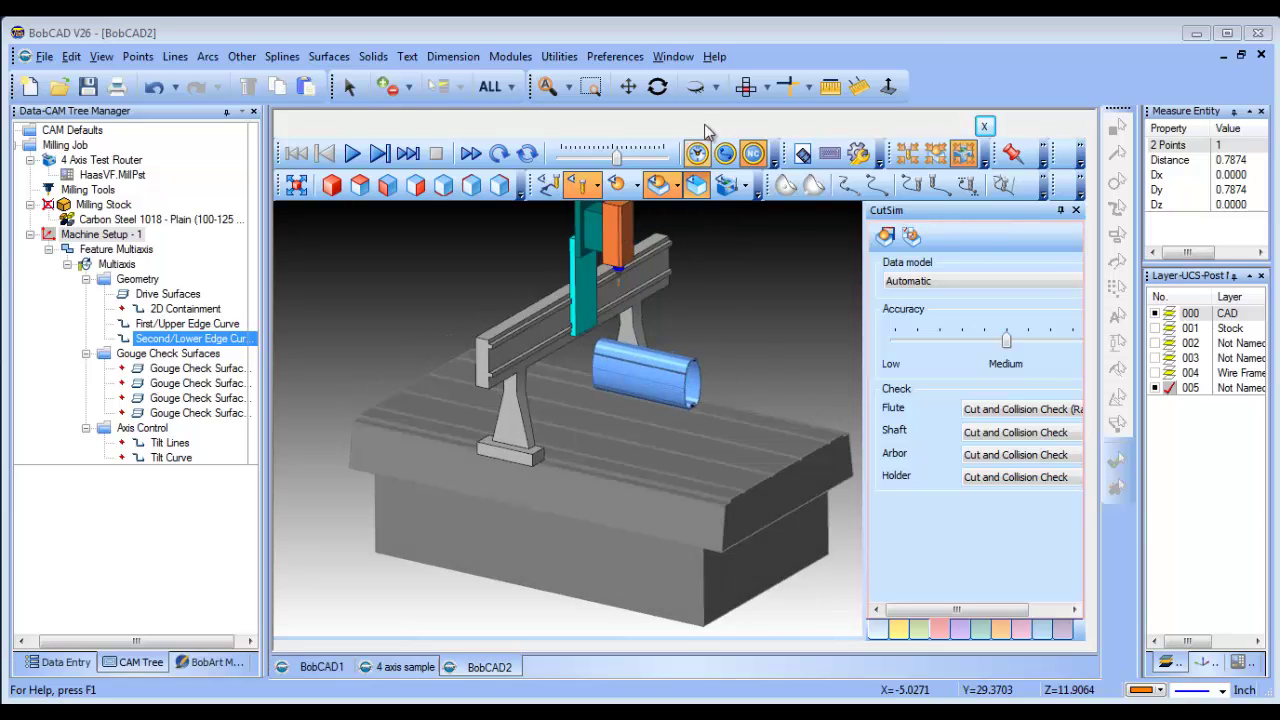
{"action": "middle_click_drag", "start_coordinate": [687, 484], "coordinate": [639, 329]}
{"action": "scroll", "coordinate": [701, 462], "scroll_direction": "up", "scroll_amount": 2}
{"action": "scroll", "coordinate": [639, 329], "scroll_direction": "up", "scroll_amount": 2}
{"action": "left_click", "coordinate": [405, 155]}
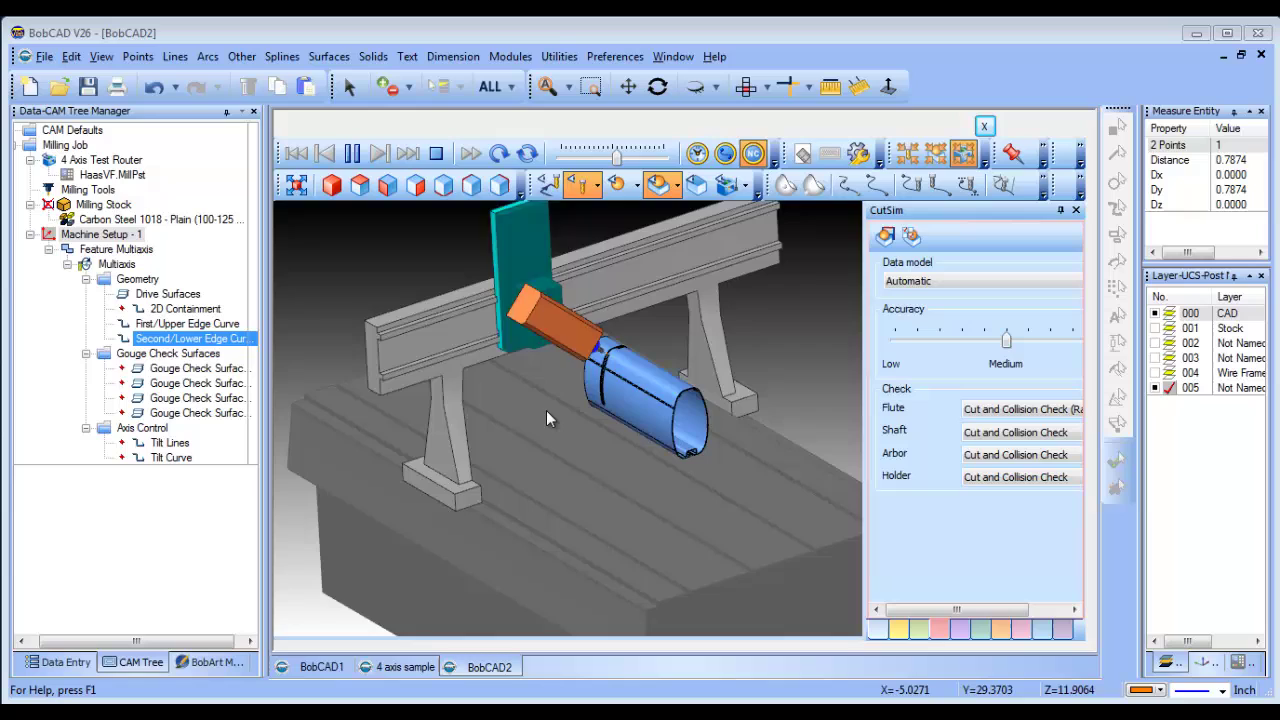
{"action": "scroll", "coordinate": [648, 366], "scroll_direction": "up", "scroll_amount": 5}
{"action": "mouse_move", "coordinate": [634, 446]}
{"action": "middle_mouse_down"}
{"action": "mouse_move", "coordinate": [713, 447]}
{"action": "mouse_move", "coordinate": [683, 430]}
{"action": "mouse_move", "coordinate": [623, 438]}
{"action": "middle_mouse_up"}
{"action": "scroll", "coordinate": [610, 428], "scroll_direction": "down", "scroll_amount": 6}
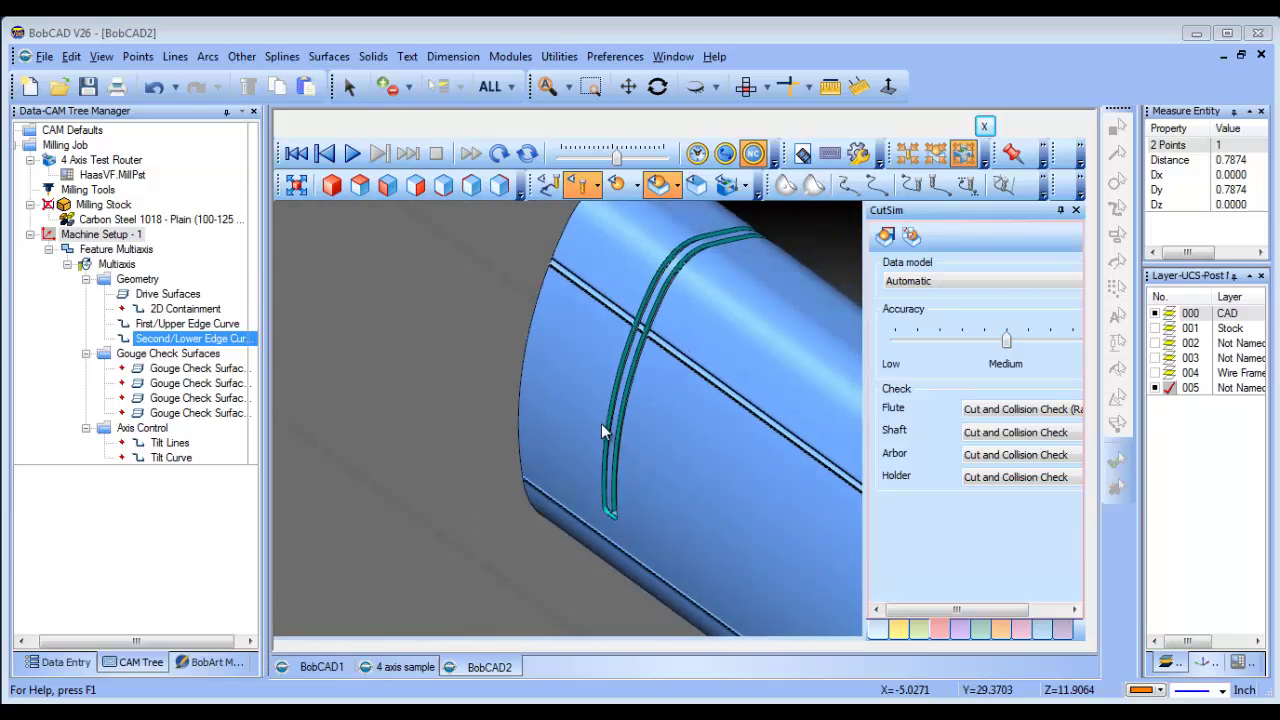